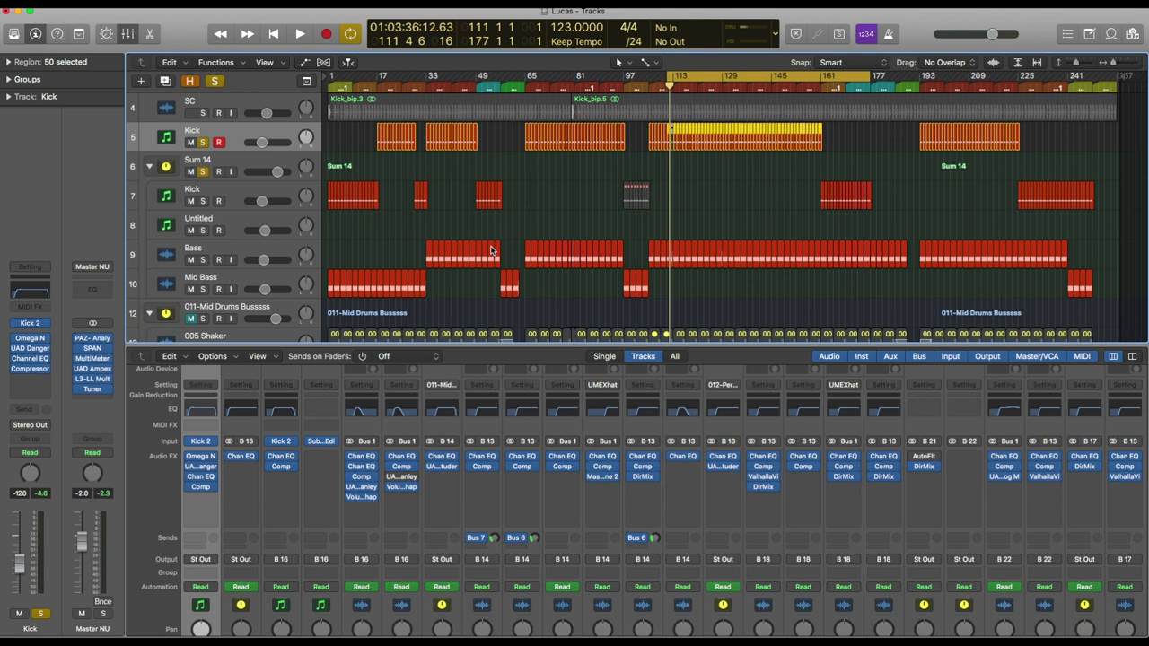
Look over the arrangement's tracks and play the soloed Kick and Sum 14 from about bar 111
scroll(491, 251, "down", 20)
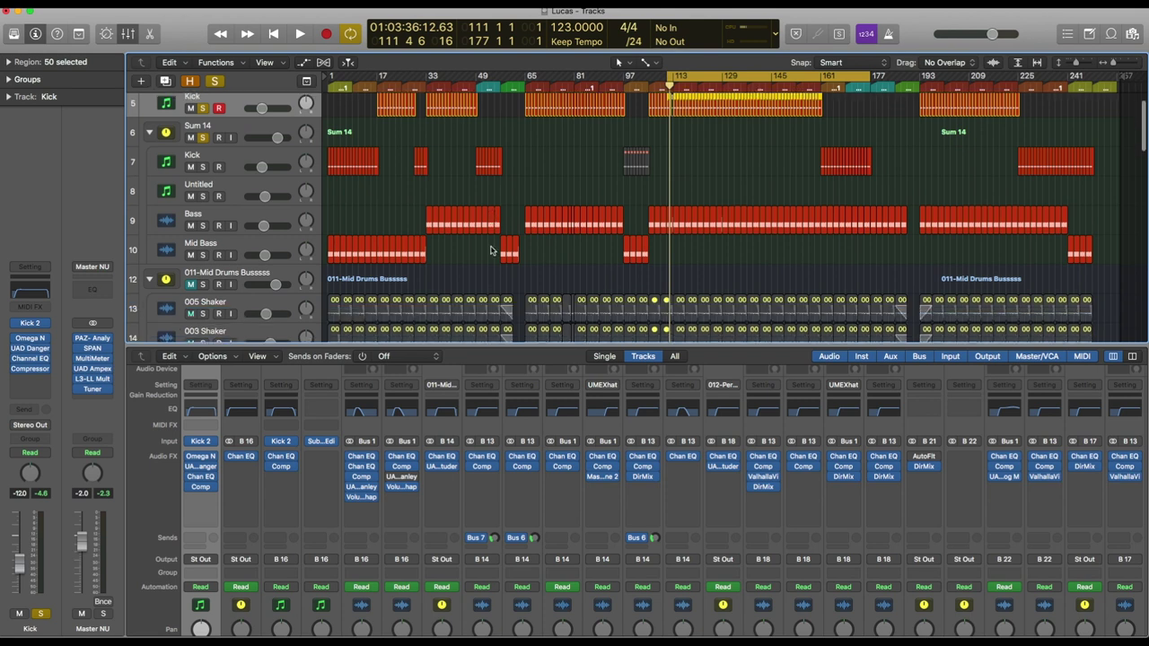
scroll(490, 250, "up", 14)
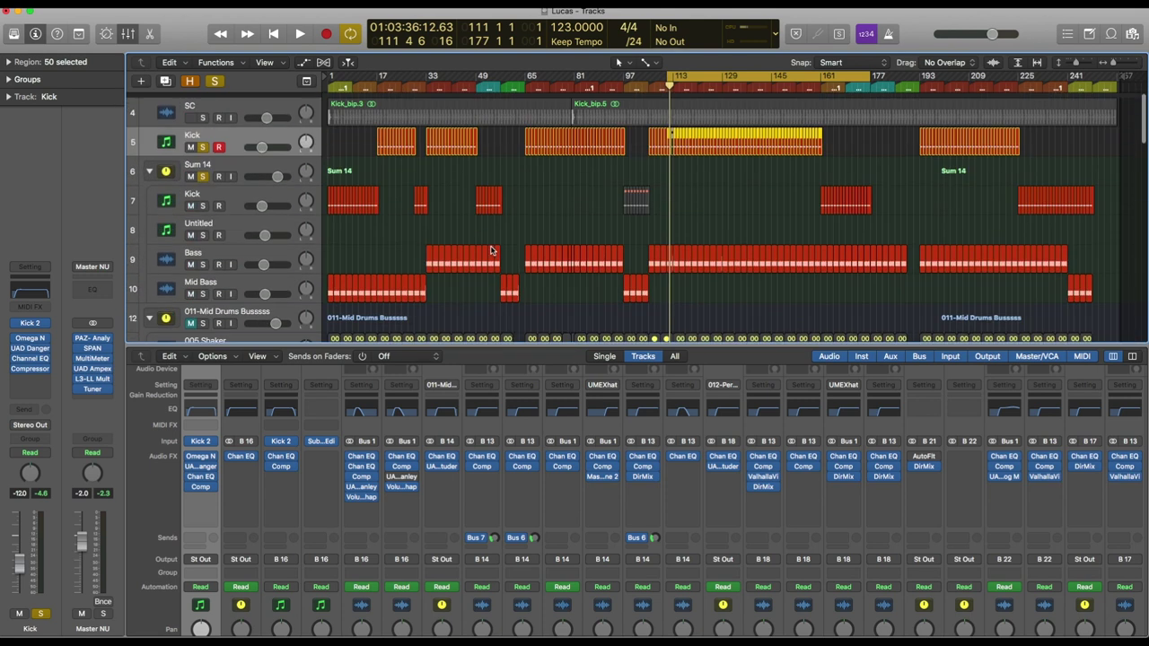
scroll(491, 250, "up", 7)
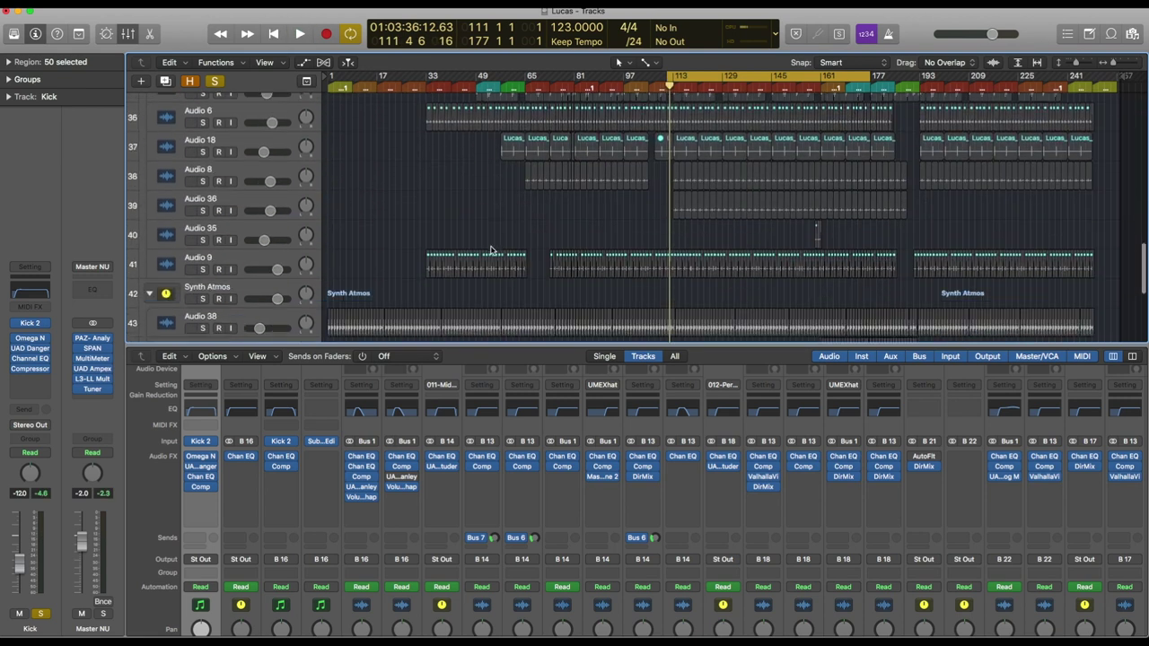
key("space")
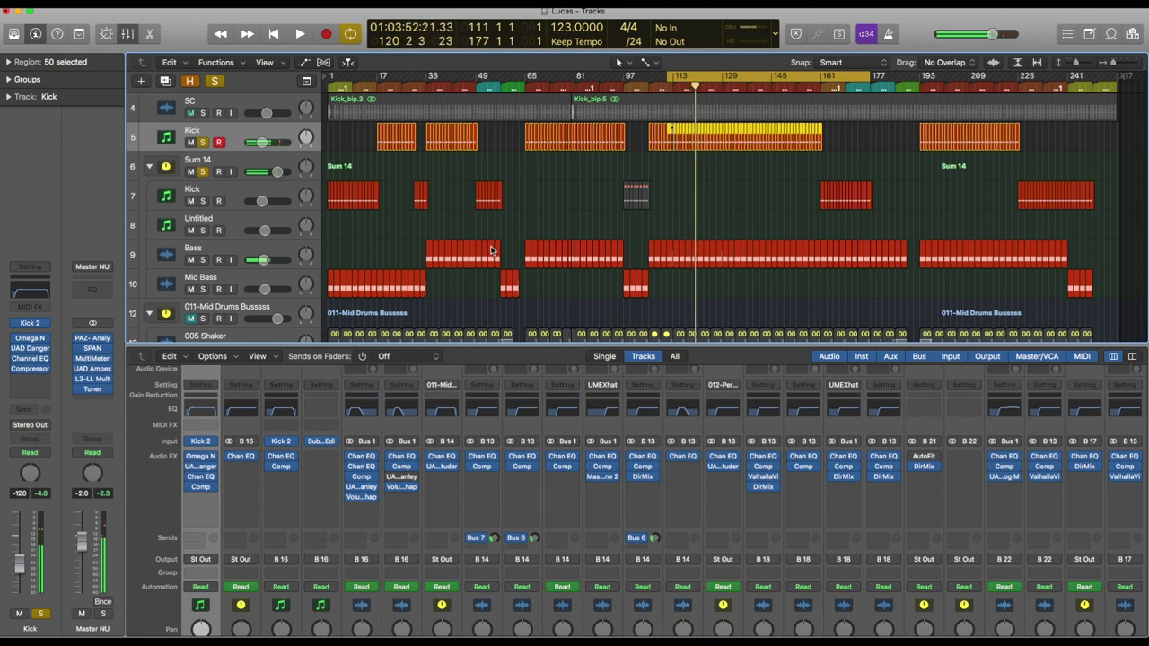
Inspect the Channel EQ curve on the Mid Bass track and close the plug-in window
scroll(491, 250, "down", 3)
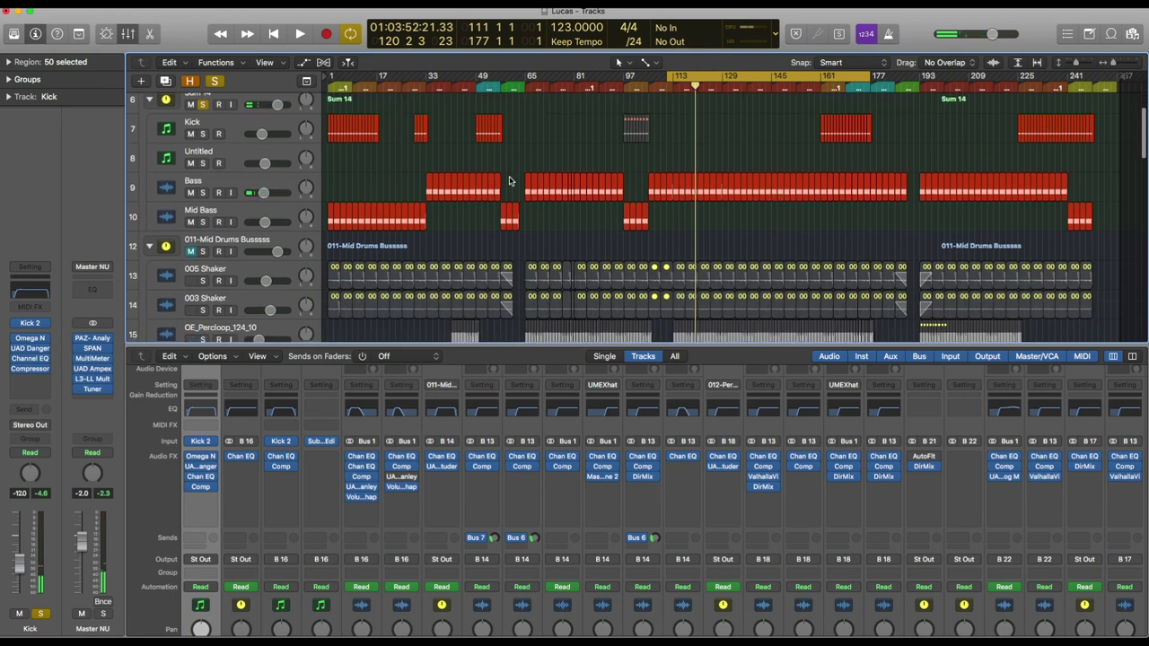
left_click(218, 212)
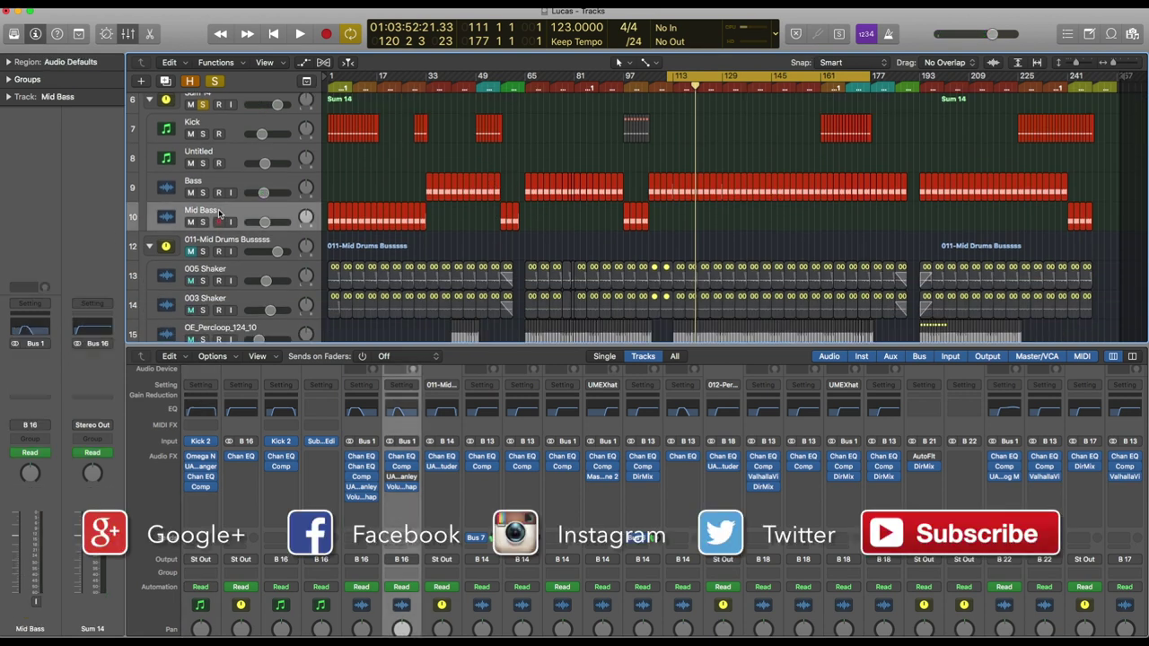
left_click(30, 331)
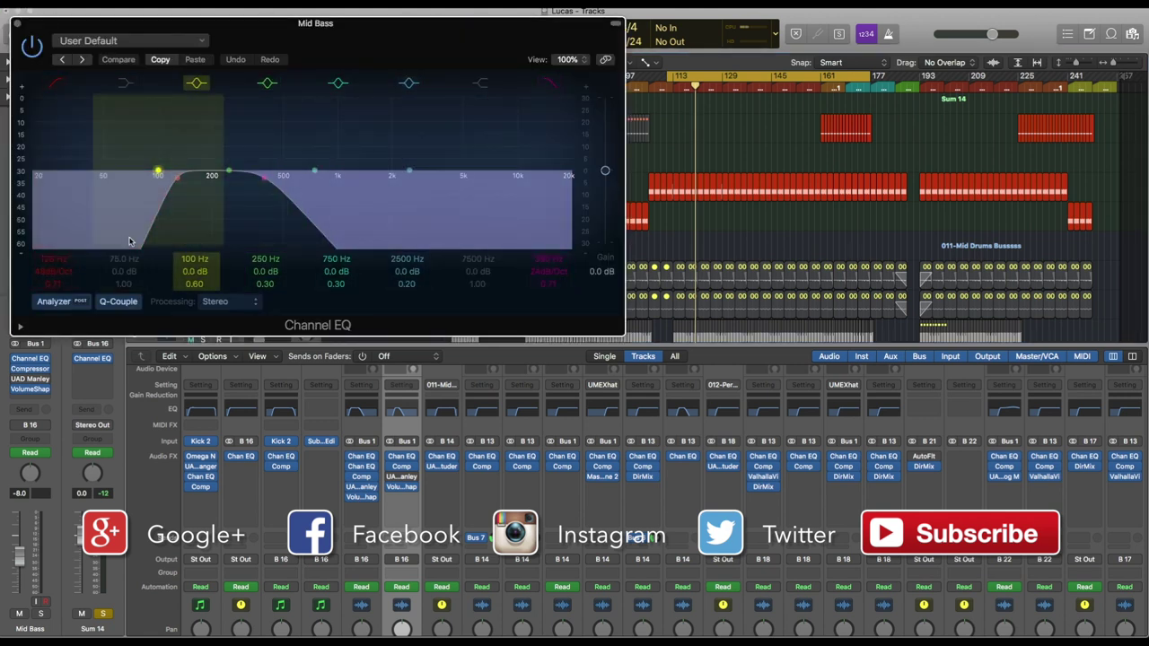
left_click(36, 37)
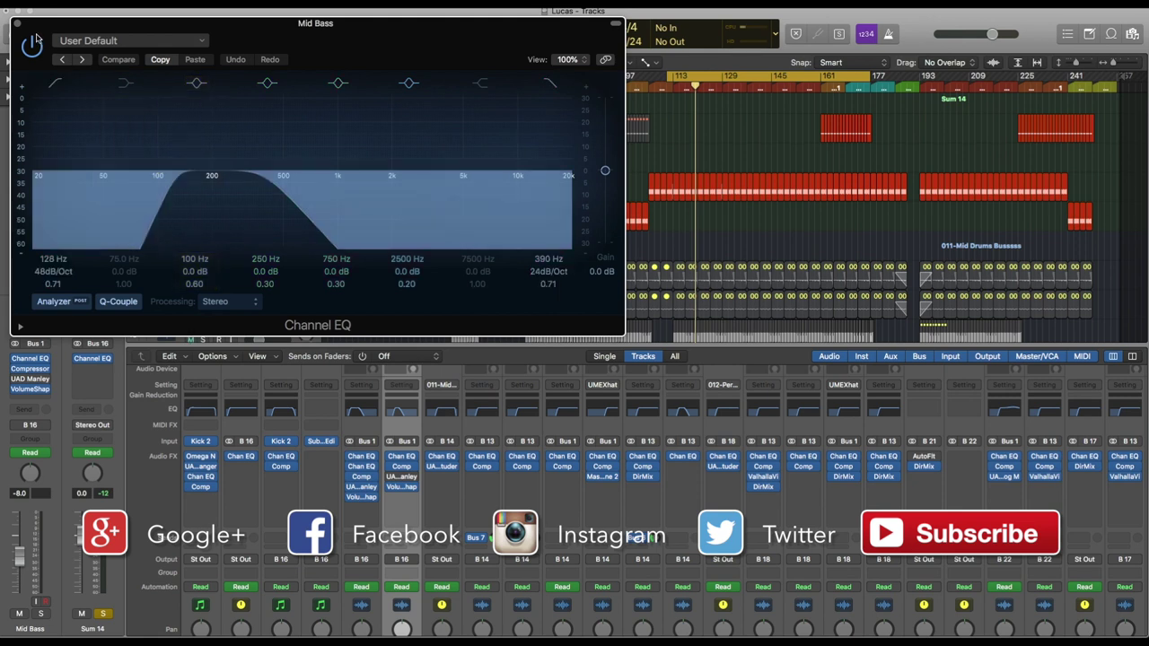
left_click(17, 24)
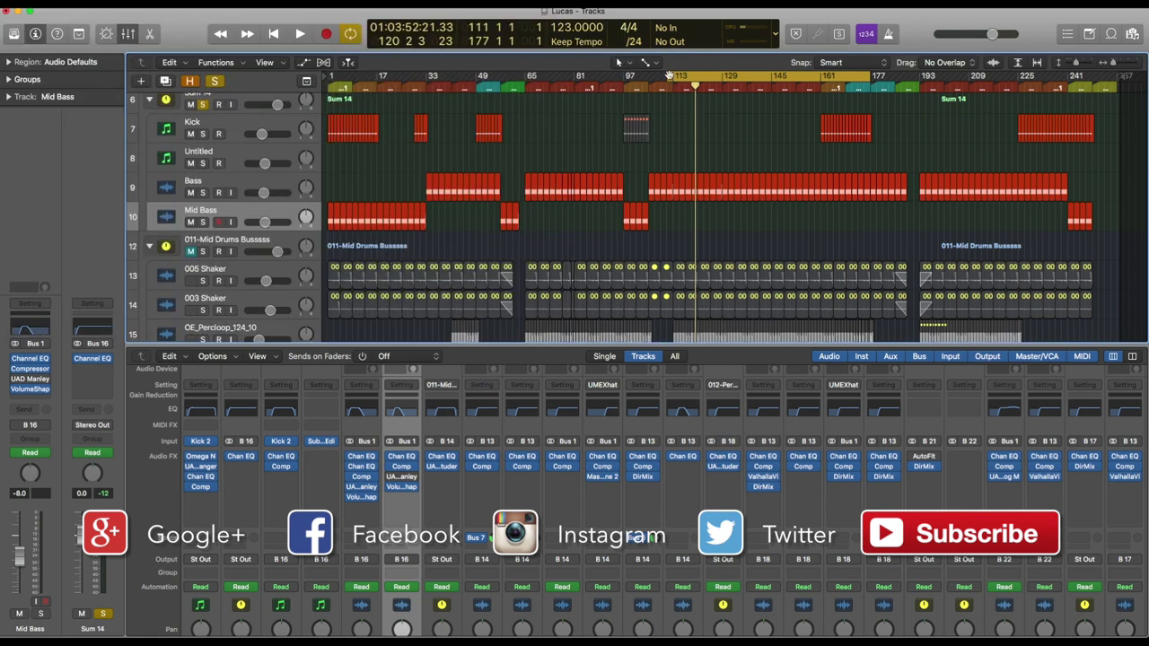
Extend the cycle range back to bar 1 and inspect the Channel EQ on the Kick track inside the Sum 14 stack
left_click_drag(668, 75, 315, 112)
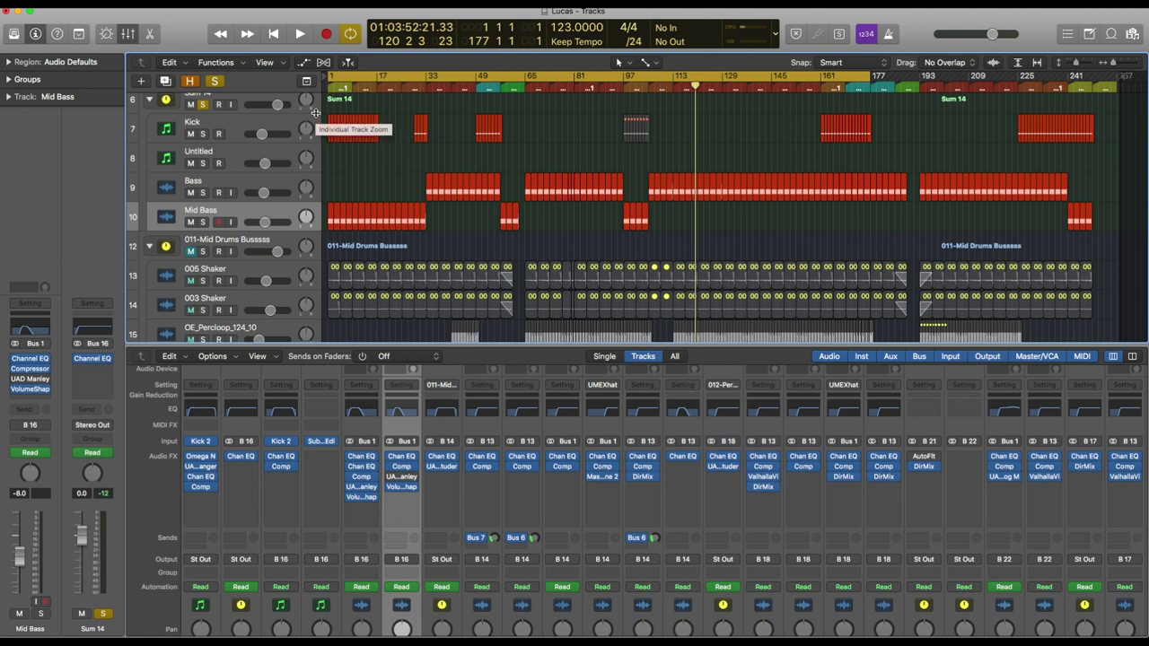
scroll(310, 116, "up", 3)
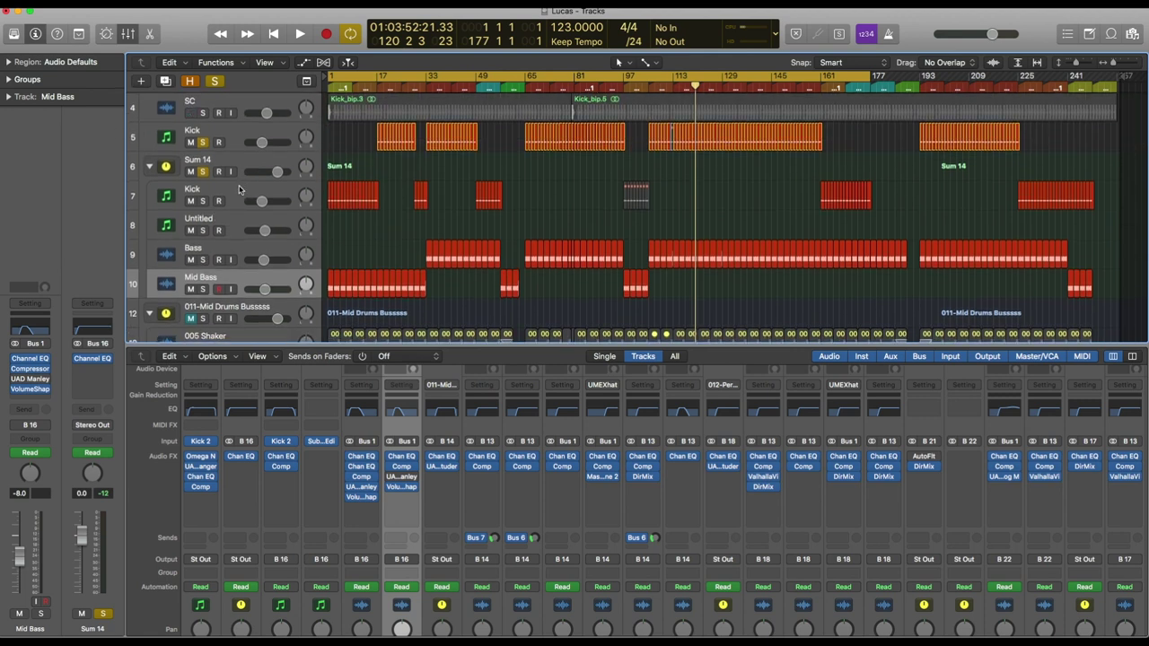
left_click(239, 188)
left_click(32, 331)
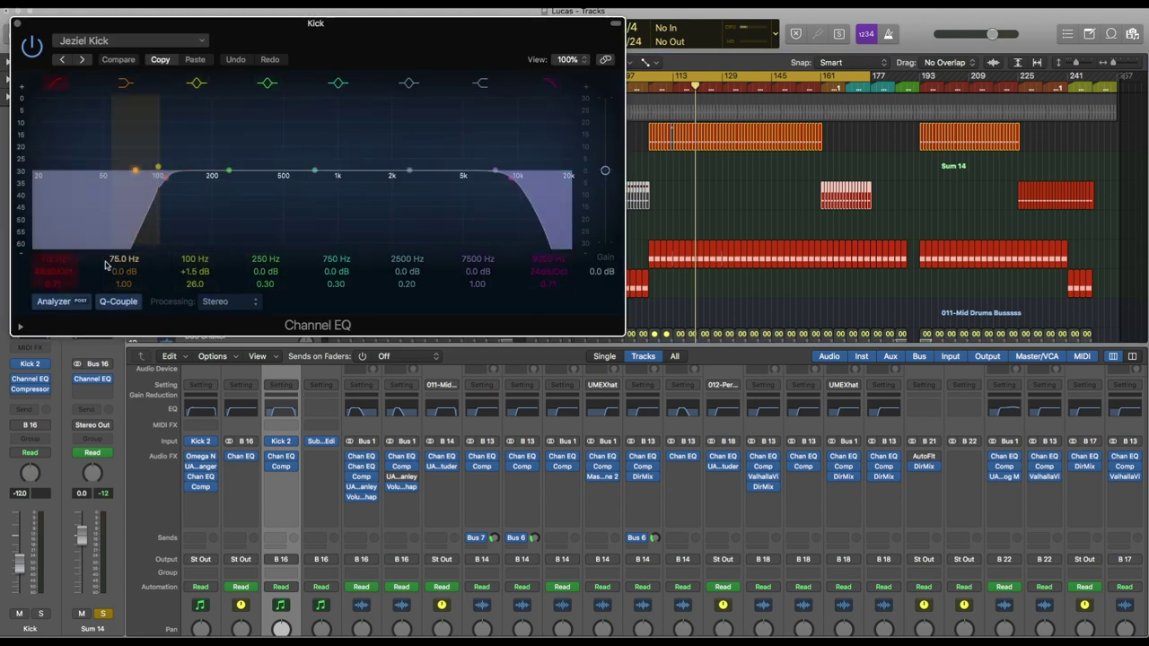
left_click(17, 24)
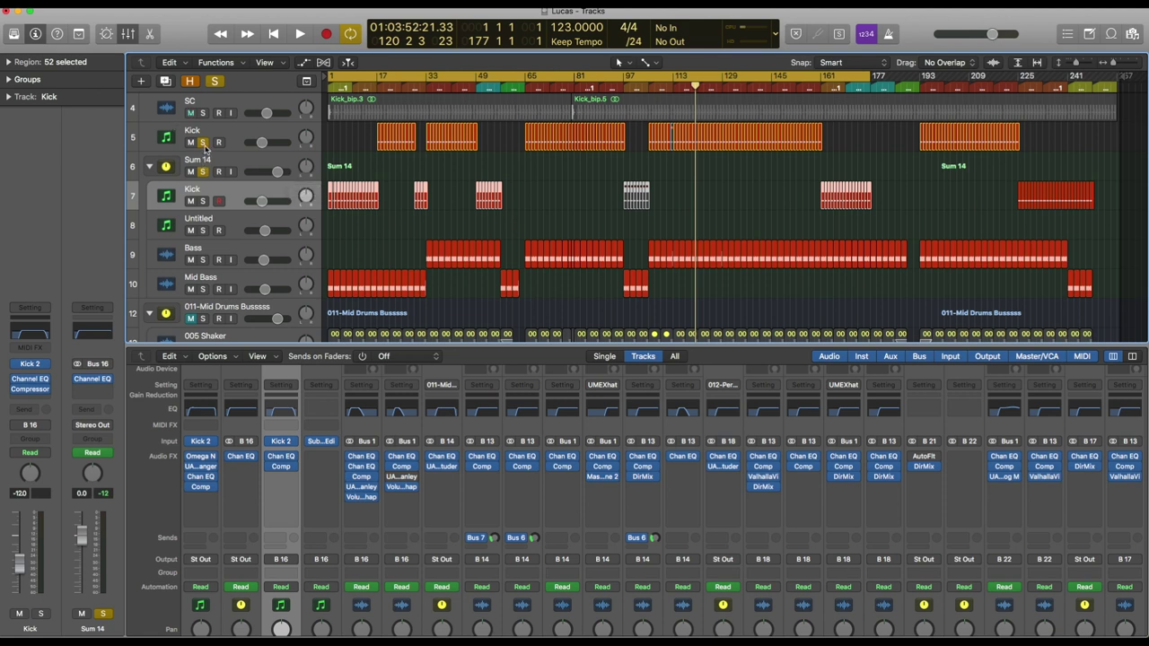
Unsolo the Kick track above Sum 14 and play the soloed stack from bar 1, jumping to about bars 12 and 30
left_click(190, 142)
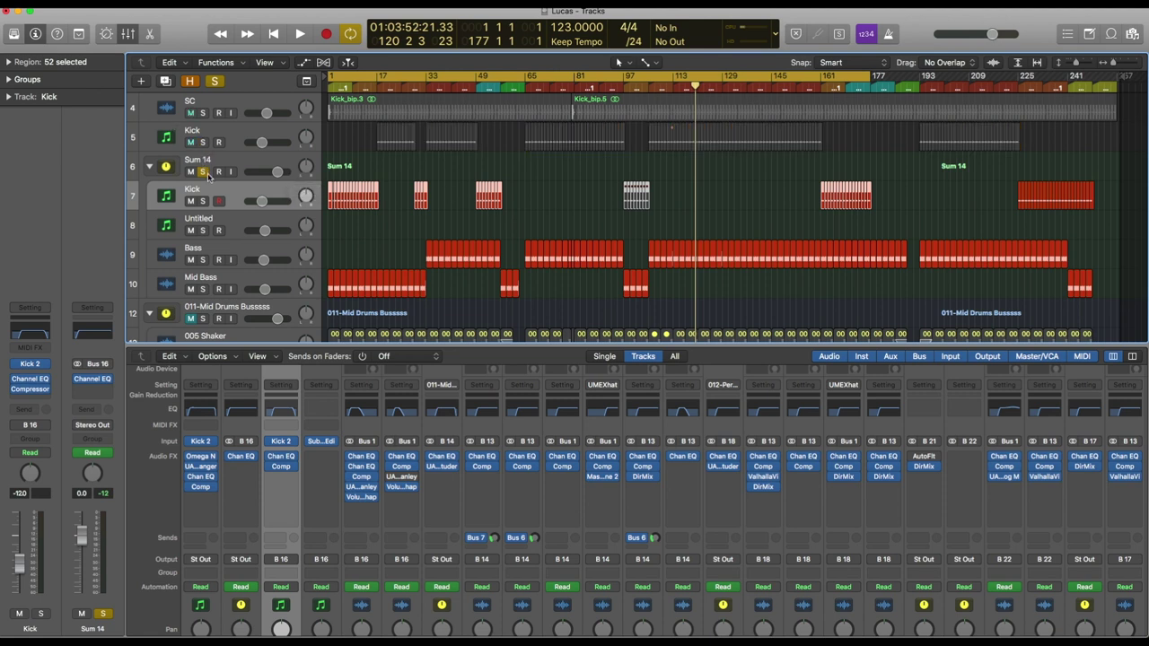
left_click(205, 174)
left_click(205, 173)
key("space")
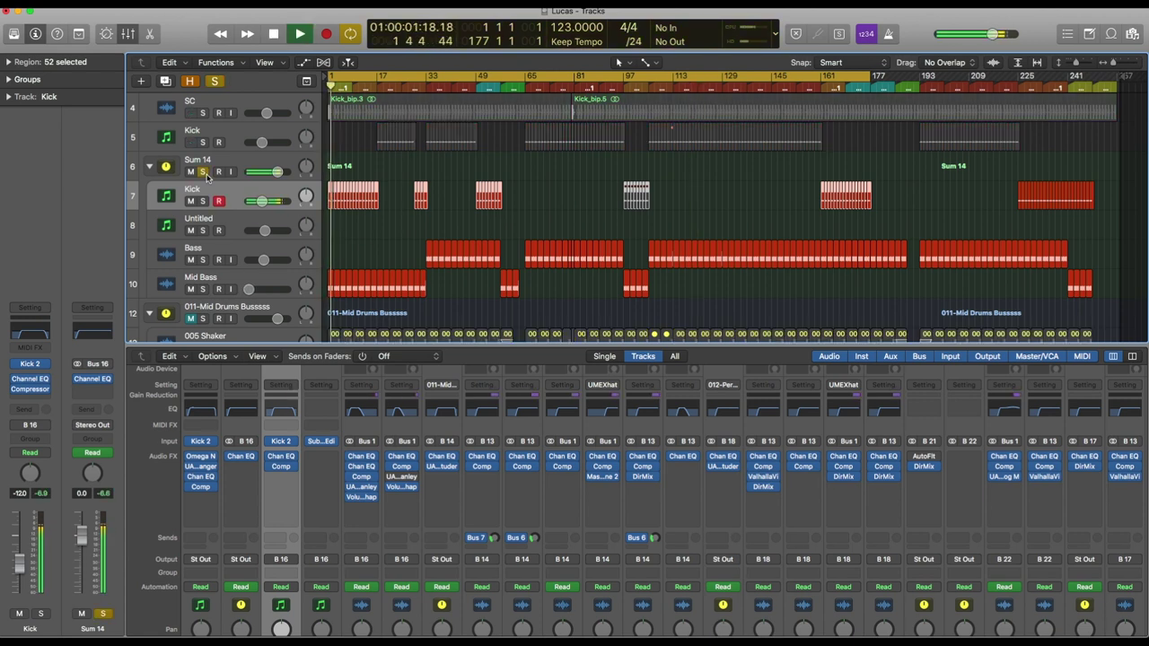
left_click(355, 87)
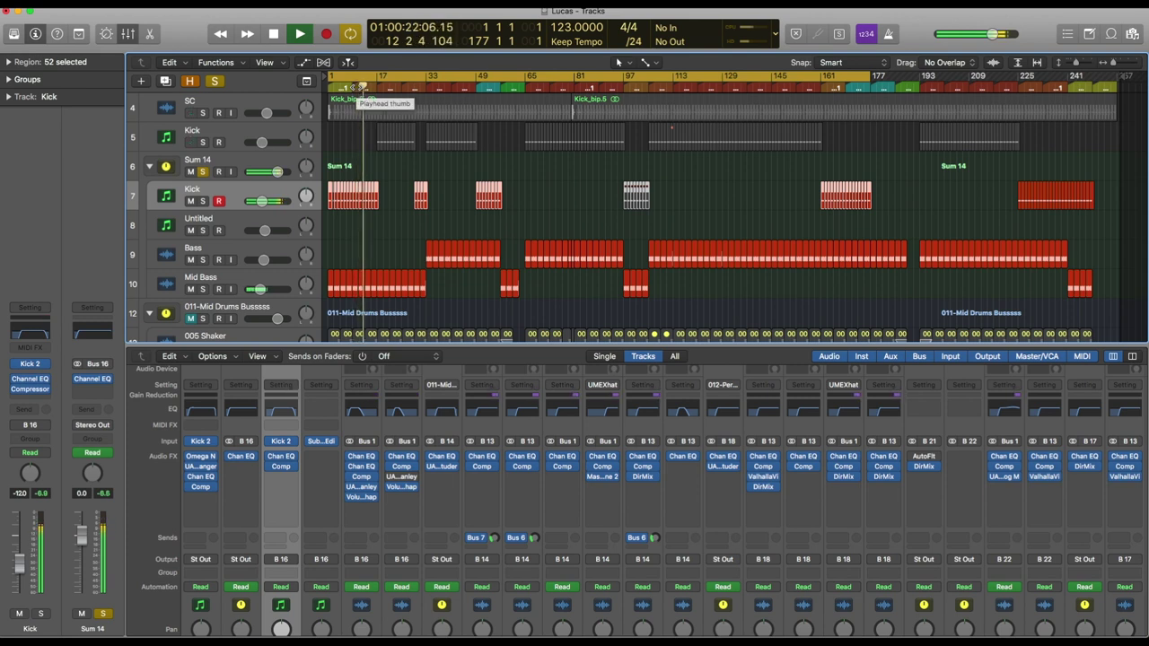
left_click(417, 87)
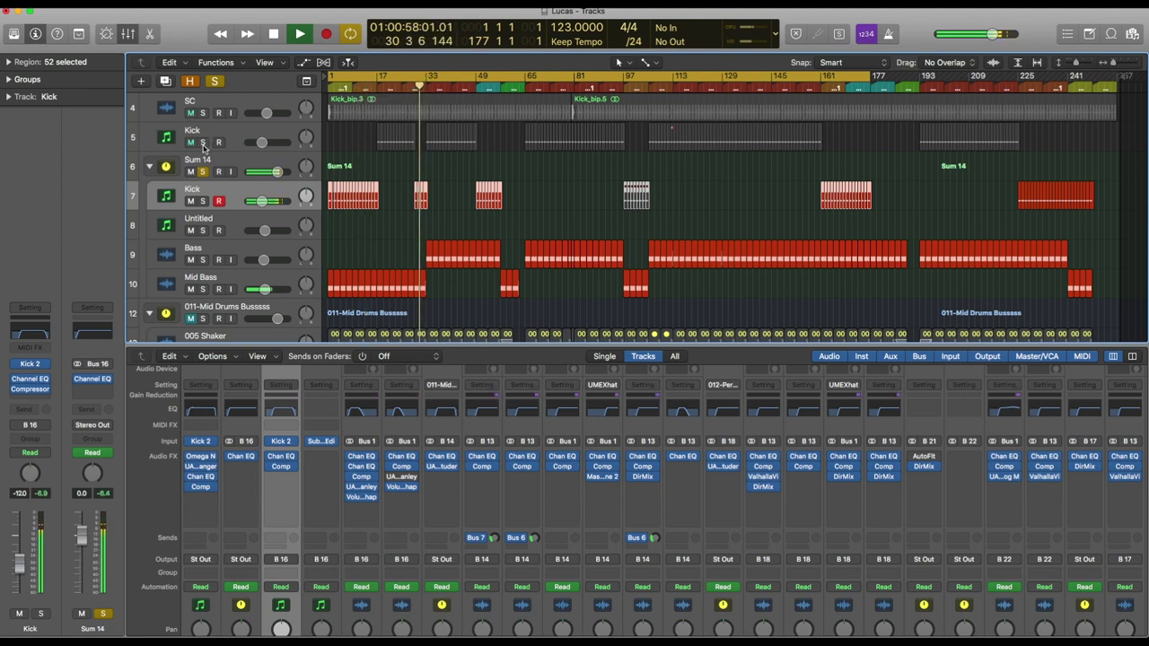
Solo the upper Kick track again and play the Bass track's low-cut automation from about bar 72, zoomed in on the timeline
left_click(203, 142)
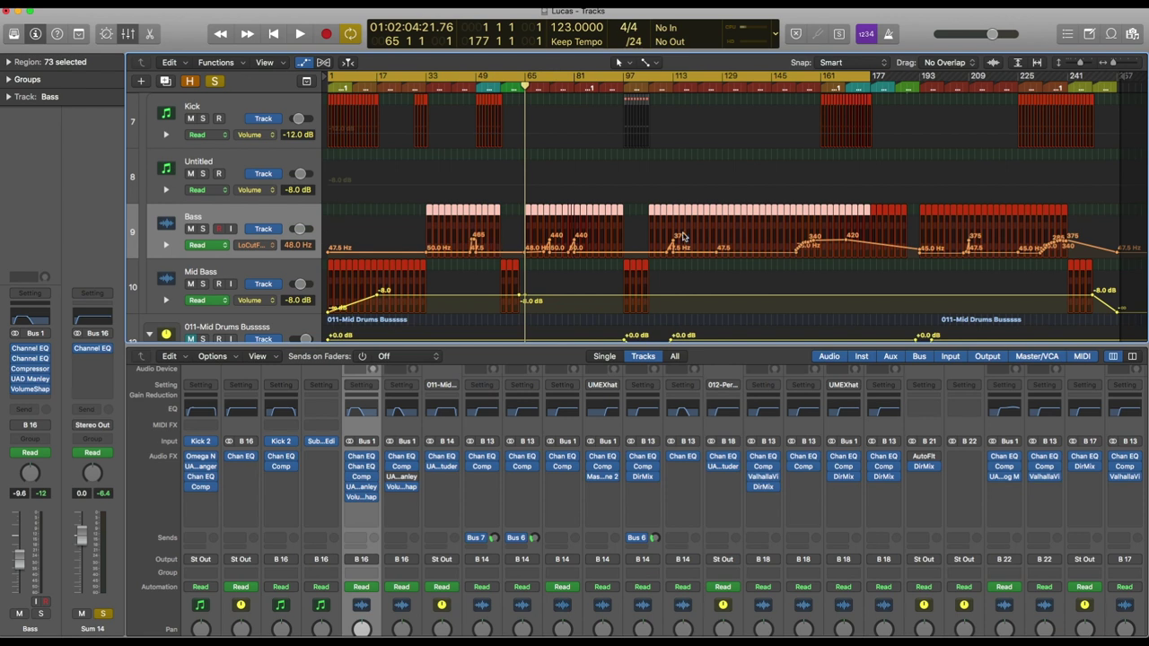
left_click(545, 83)
key("space")
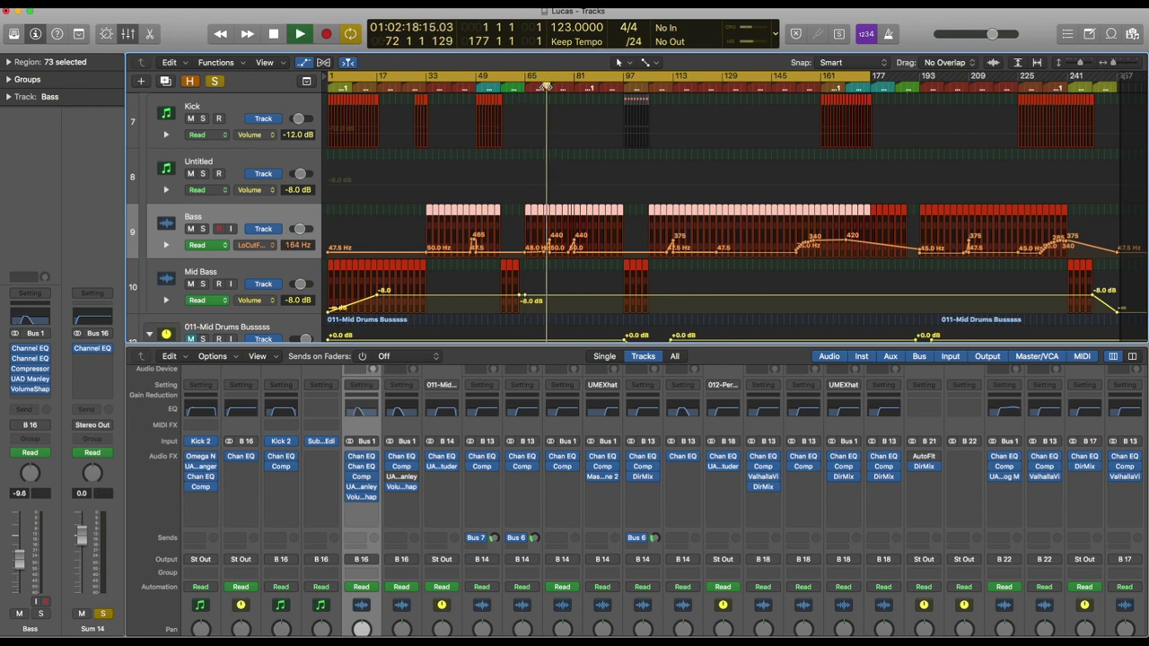
key("super+Right")
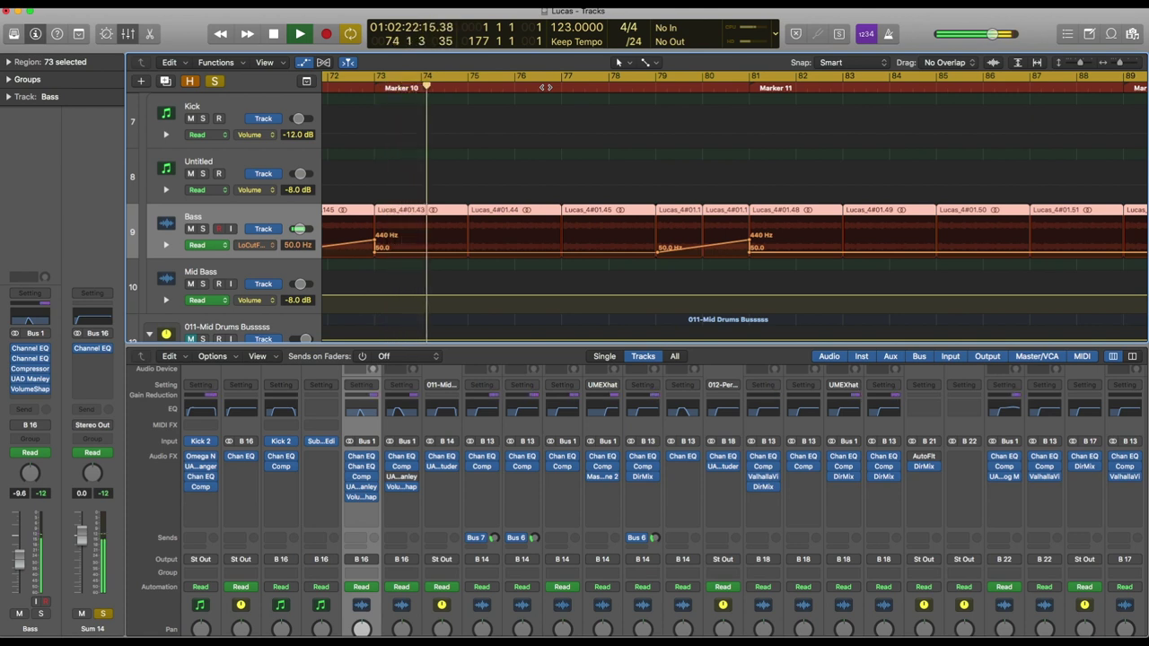
key("space")
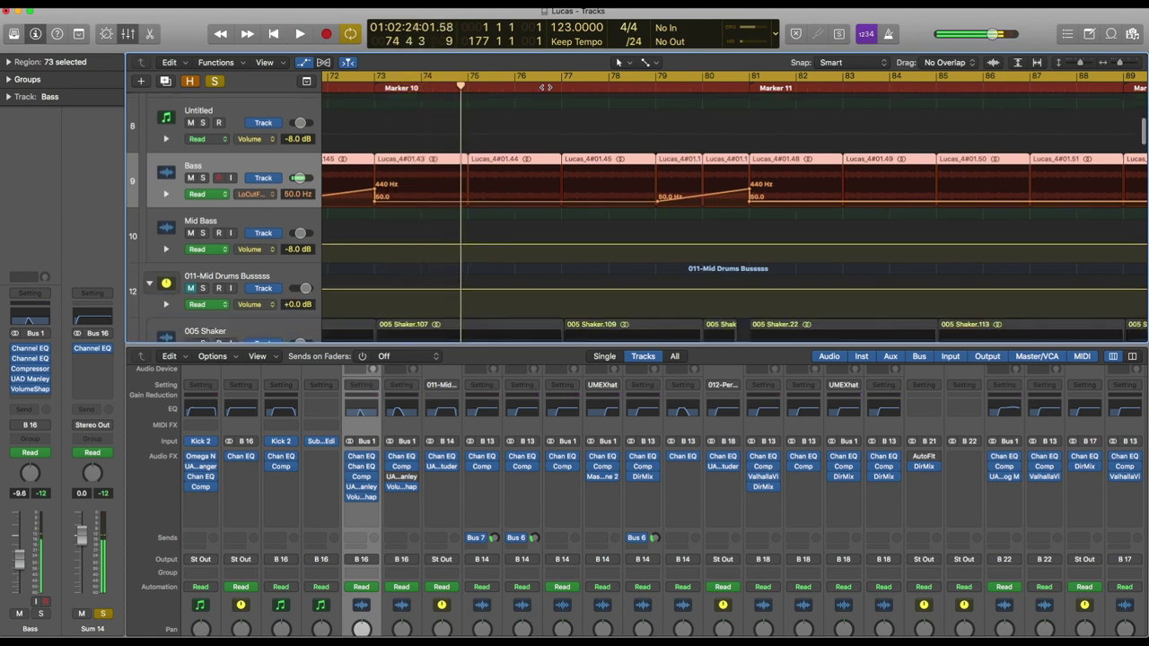
Collapse the Sum 14 stack with track automation hidden and select the 011-Mid Drums bus
key("Down")
key("Down")
key("super+Up")
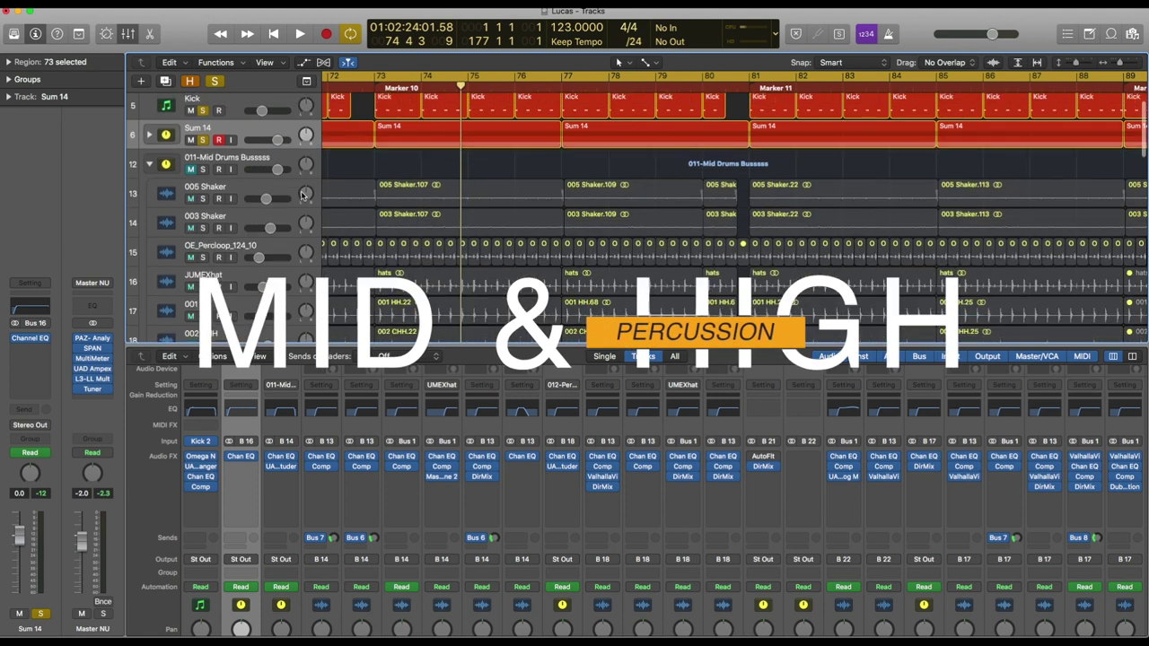
scroll(302, 194, "up", 1)
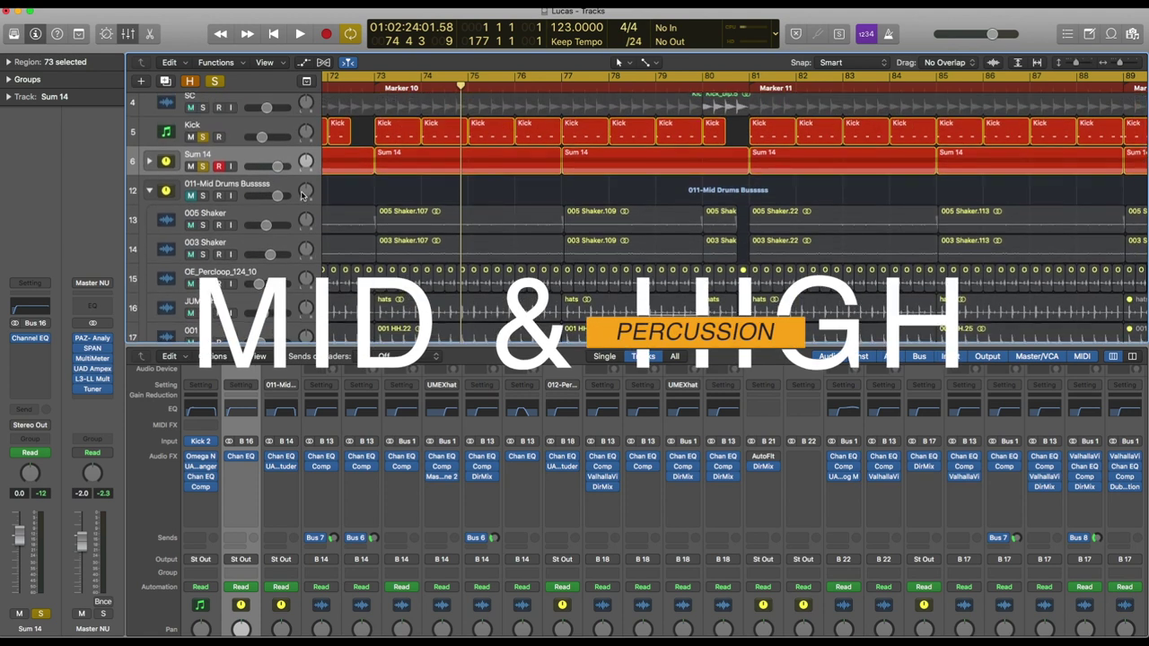
left_click(255, 191)
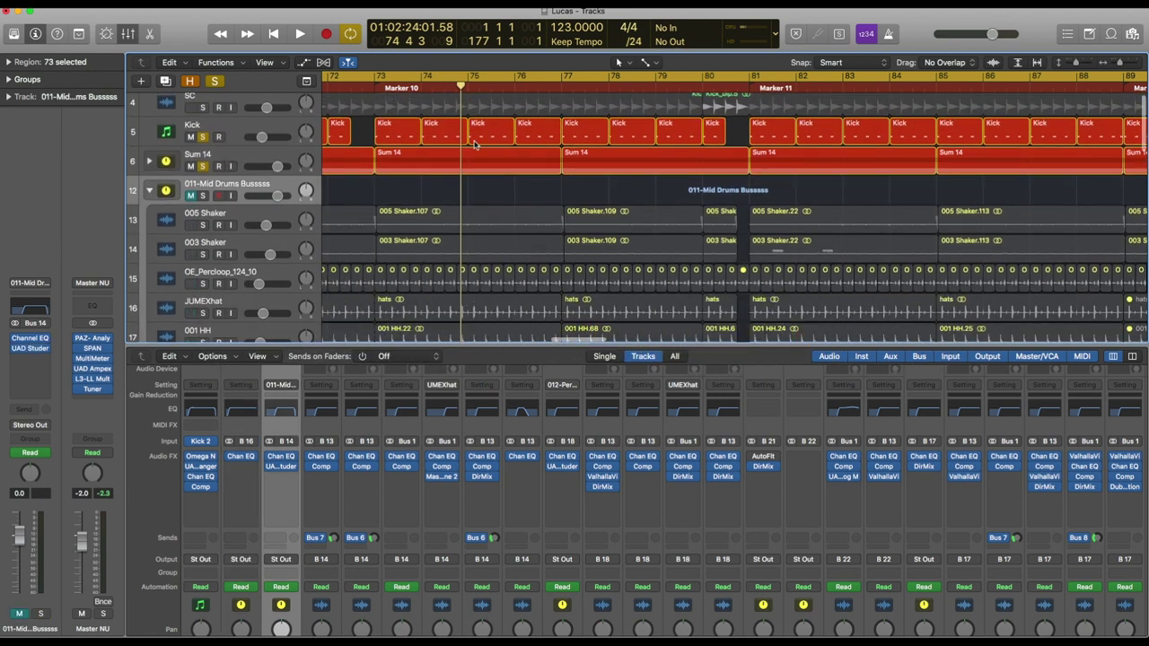
Solo the 011-Mid Drums bus in place of the Kick and Sum 14, and set the cycle range to bars 113 to 161
left_click(725, 90)
key("super+Left")
key("super+Left")
key("super+Left")
key("super+Left")
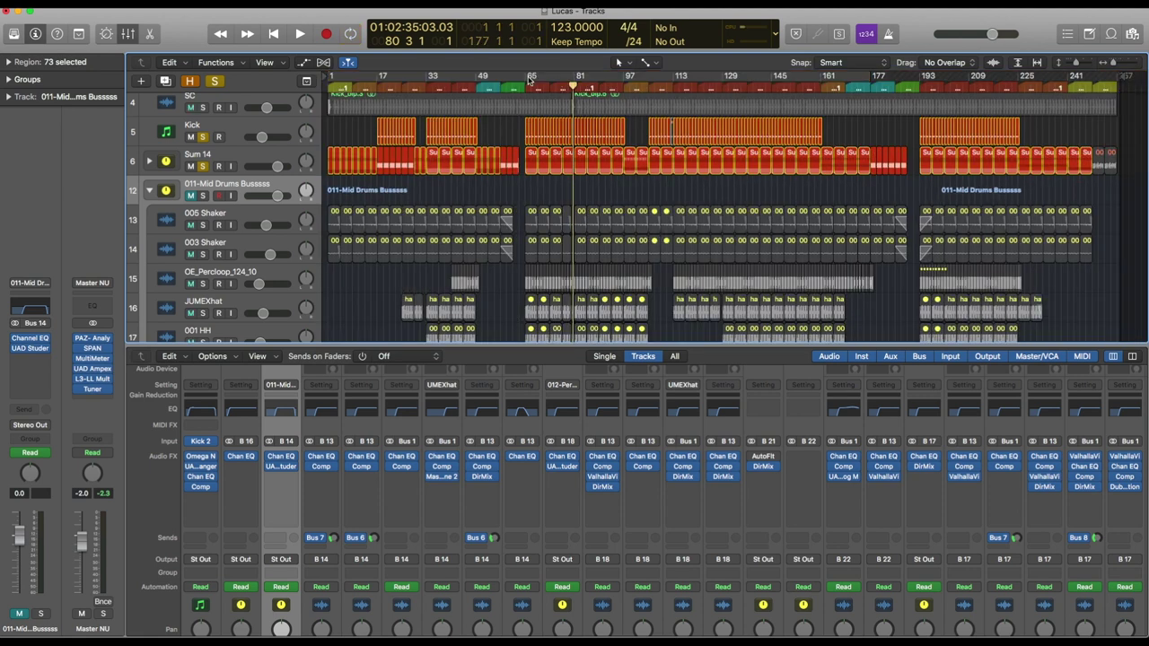
key("super+Right")
key("super+Right")
key("super+Right")
key("super+Right")
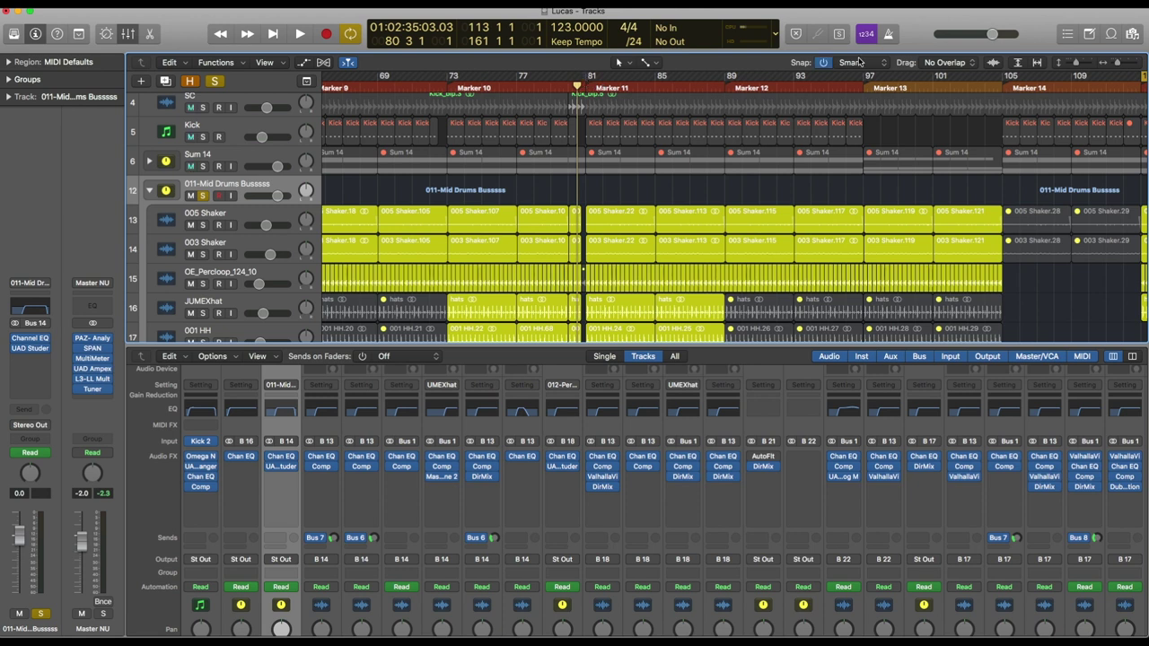
Play the soloed 011-Mid Drums bus from bar 113 while examining its shaker, percussion loop and hat tracks
scroll(910, 182, "right", 10)
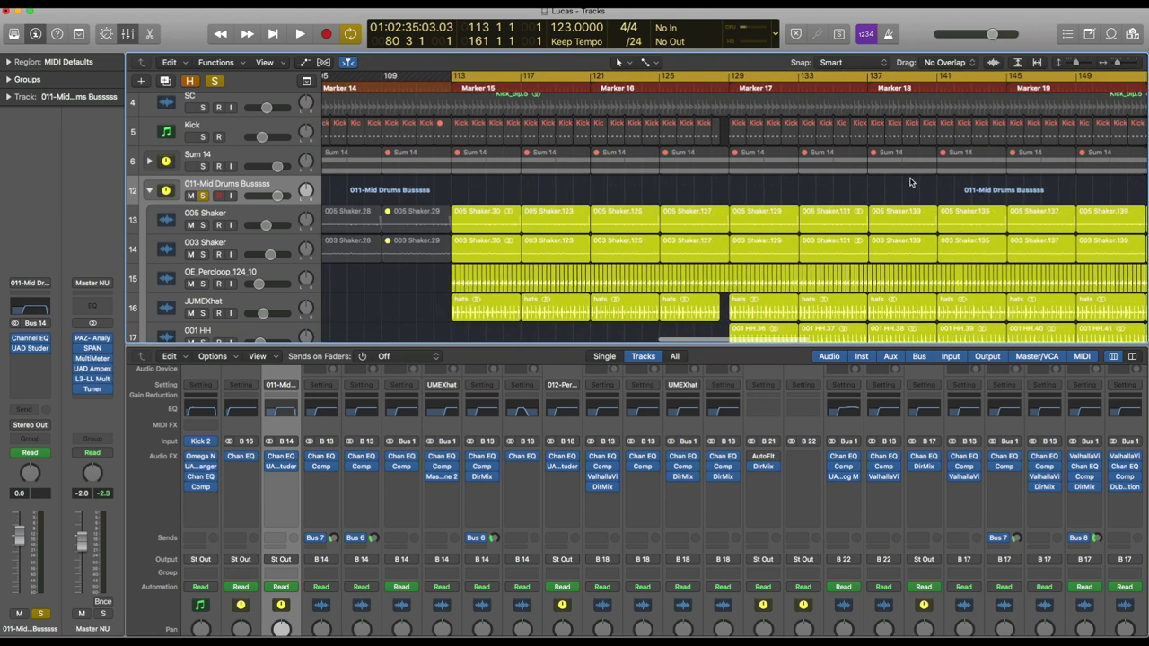
key("space")
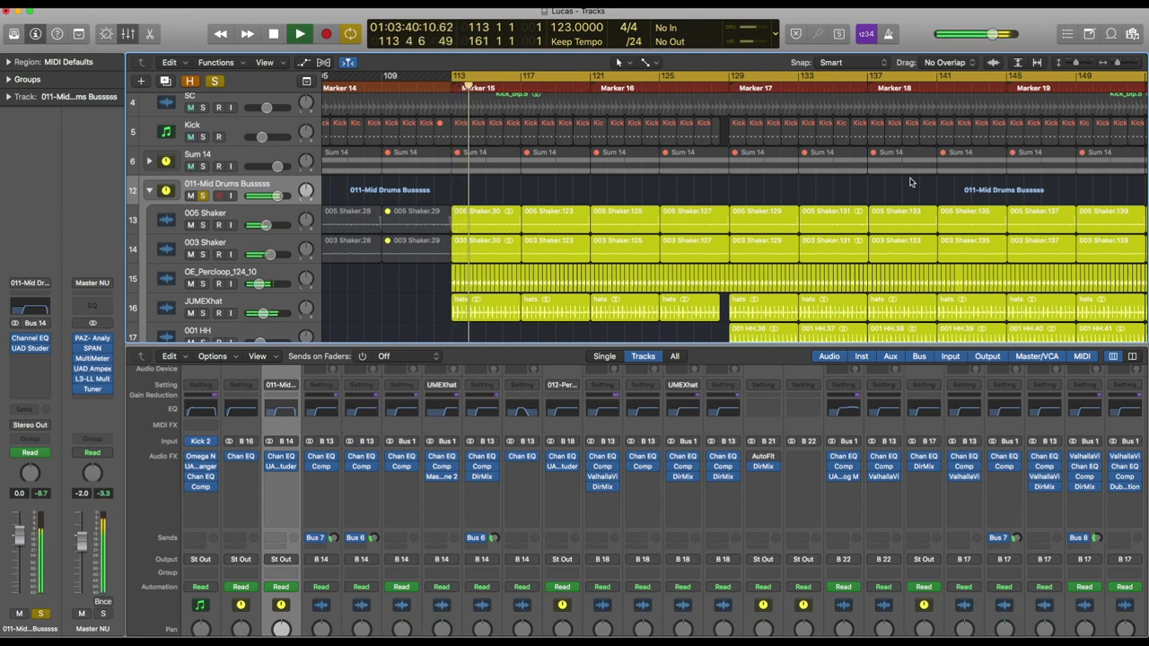
scroll(910, 182, "right", 1)
scroll(729, 264, "down", 3)
scroll(729, 265, "down", 1)
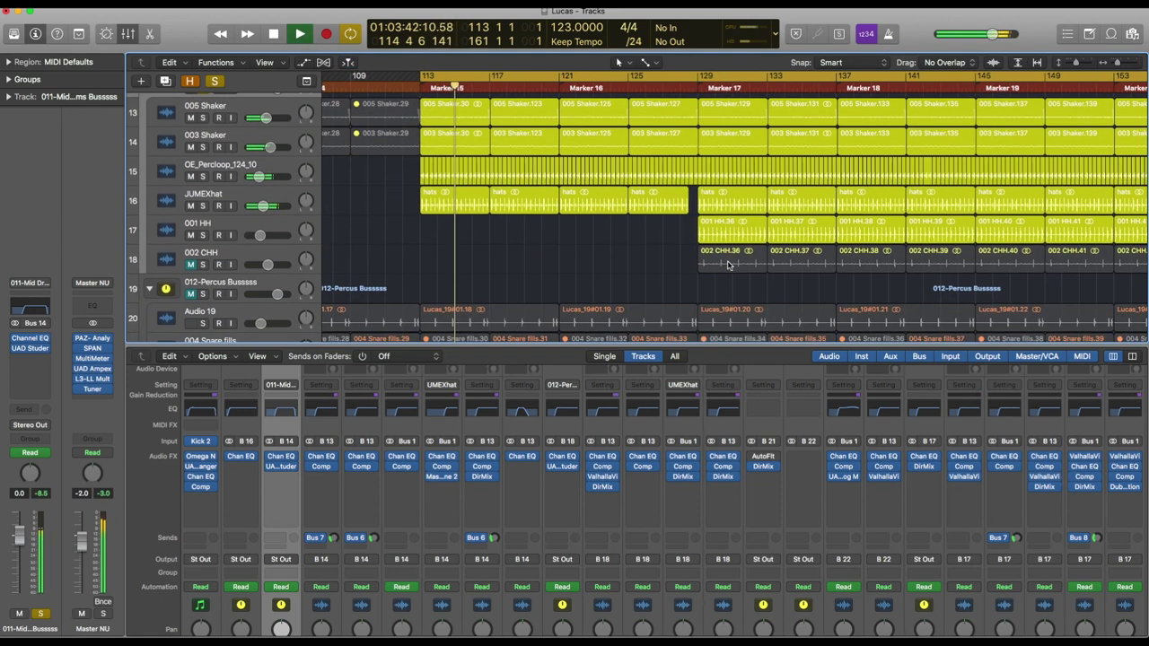
scroll(729, 264, "right", 1)
scroll(729, 265, "right", 4)
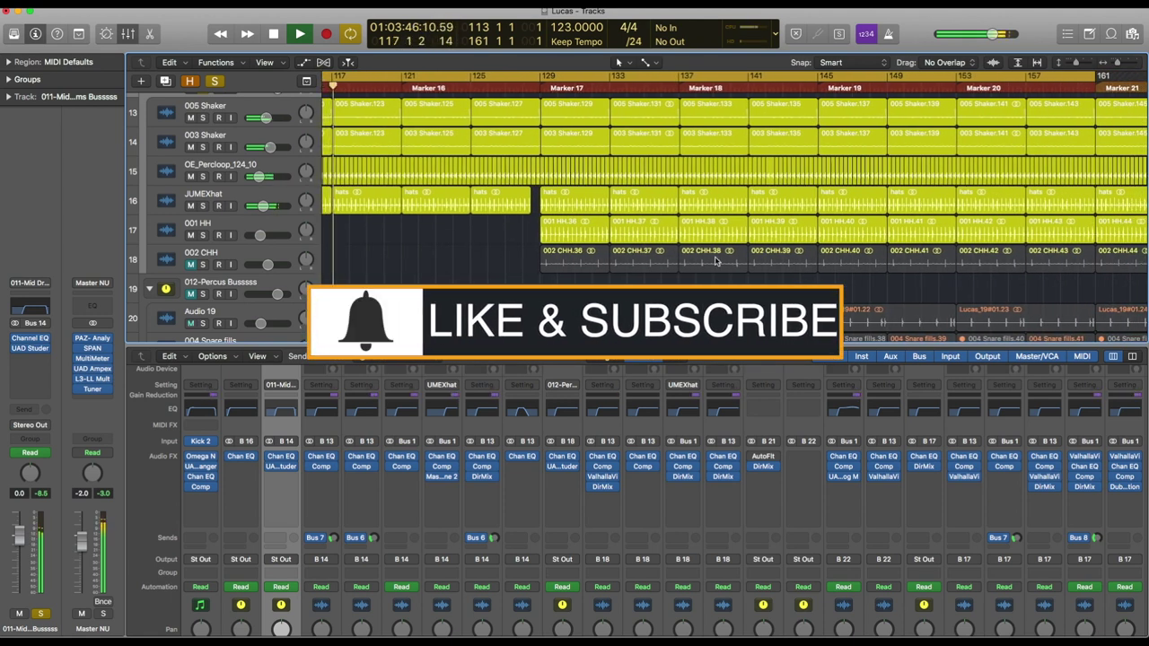
Continue listening from bar 129, selecting the 001 HH and JUMEXhat tracks in turn, and stop playback
left_click(533, 87)
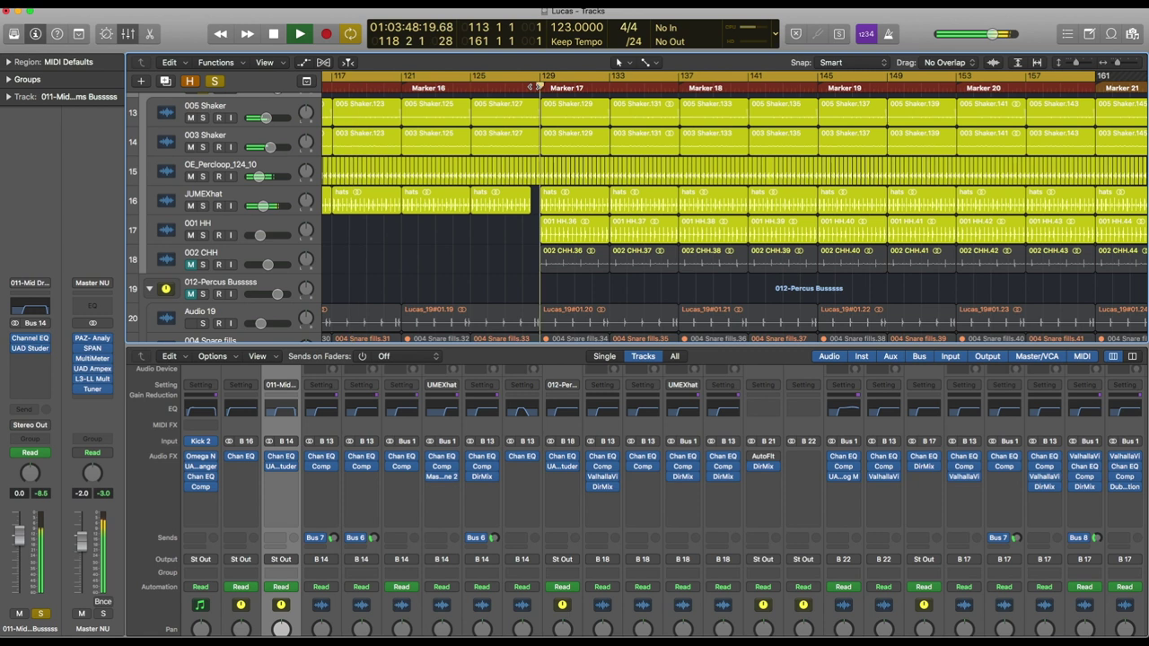
left_click(241, 223)
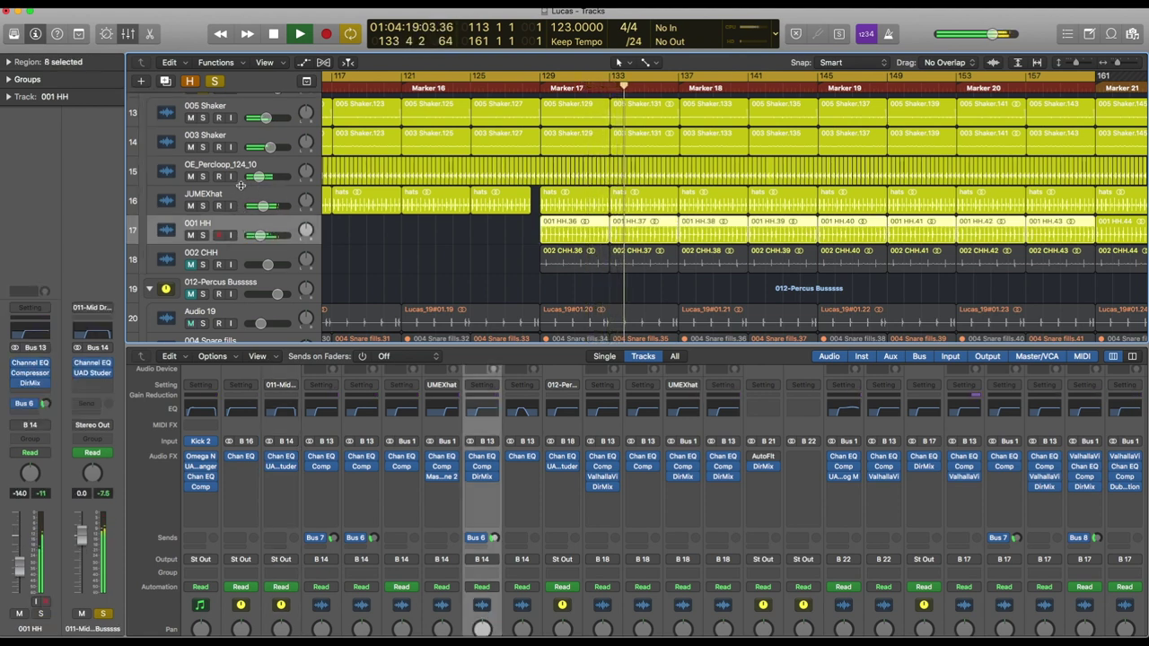
left_click(240, 210)
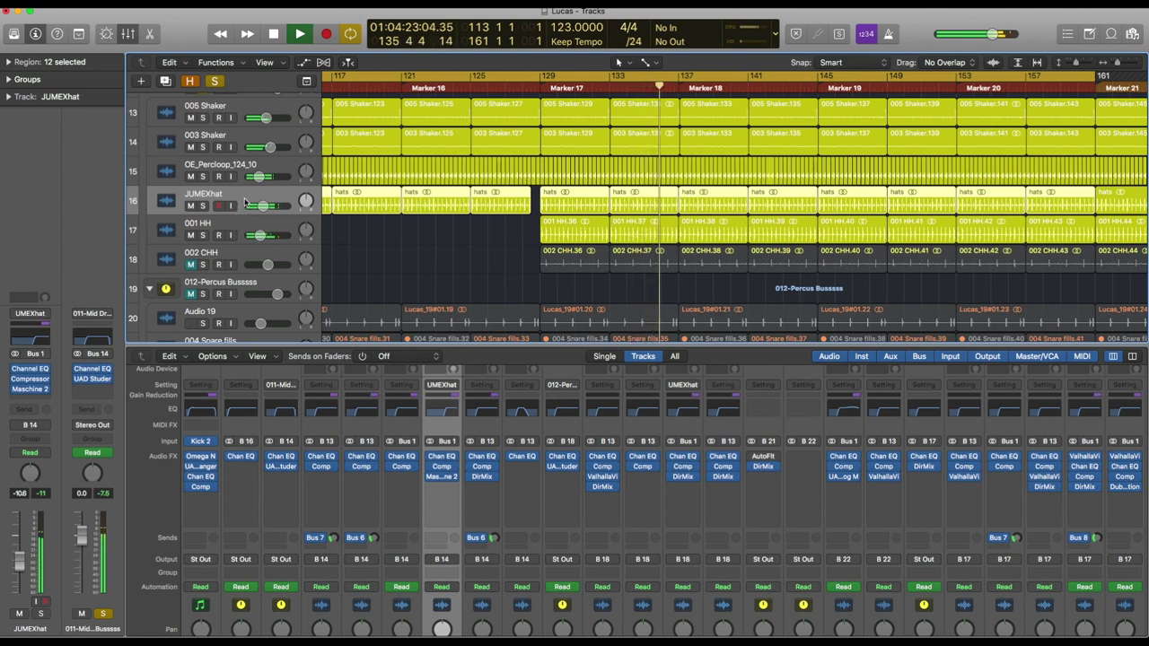
left_click(203, 206)
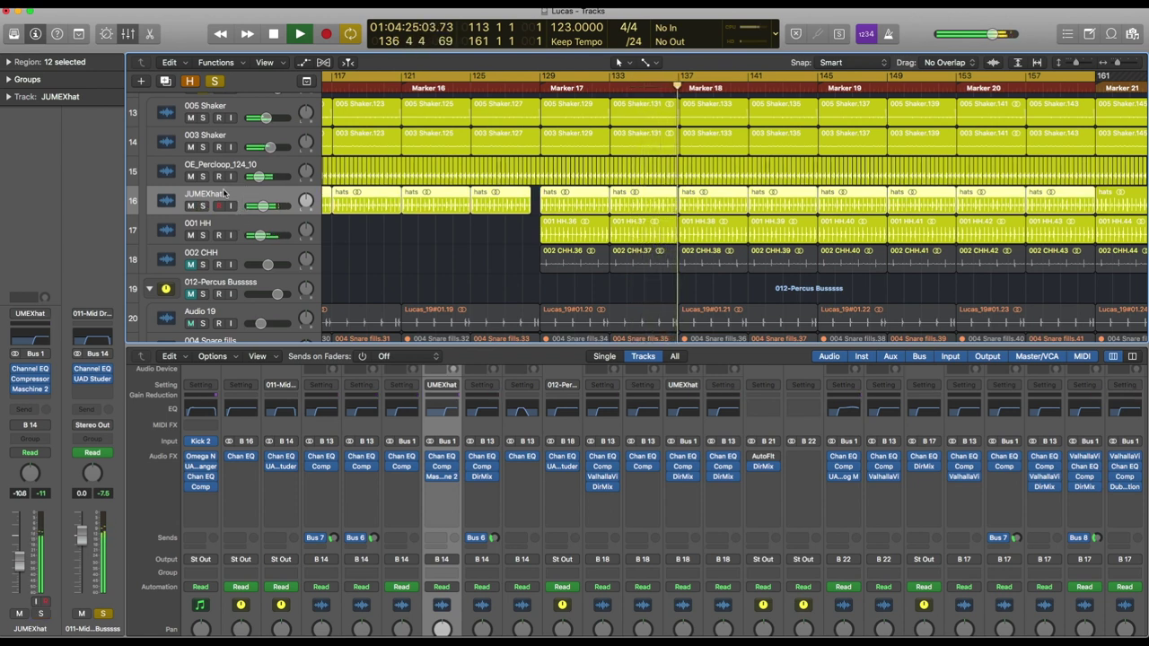
scroll(238, 135, "up", 1)
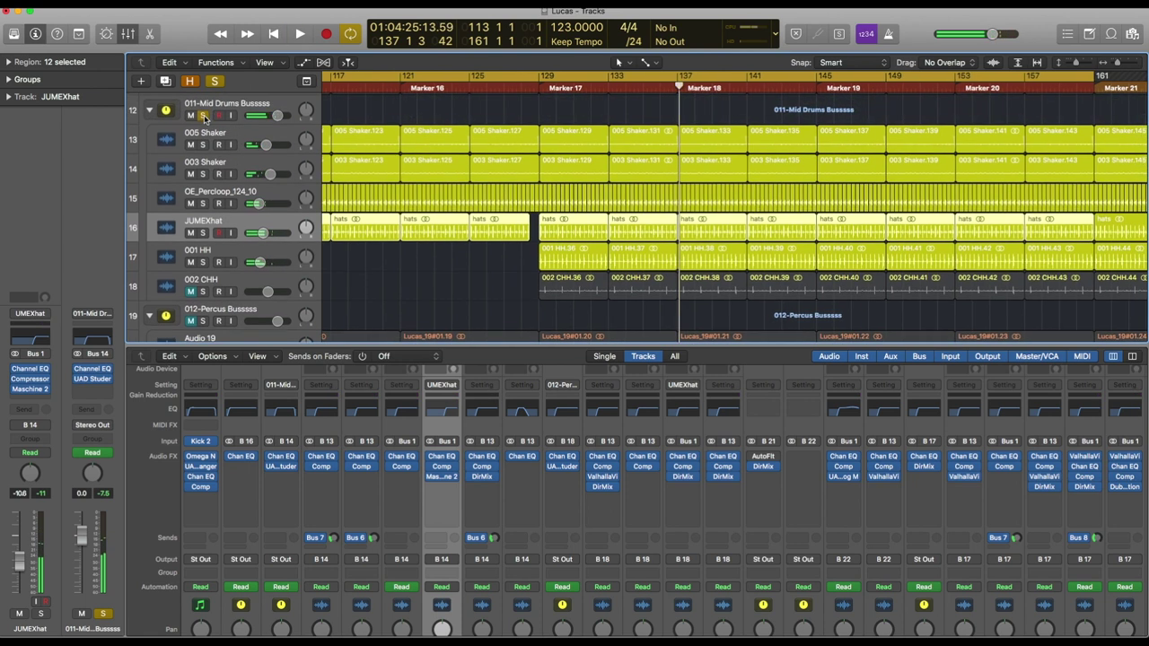
Solo the JUMEXhat track, play it while inspecting the Metaverb in its Maschine 2 effect, and release the solo and stop playback
left_click(203, 232)
key("space")
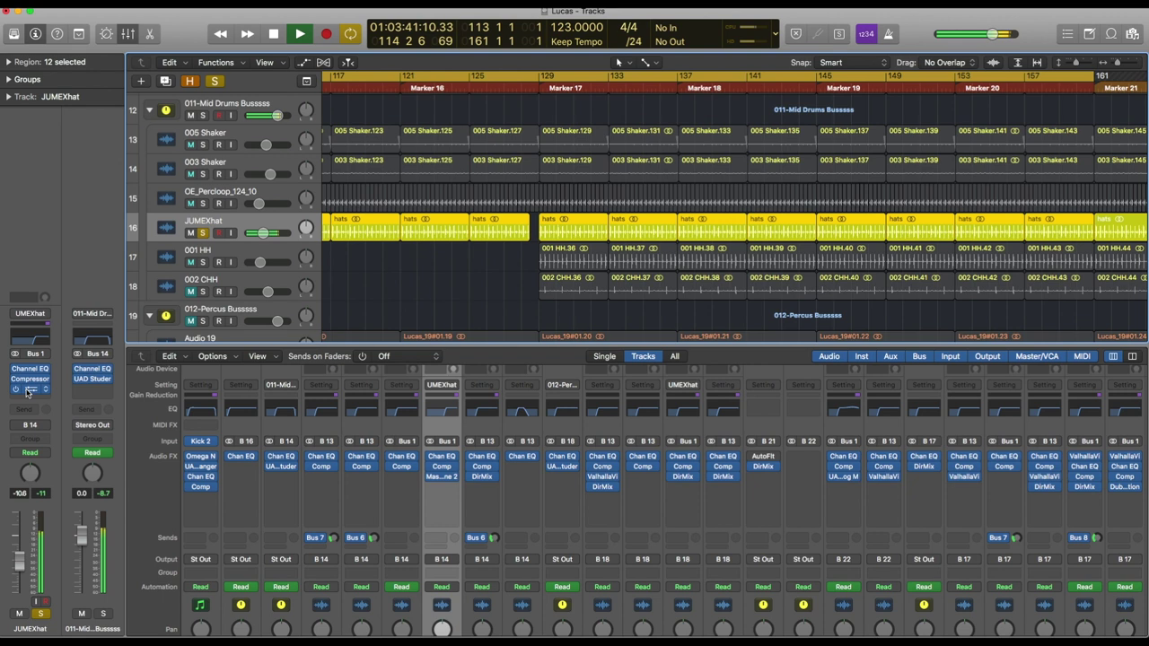
key("v")
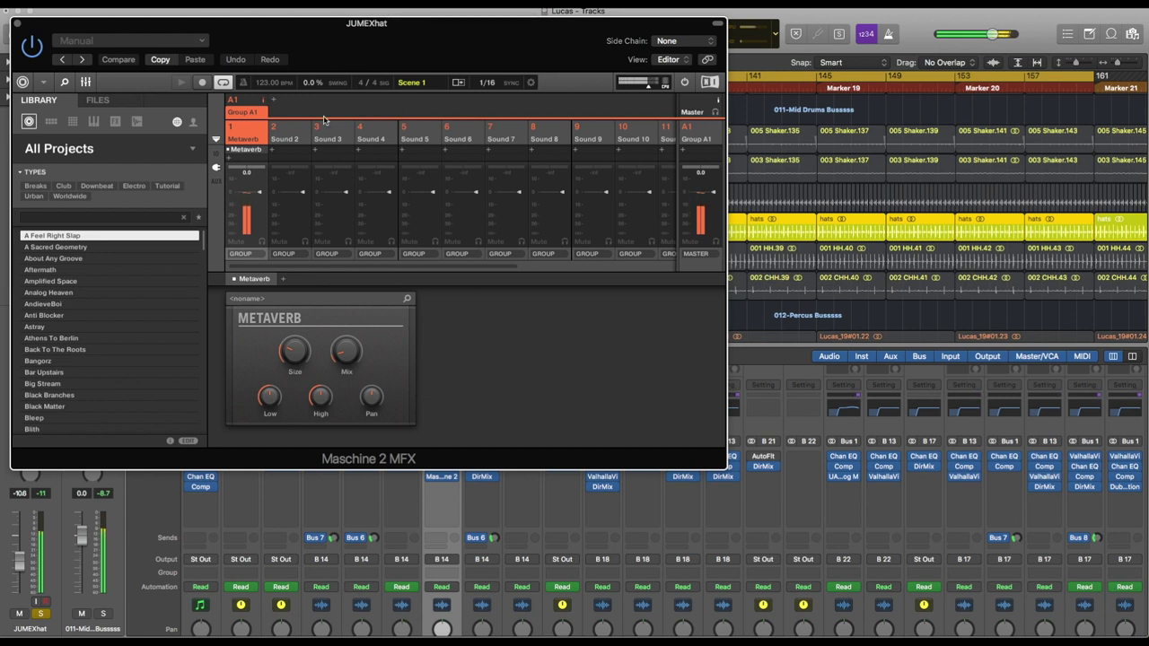
left_click(16, 23)
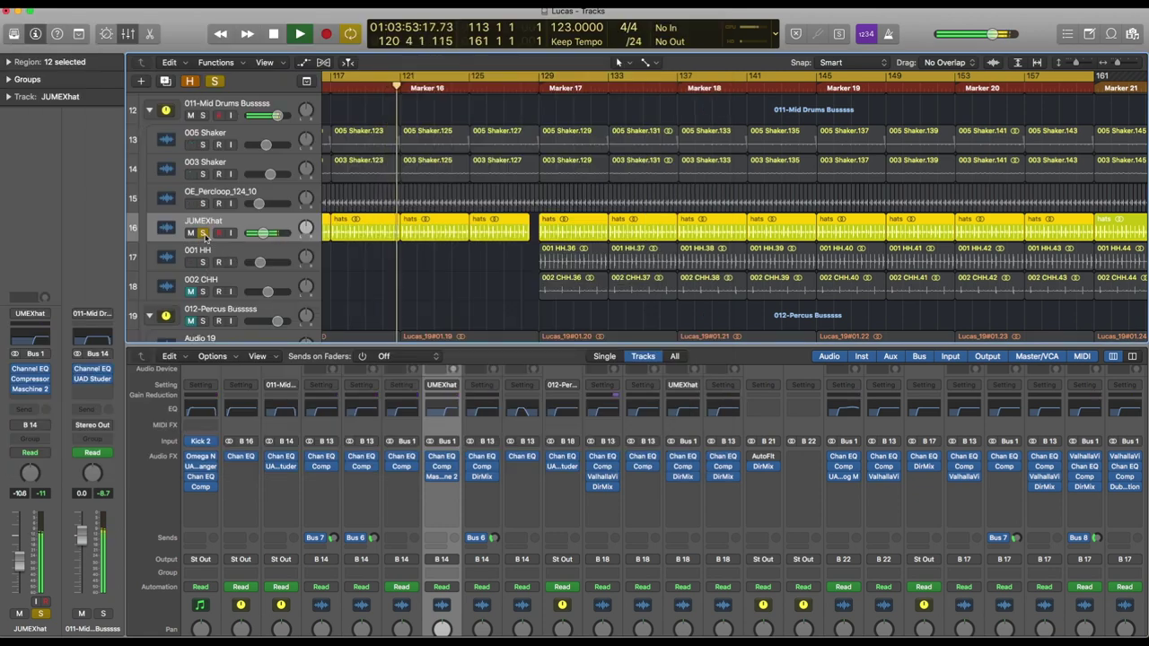
left_click(203, 233)
key("space")
Solo the Kick, the Sum 14 stack and the 011-Mid Drums bus together
scroll(208, 109, "up", 3)
left_click(202, 142)
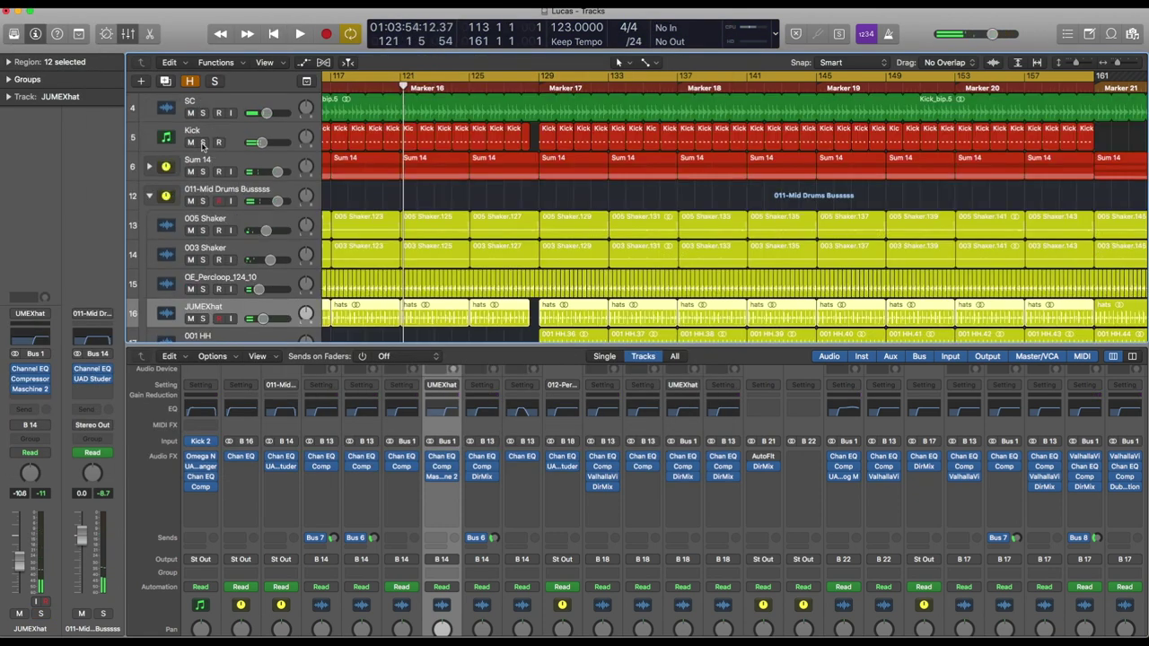
left_click(203, 172)
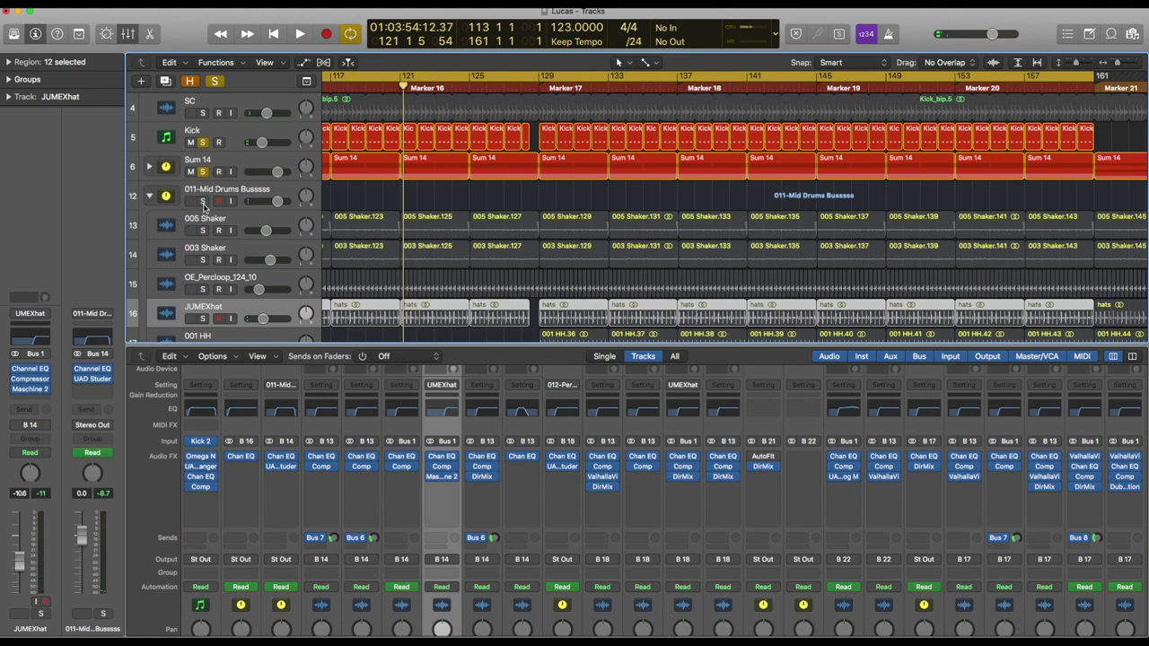
left_click(203, 202)
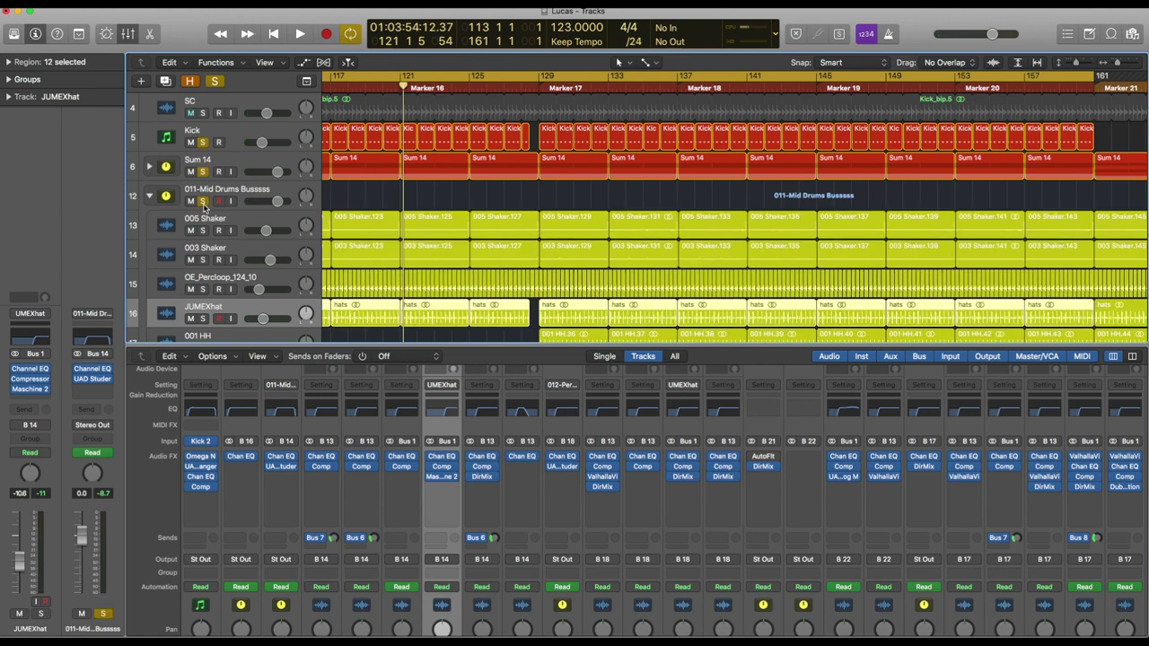
Play the soloed kick, Sum 14 and mid drums from bar 113 to bar 143 while comparing their arrangement, and stop playback
key("space")
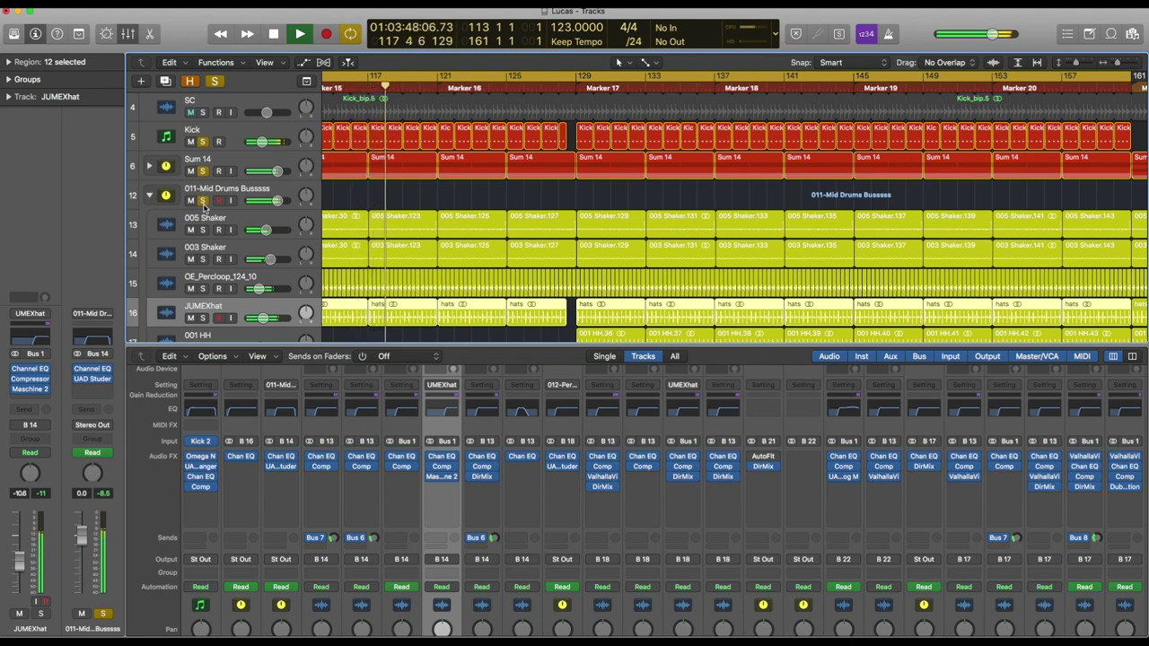
scroll(577, 216, "down", 5)
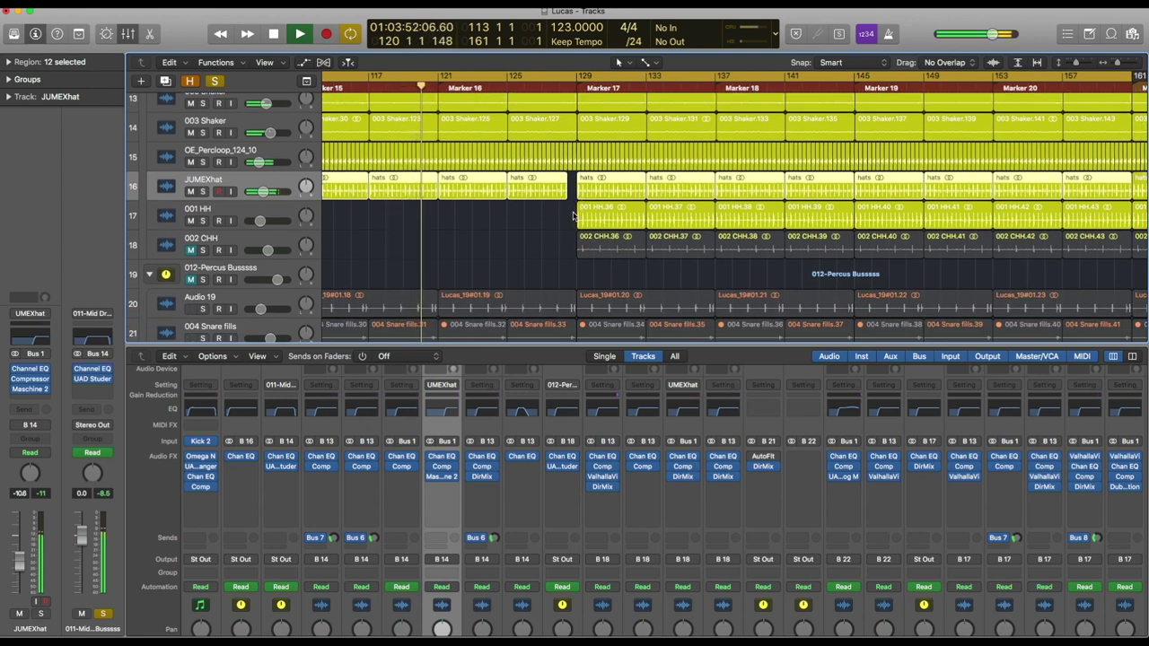
scroll(574, 215, "right", 2)
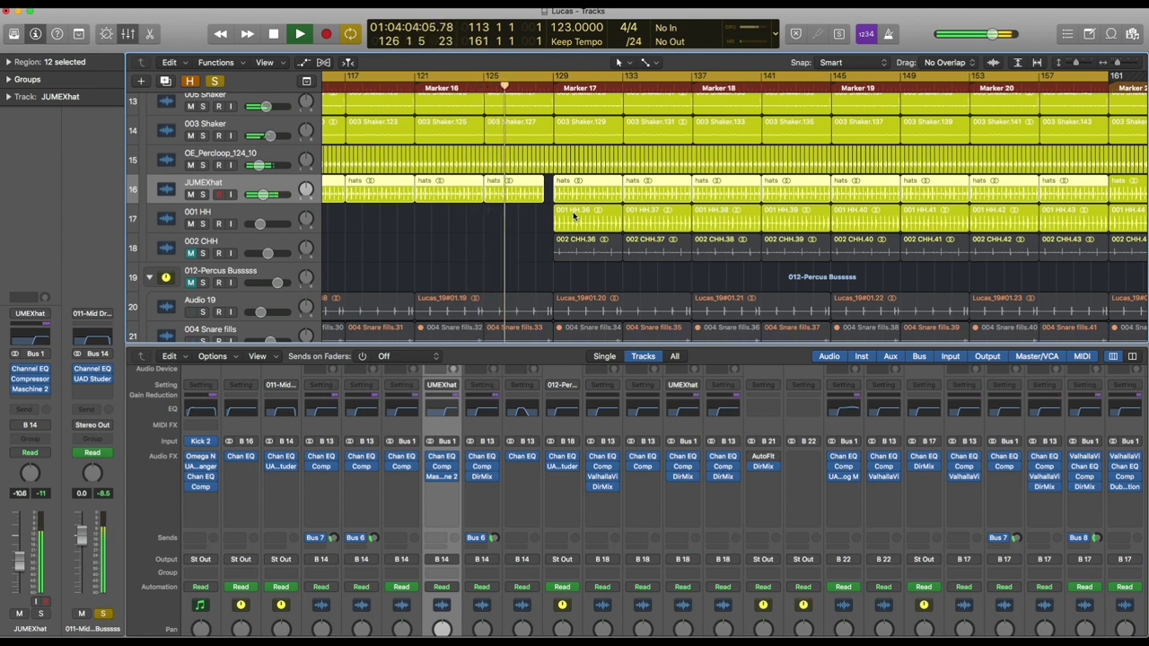
scroll(537, 135, "up", 5)
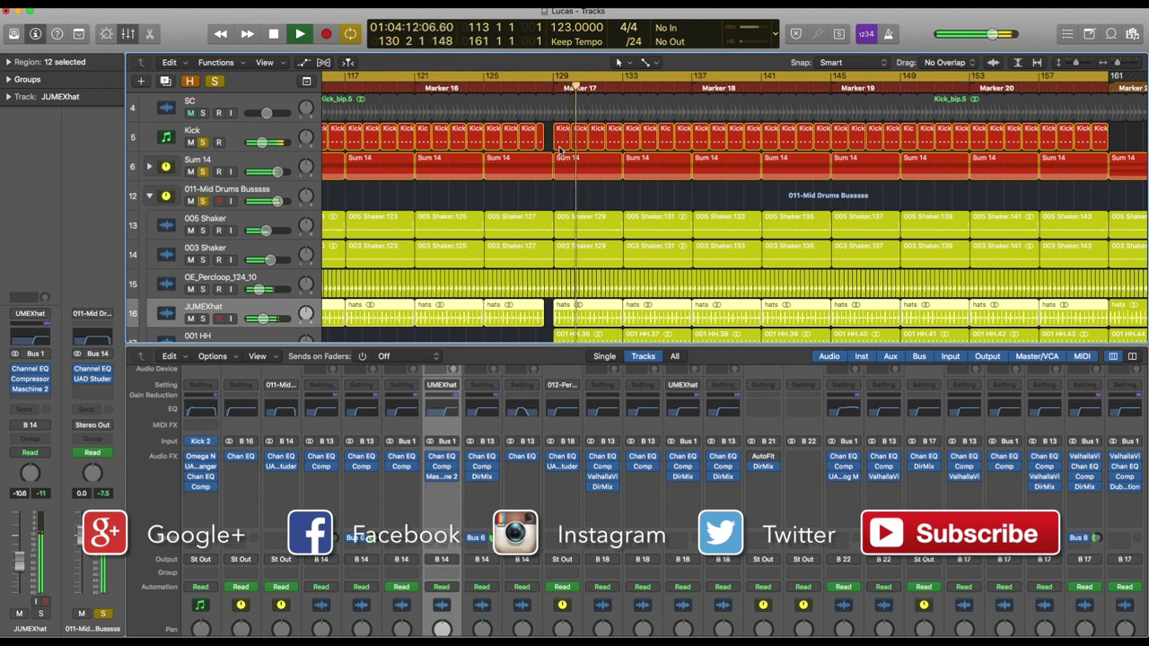
scroll(559, 151, "down", 3)
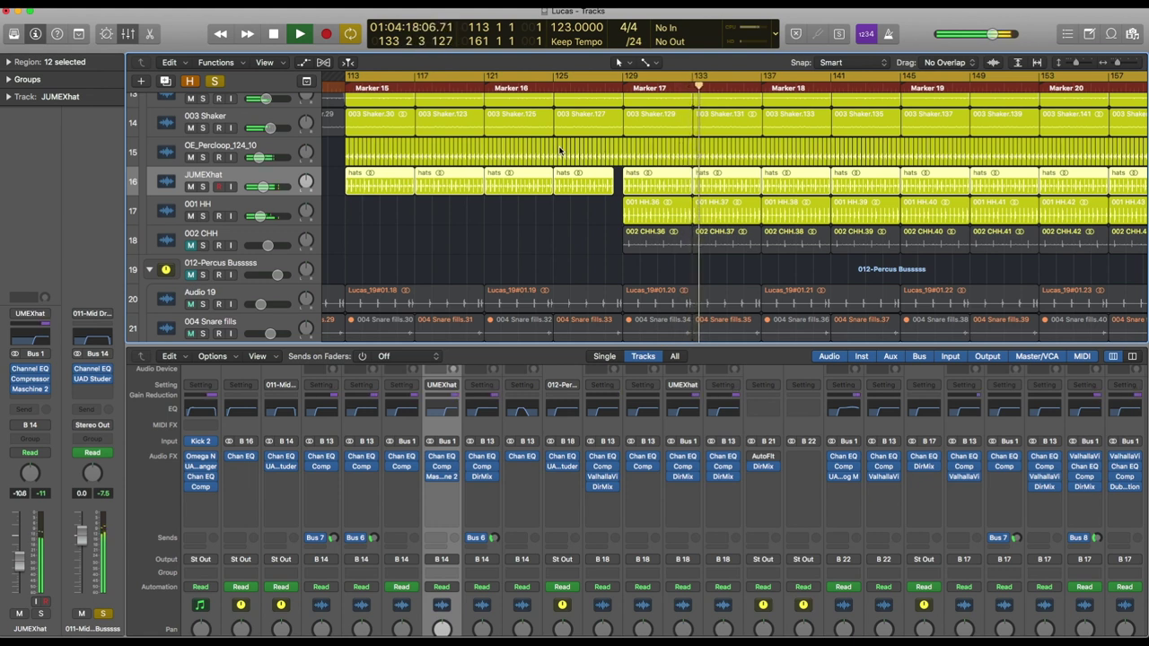
scroll(559, 151, "up", 5)
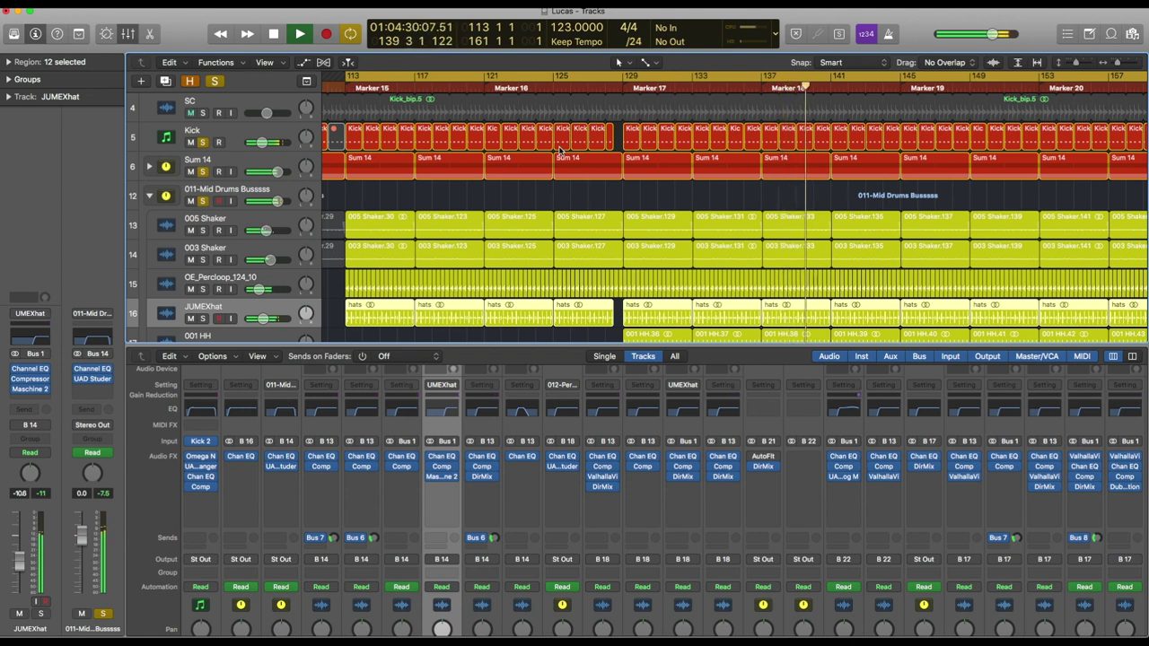
scroll(558, 151, "down", 5)
scroll(558, 151, "down", 1)
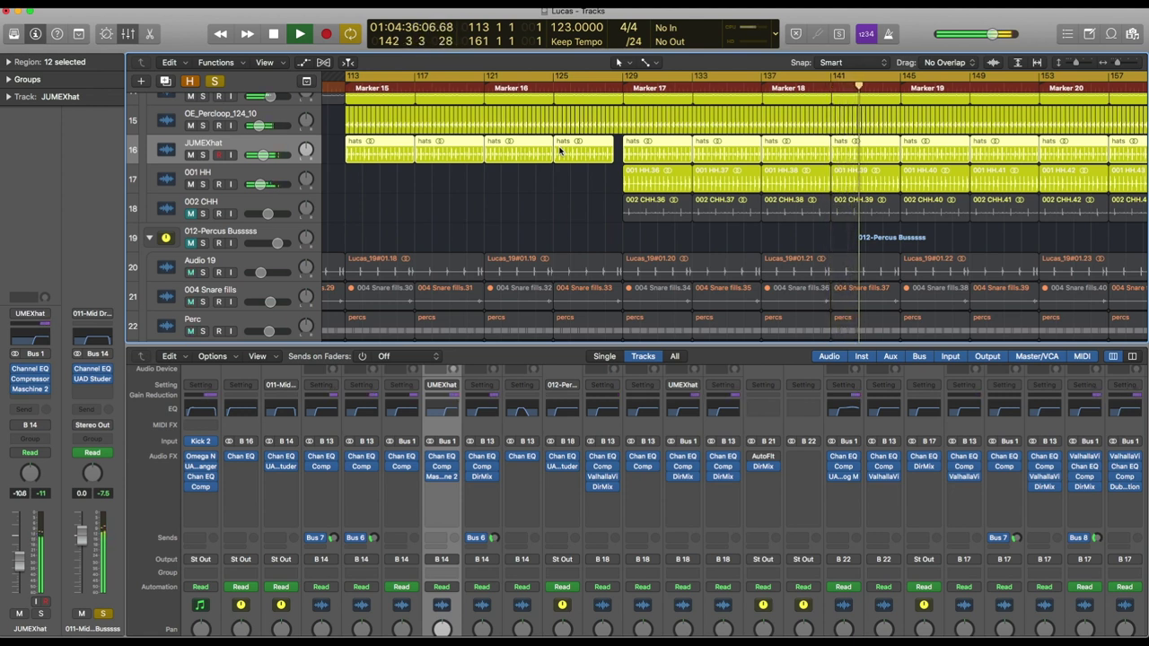
key("space")
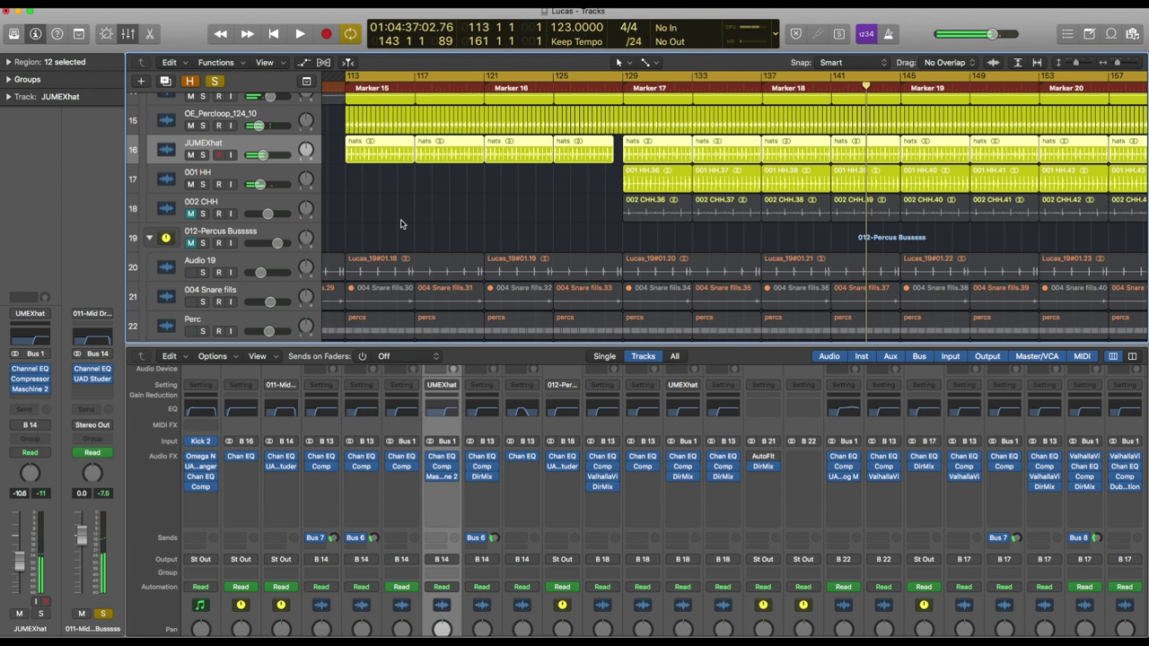
Collapse the 011-Mid Drums stack and select the Synths stack
scroll(401, 224, "up", 5)
left_click(149, 148)
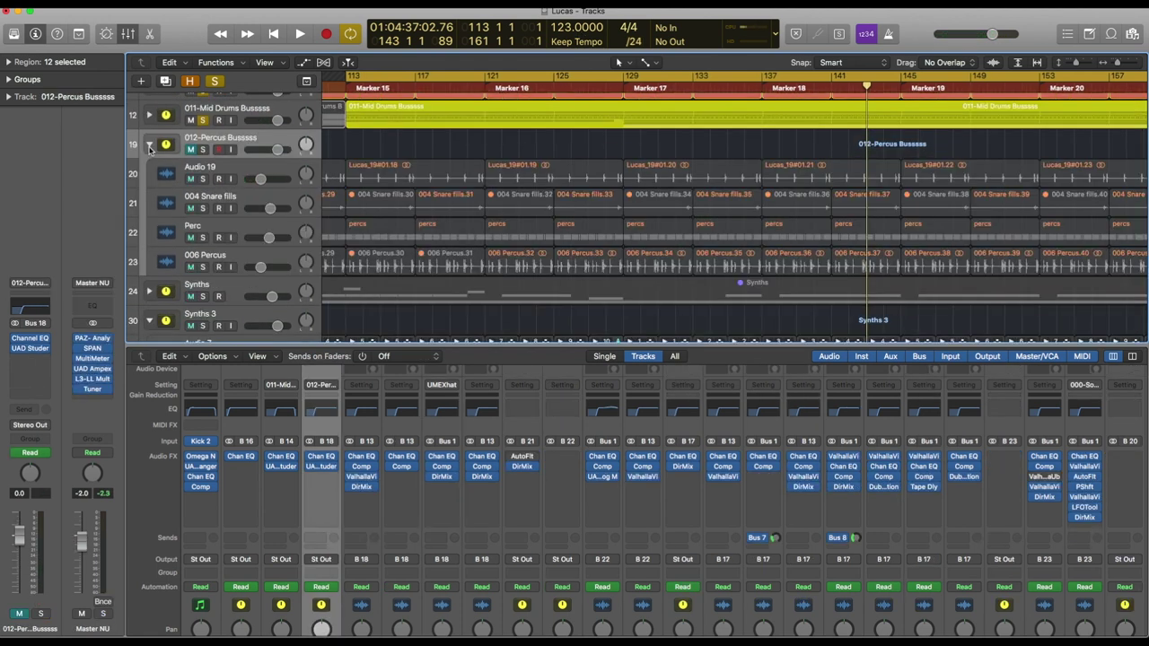
left_click(210, 288)
scroll(211, 292, "down", 5)
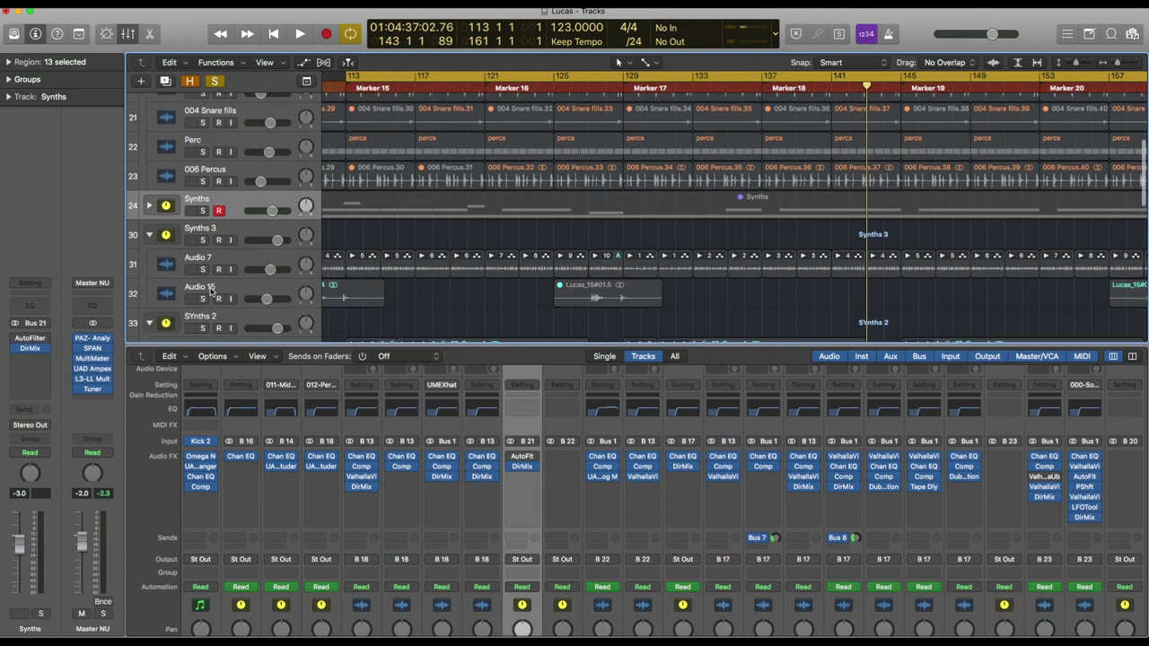
scroll(211, 292, "up", 2)
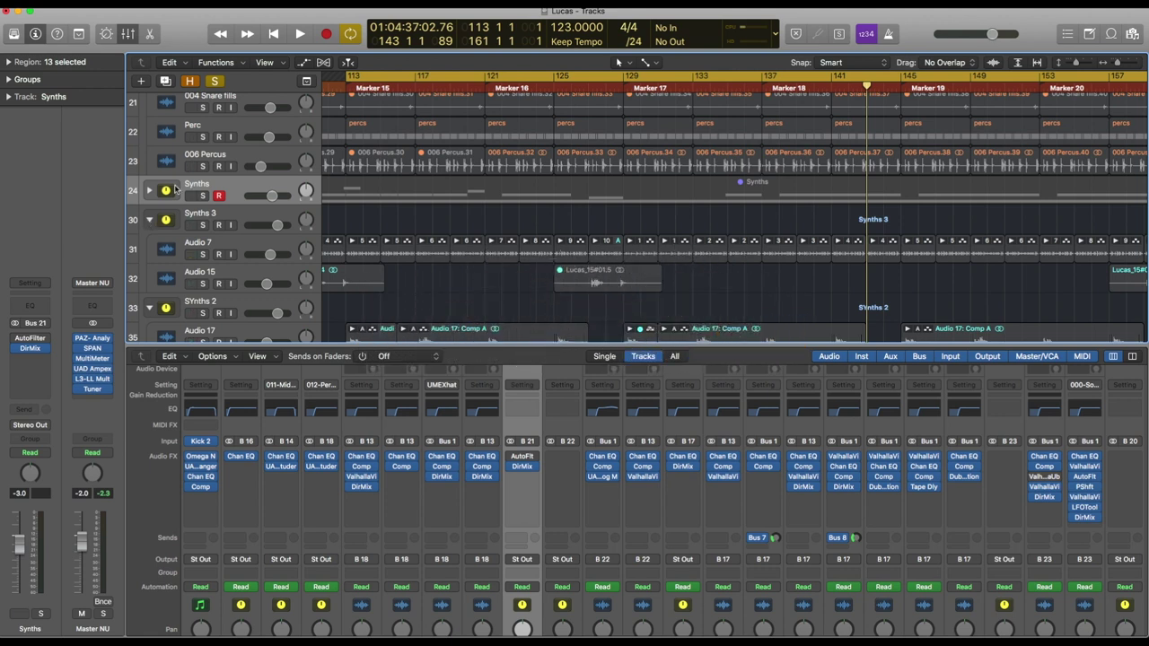
Solo the Synths stack and expand it to show its HS Mimic Solo tracks around bar 113
left_click(201, 195)
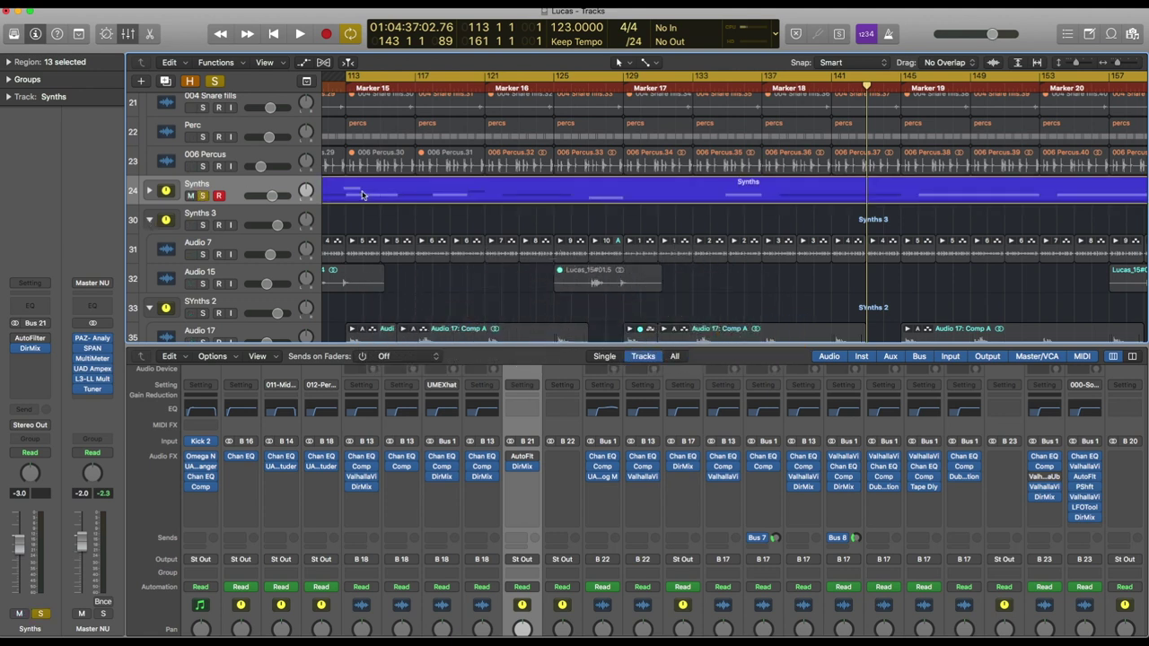
left_click(151, 190)
scroll(353, 231, "left", 5)
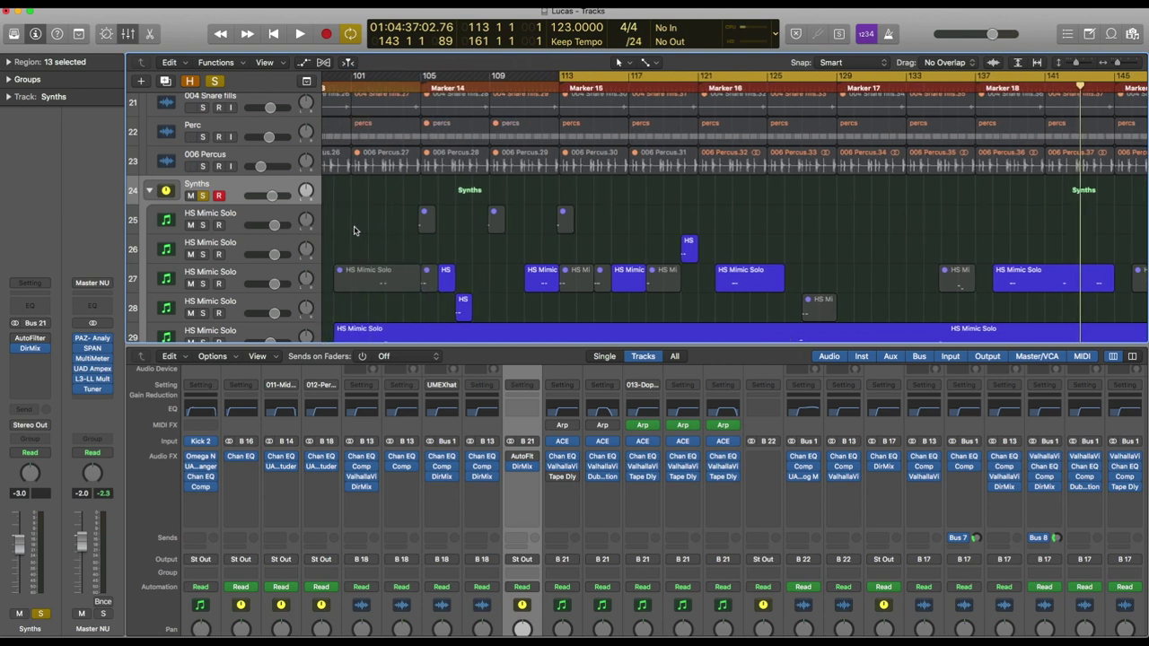
Select the first HS Mimic Solo track, inspect its ACE synth patch and close the instrument window
left_click(231, 216)
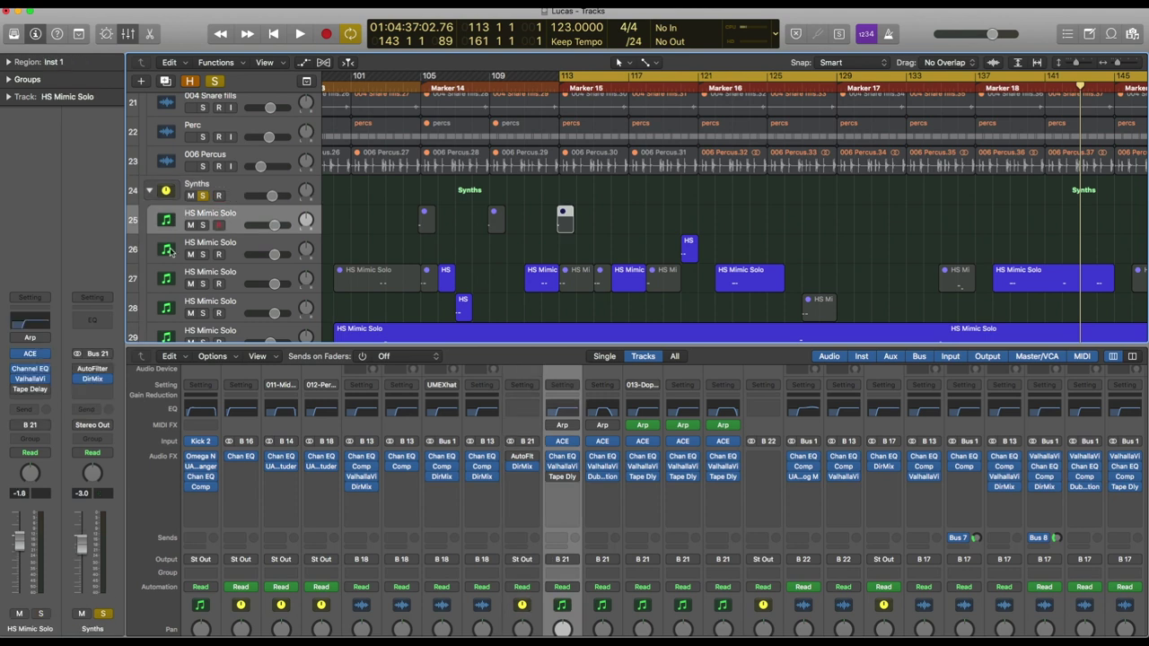
left_click(31, 356)
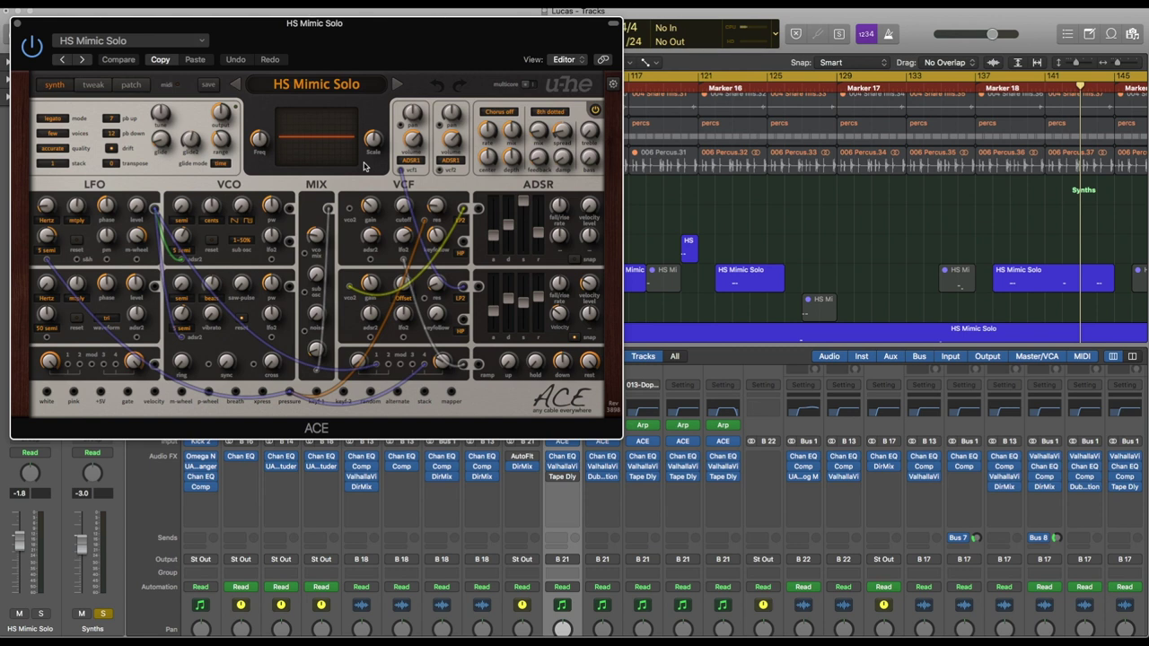
left_click(16, 25)
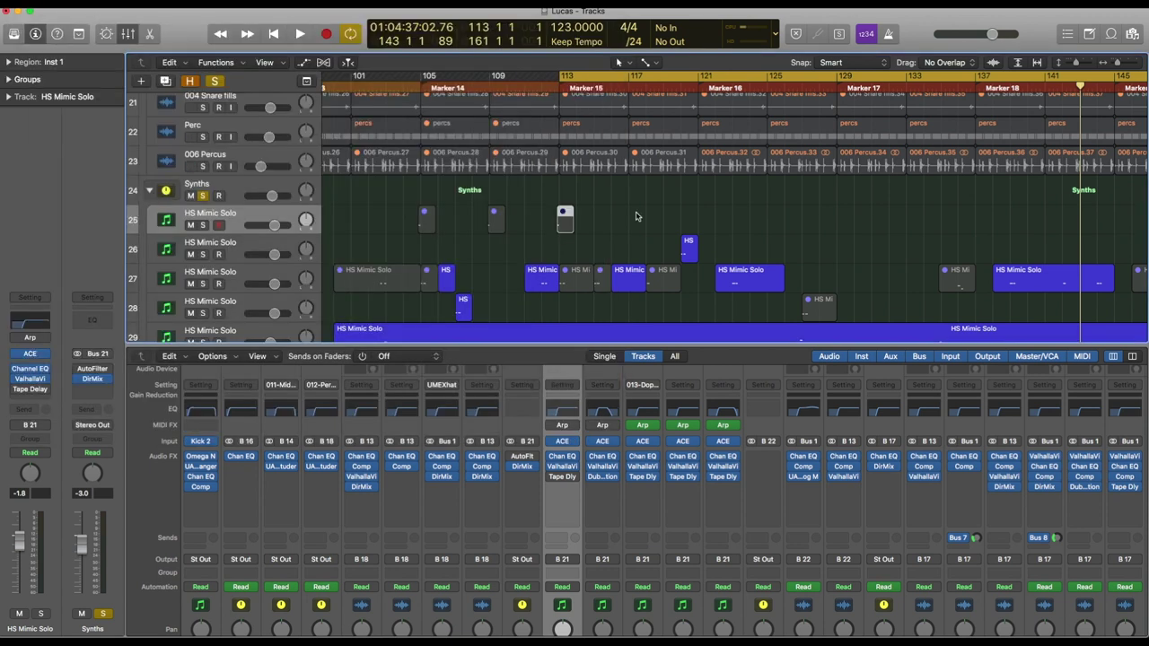
Select the remaining HS Mimic Solo tracks, 26 to 29, in turn to compare their regions and channel strips
scroll(635, 216, "down", 2)
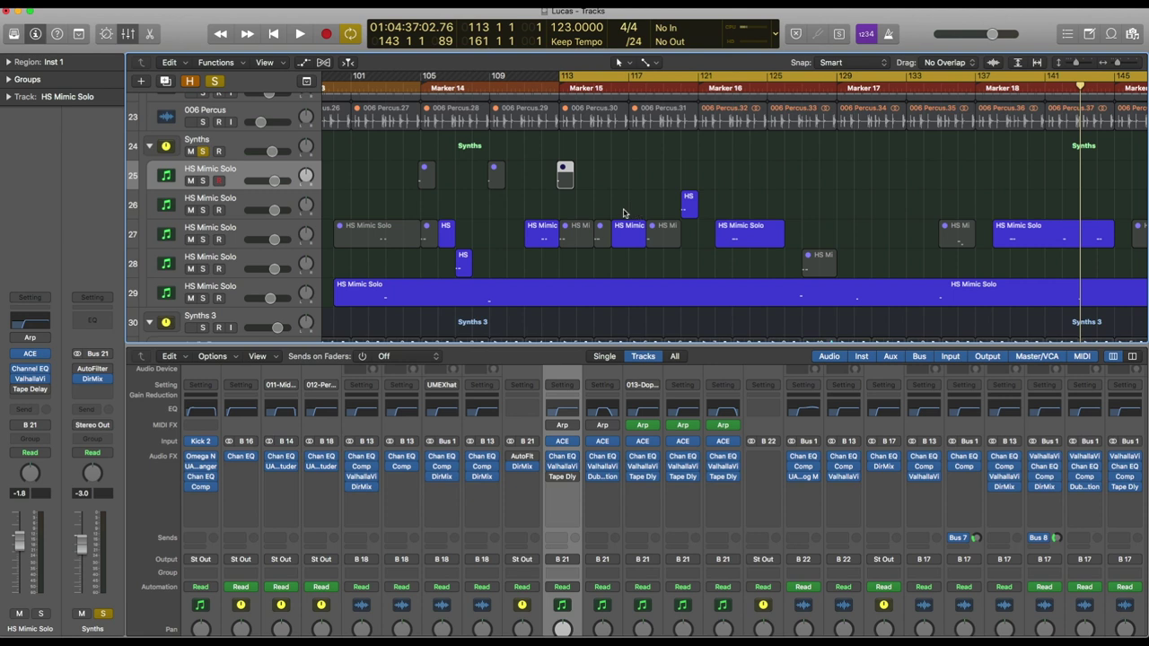
left_click(239, 200)
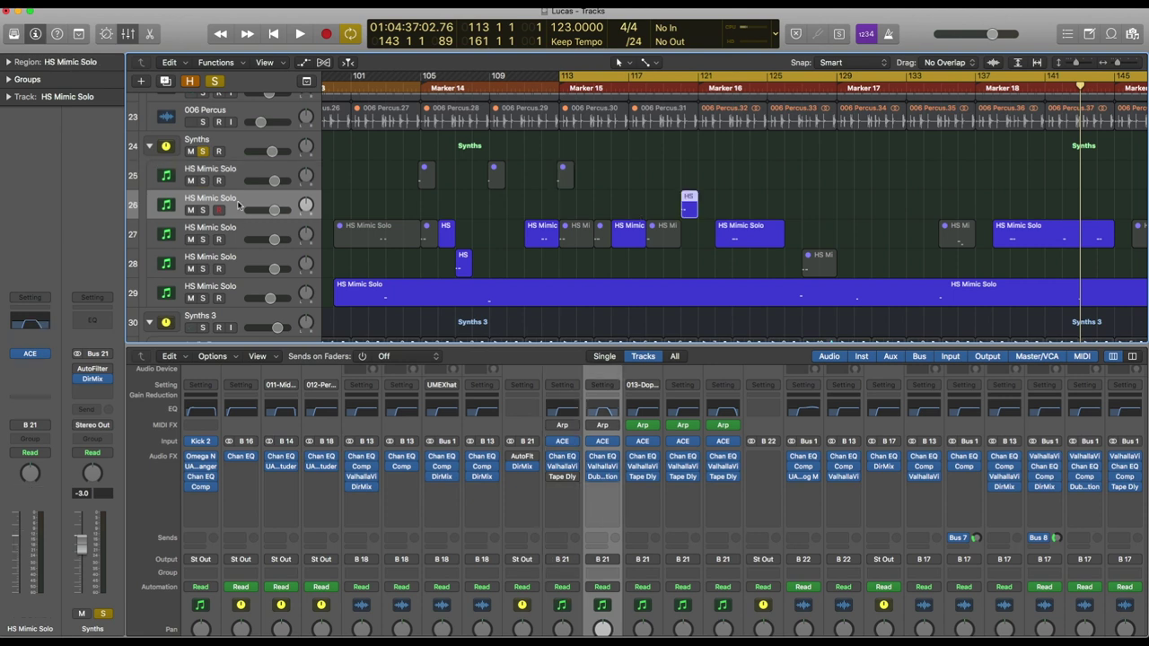
left_click(239, 229)
left_click(239, 258)
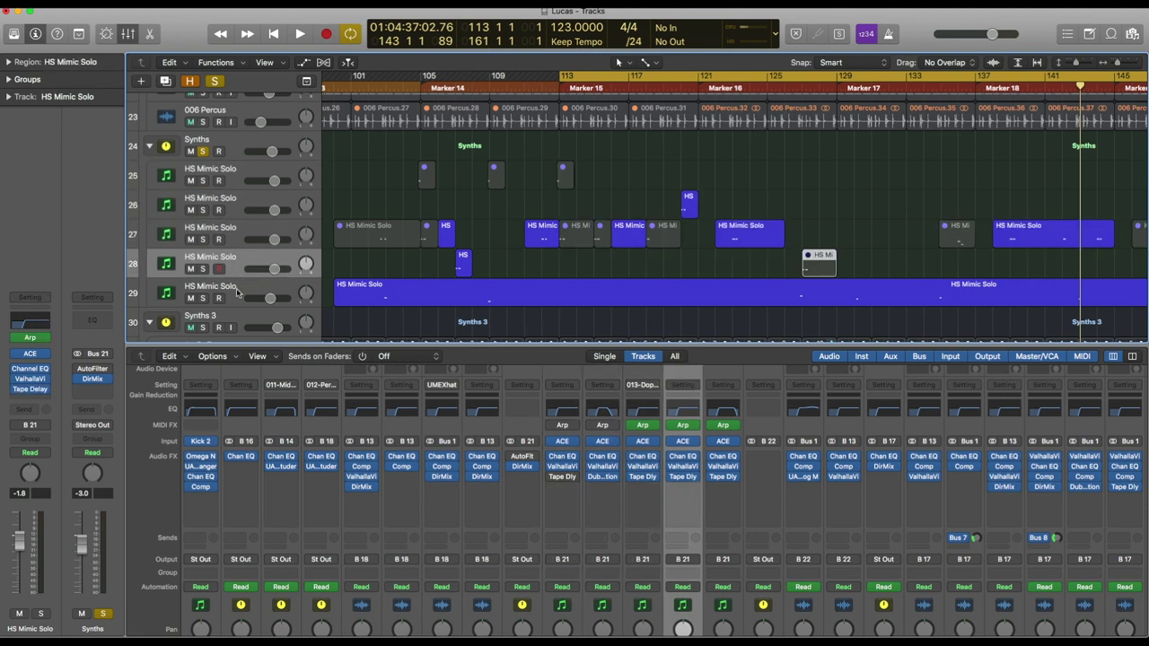
left_click(239, 289)
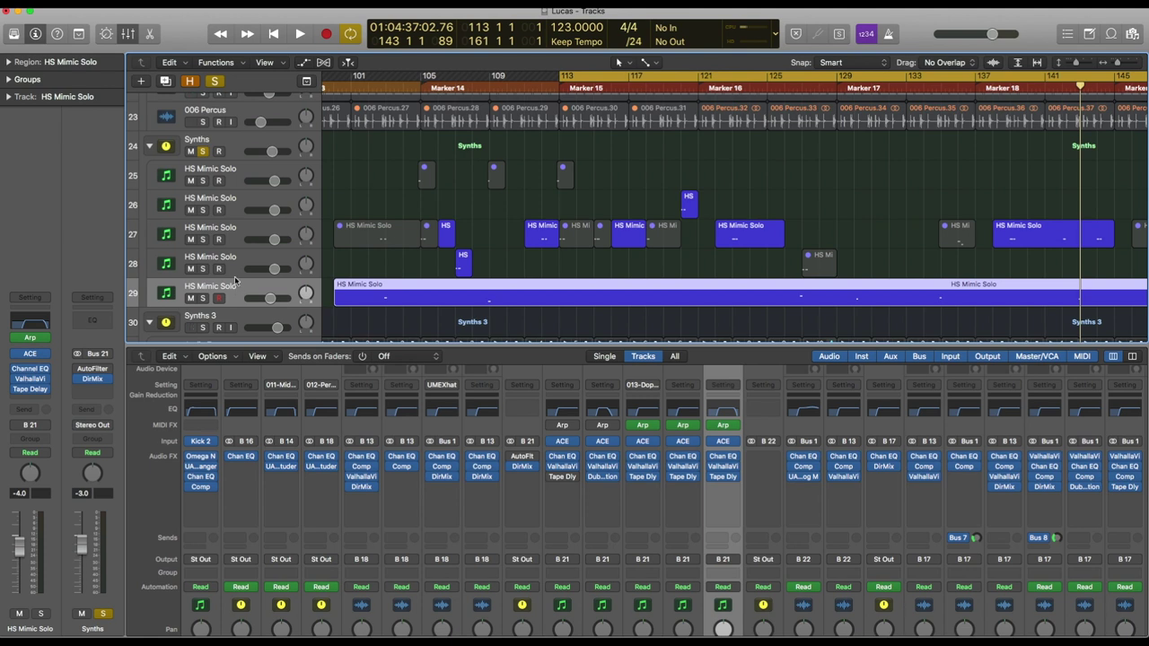
left_click(237, 263)
Inspect the Arpeggiator on HS Mimic Solo track 27, close its window, and select HS Mimic Solo track 26
left_click(231, 238)
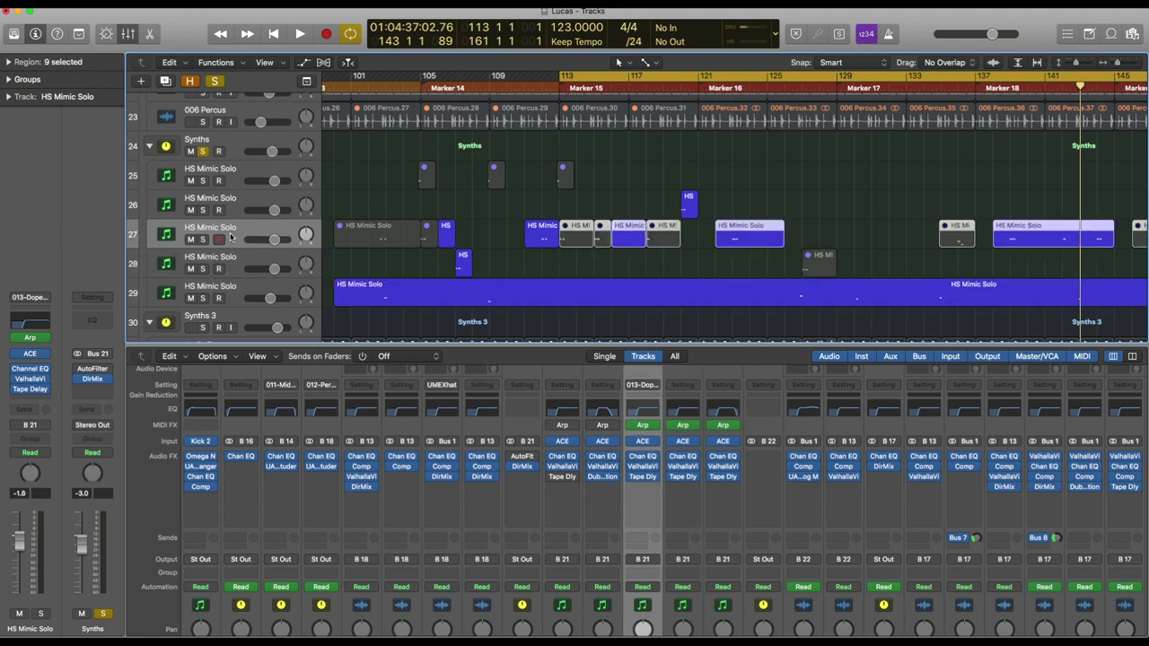
left_click(32, 338)
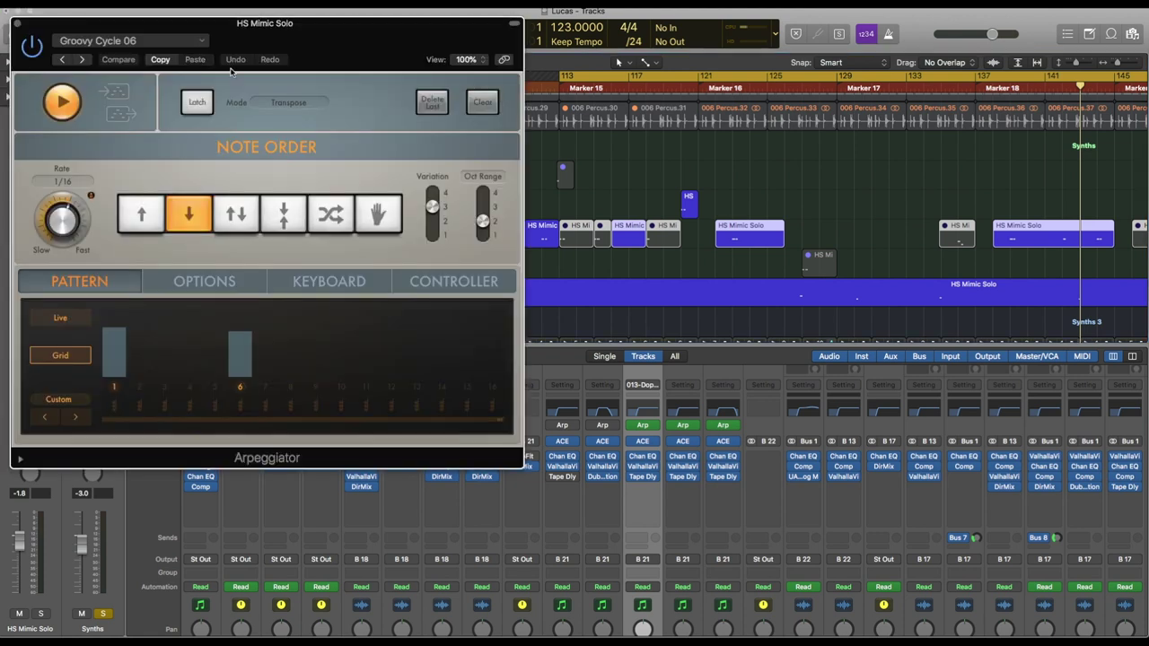
left_click(17, 25)
left_click(245, 200)
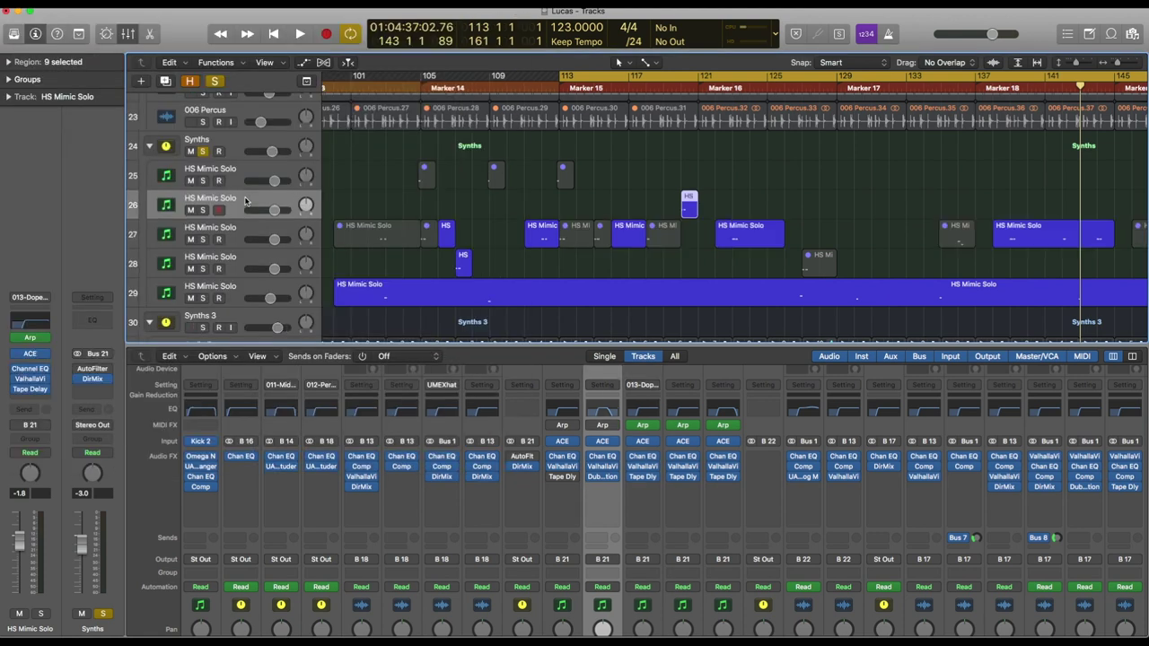
Release the solos on the 011-Mid Drums bus, the Kick and the Sum 14 stack, leaving only Synths soloed
scroll(241, 169, "up", 5)
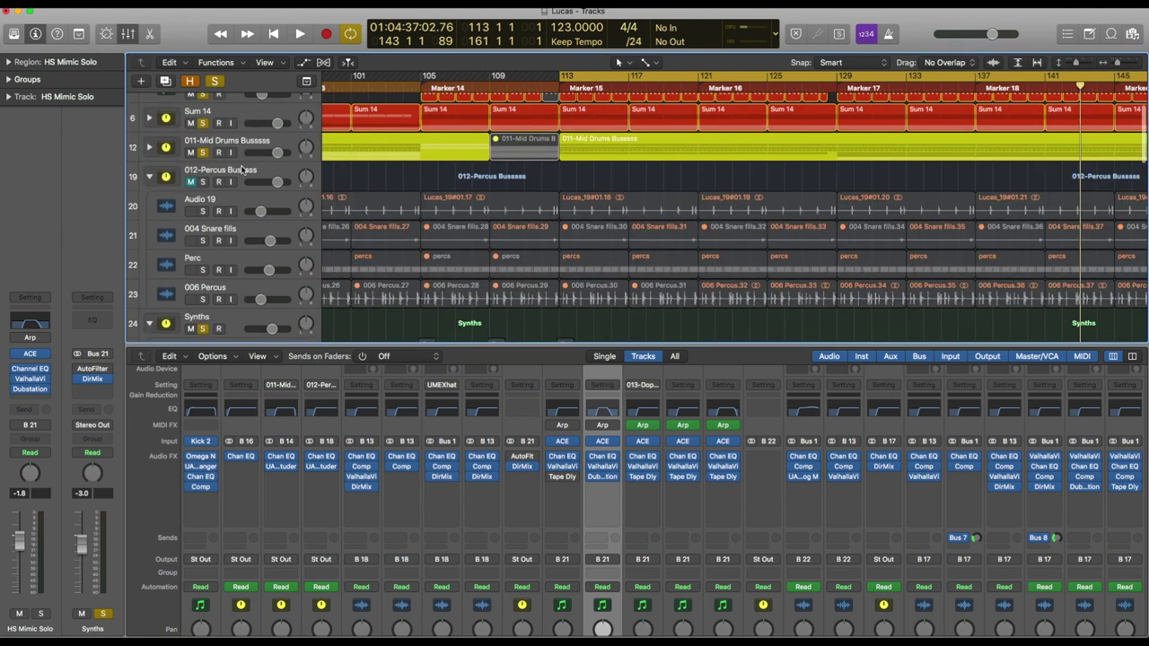
left_click(203, 191)
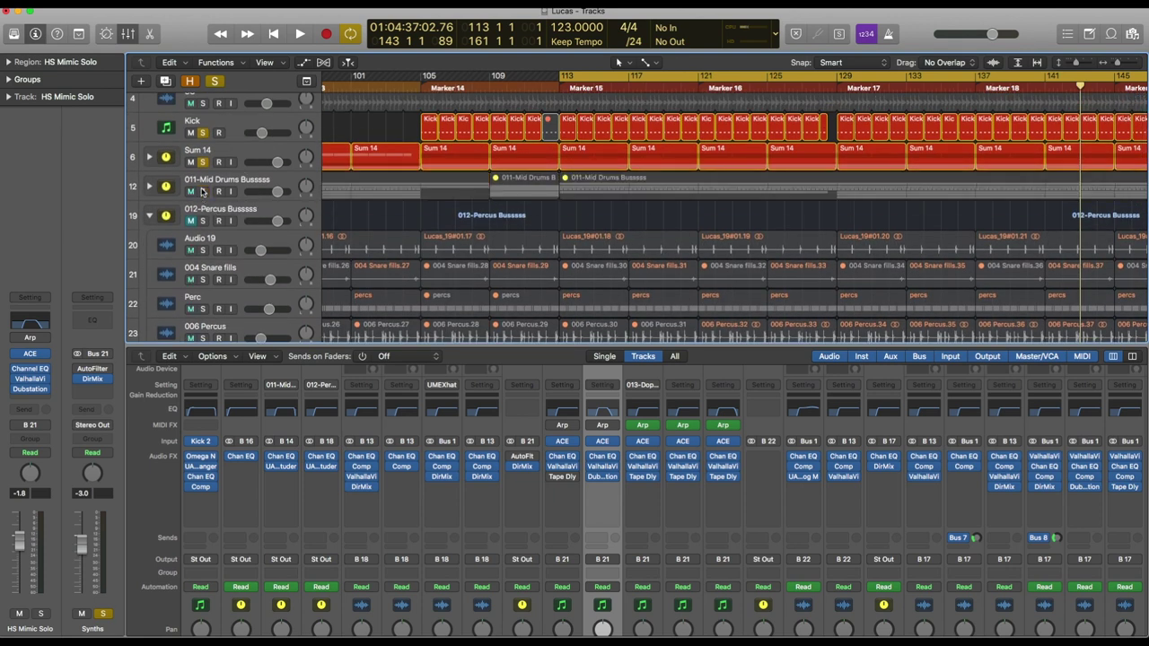
left_click(201, 159)
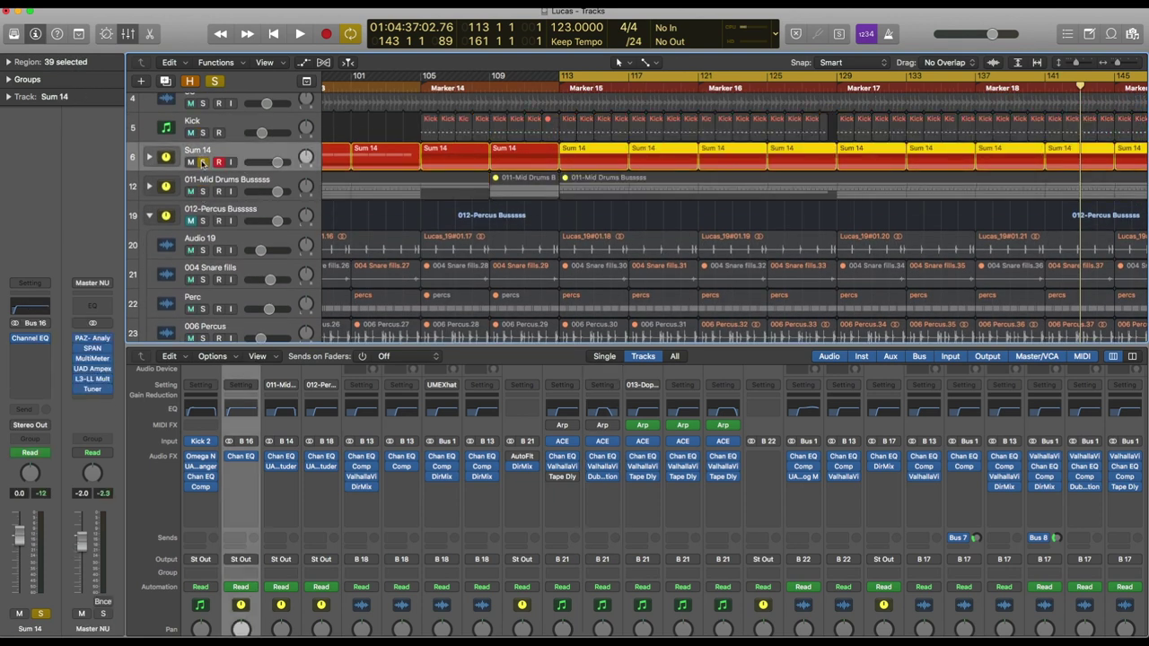
left_click(203, 162)
Audition the soloed Synths group on its own from bar 113 through Markers 15 and 16
scroll(448, 189, "down", 10)
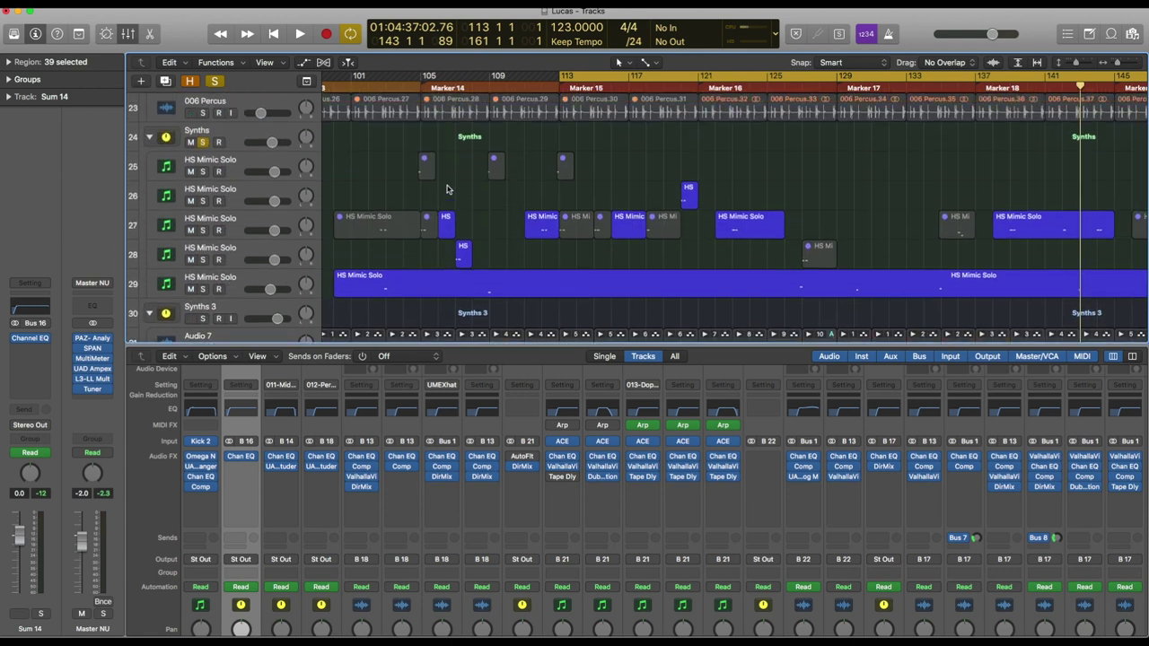
key("space")
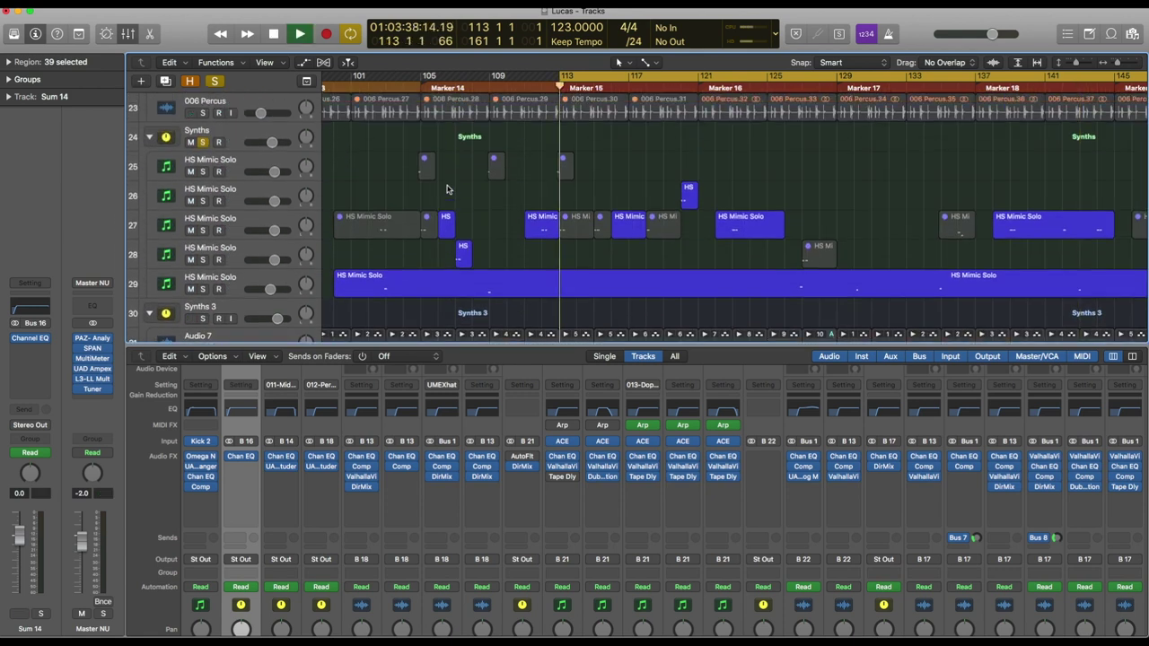
left_click(680, 89)
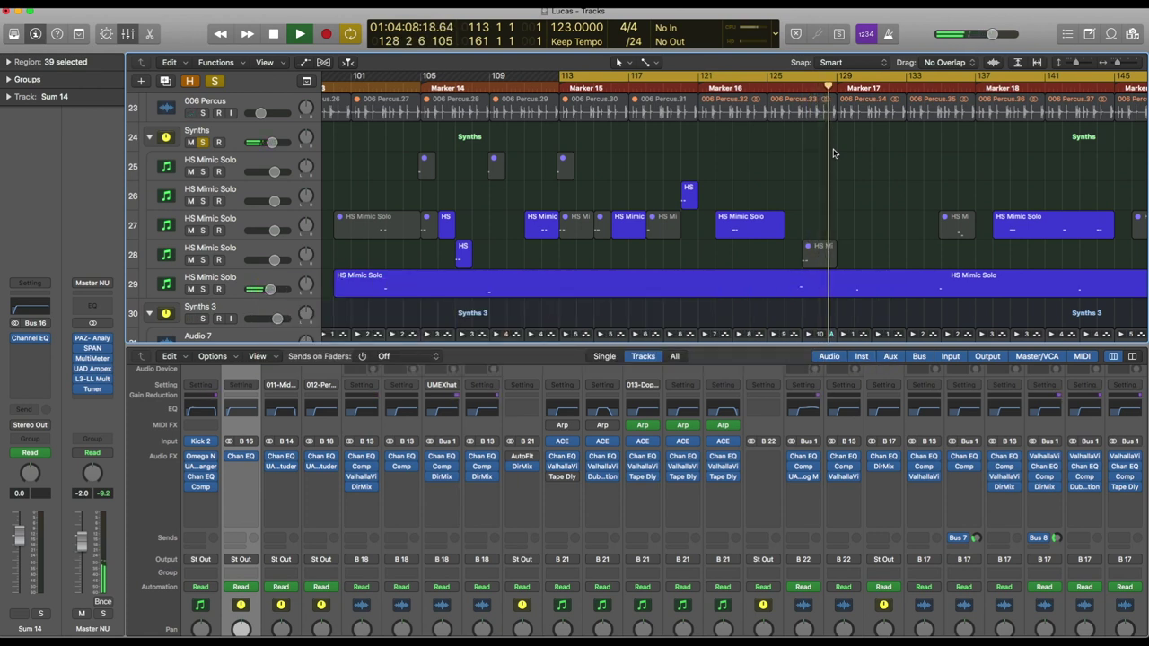
key("space")
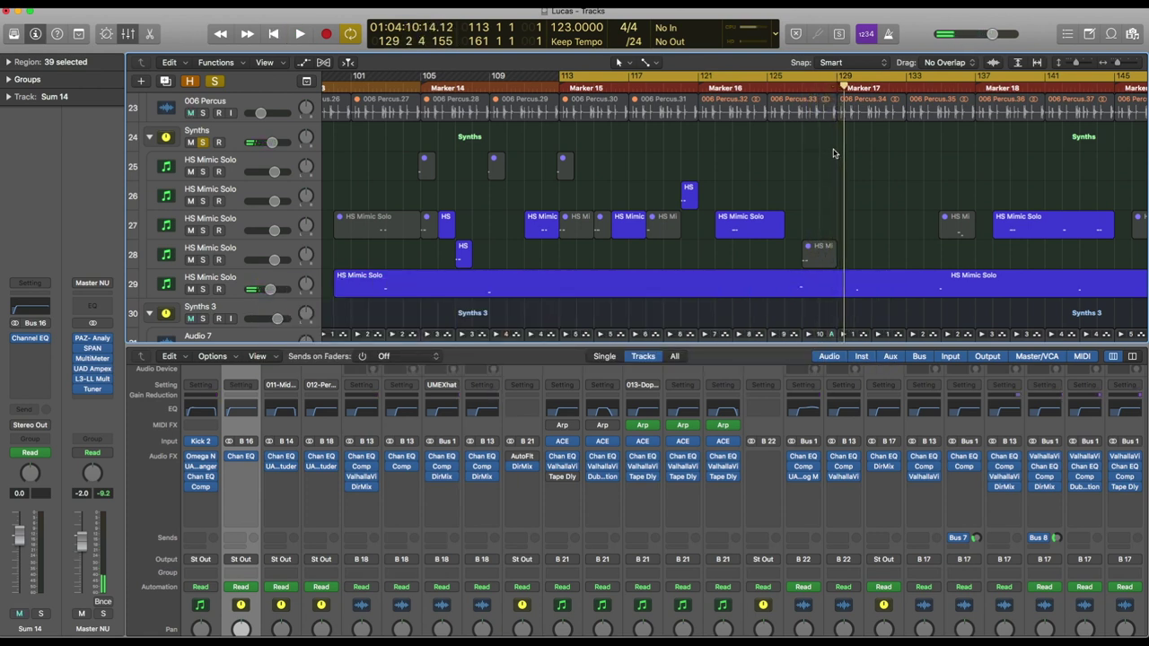
Solo the Kick, the Sum 14 stack and the 011-Mid Drums bus alongside the Synths group
scroll(832, 153, "up", 10)
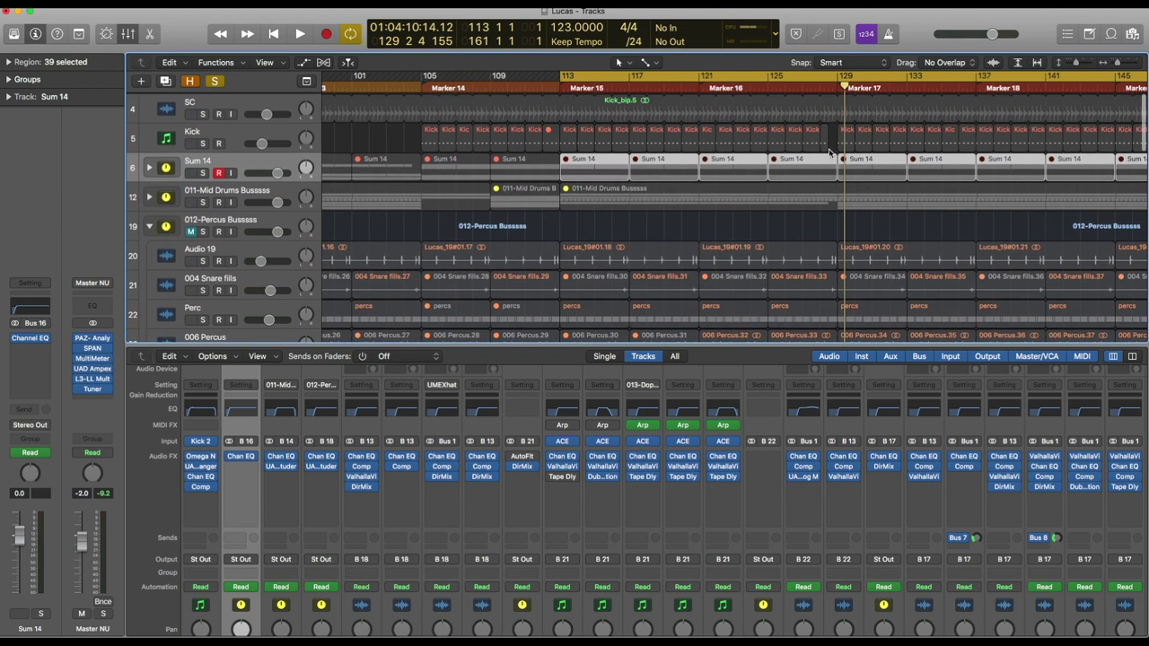
left_click(206, 141)
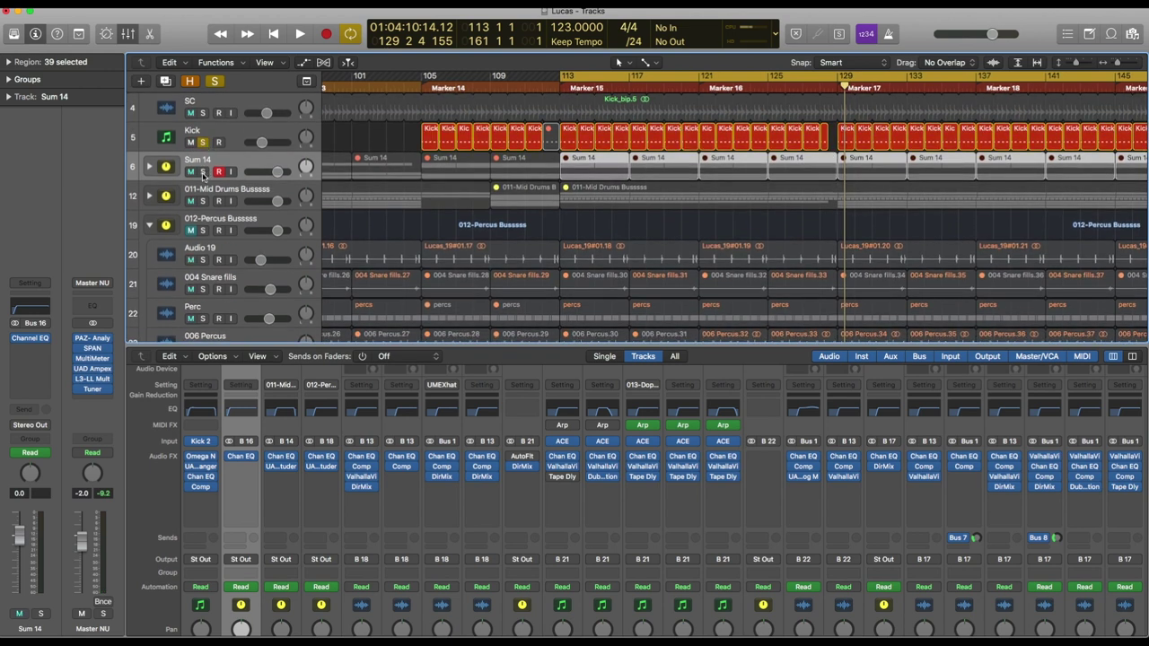
left_click(203, 173)
left_click(203, 201)
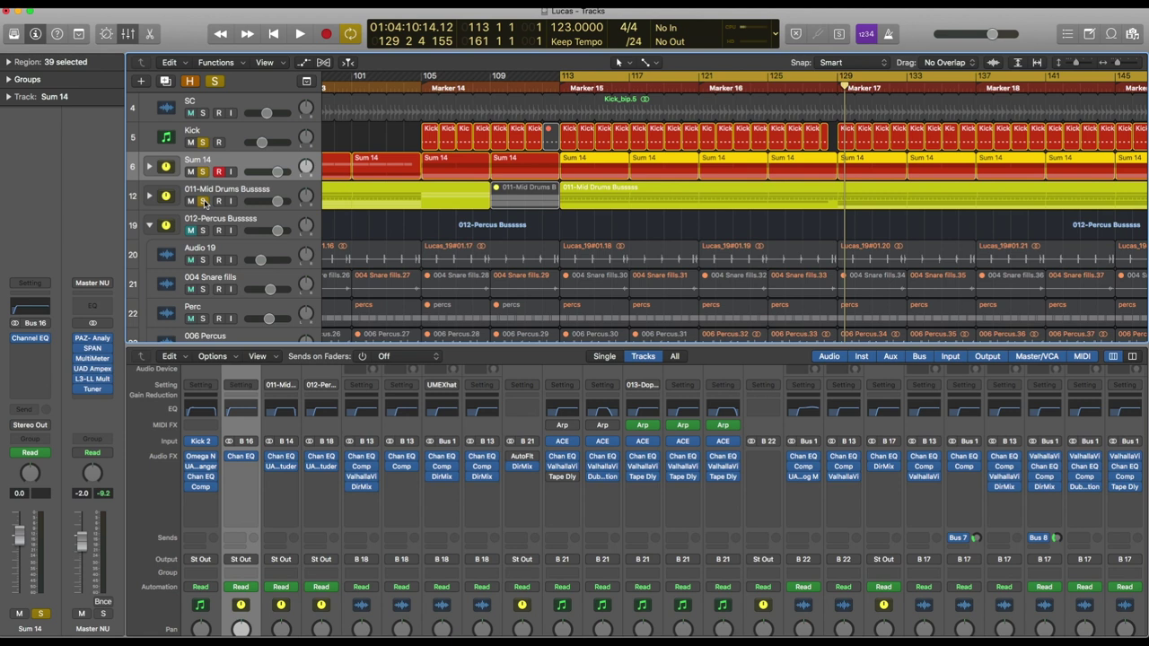
Play the synths with the drums and extend the start of the cycle range back to bar 111
scroll(204, 203, "down", 15)
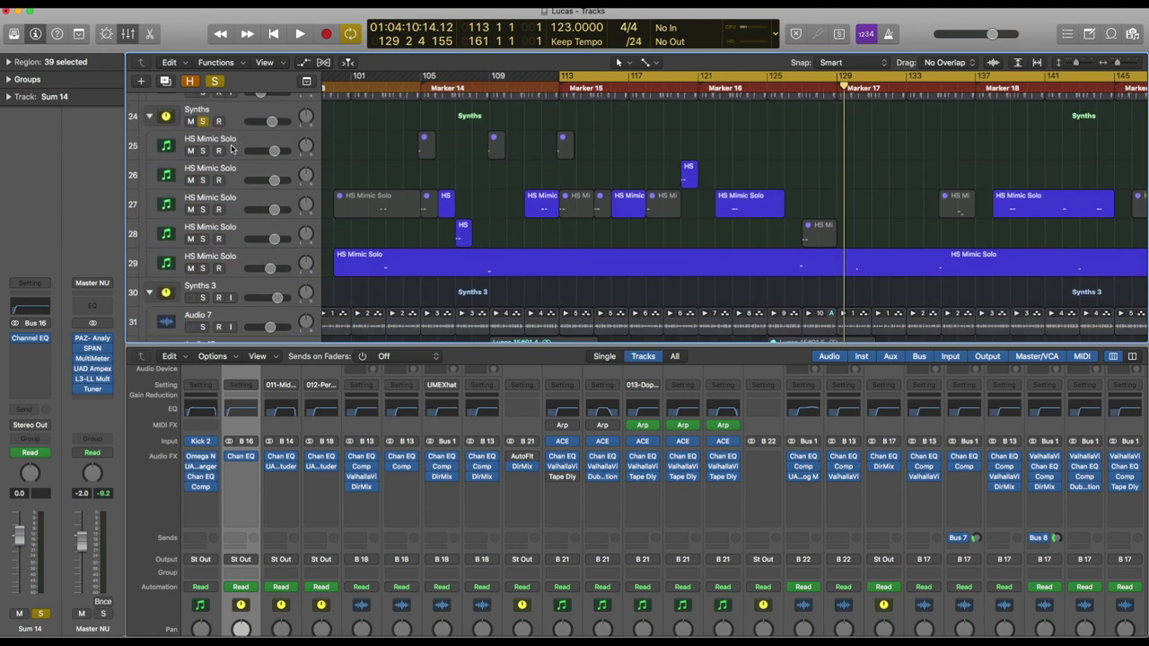
double_click(553, 83)
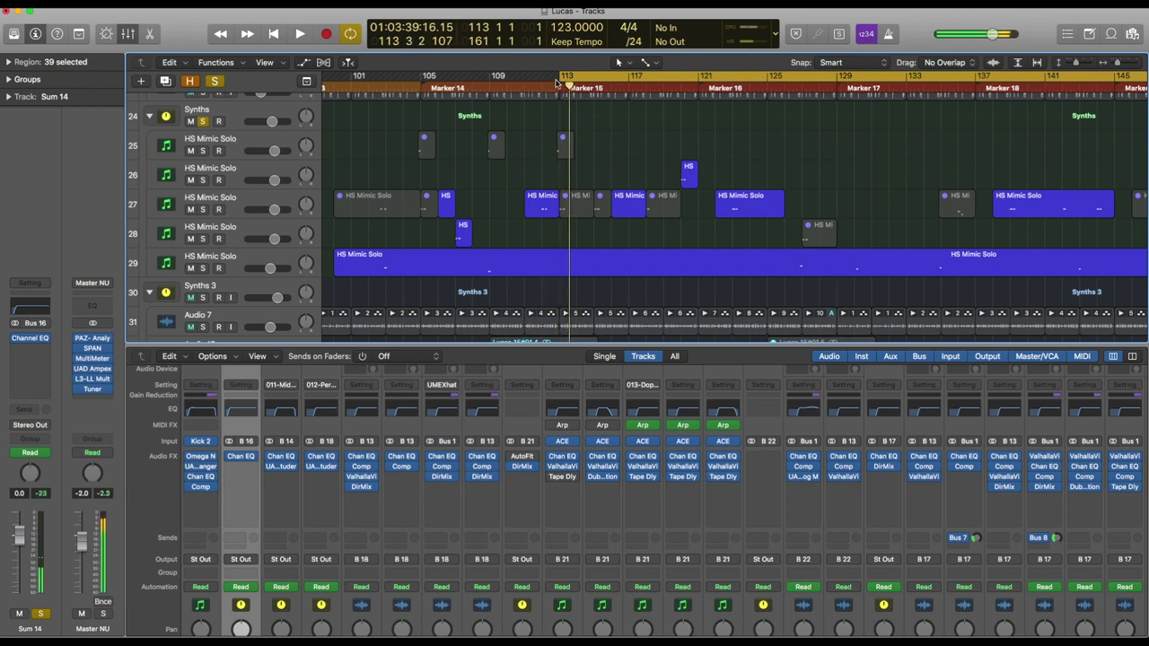
left_click_drag(561, 81, 527, 83)
key("space")
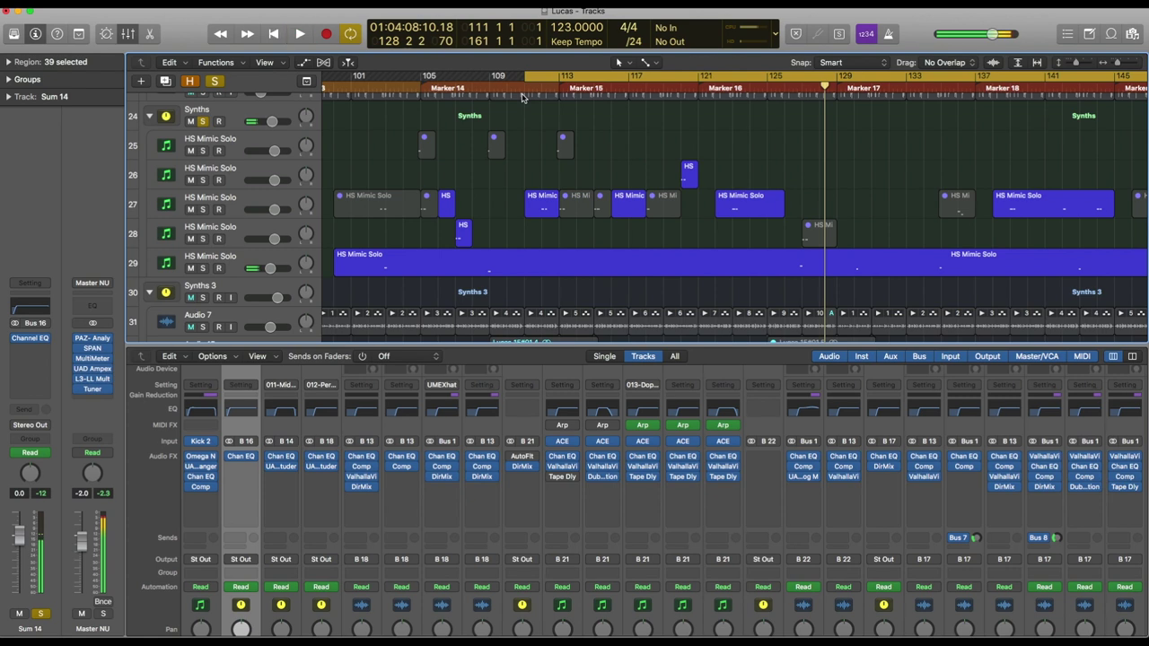
Select the Synths 3 stack and solo it
scroll(248, 207, "down", 3)
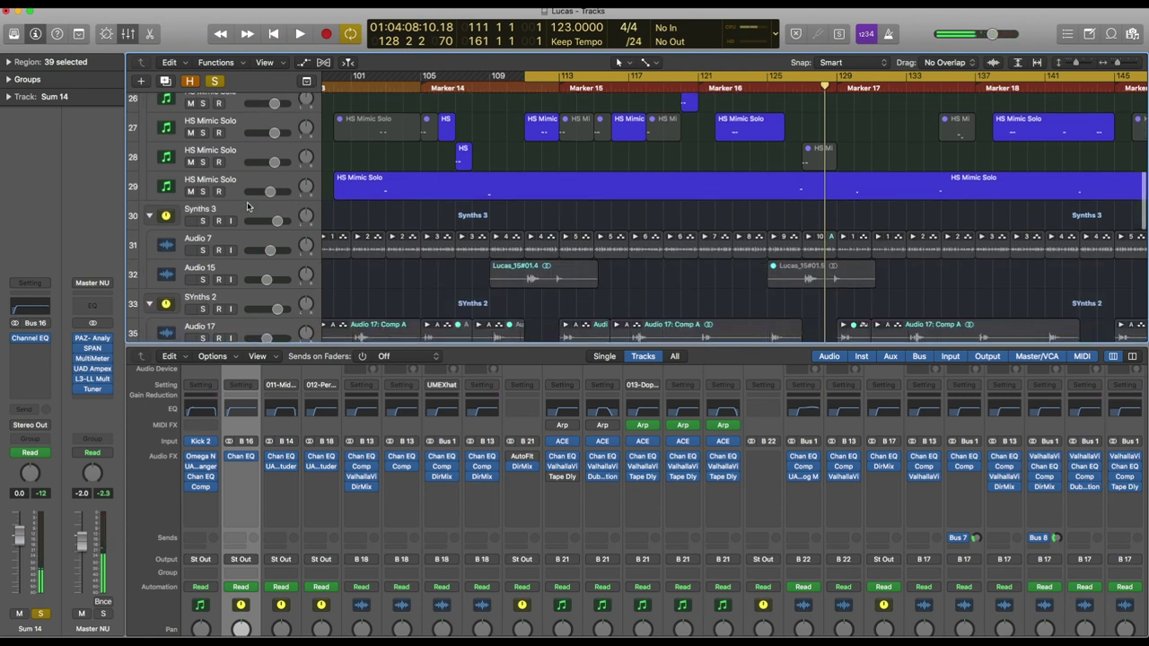
left_click(234, 209)
key("s")
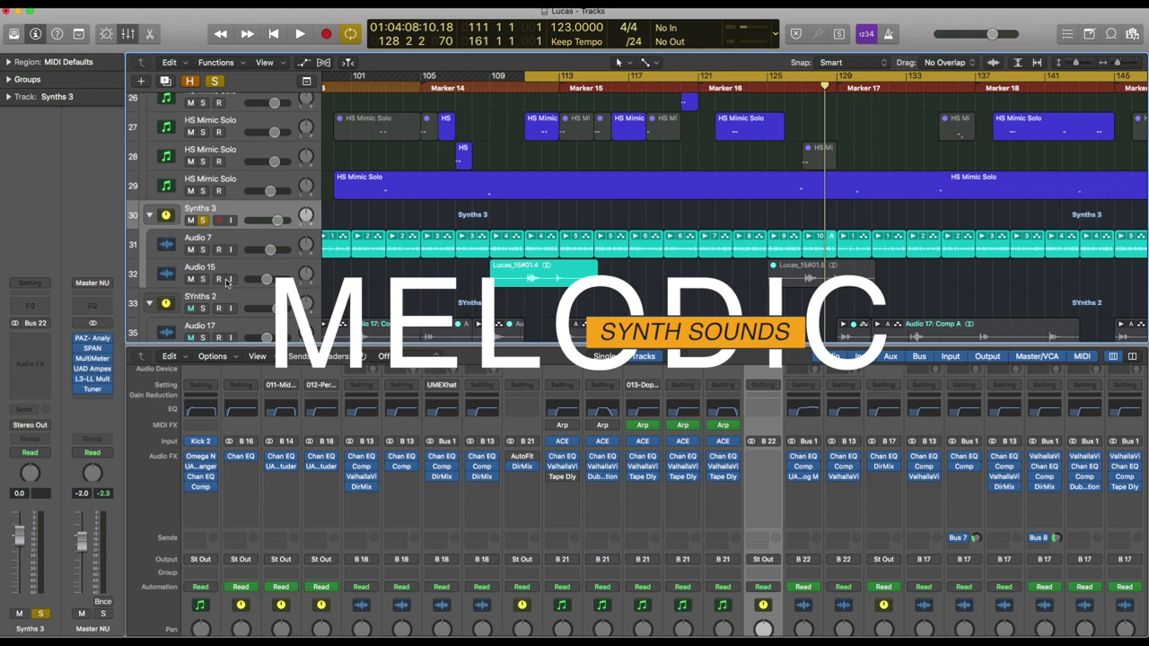
Look through the audio tracks of the Synths 3 and SYnths 2 stacks down to Synth Atmos
scroll(227, 269, "down", 2)
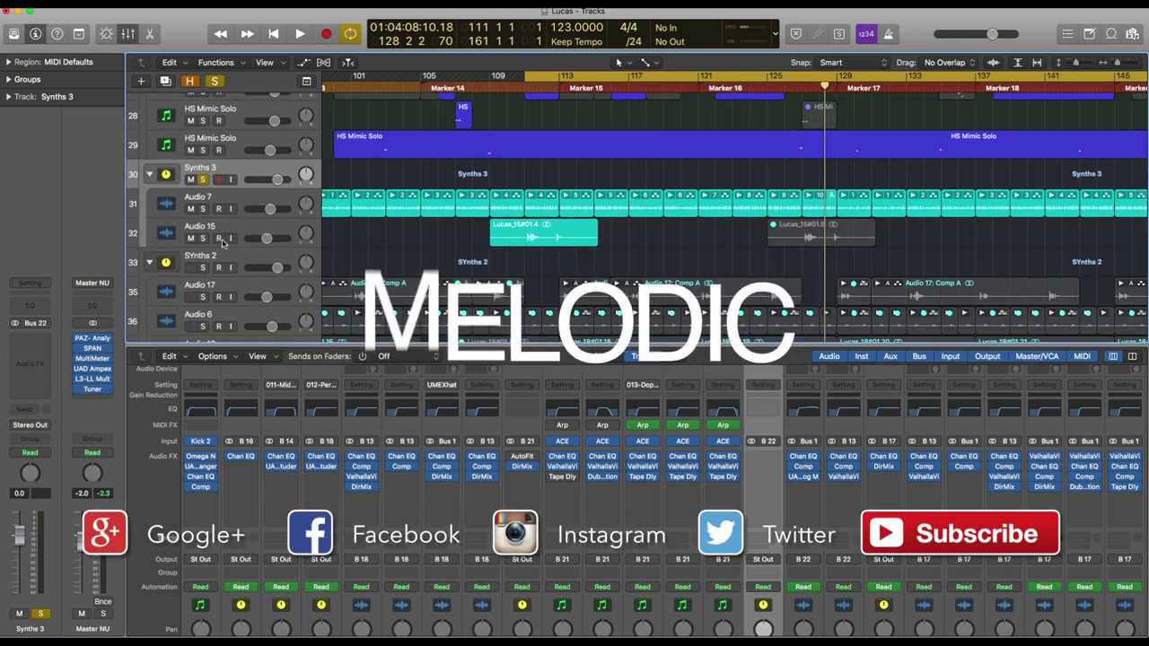
scroll(221, 242, "up", 4)
scroll(225, 243, "down", 4)
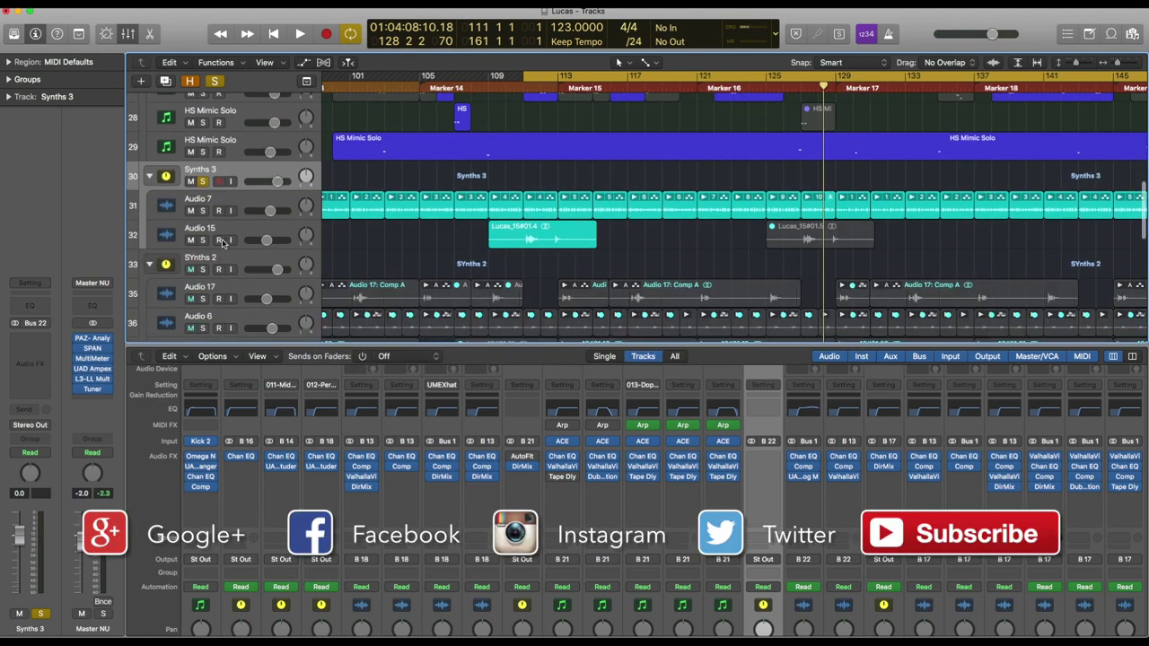
scroll(224, 242, "down", 3)
scroll(224, 242, "down", 2)
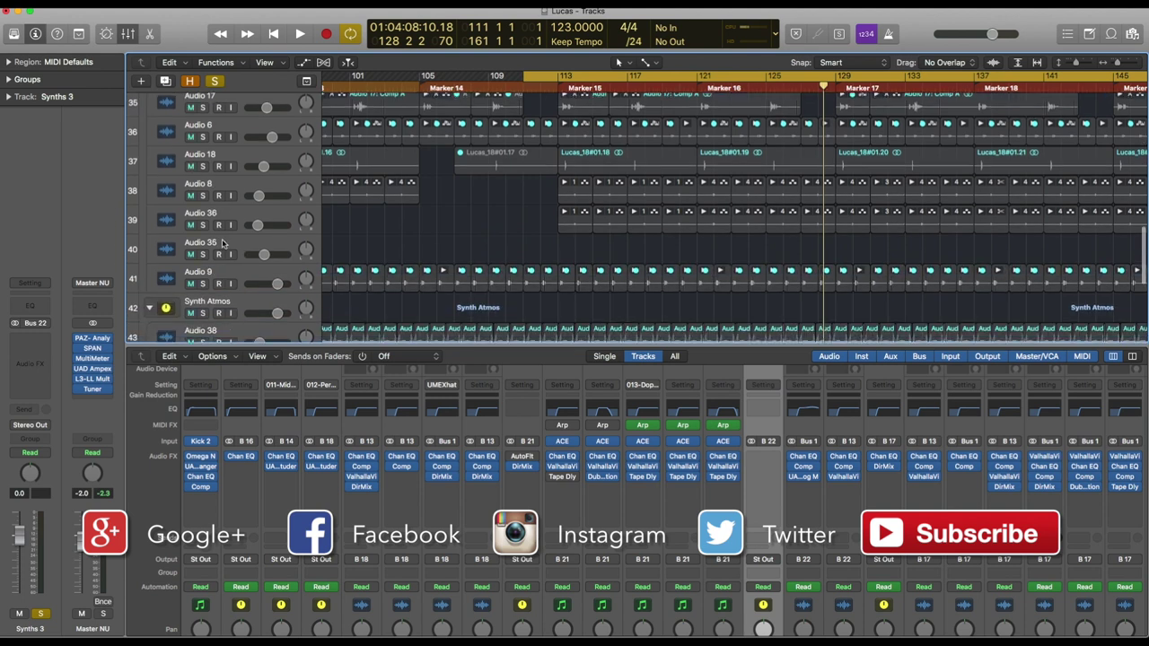
scroll(223, 242, "up", 1)
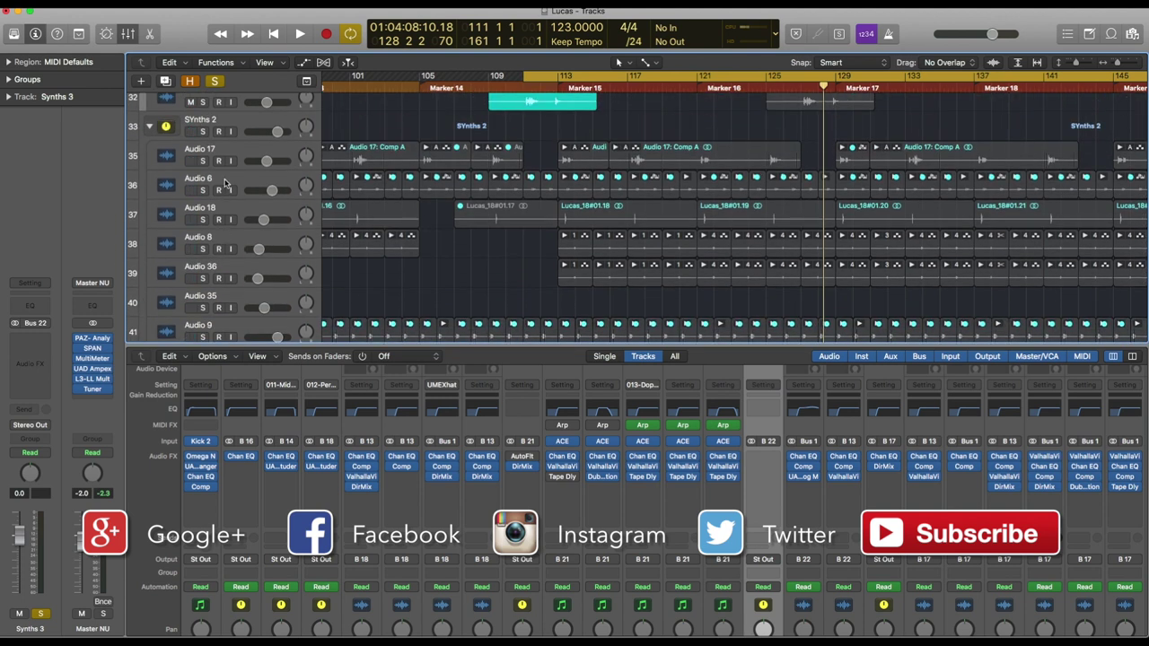
scroll(226, 180, "up", 3)
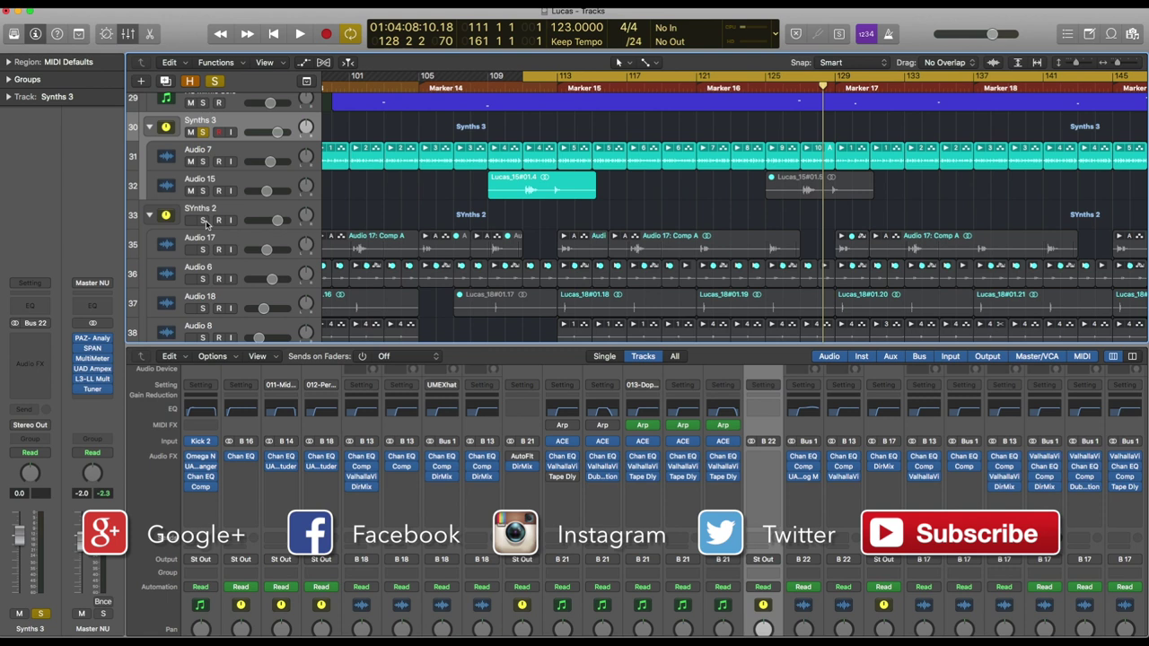
Solo the SYnths 2 stack to examine its active regions, and release its solo
left_click(204, 221)
scroll(549, 208, "down", 3)
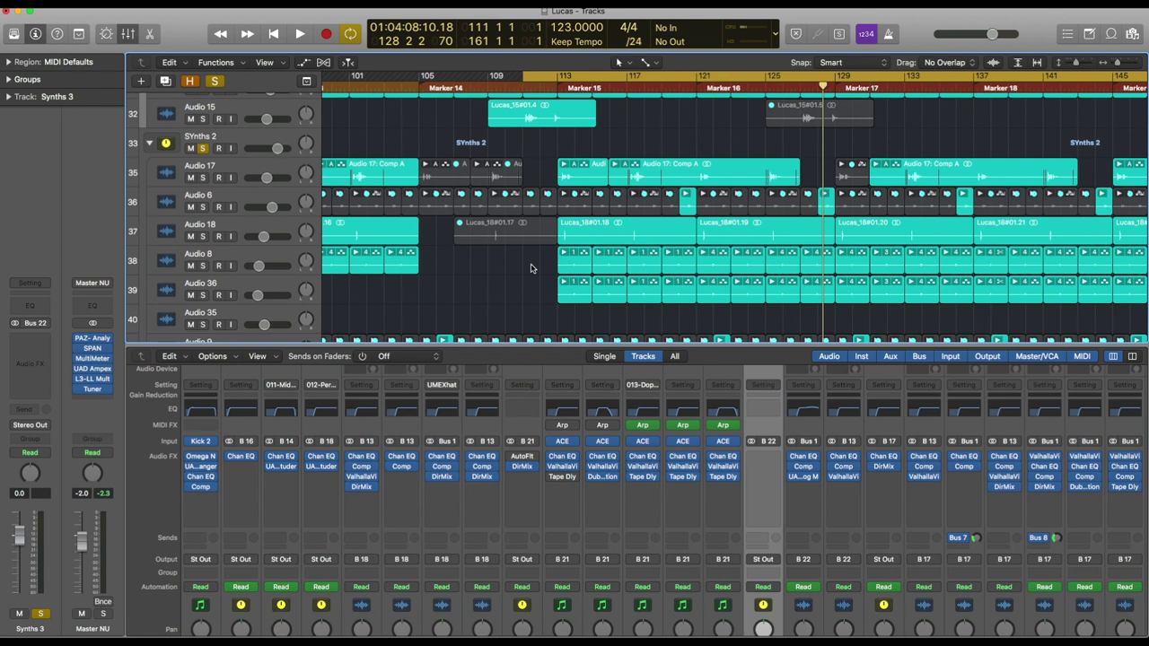
scroll(530, 267, "up", 5)
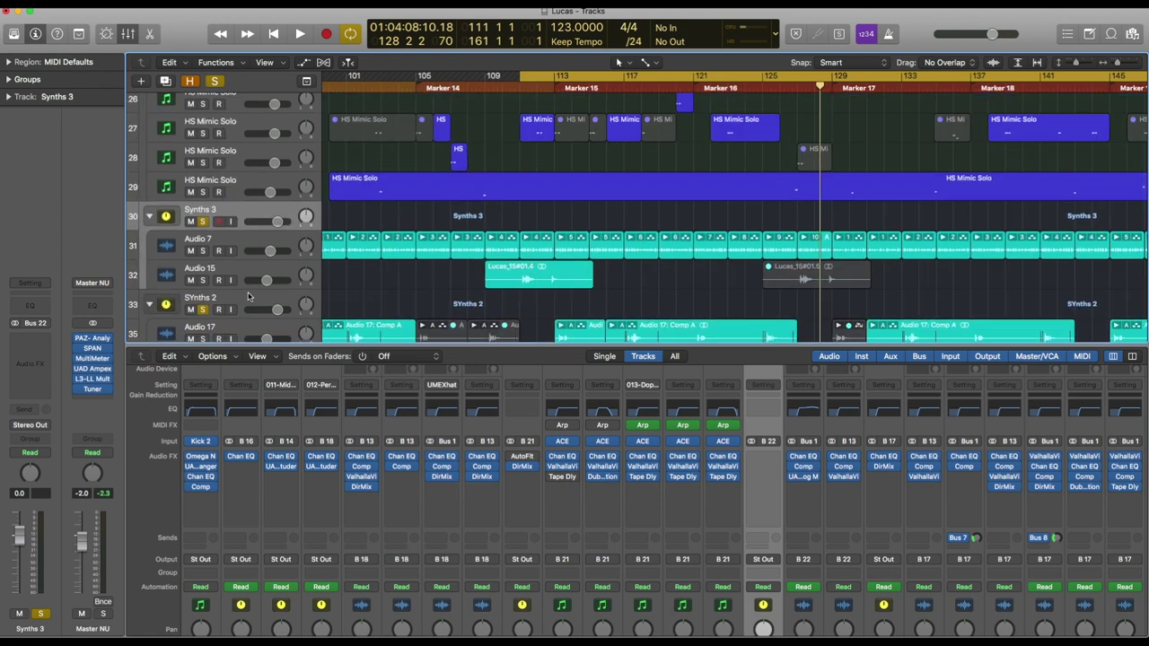
left_click(202, 310)
Briefly audition Synths 3 with the drums, and release the Kick, Sum 14, 011-Mid Drums and Synths solos so only Synths 3 stays soloed
key("space")
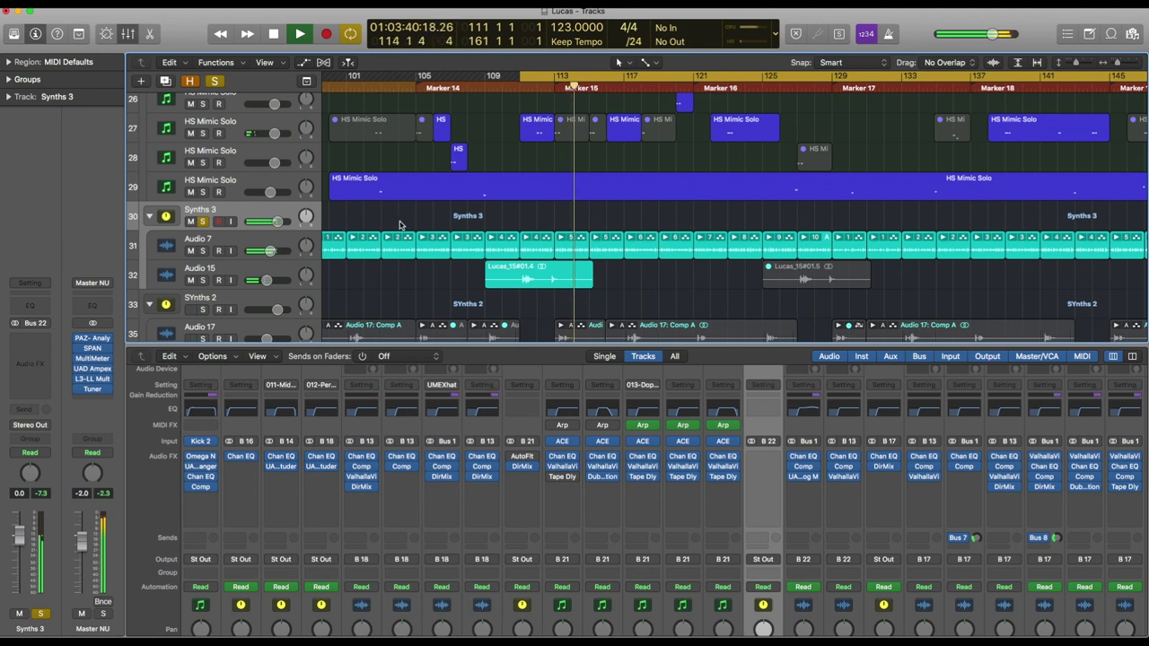
key("space")
scroll(207, 157, "up", 10)
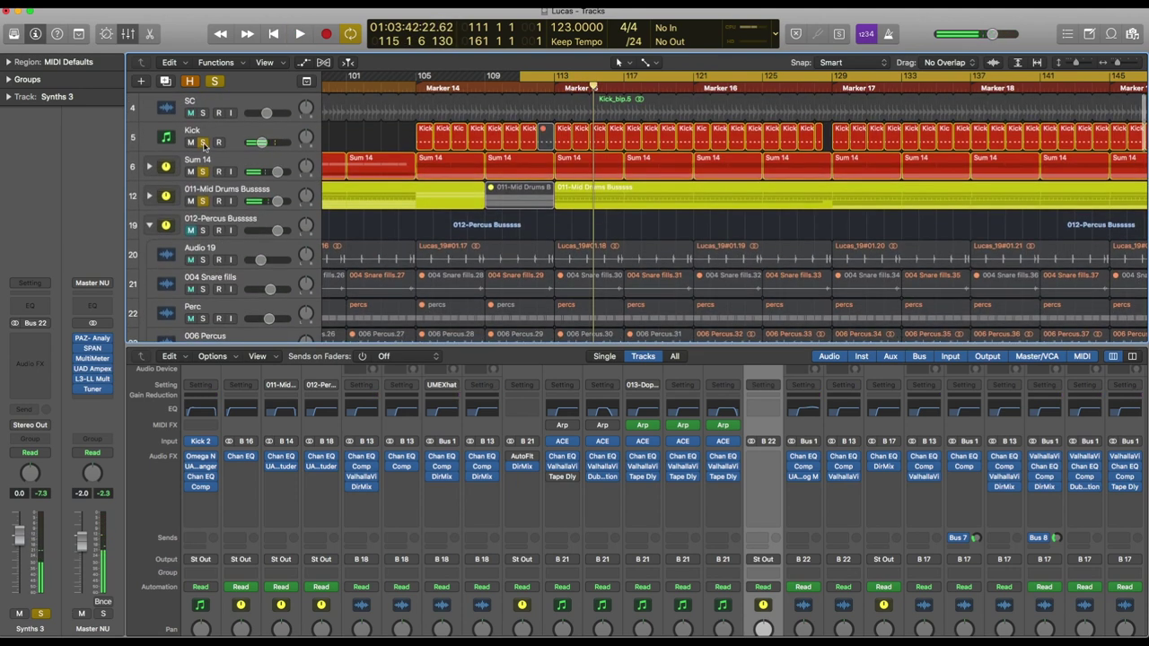
left_click(203, 142)
left_click(203, 171)
left_click(205, 201)
scroll(207, 157, "down", 10)
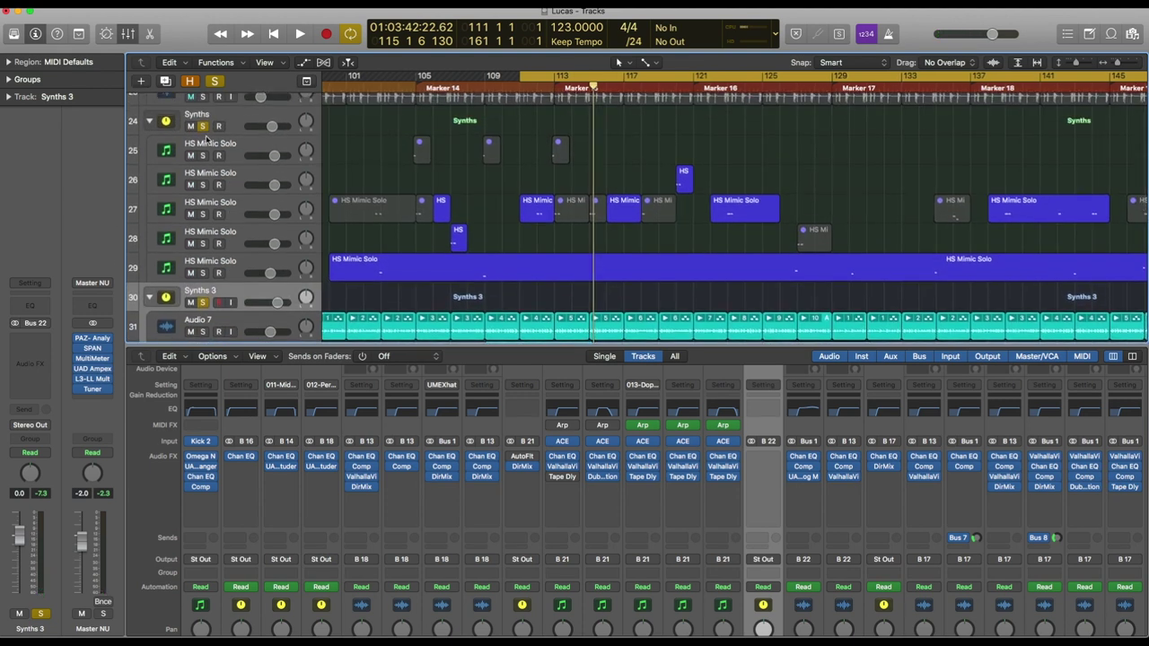
left_click(205, 126)
Audition the Synths 3 stack, inspect the UAD Moog Multimode Filter on Audio 7 and close its window
key("space")
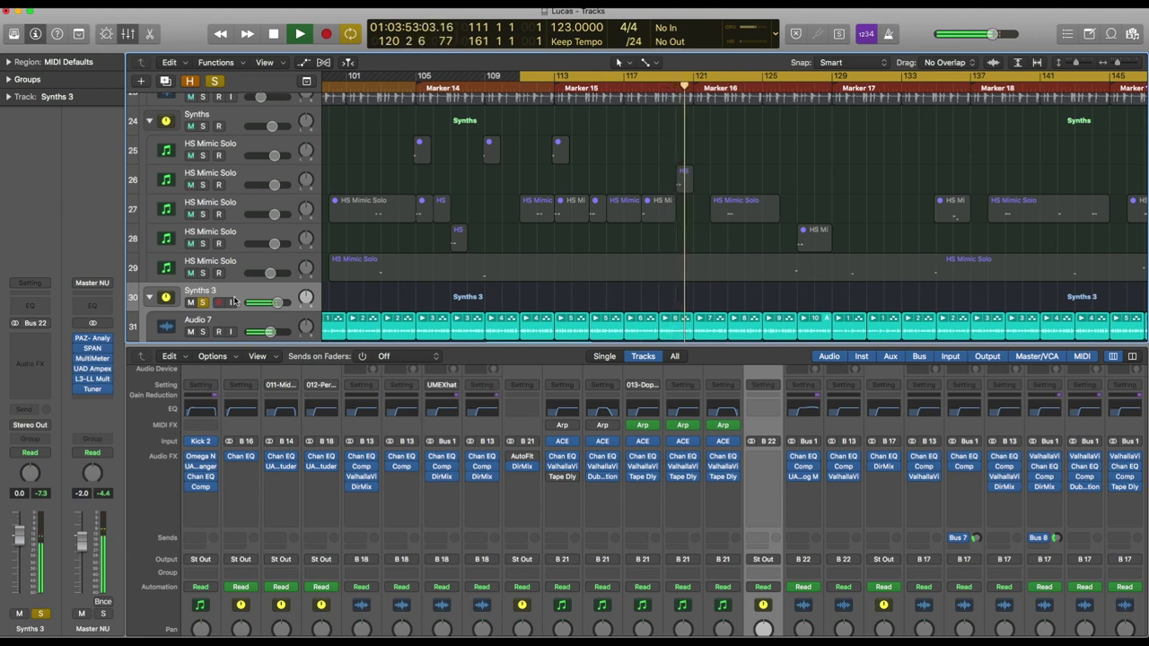
left_click(231, 319)
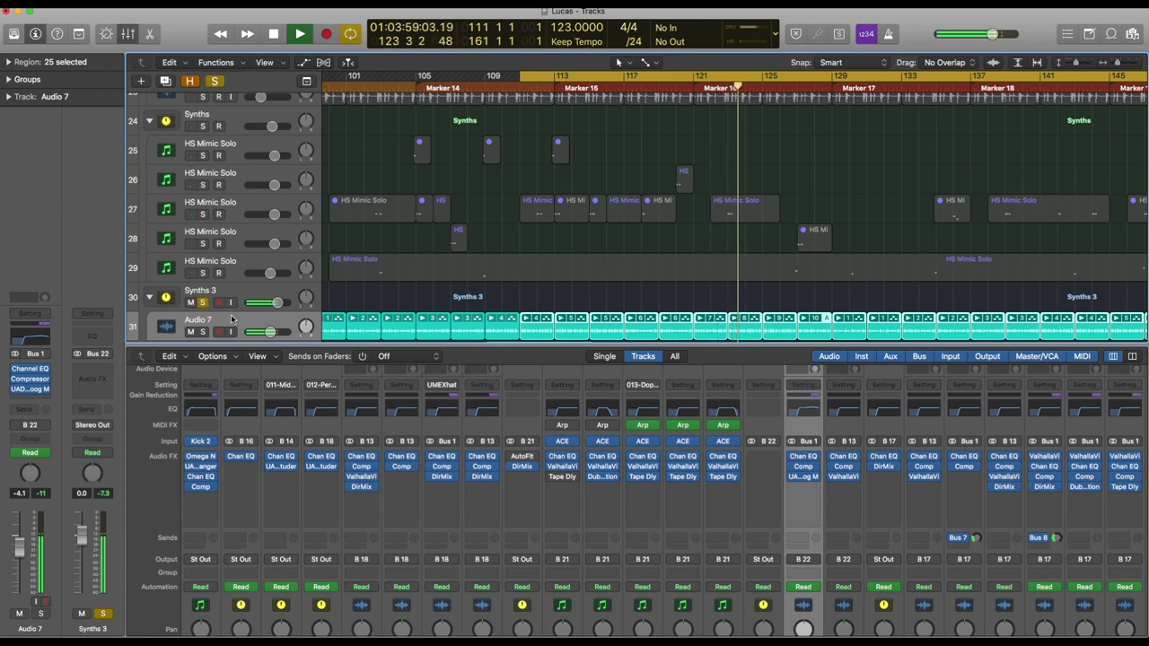
left_click(34, 392)
left_click_drag(225, 26, 684, 70)
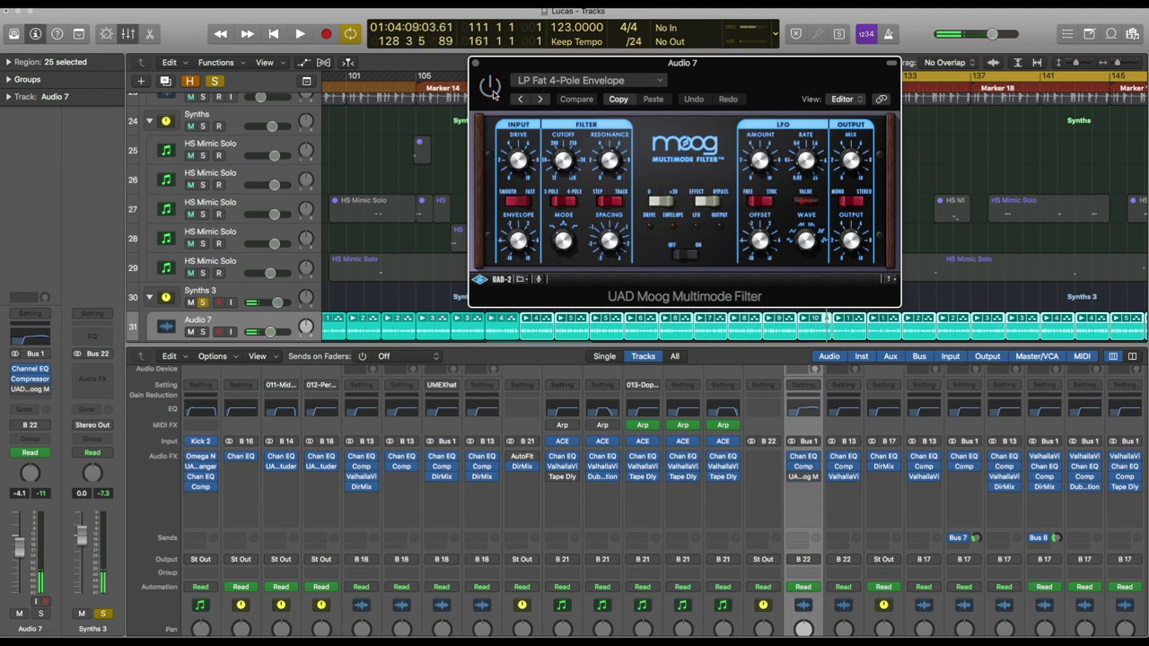
key("space")
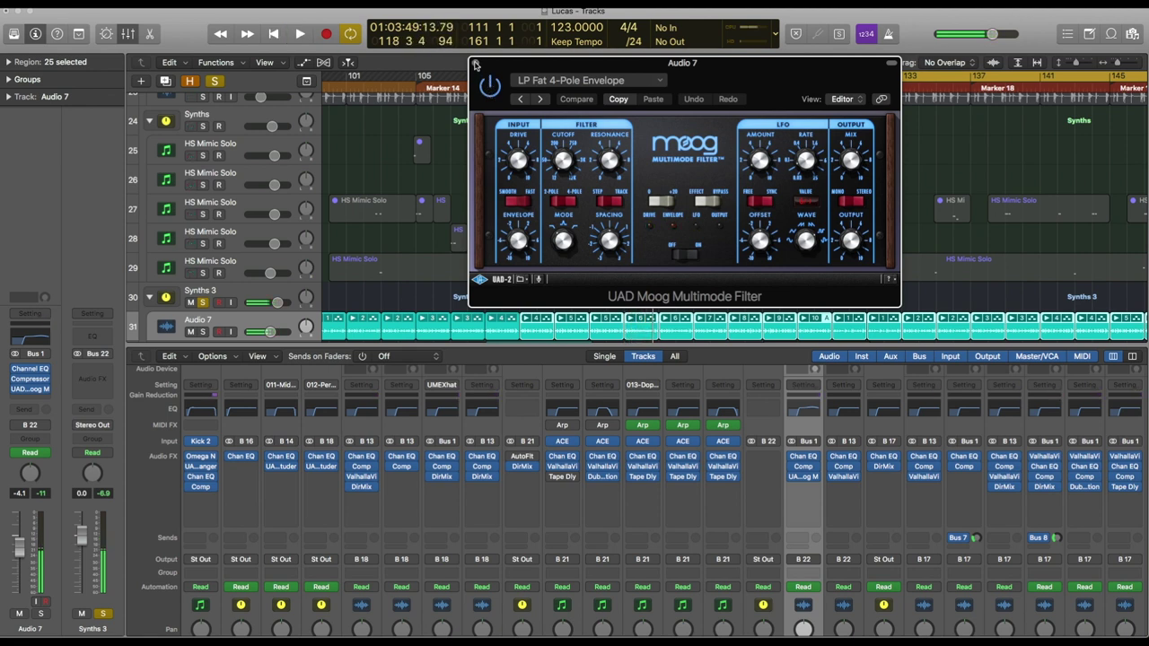
left_click(476, 65)
Expand the Audio 7 take folder at bar 111 to examine its takes, and collapse it again
scroll(623, 280, "down", 3)
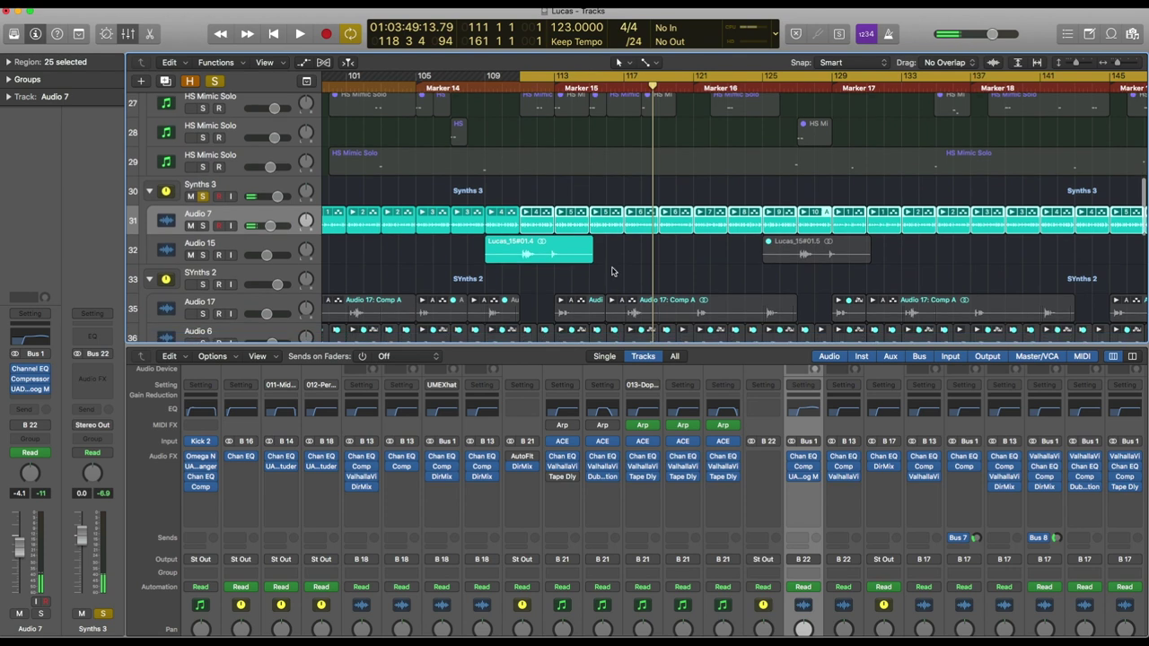
left_click(526, 213)
scroll(595, 330, "down", 6)
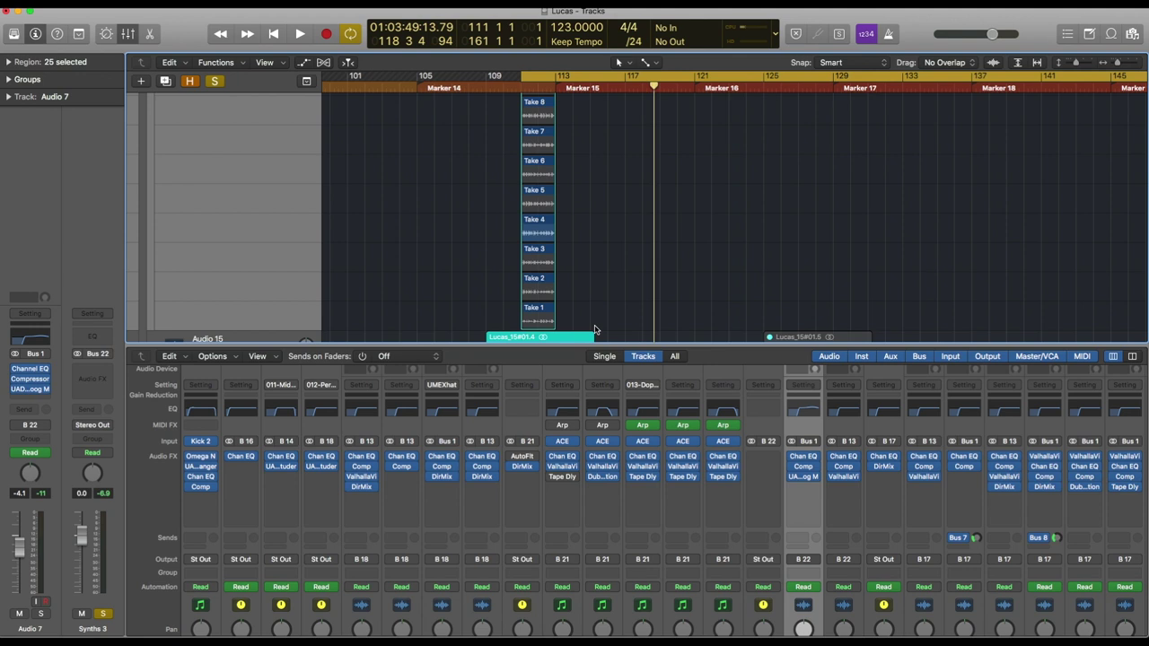
scroll(589, 271, "up", 4)
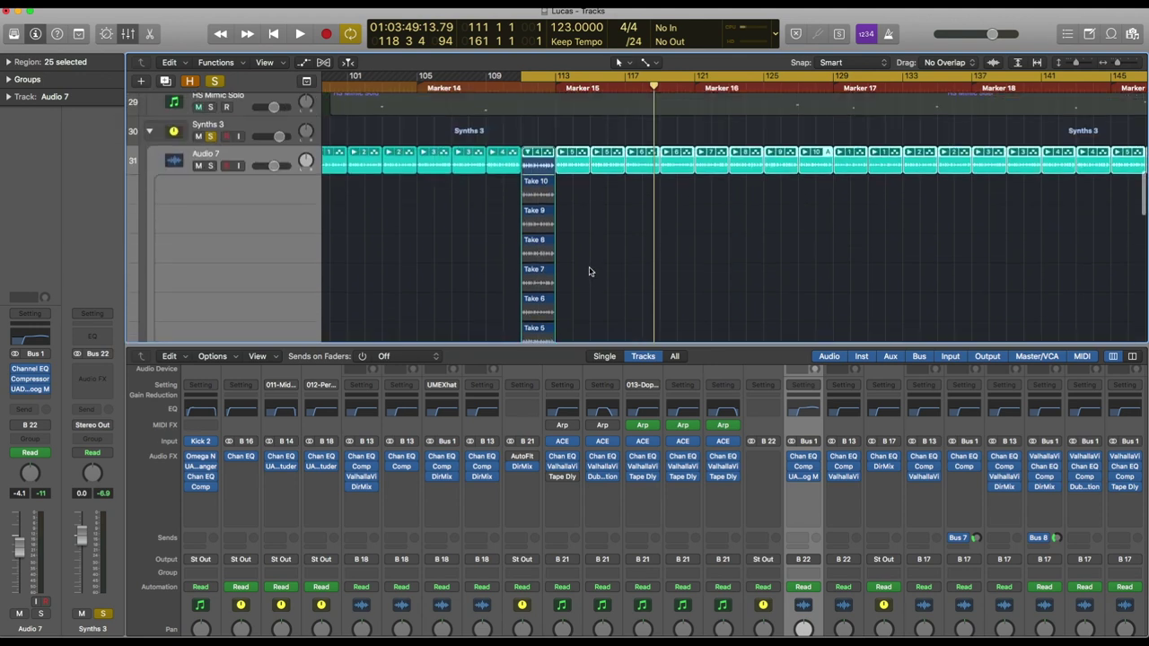
left_click(530, 154)
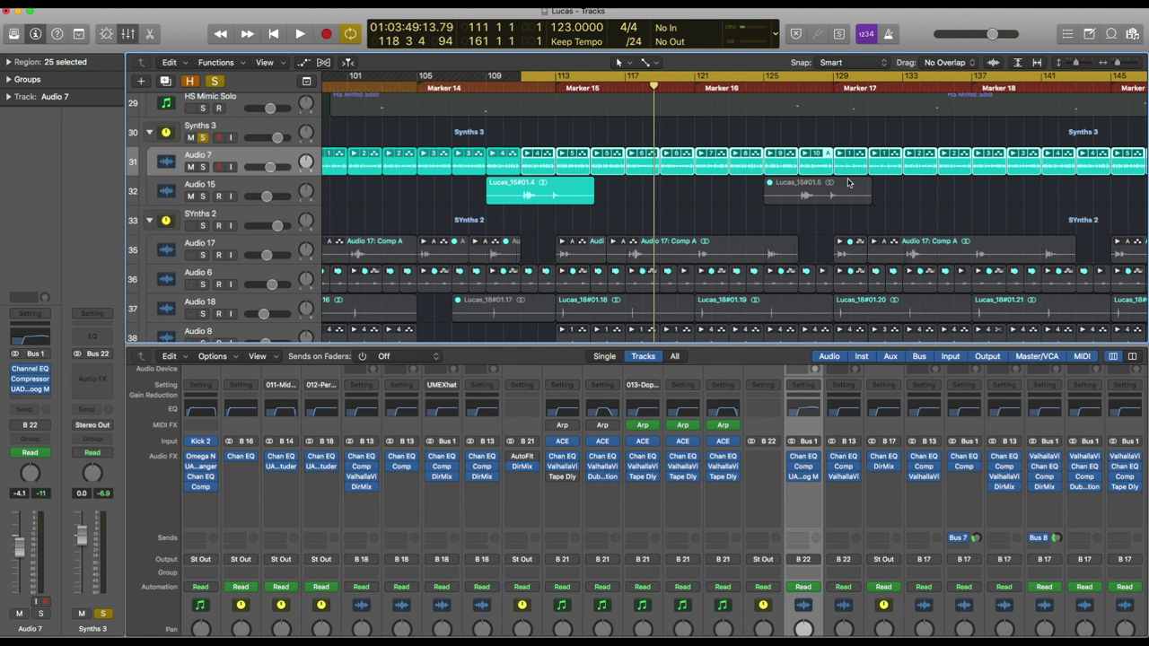
Solo Audio 15, compare its channel strip with that of Audio 7, and audition both from bar 111
left_click(203, 197)
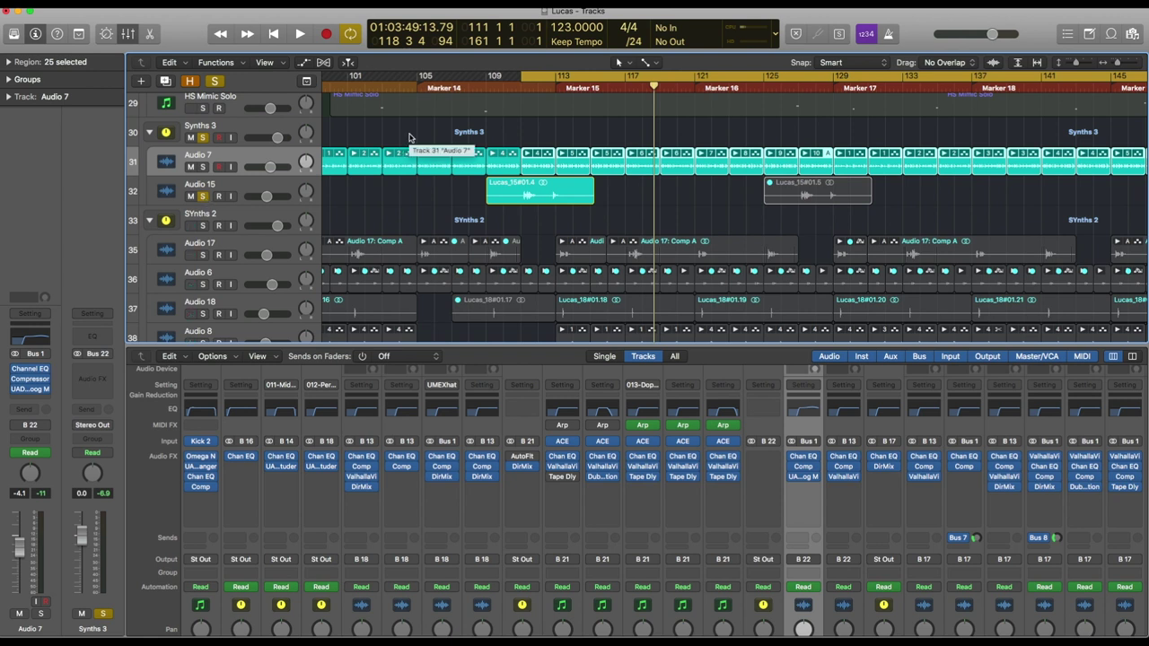
left_click(259, 194)
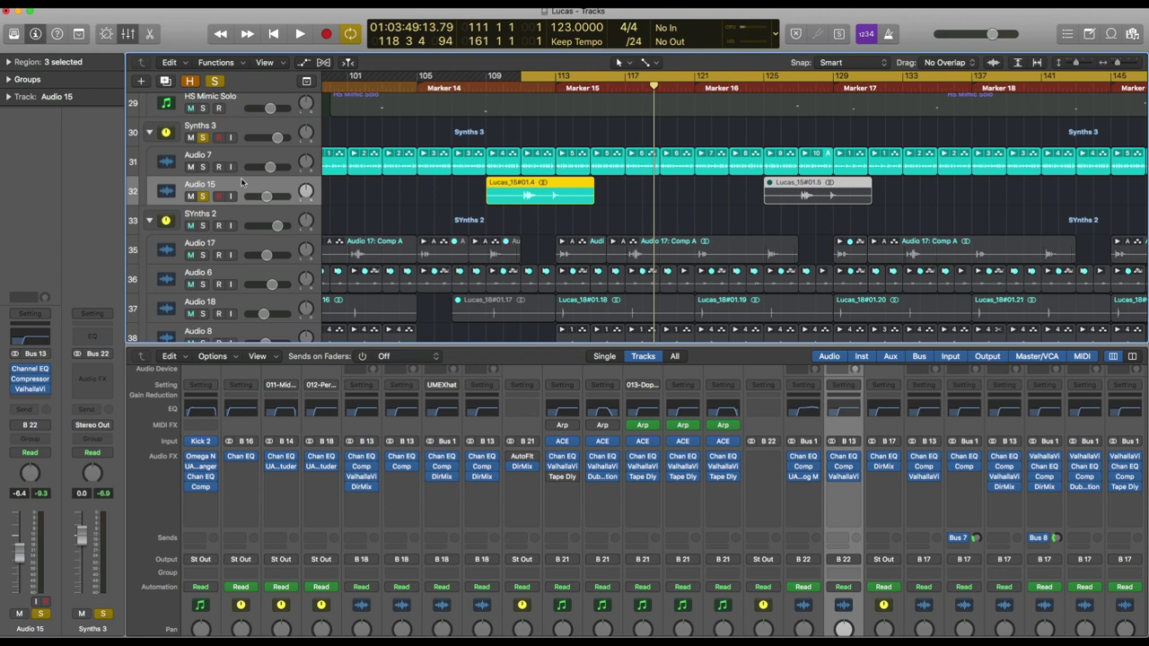
left_click(244, 159)
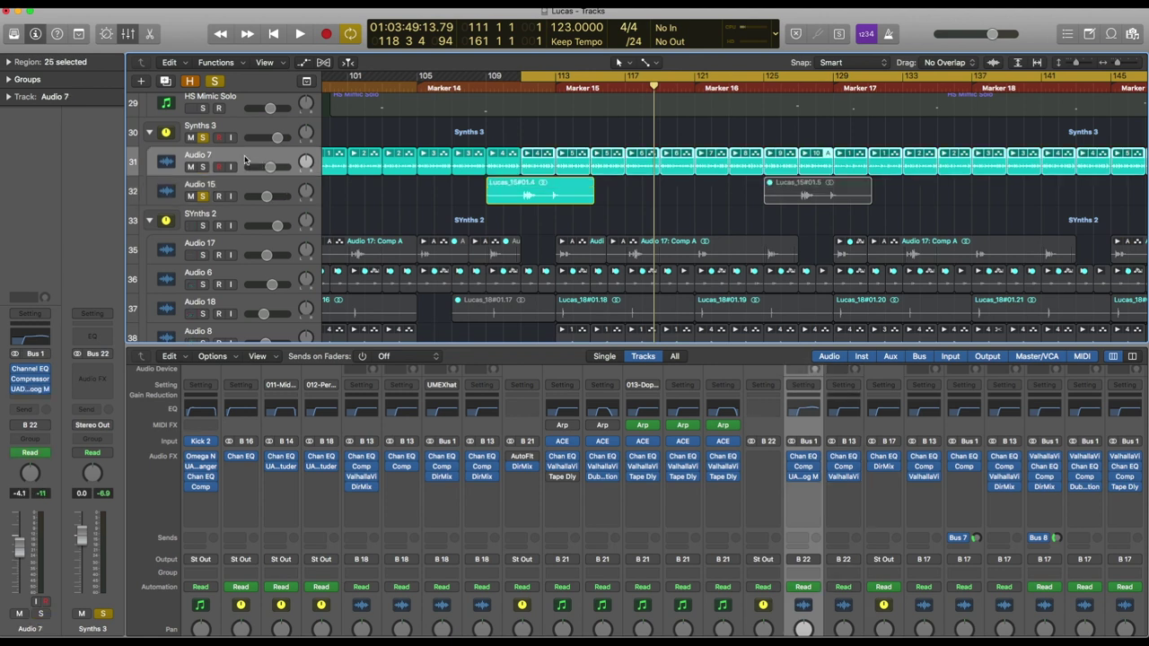
key("space")
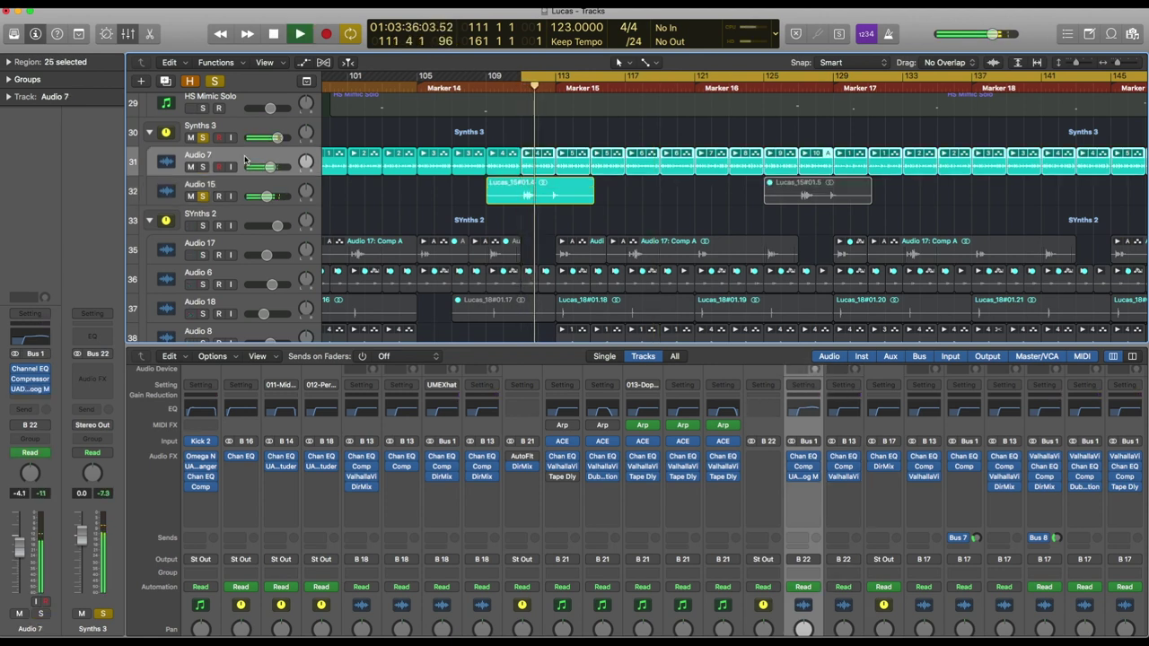
key("space")
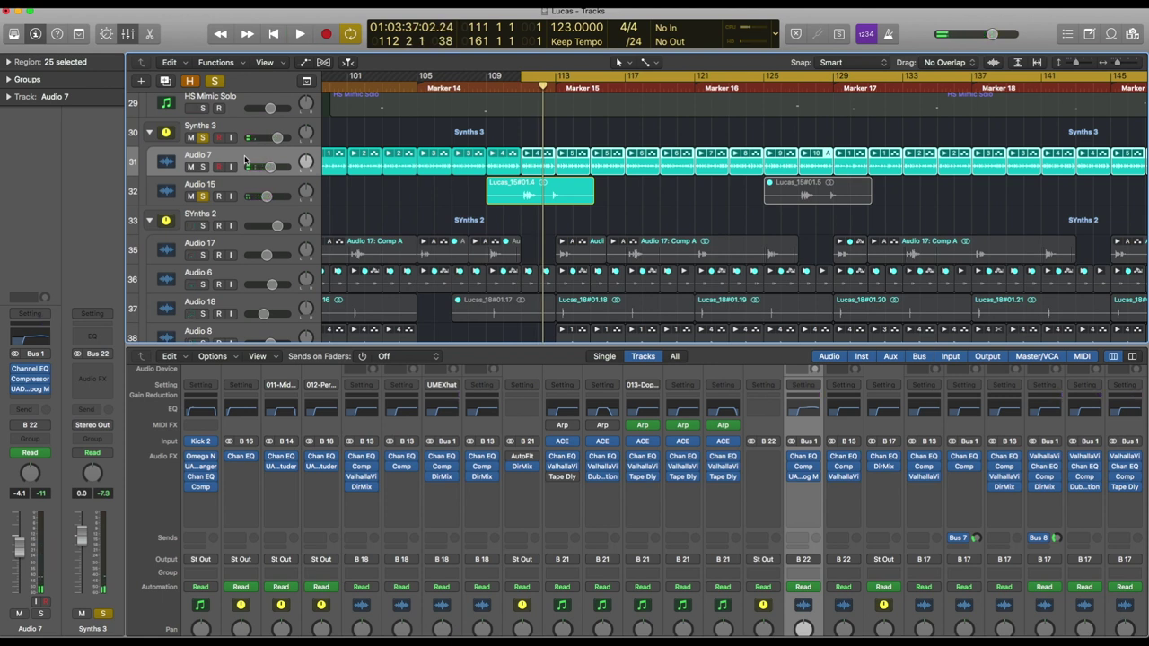
Briefly play Audio 7 and Audio 15, and solo Kick, Sum 14, 011-Mid Drums and Synths alongside Synths 3
key("space")
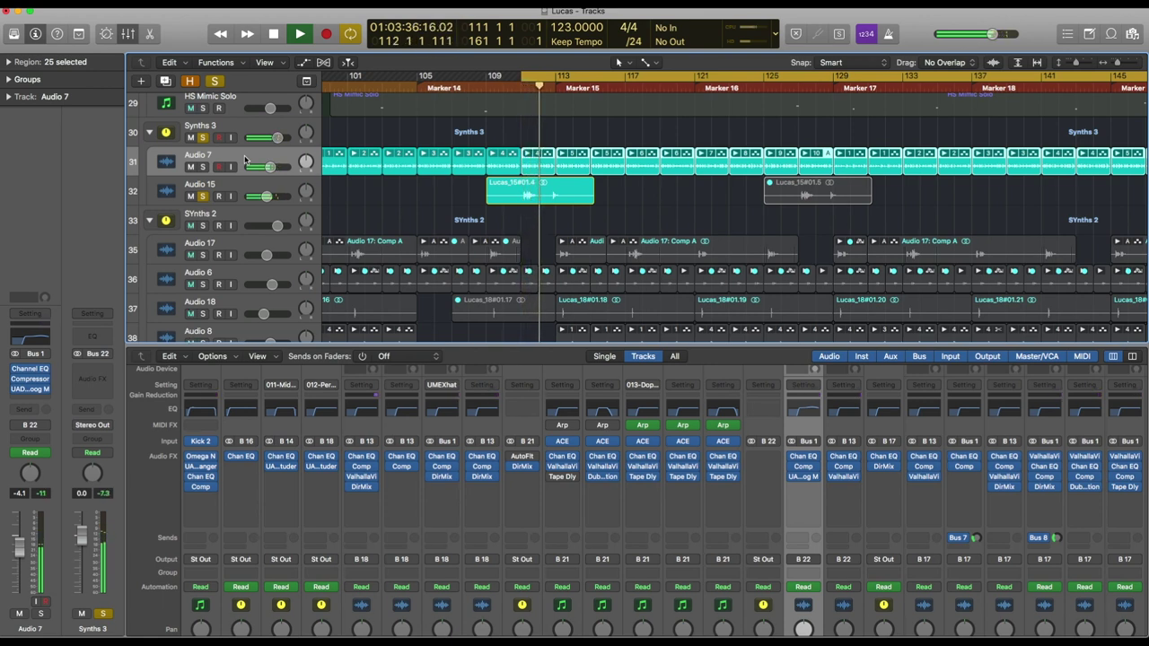
key("space")
scroll(244, 160, "up", 4)
scroll(244, 160, "up", 3)
scroll(244, 160, "down", 3)
scroll(205, 125, "up", 8)
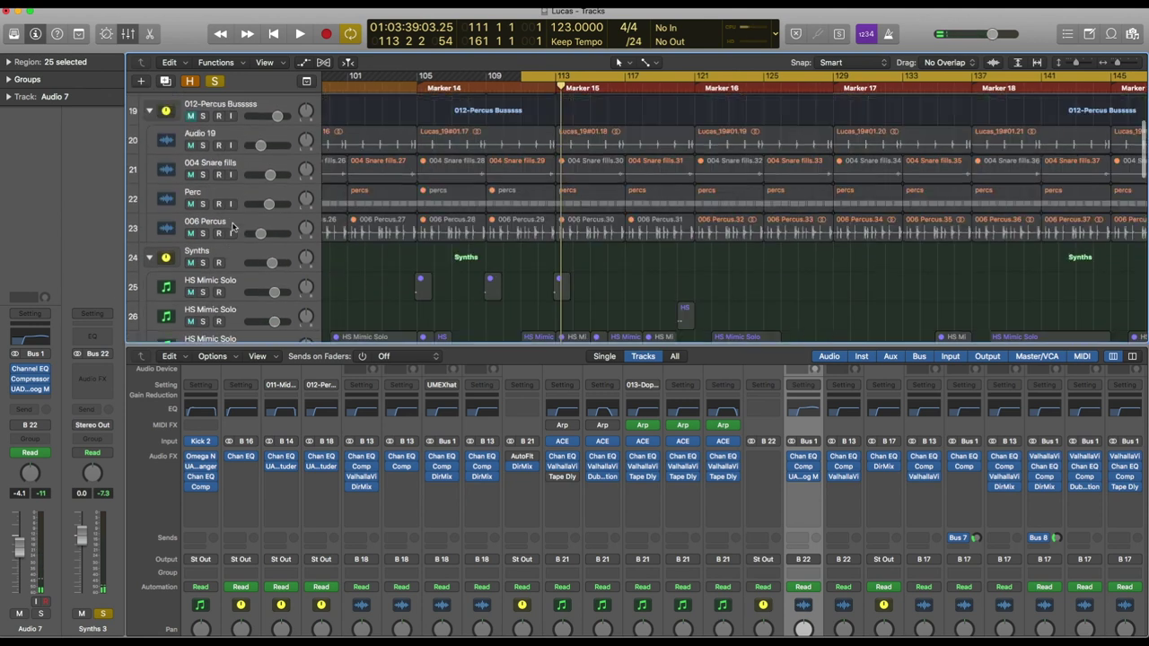
left_click(203, 142)
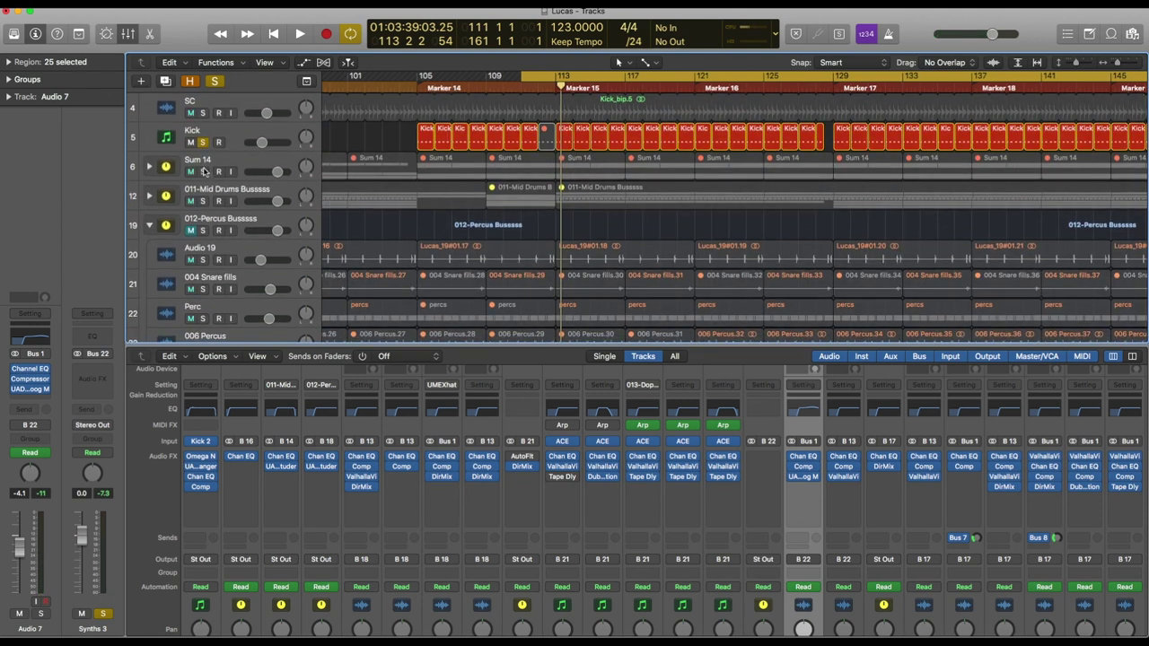
left_click(204, 172)
left_click(204, 201)
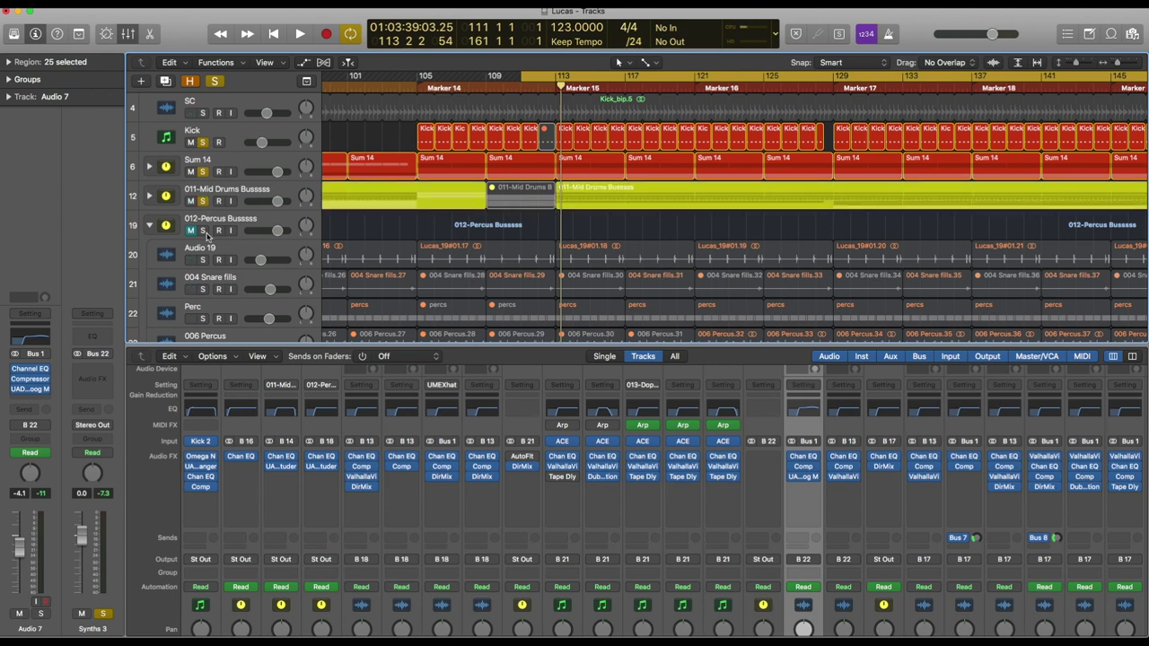
scroll(205, 235, "down", 5)
left_click(204, 212)
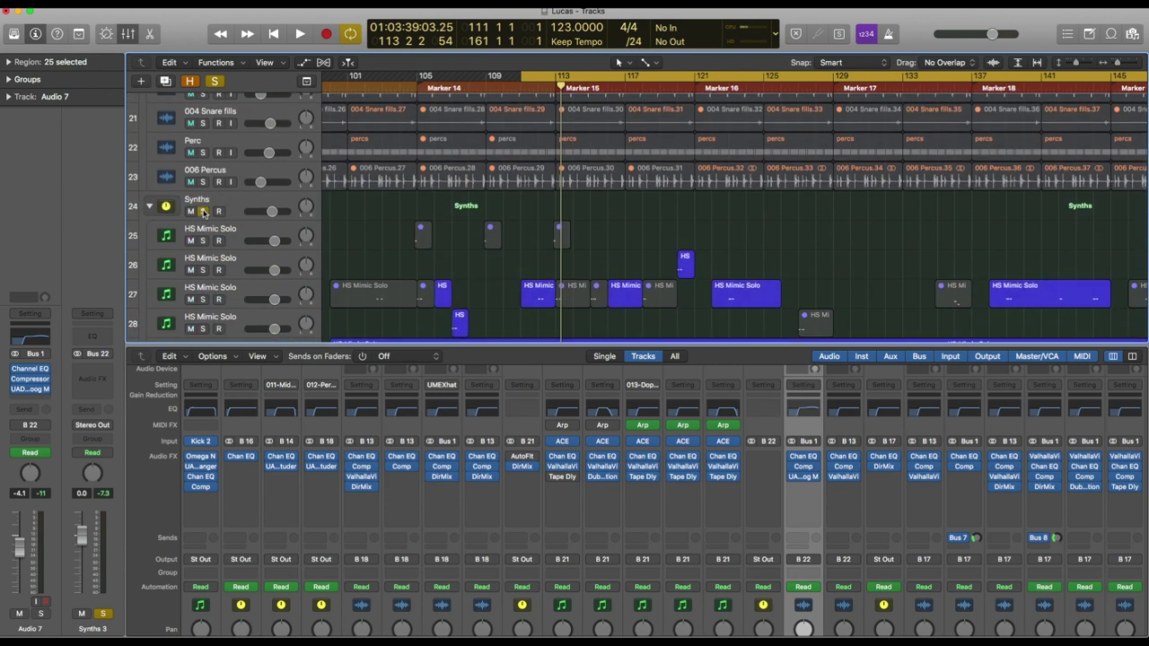
Extend the cycle start back to bar 105 and audition Synths 3 with the drums and Synths, reviewing the synth channel strips
scroll(204, 212, "down", 5)
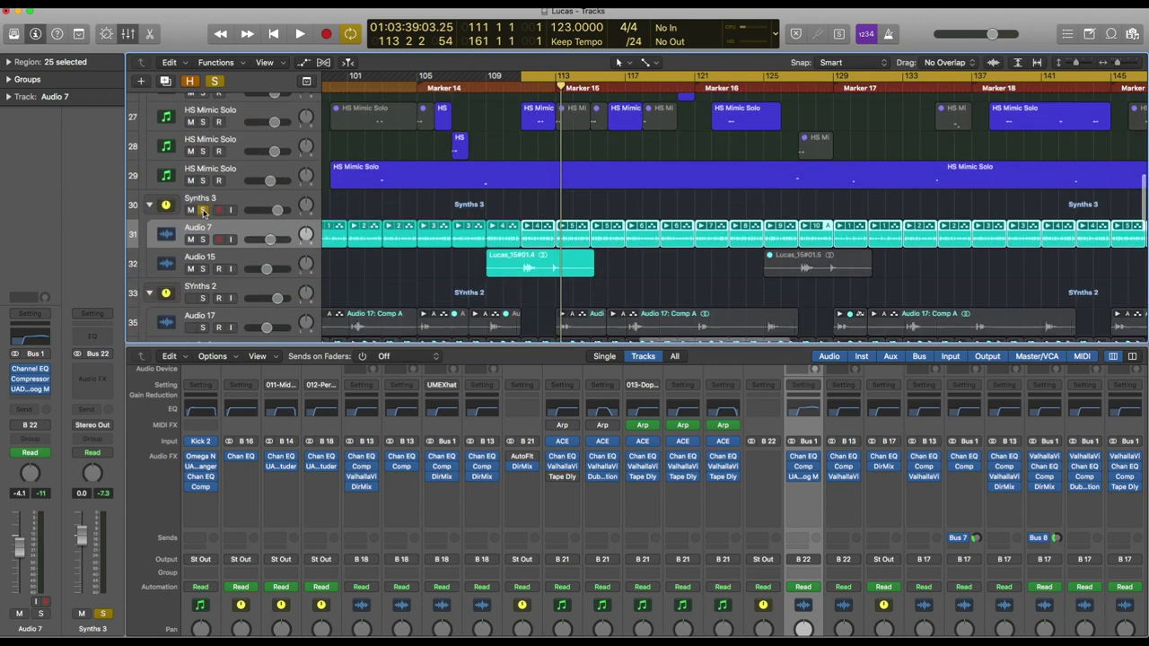
left_click_drag(517, 80, 419, 82)
key("space")
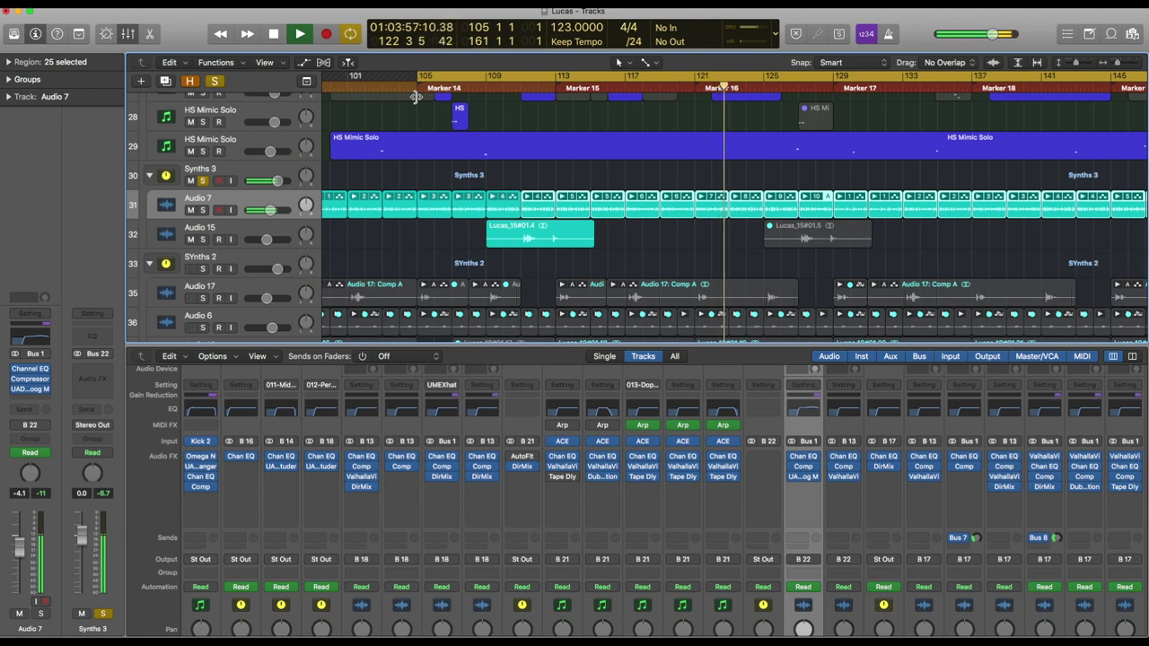
scroll(756, 434, "right", 4)
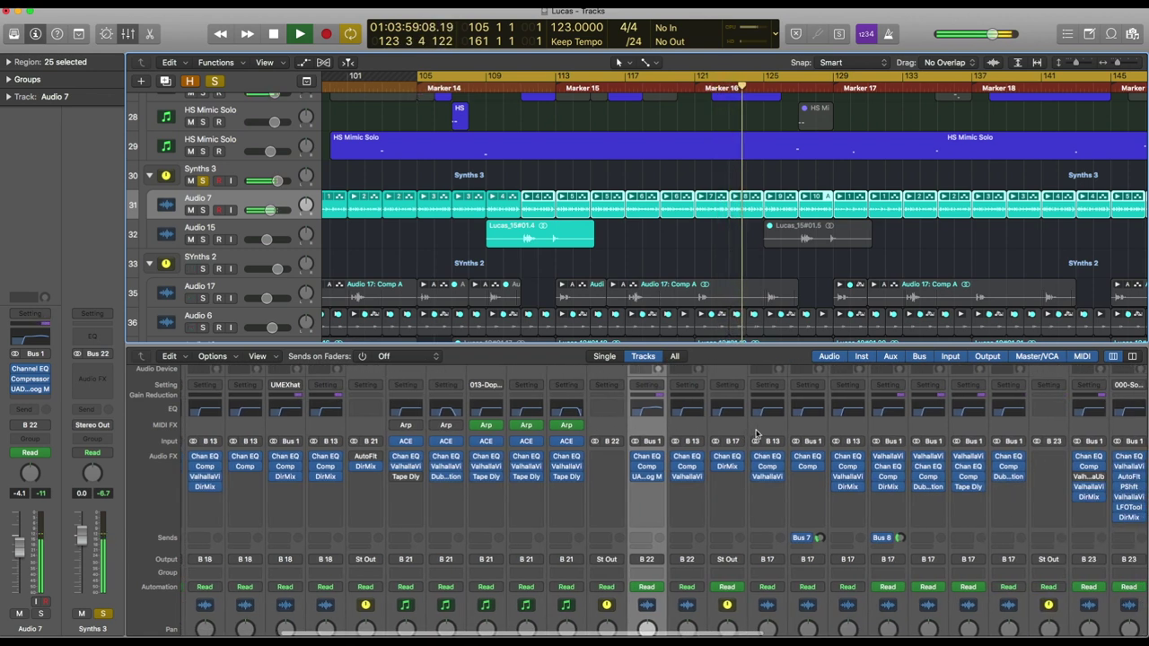
scroll(757, 434, "right", 5)
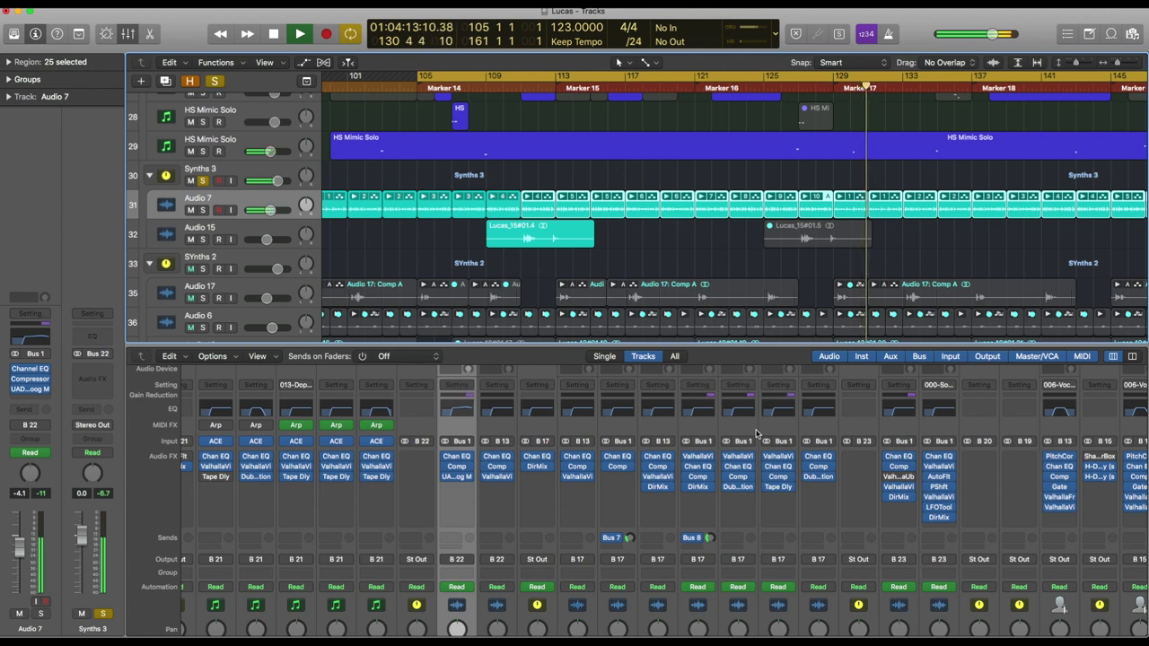
scroll(838, 182, "up", 5)
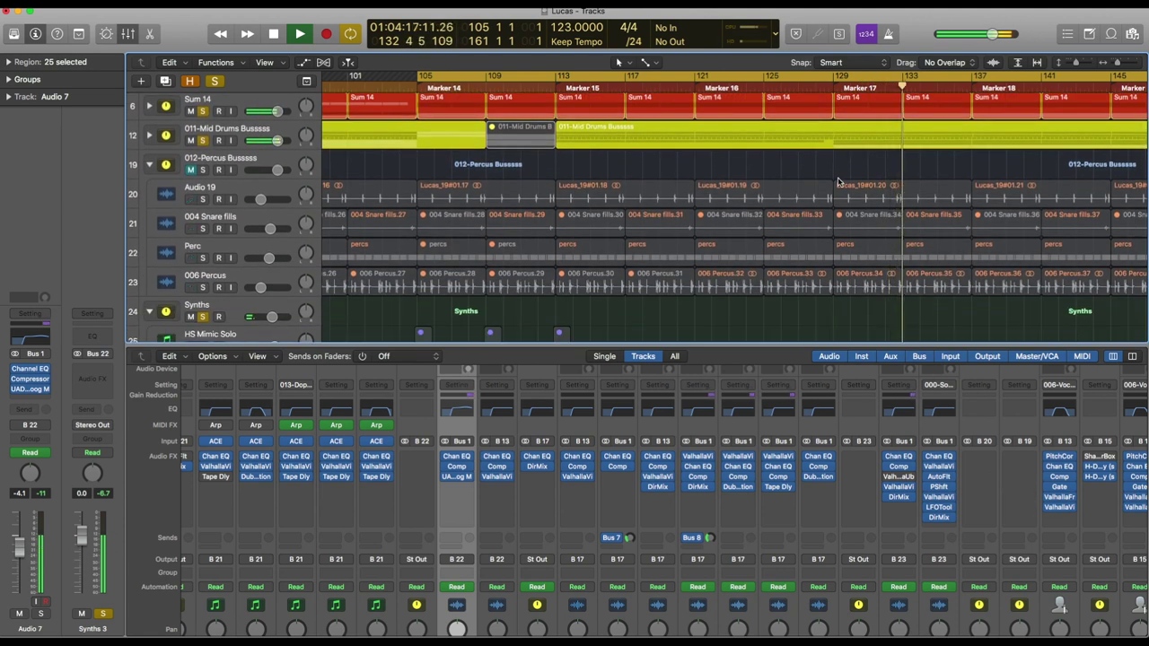
key("space")
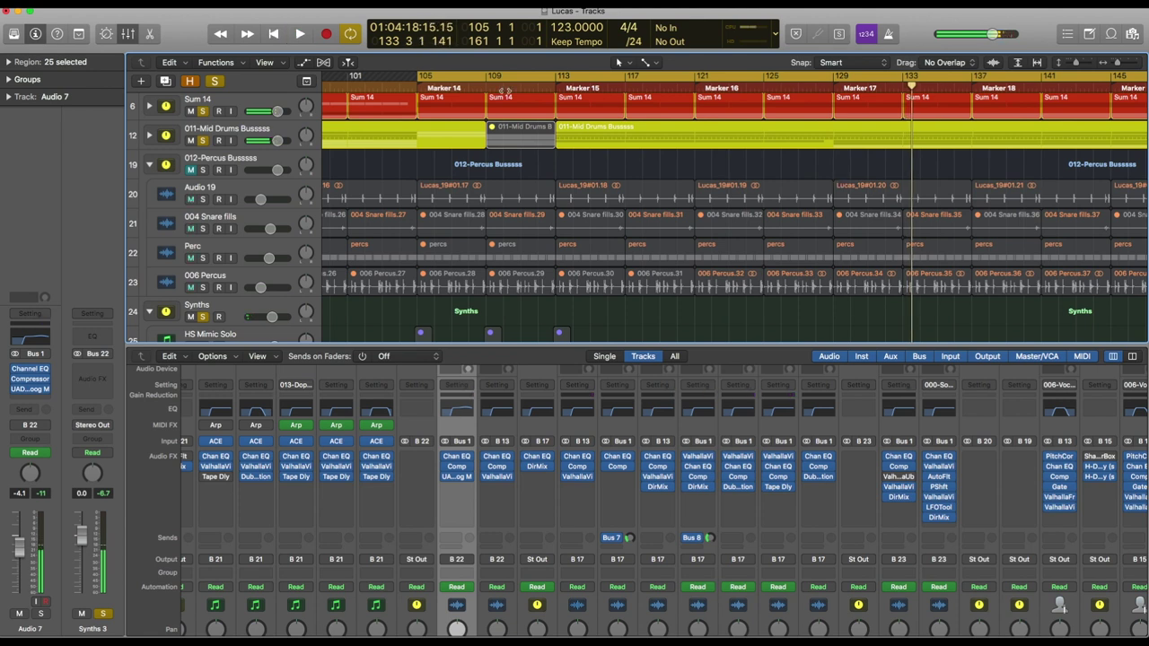
Collapse the 012-Percus, Synths and Synths 3 stacks, and solo the SYnths 2 stack
left_click(149, 164)
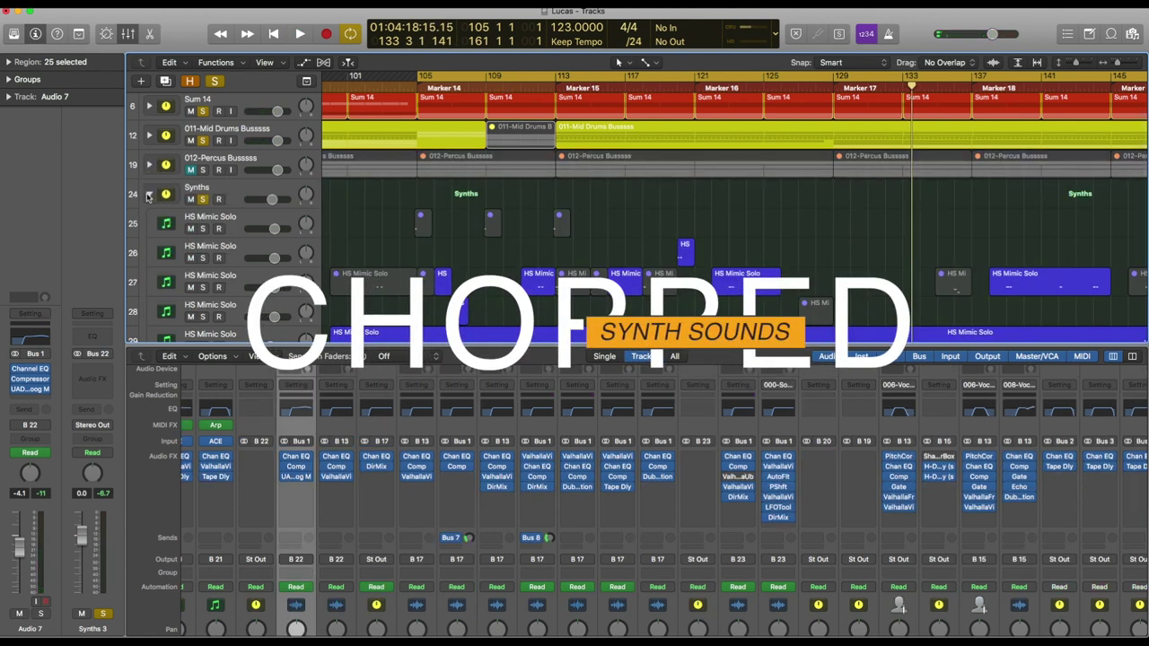
left_click(149, 196)
scroll(204, 231, "down", 3)
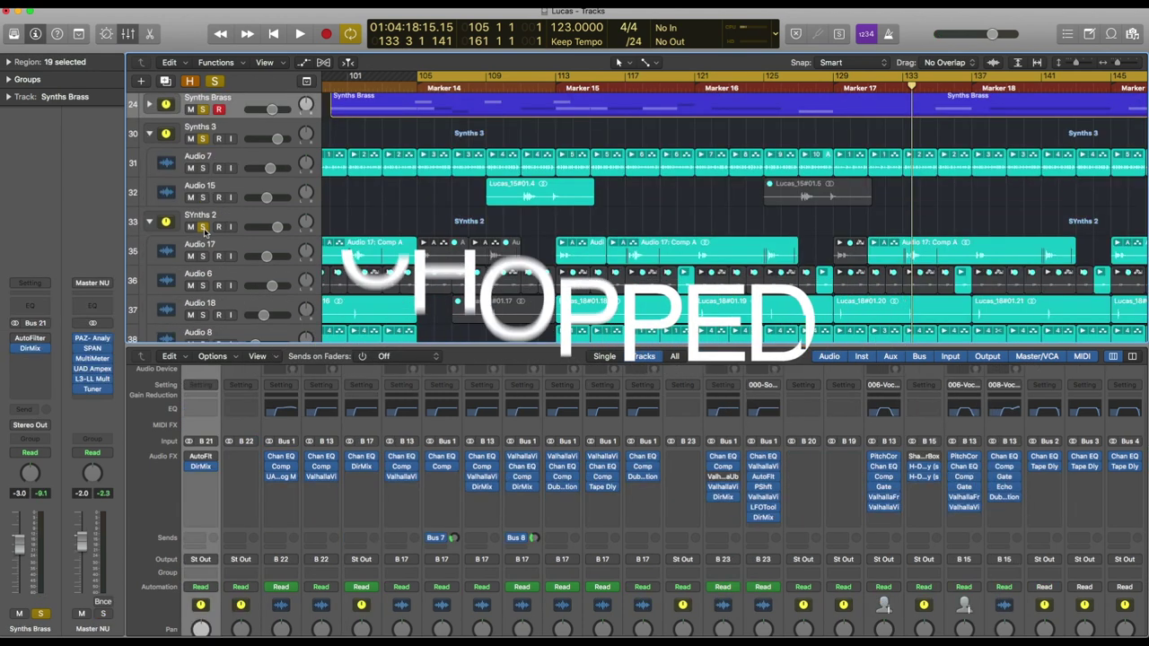
left_click(150, 134)
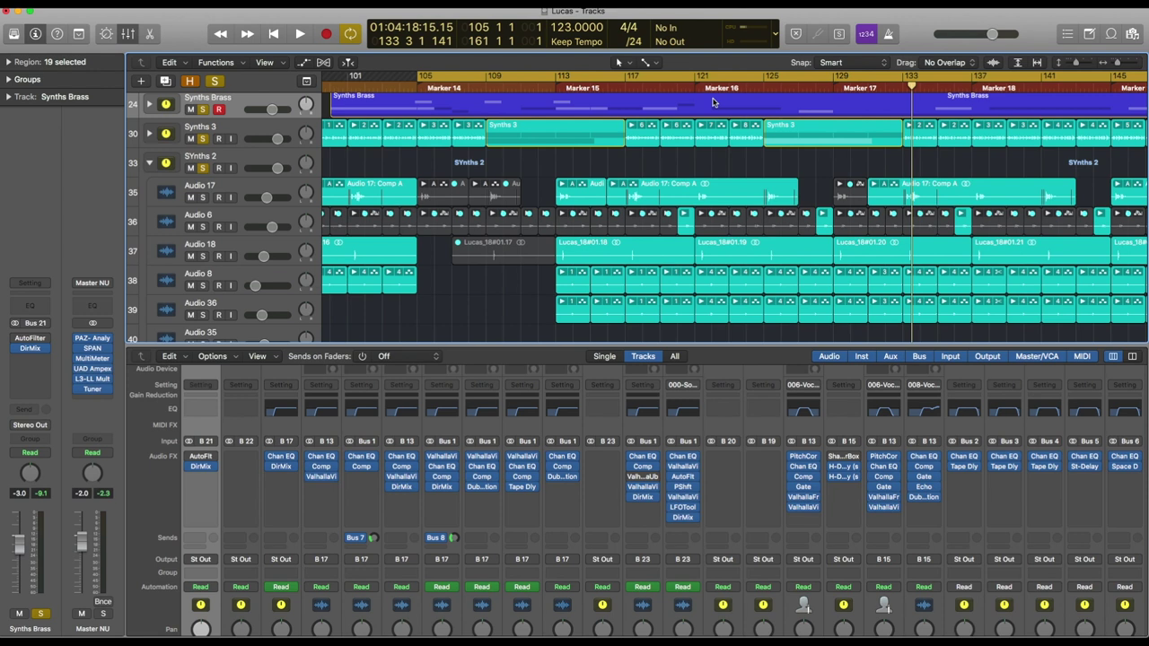
Briefly audition the soloed groups, leave only SYnths 2 soloed, and play it with the cycle starting at bar 113
key("space")
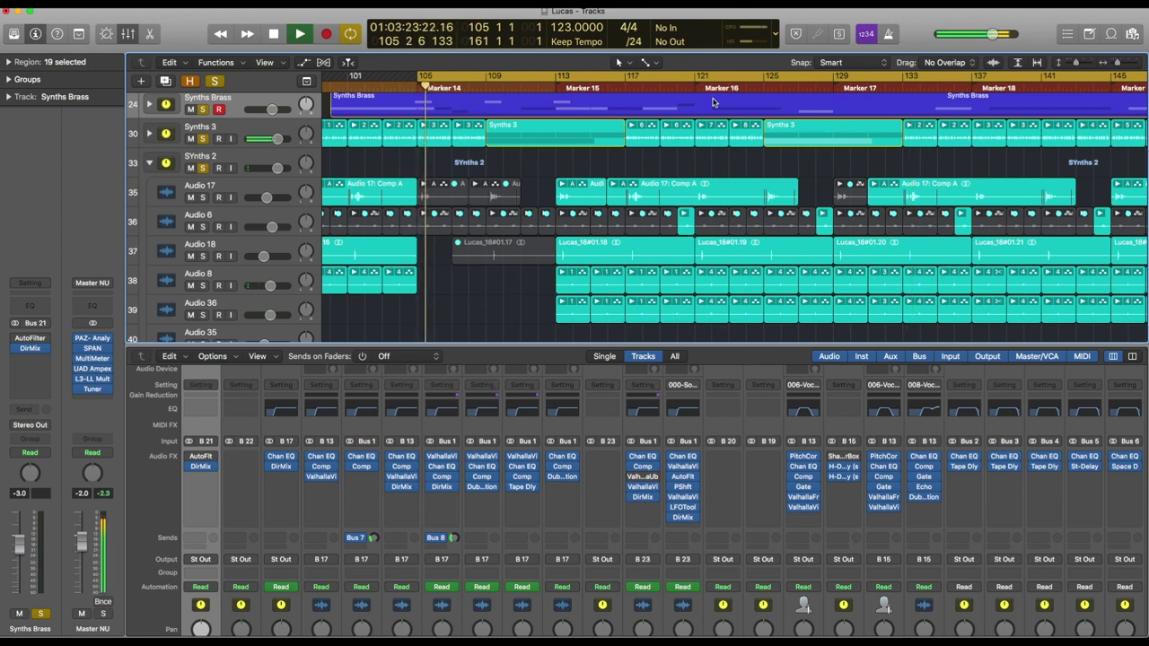
left_click(214, 149)
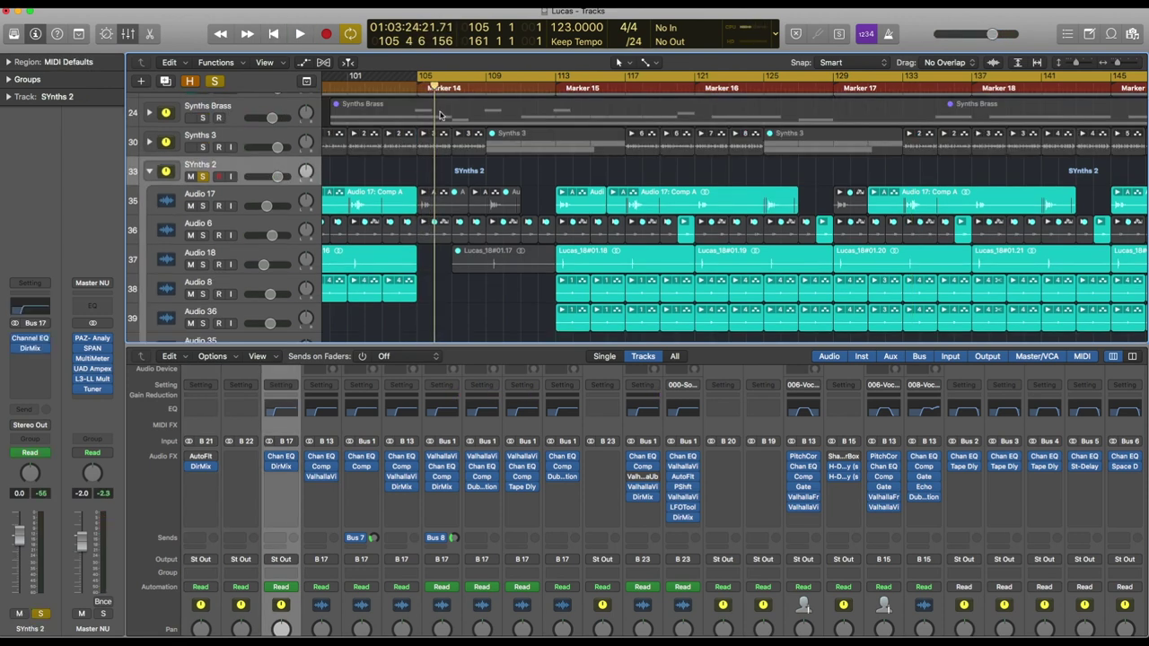
left_click(556, 146)
key("space")
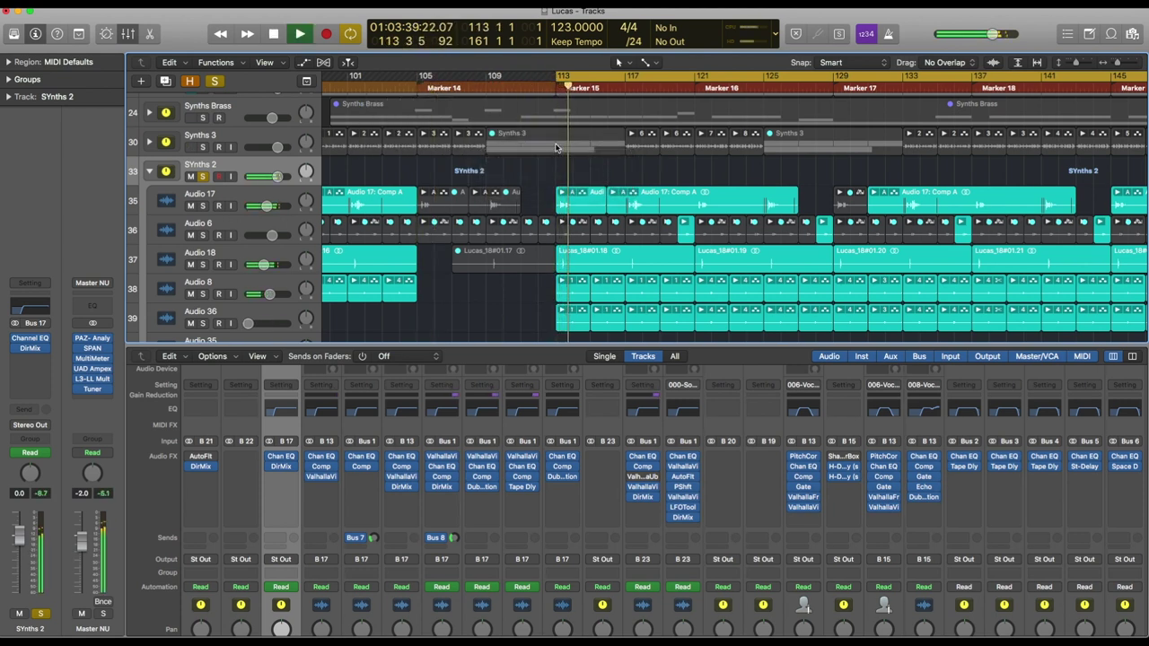
key("space")
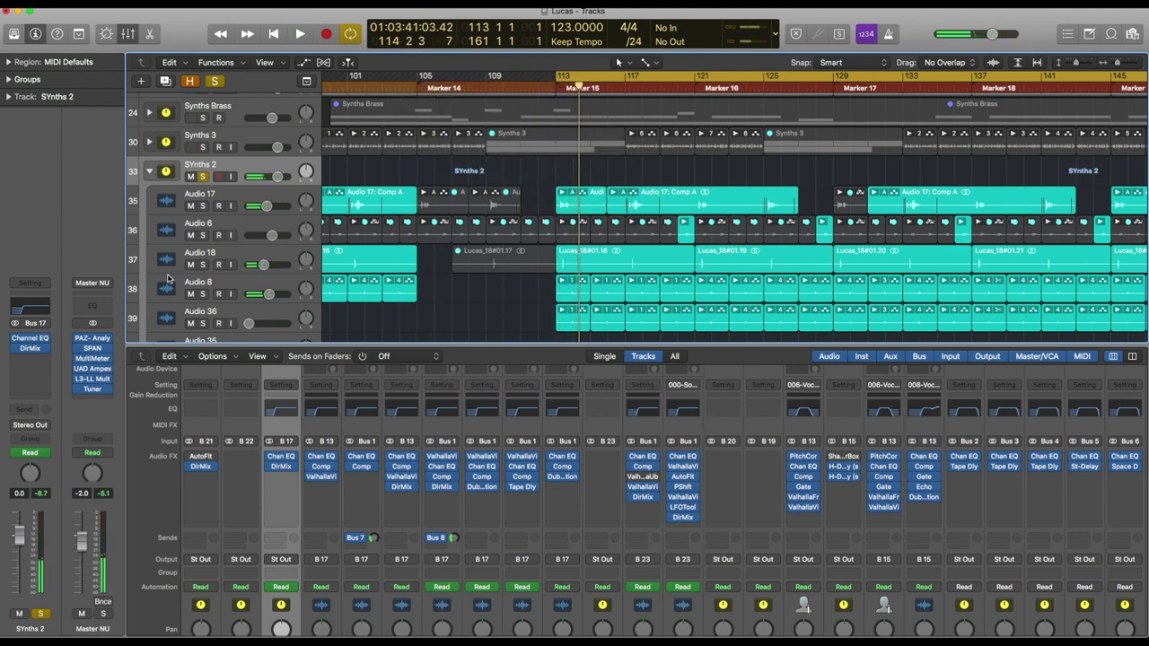
Select Audio 8 to show its channel strip, and solo Synths Brass together with SYnths 2
left_click(221, 284)
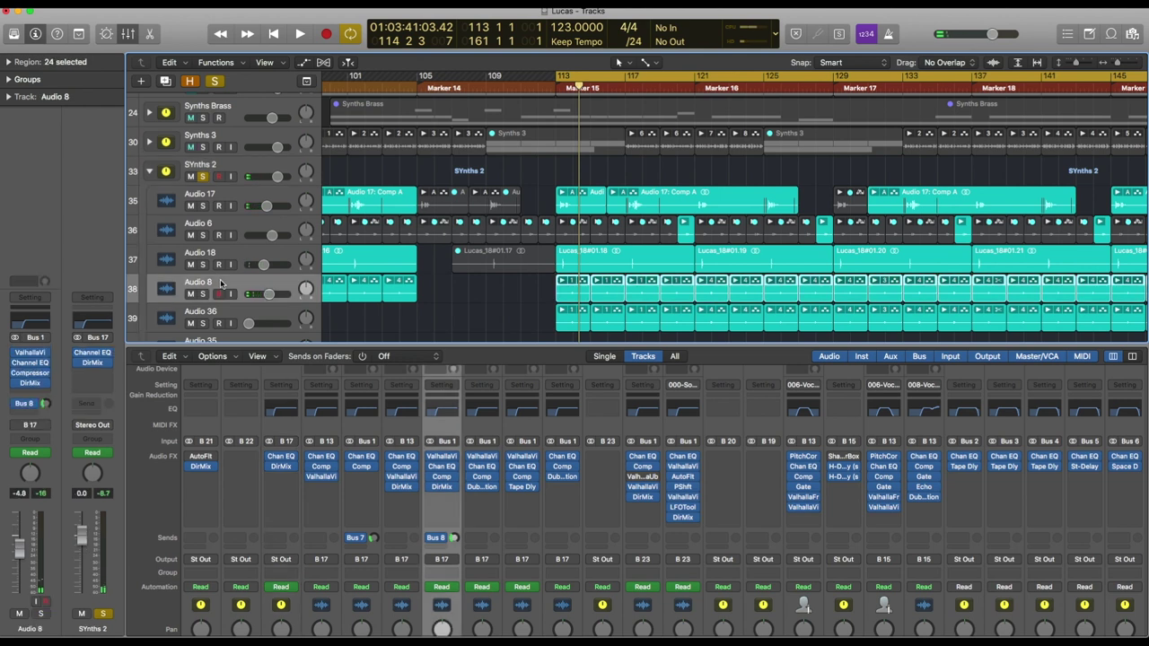
scroll(221, 283, "up", 2)
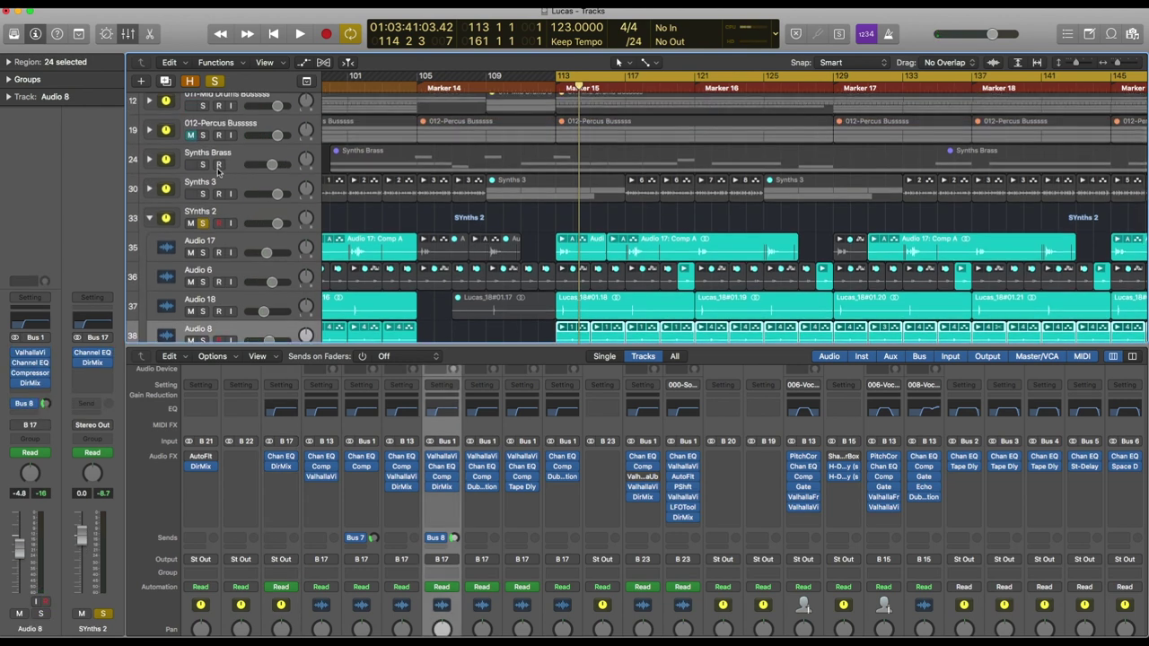
left_click(204, 165)
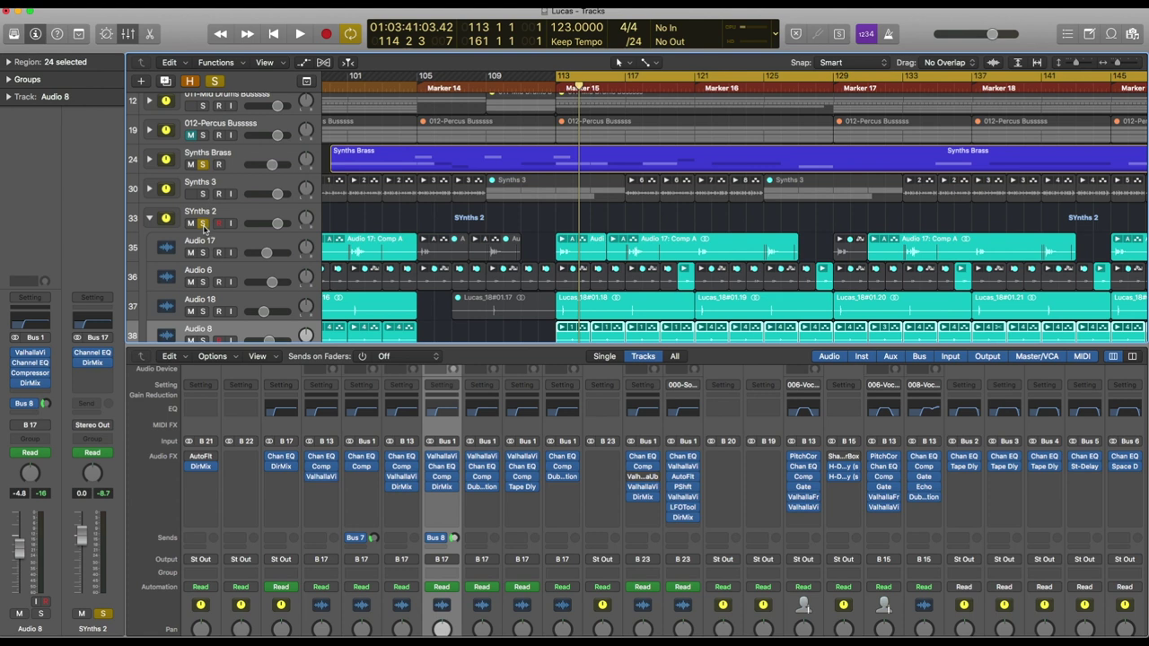
scroll(204, 229, "down", 2)
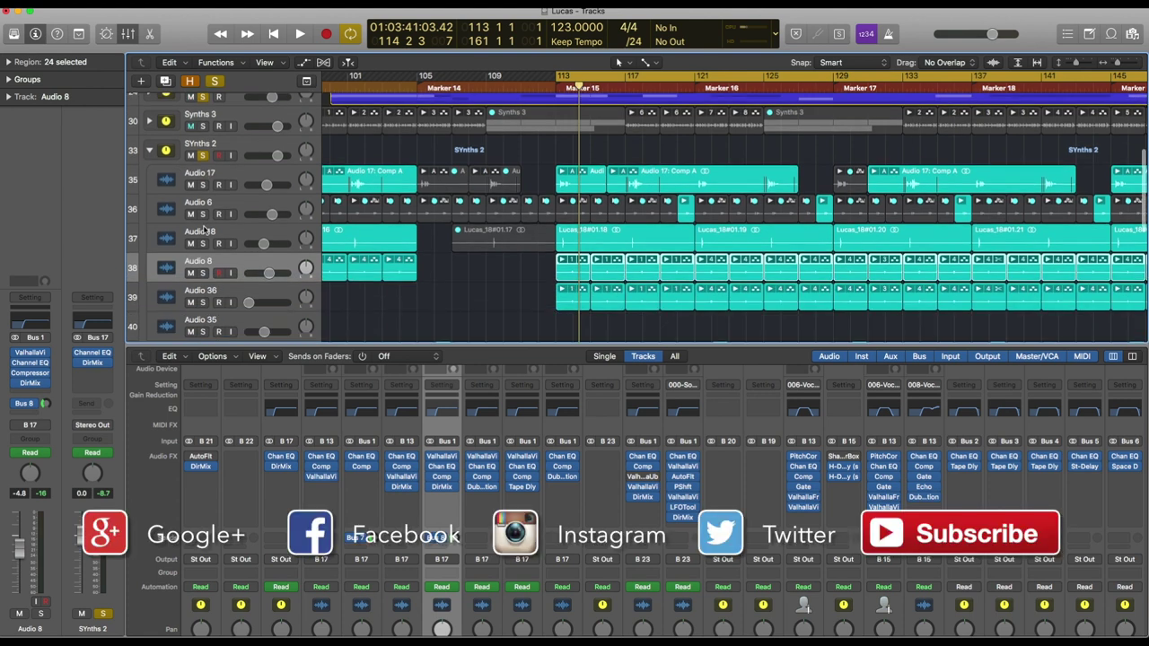
scroll(205, 232, "up", 2)
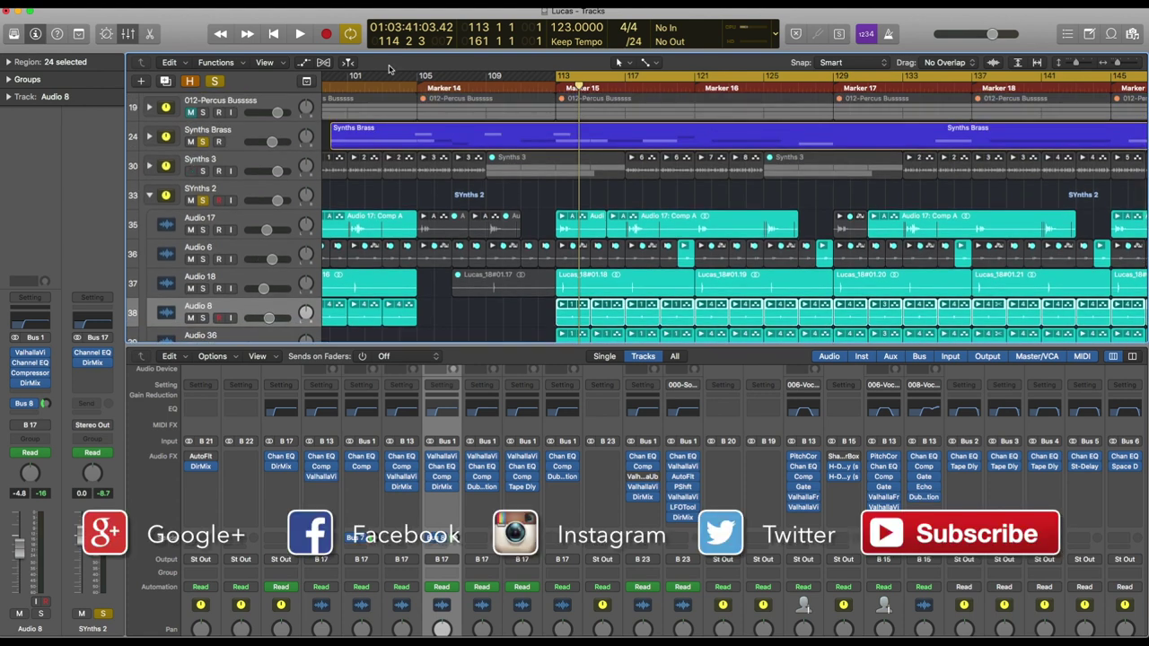
Start the cycle at bar 109, beat 3, and audition Synths Brass together with the SYnths 2 stack
scroll(542, 108, "down", 2)
left_click(526, 76)
key("space")
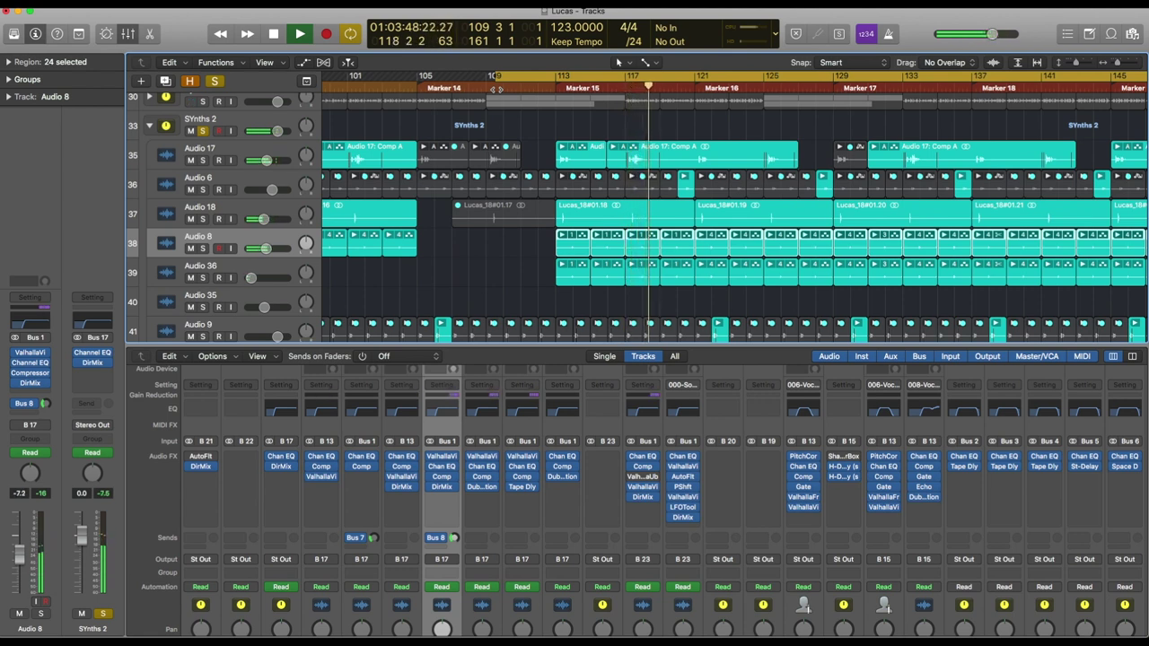
scroll(497, 89, "up", 3)
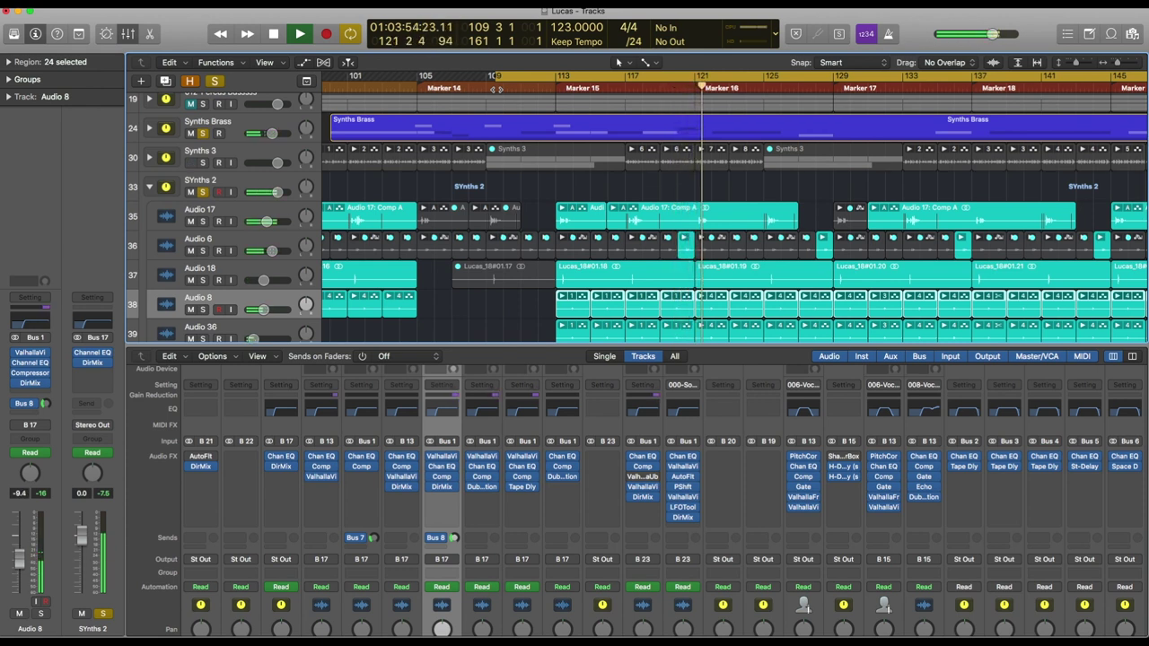
key("space")
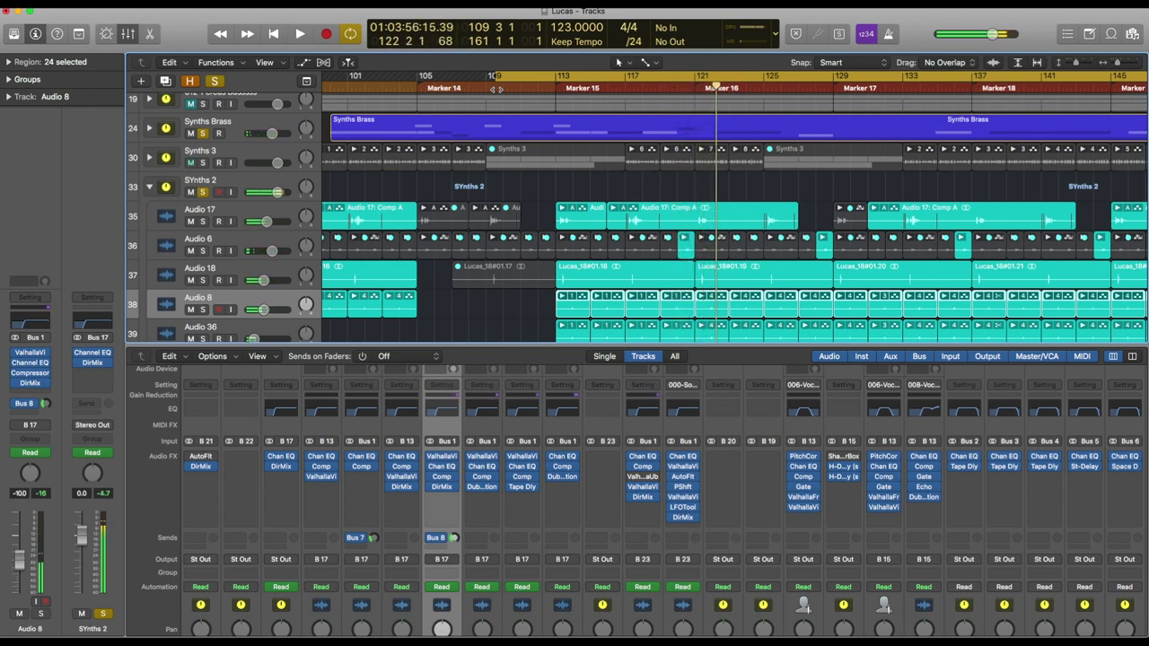
Select the first two regions from bar 113 on both Audio 8 and Audio 36
scroll(496, 90, "up", 3)
scroll(496, 89, "down", 3)
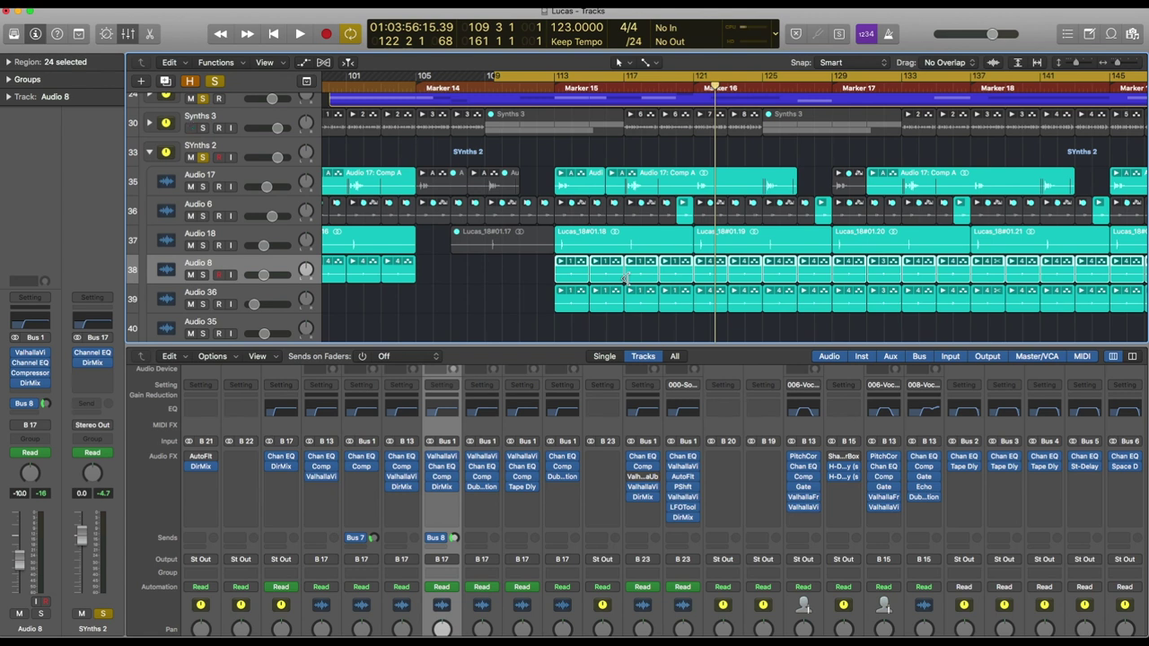
left_click_drag(533, 269, 616, 333)
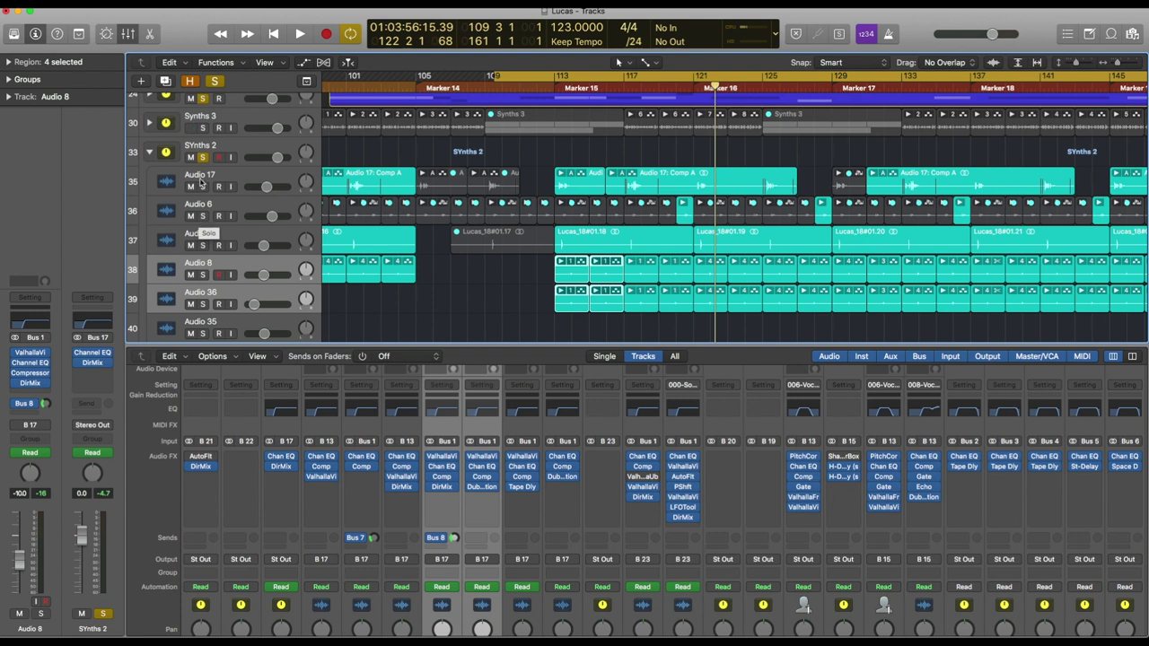
Select Audio 6 and audition its region around bar 120, and play the soloed stacks from bar 113
left_click(237, 207)
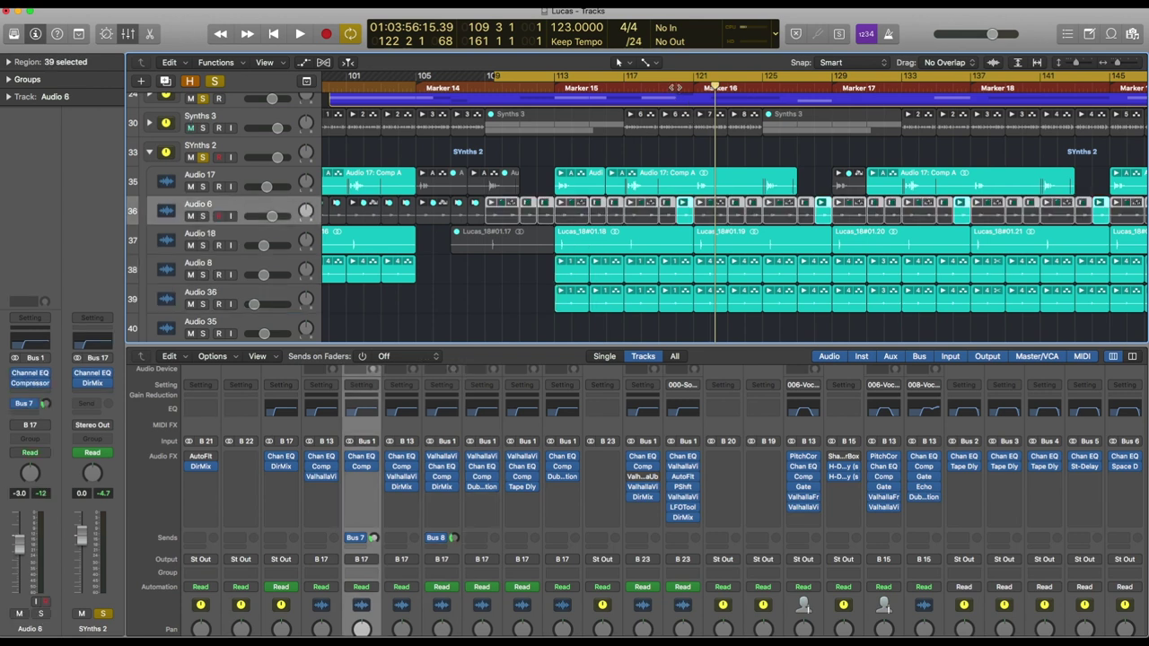
key("space")
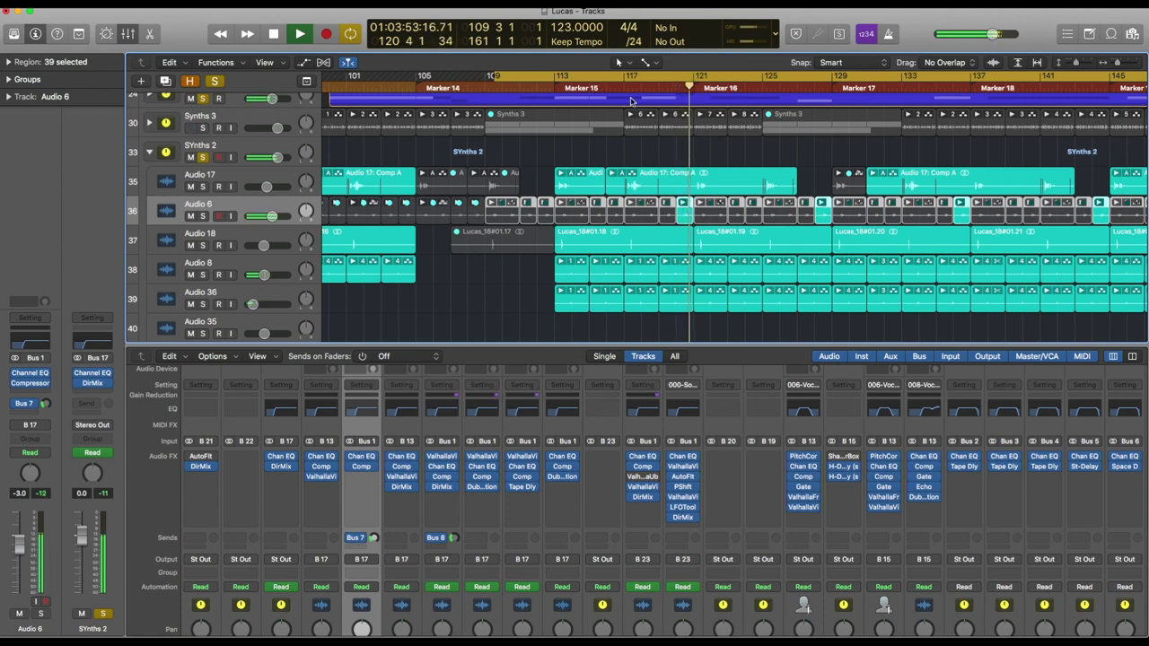
key("space")
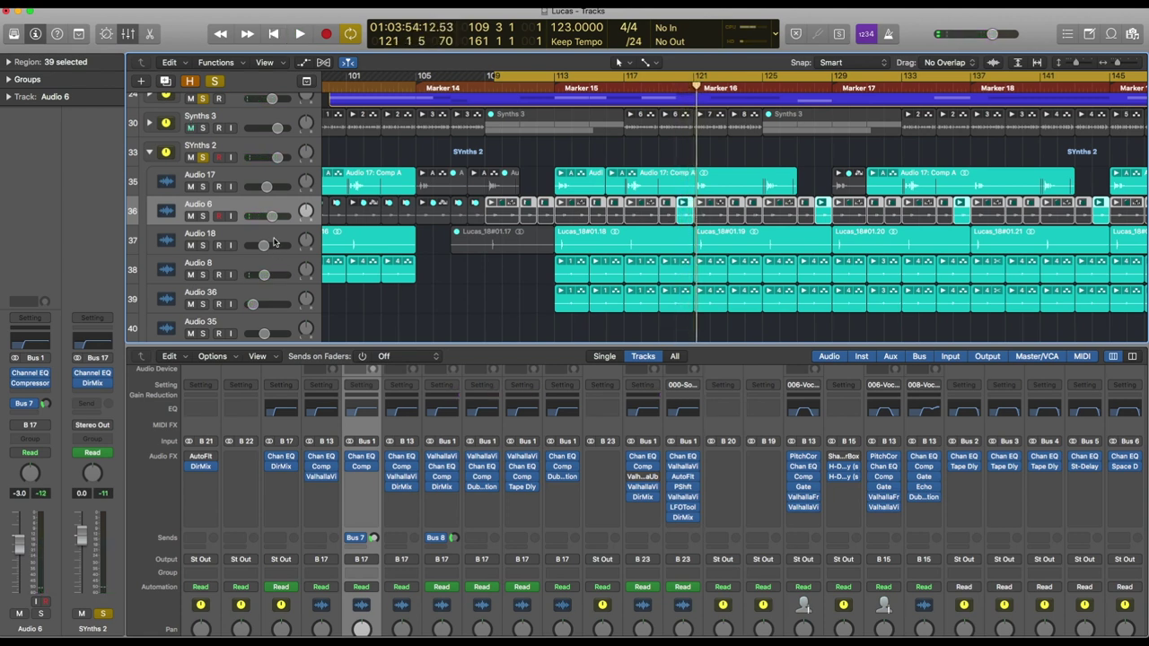
left_click(552, 82)
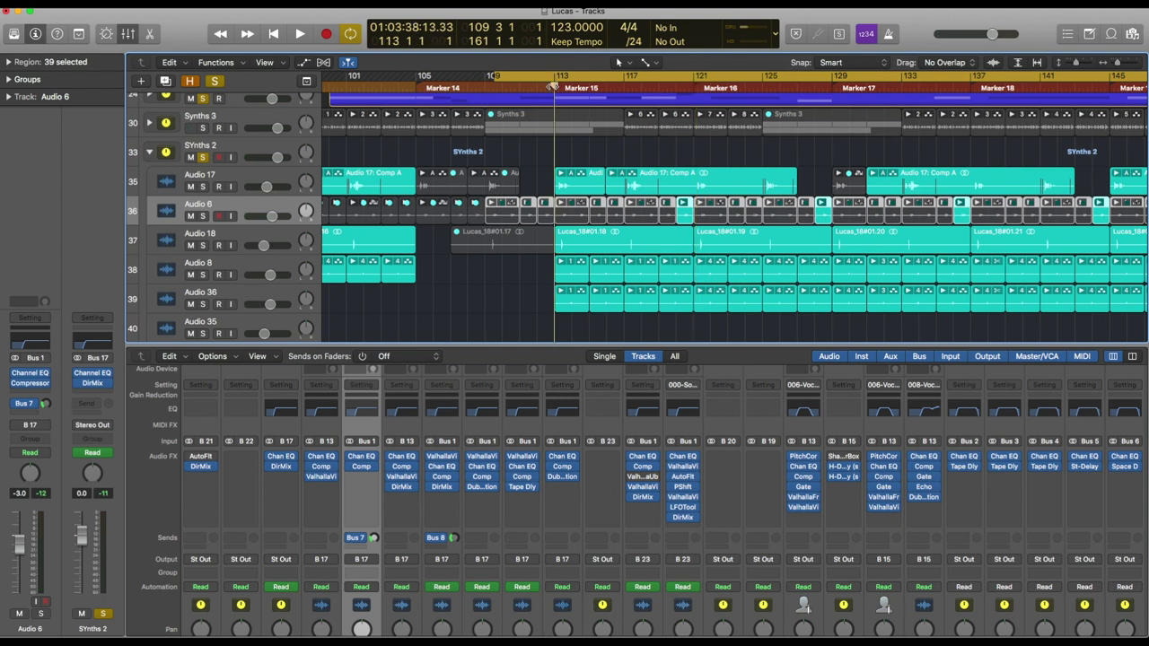
key("space")
key("space")
Select Audio 18 and Audio 17 in turn to inspect their regions and channel strip effects
left_click(204, 247)
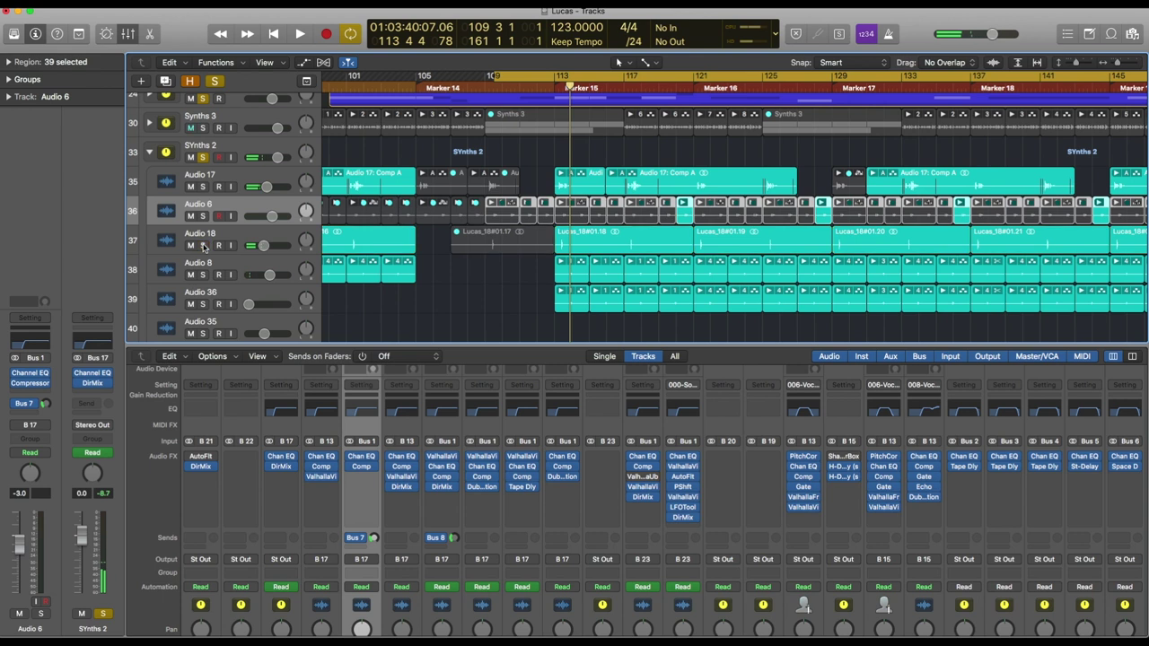
left_click(218, 236)
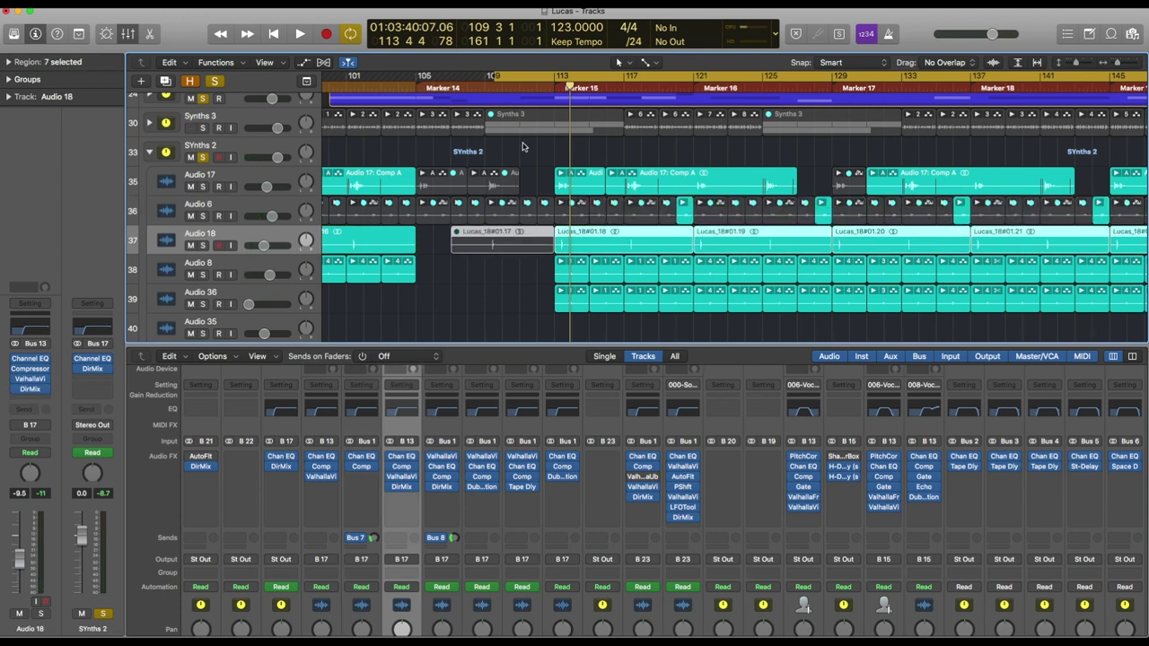
left_click(213, 176)
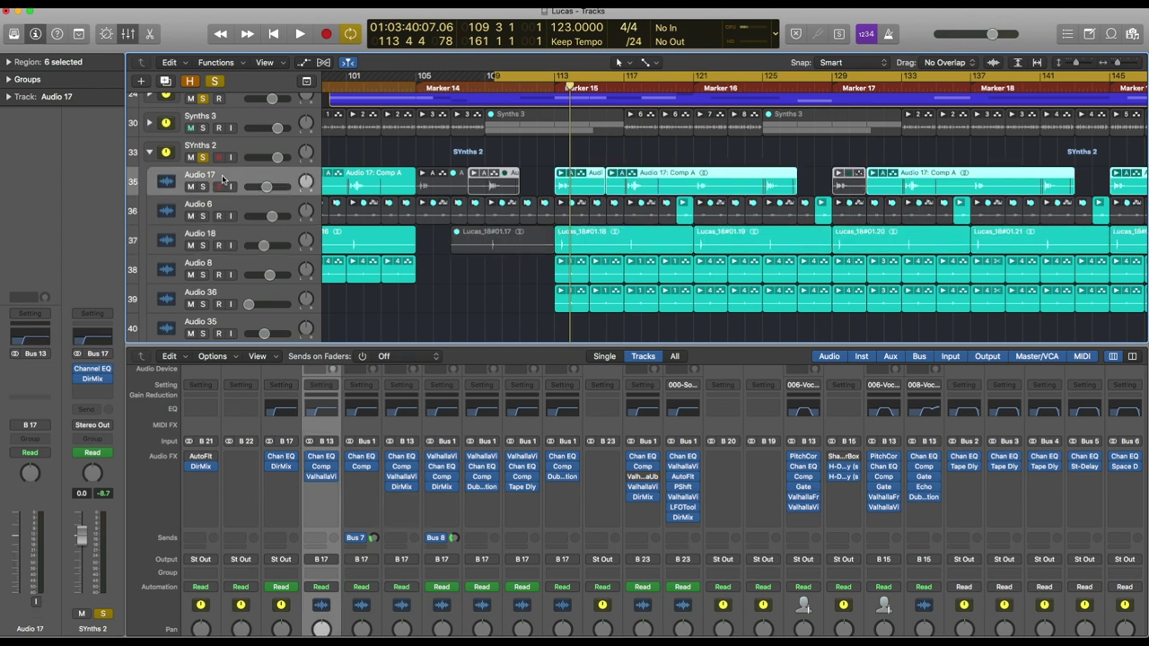
Expand the Synths 3 stack, solo it and play it together with Synths Brass and SYnths 2
scroll(223, 179, "up", 2)
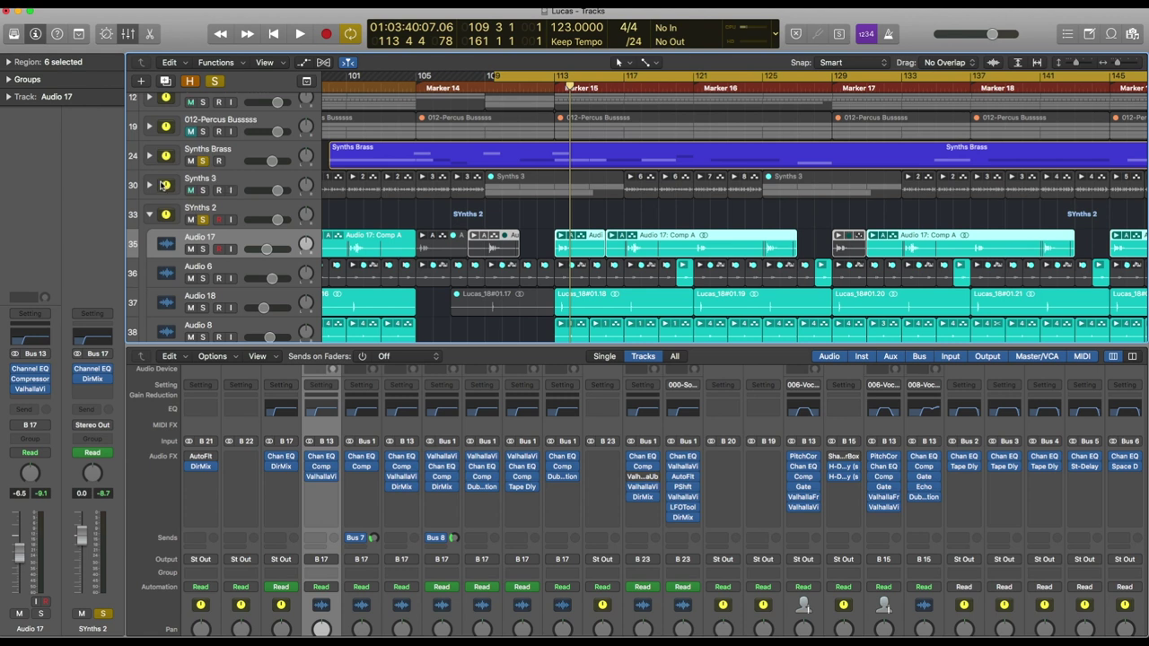
left_click(150, 185)
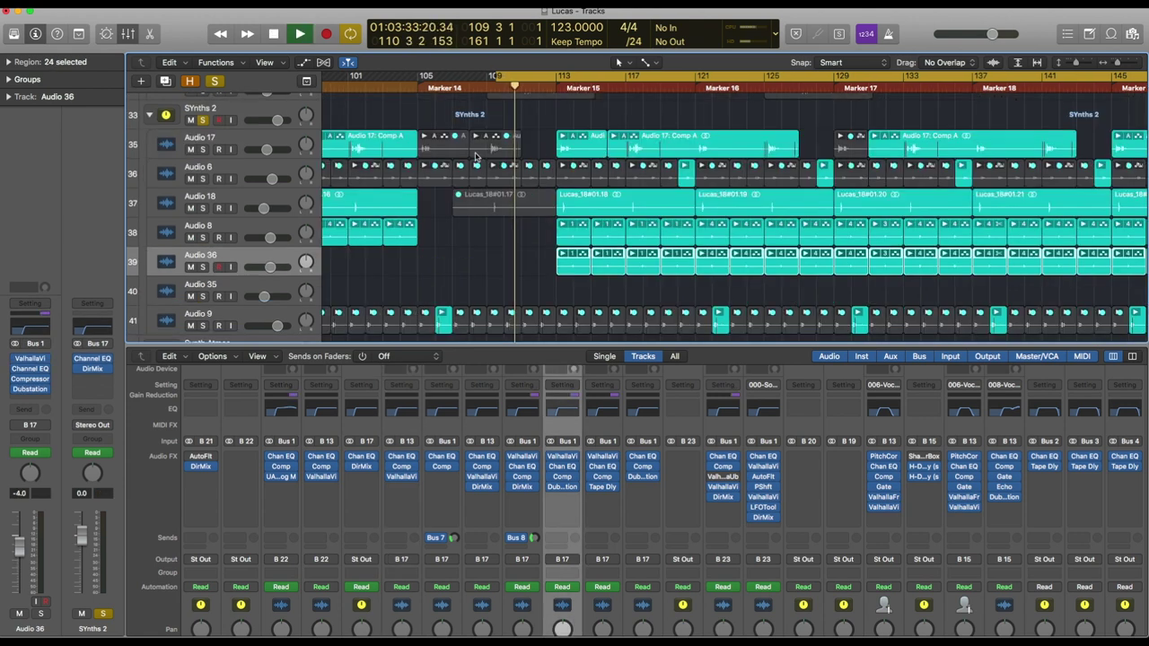
scroll(477, 156, "up", 3)
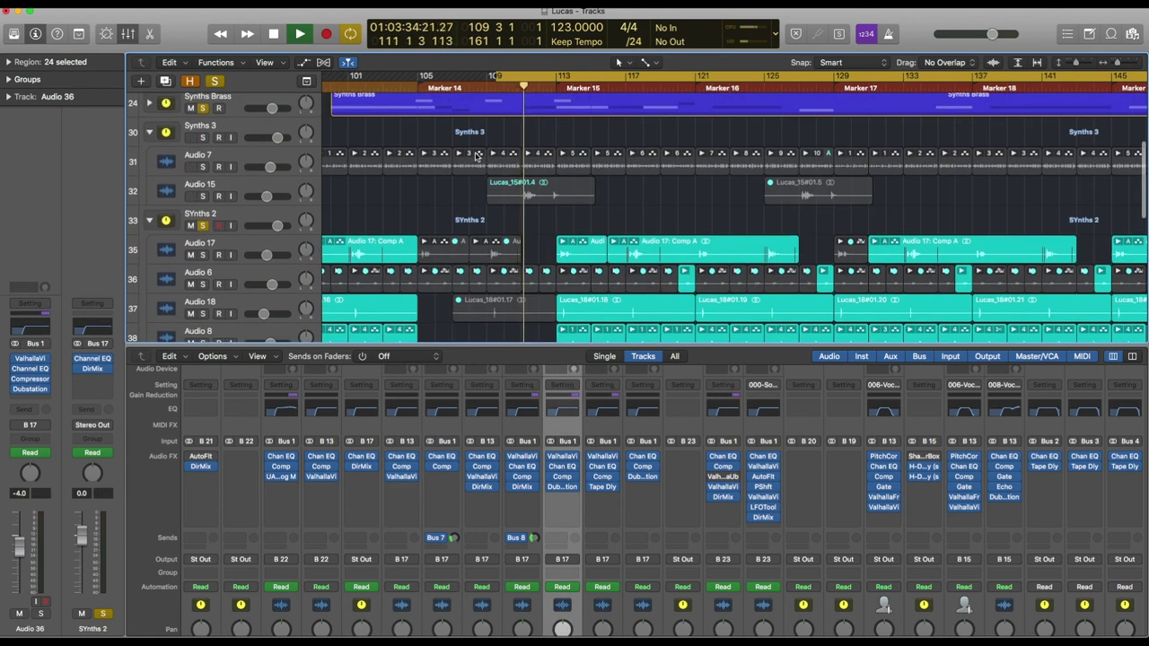
scroll(477, 155, "up", 1)
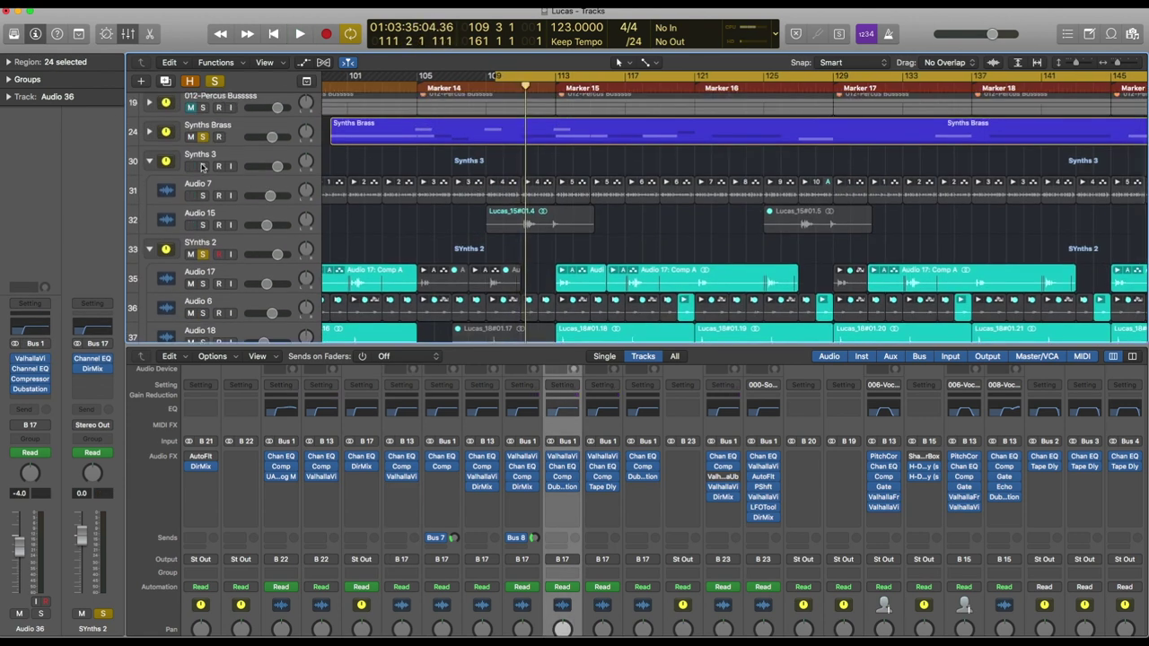
scroll(202, 167, "up", 1)
key("space")
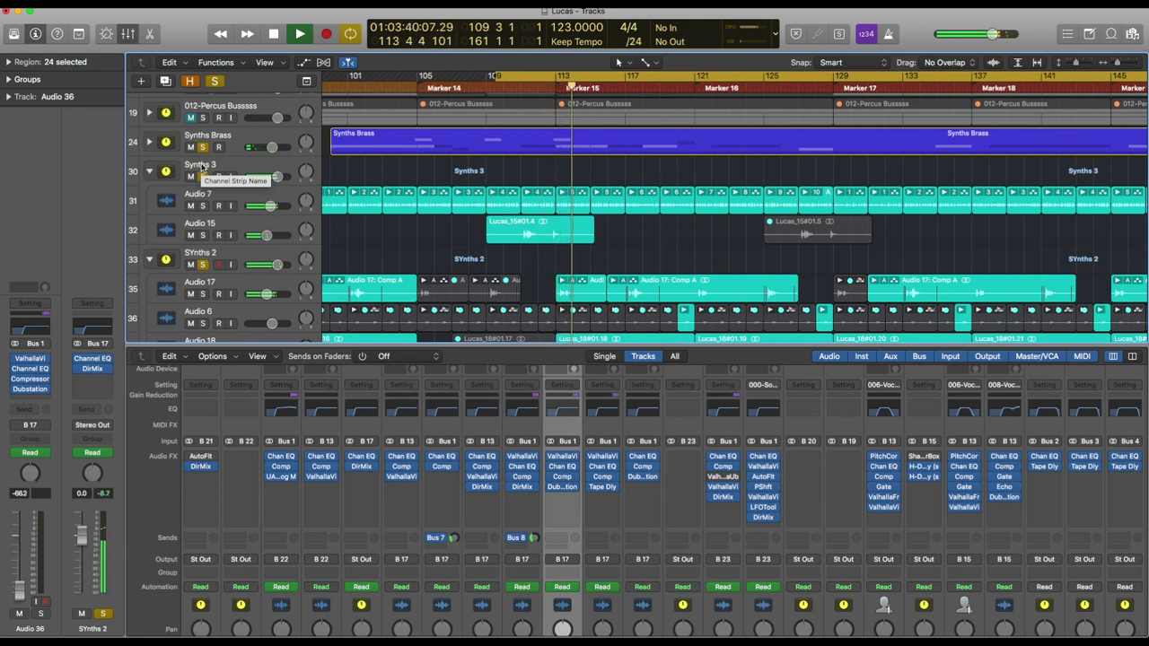
key("space")
Solo 011-Mid Drums Busssss, Sum 14 and Kick, and play them together with the soloed synth stacks
scroll(203, 167, "up", 2)
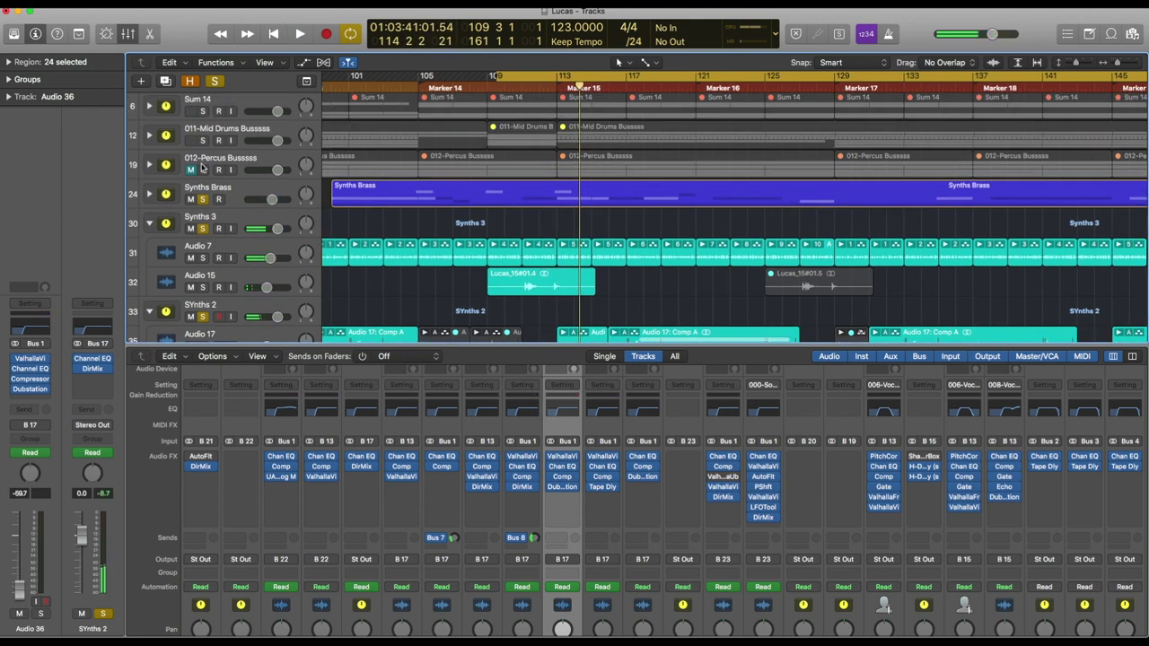
scroll(202, 167, "up", 1)
left_click(203, 176)
scroll(204, 176, "up", 1)
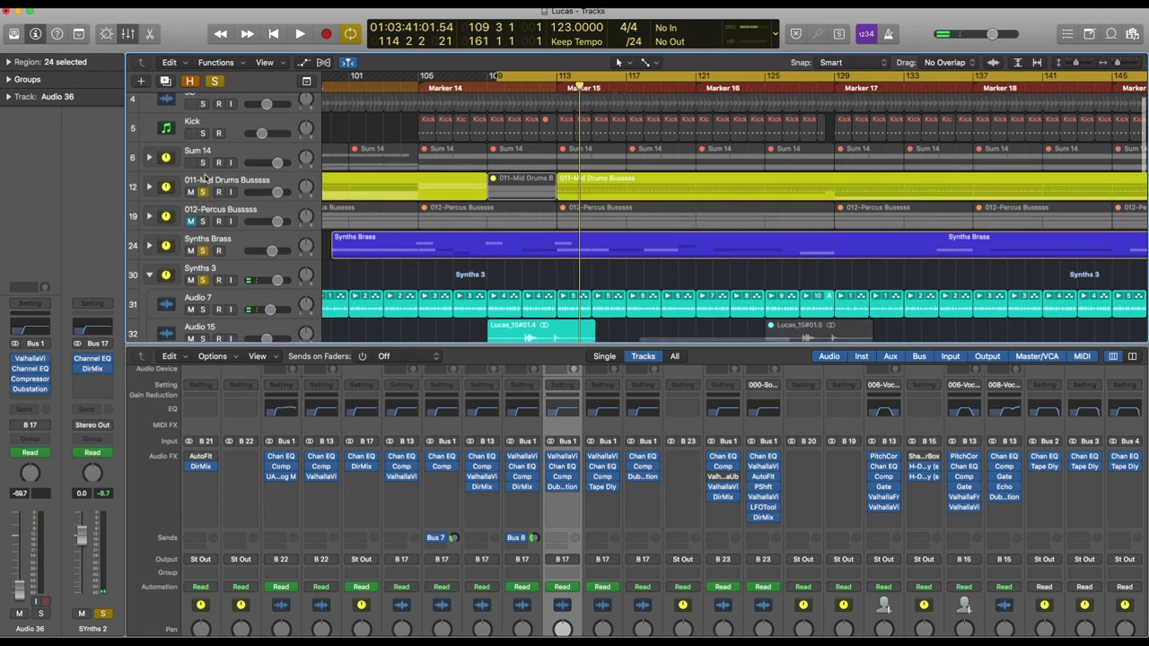
left_click(203, 171)
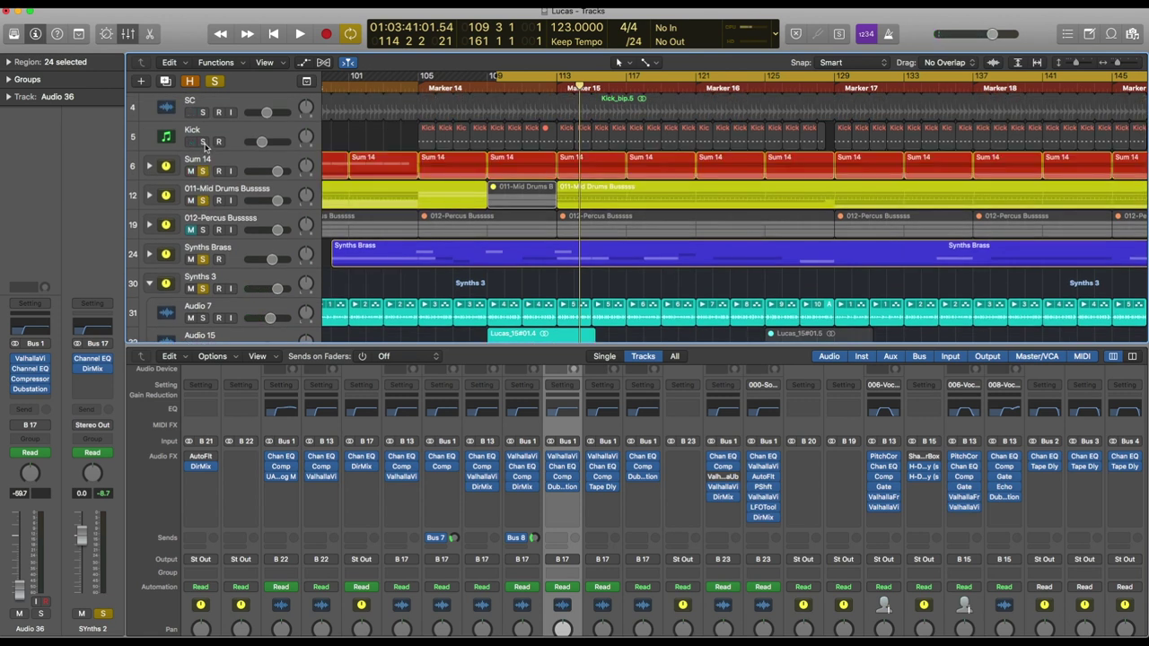
left_click(203, 142)
key("space")
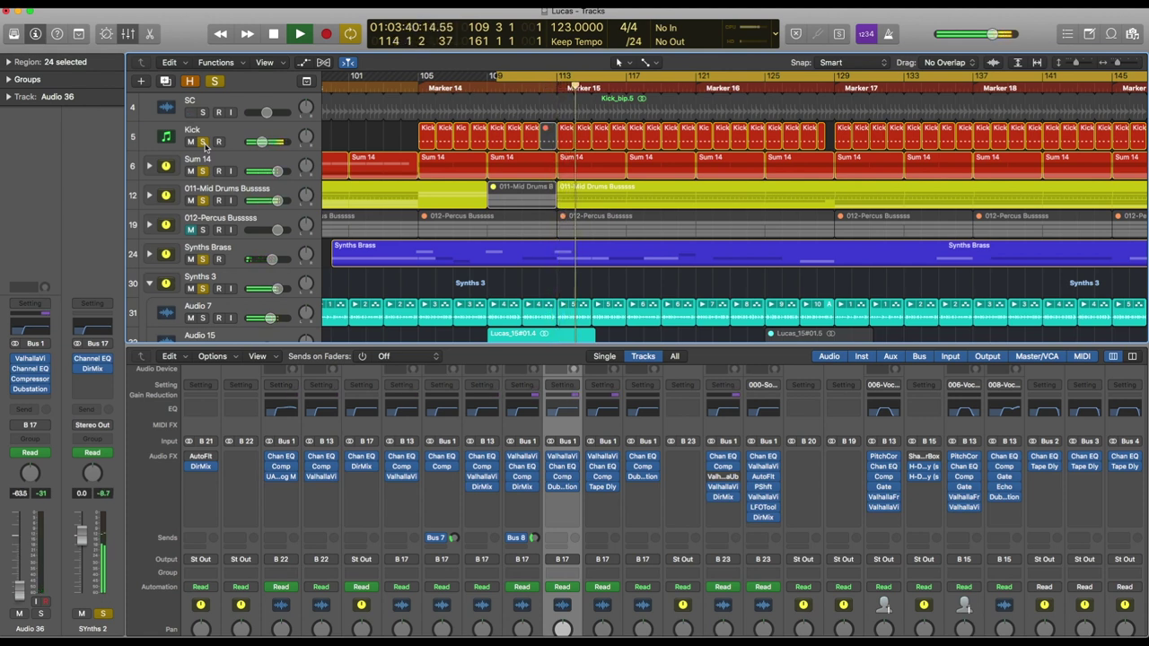
scroll(205, 146, "down", 15)
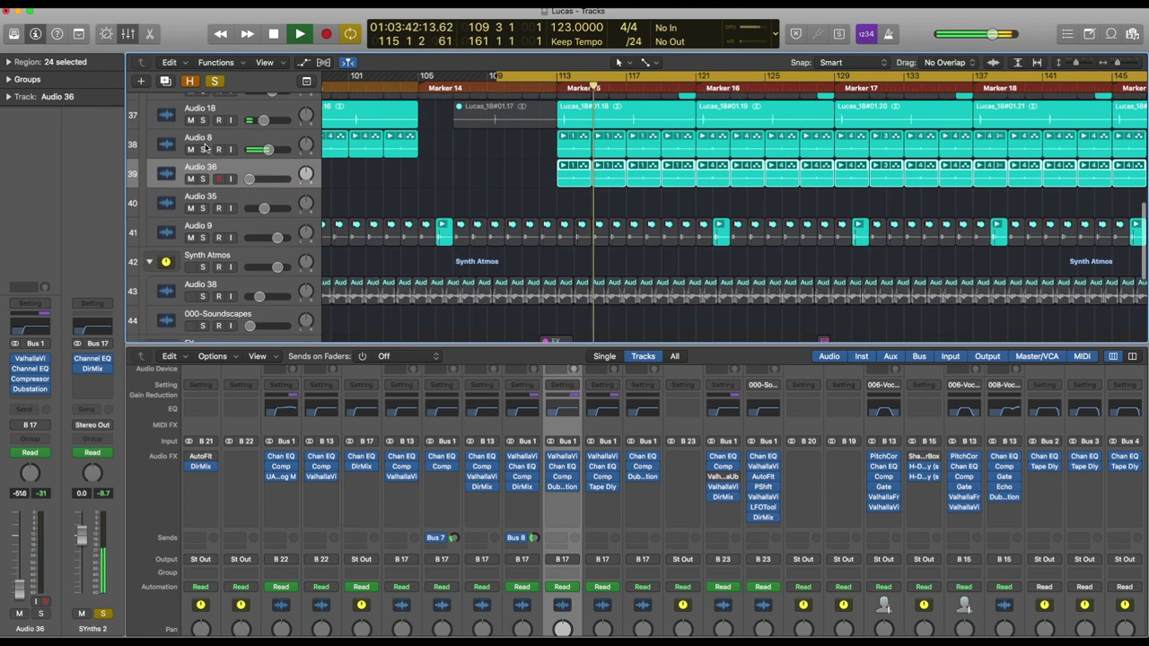
scroll(204, 146, "down", 1)
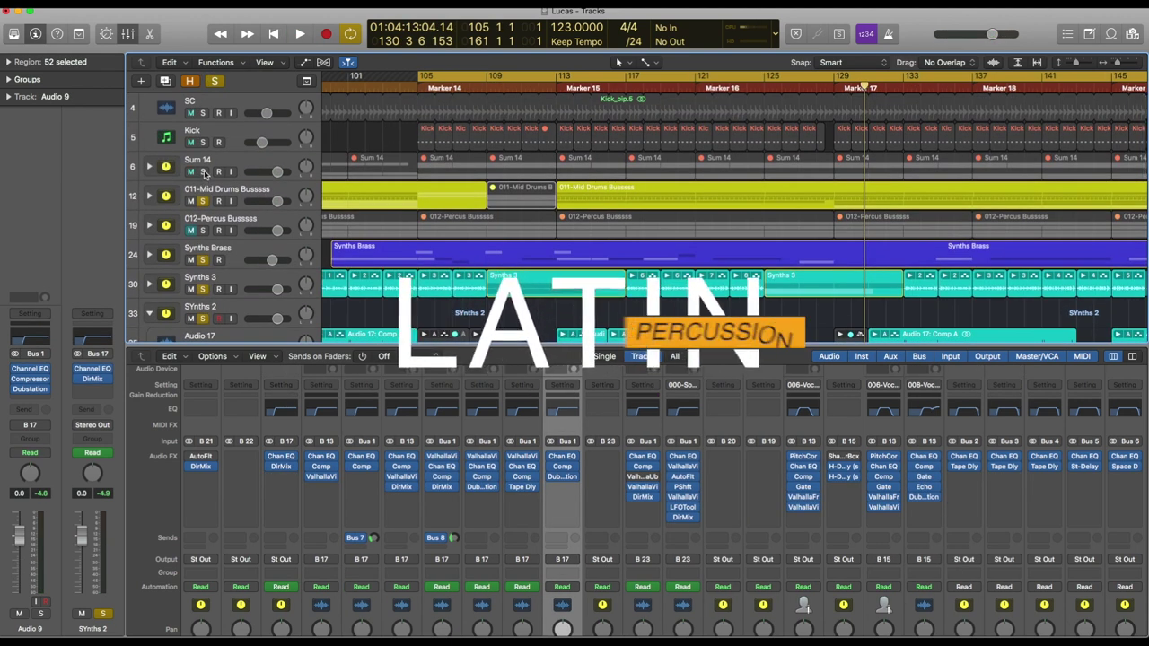
Solo Sum 14, Kick and SC, and expand the 012-Percus Busssss stack to show its percussion tracks
left_click(203, 142)
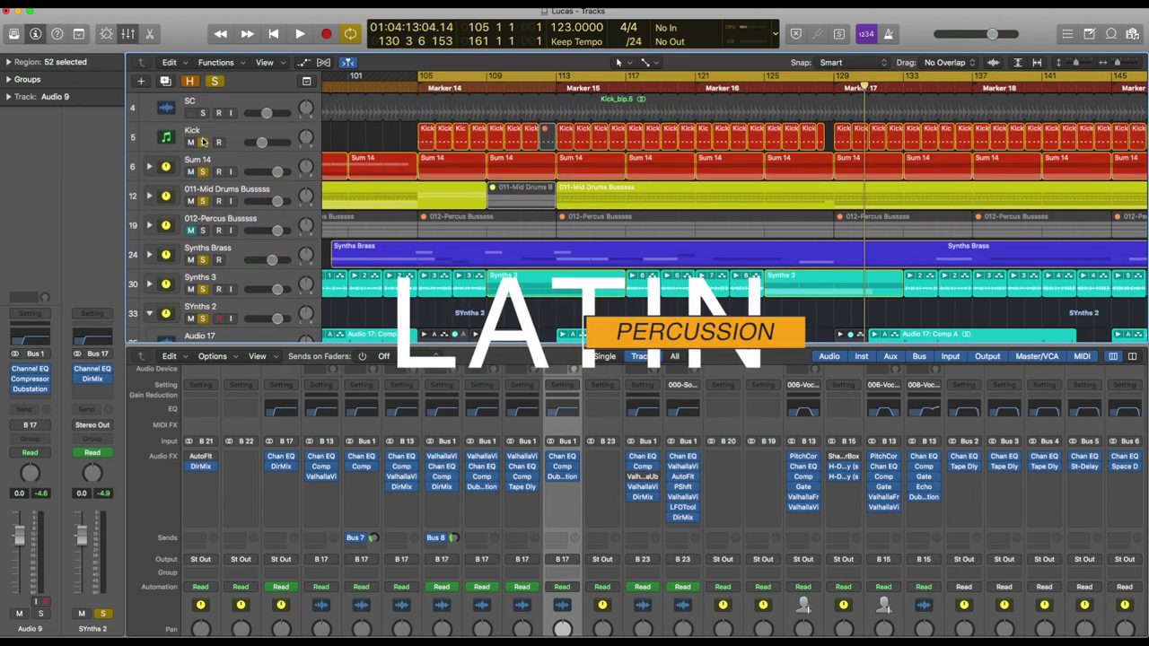
left_click(203, 112)
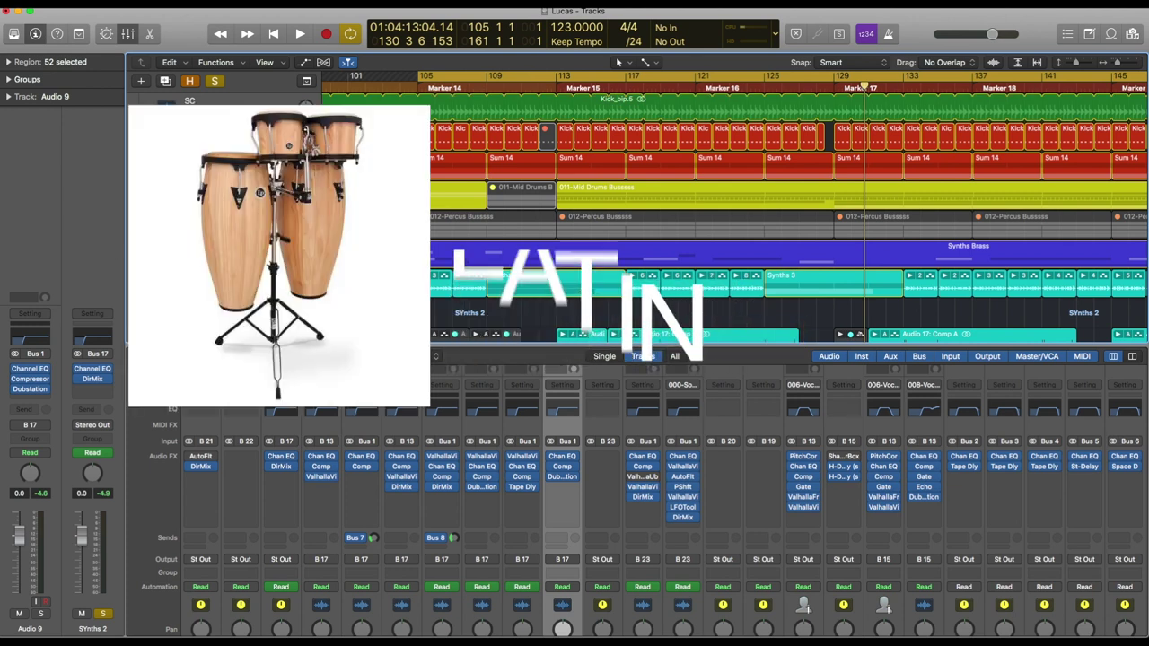
left_click(152, 217)
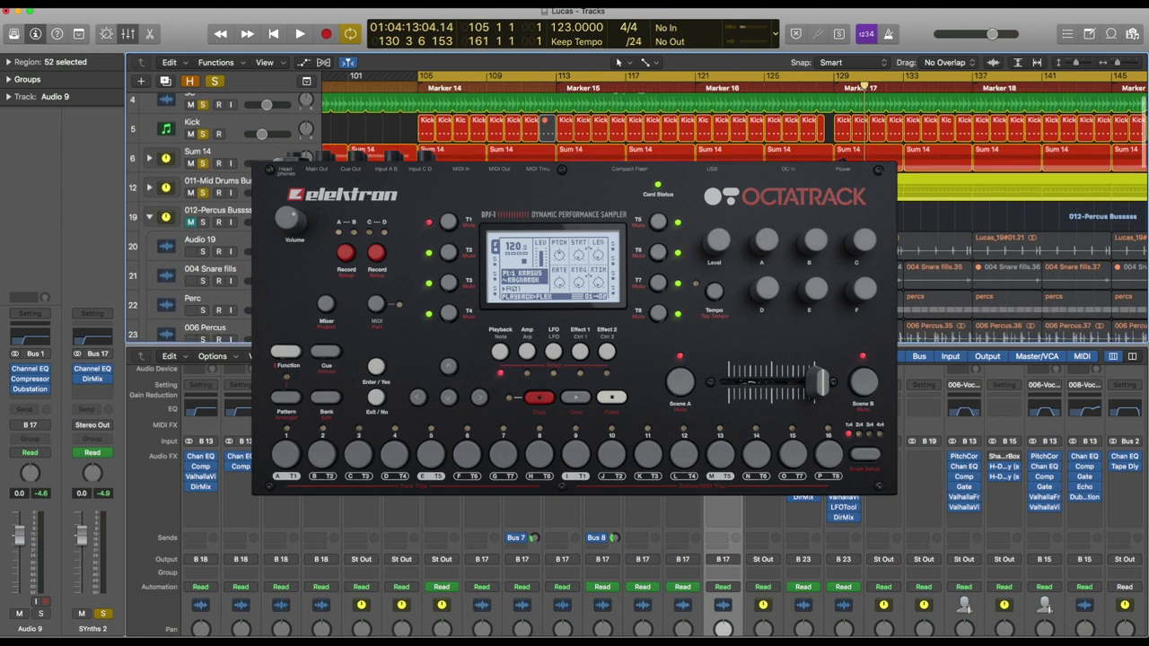
scroll(637, 217, "down", 3)
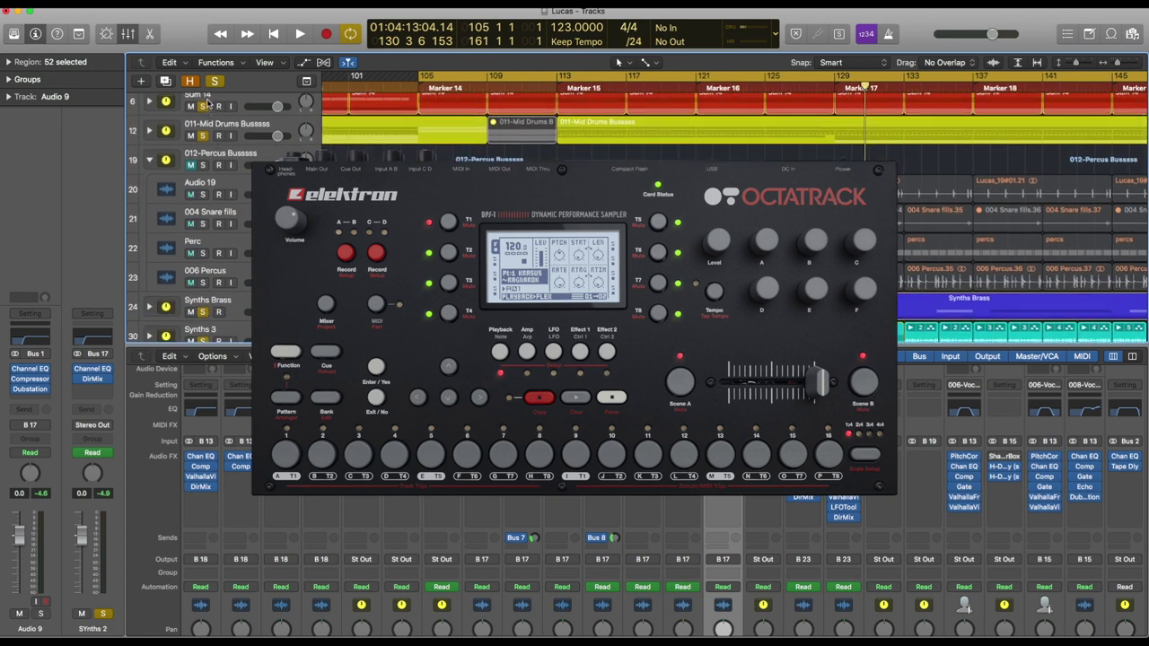
Clear all active solos, solo the 012-Percus Busssss stack and audition its percussion
left_click(214, 81)
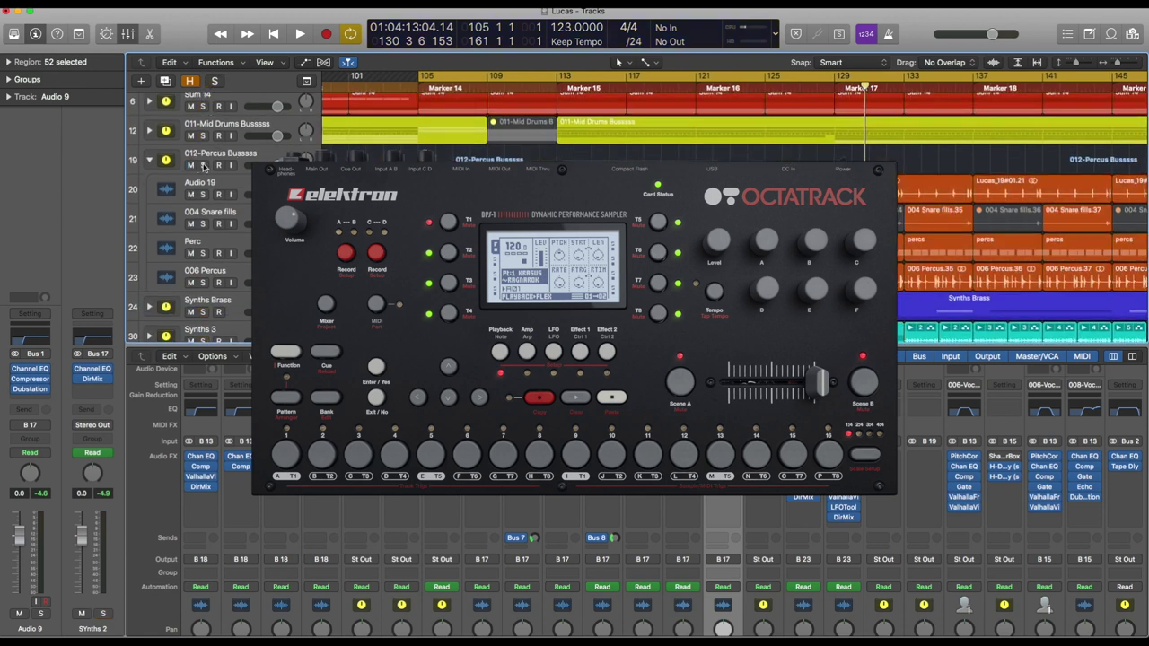
left_click(203, 165)
key("space")
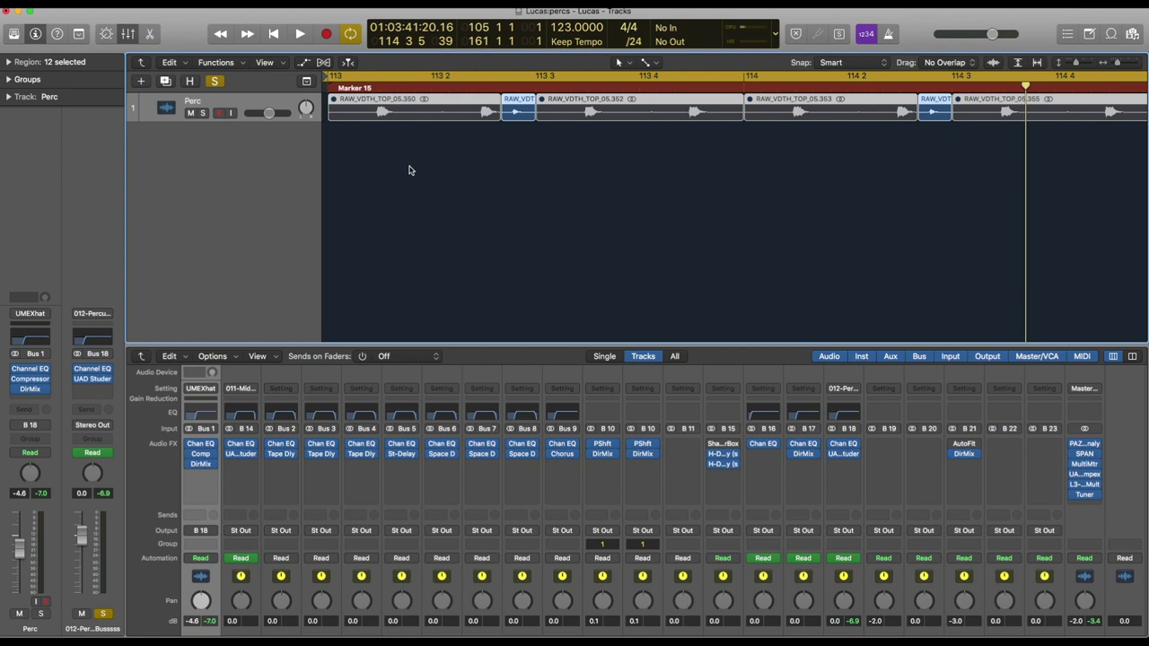
Examine the sliced regions inside the Perc track's percs folder and return to the main arrangement
key("super+Left")
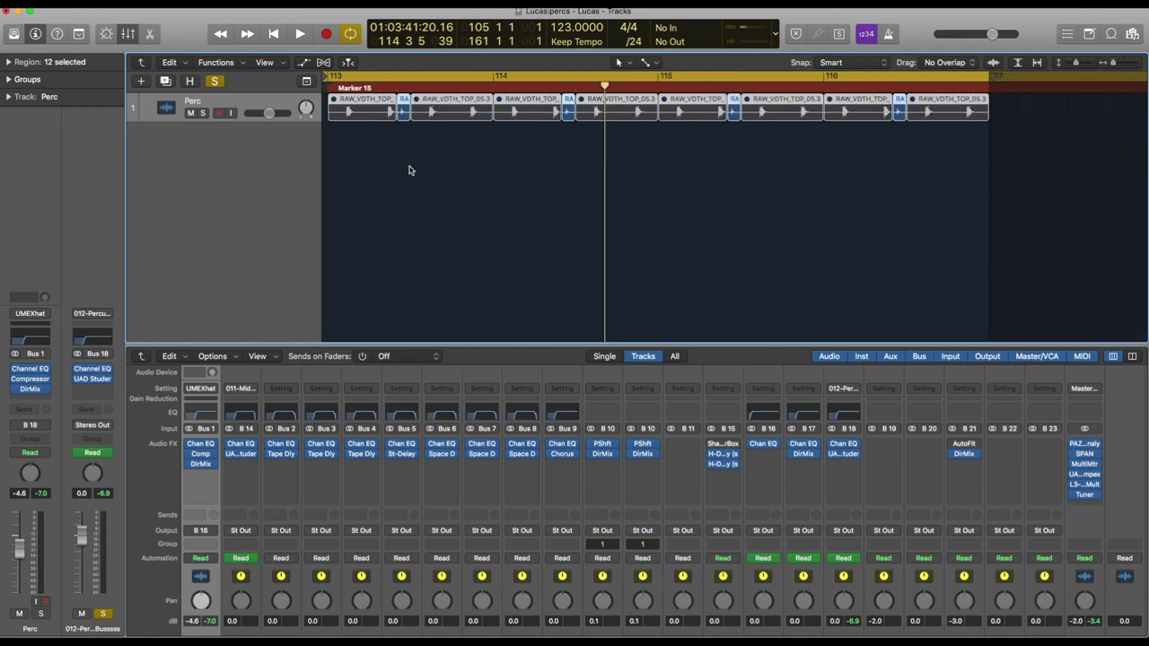
left_click(142, 63)
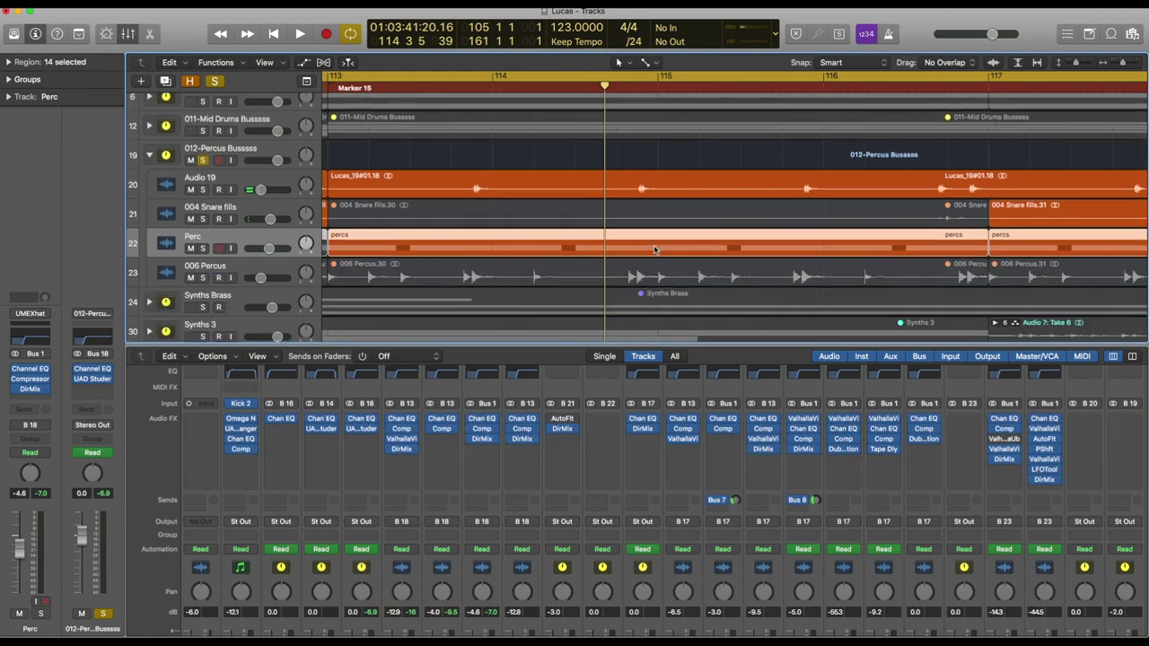
key("super+Left")
key("super+Left")
key("super+Left")
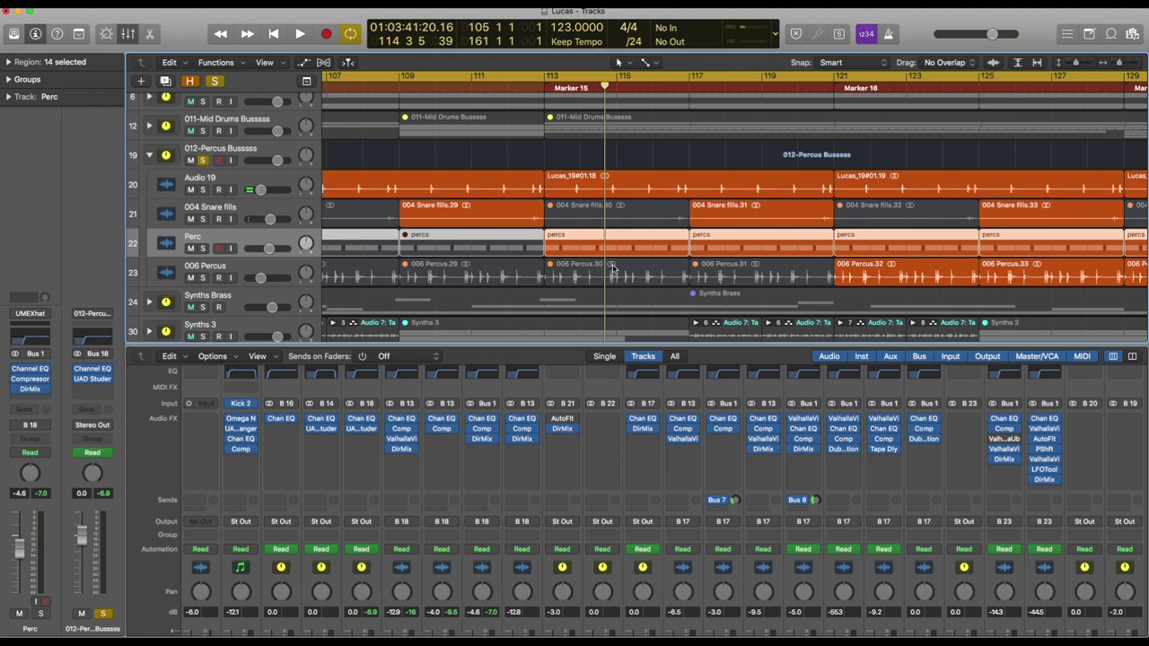
Play the soloed percussion stack from bar 121 at Marker 16 to hear the 006 Percus regions
scroll(556, 106, "right", 5)
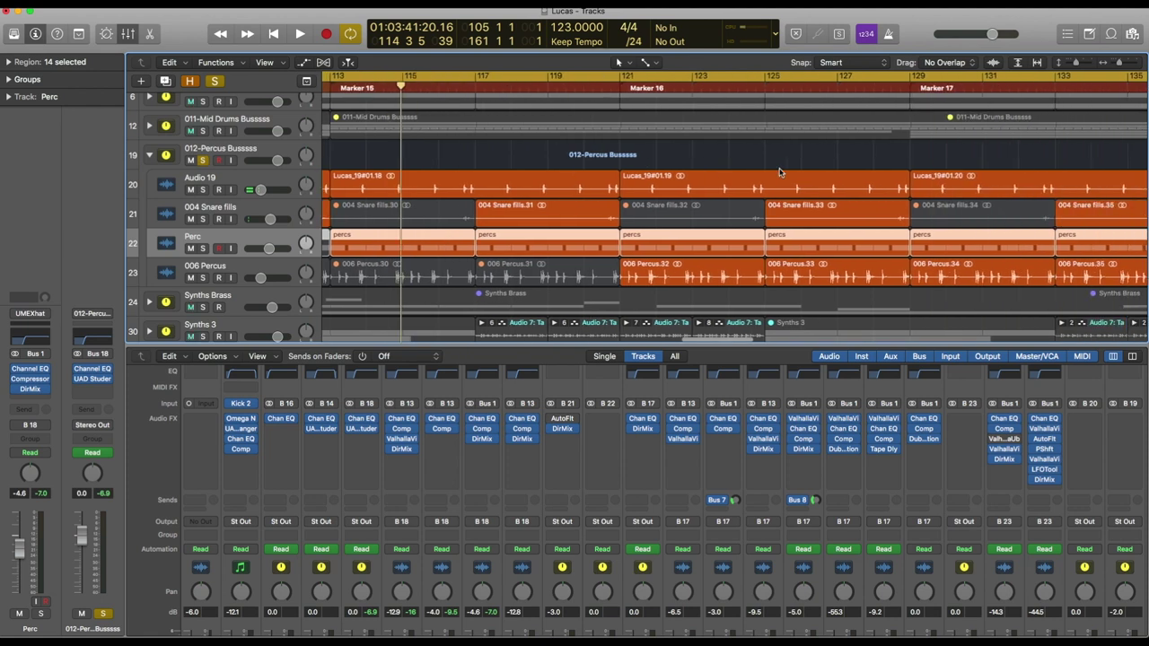
left_click(572, 87)
key("space")
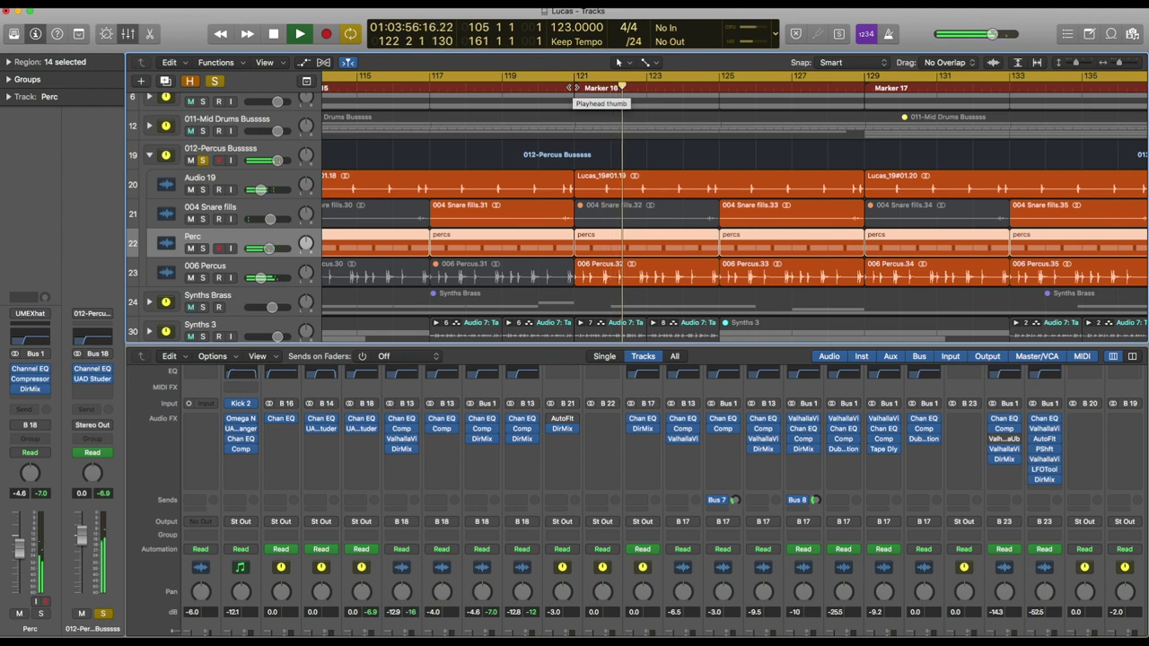
scroll(722, 140, "right", 3)
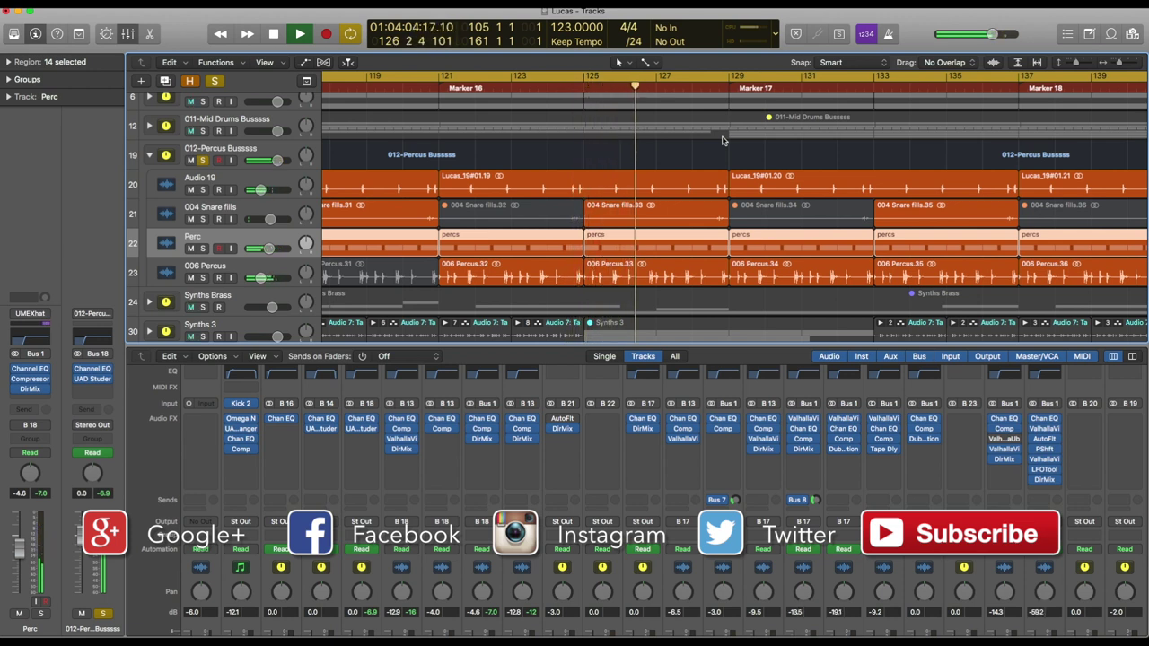
key("space")
Solo 011-Mid Drums Busssss, Sum 14, Kick and the three synth stacks, and play them together with the percussion stack
left_click(203, 160)
left_click(203, 160)
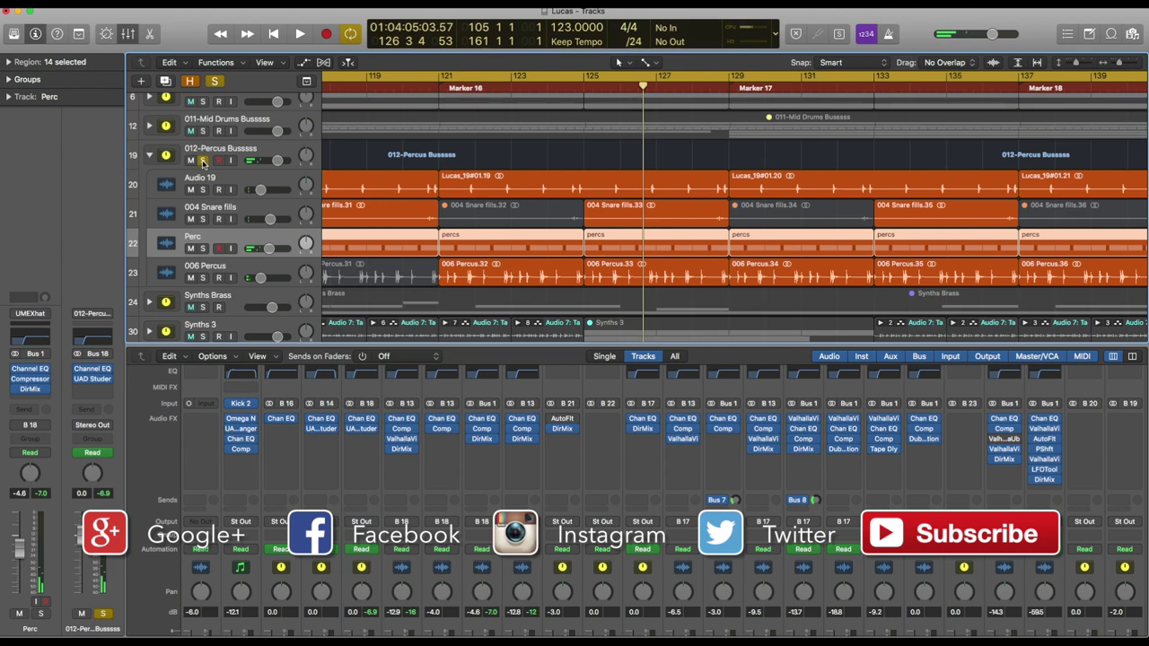
left_click(203, 131)
scroll(202, 152, "up", 3)
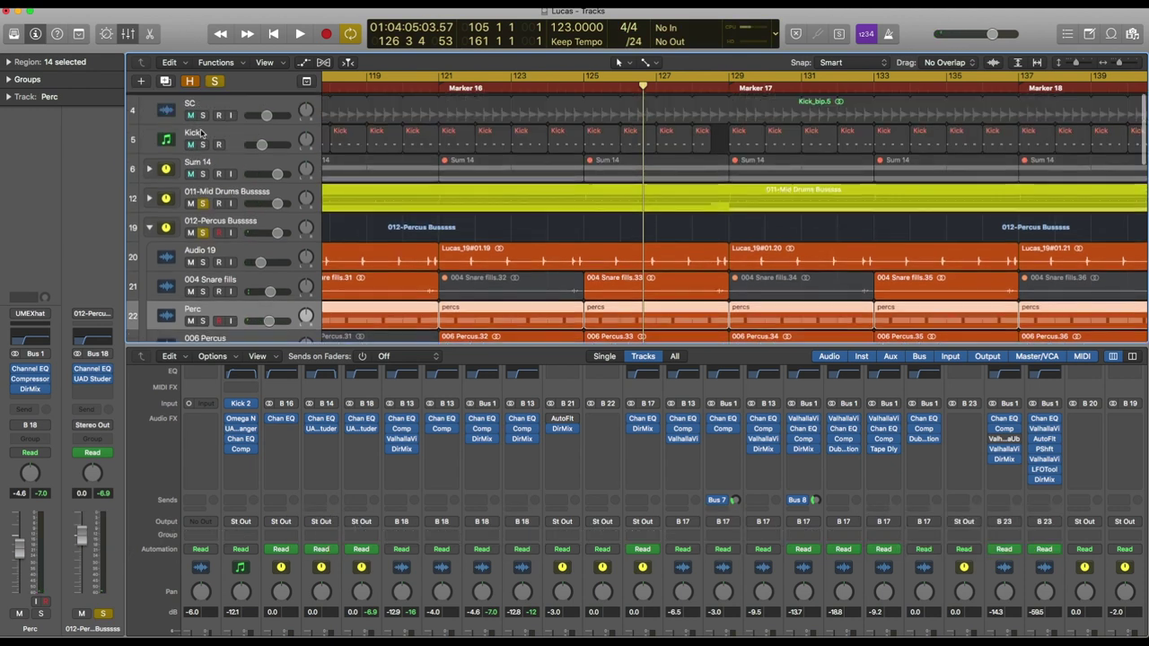
left_click(203, 171)
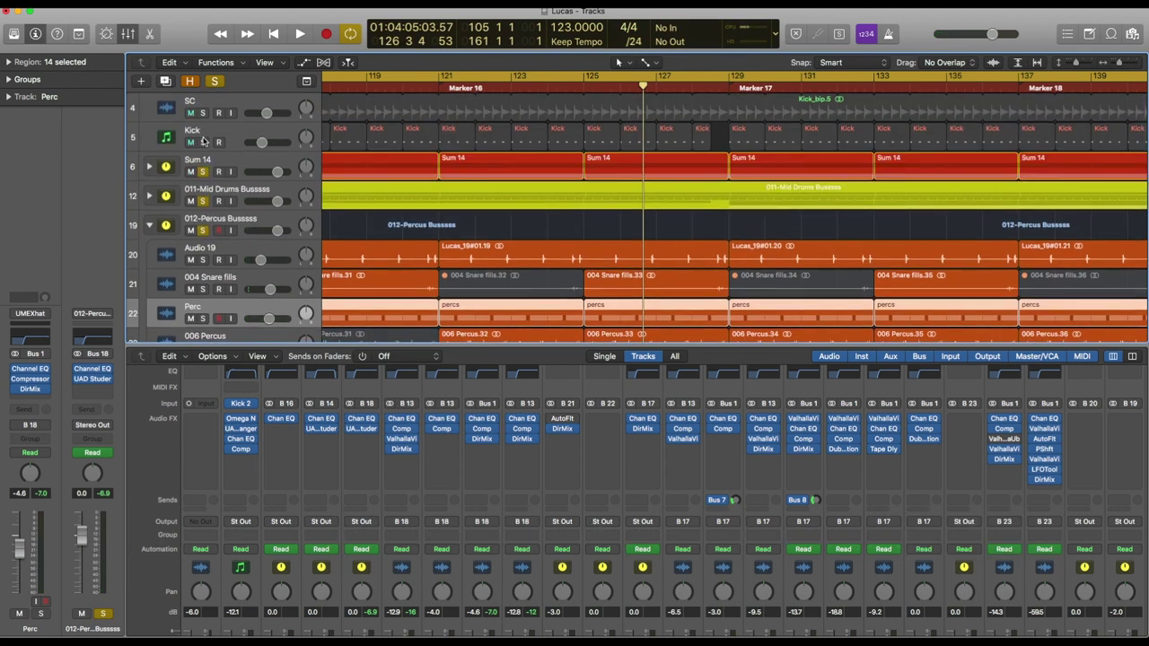
left_click(203, 142)
scroll(216, 179, "down", 5)
key("space")
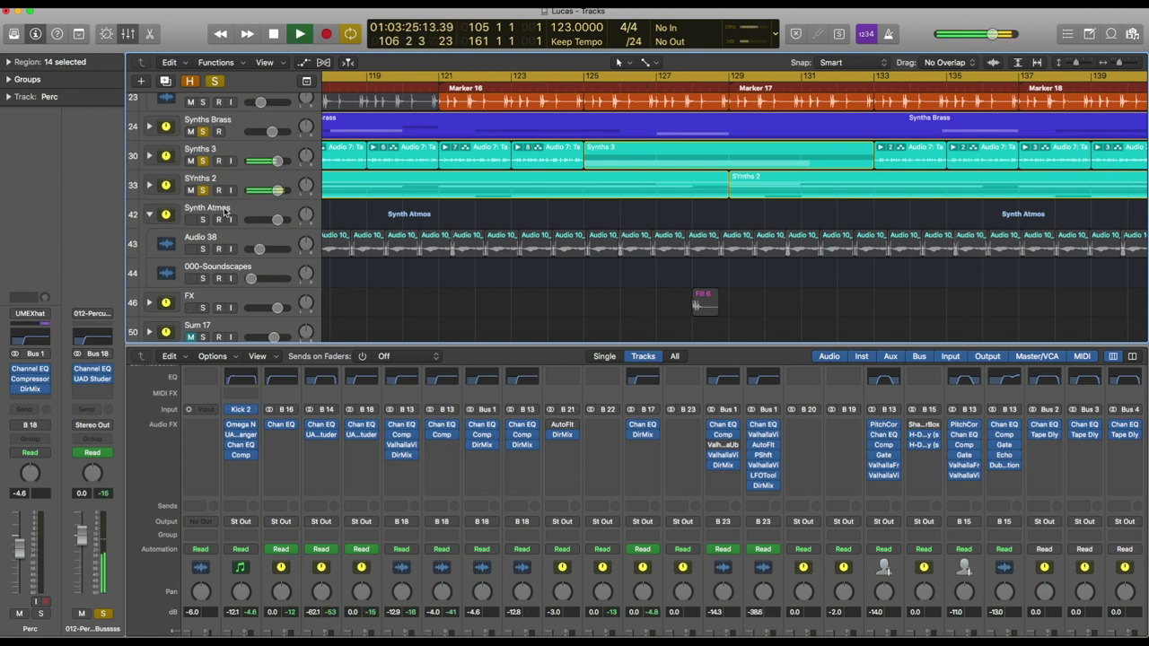
scroll(261, 160, "up", 4)
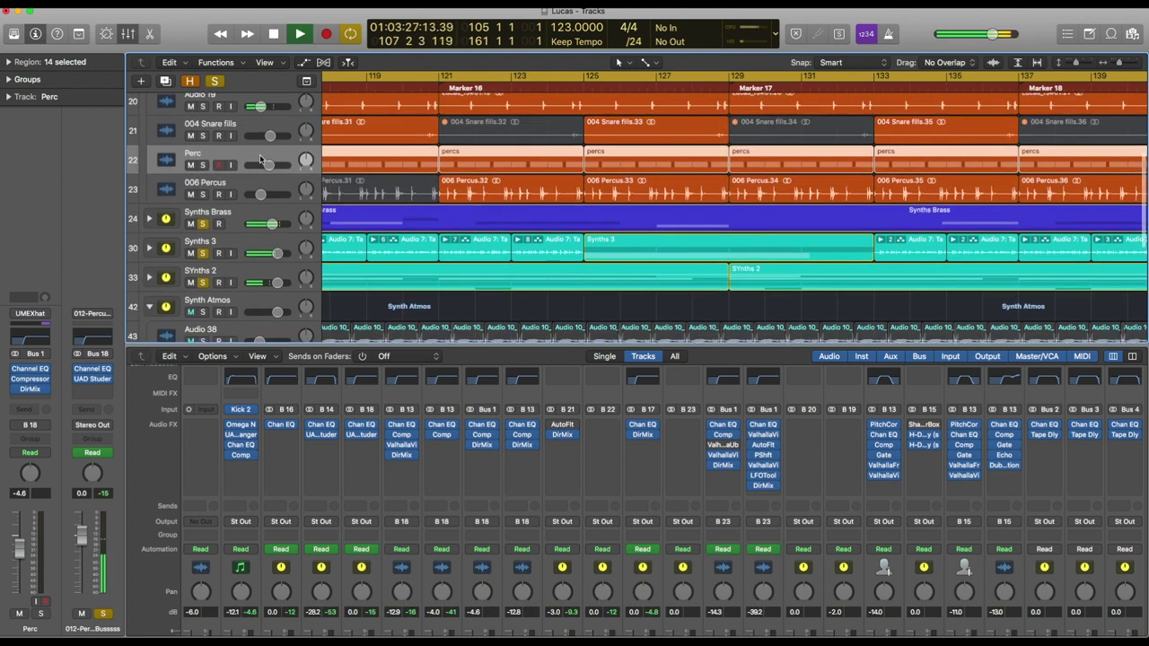
scroll(398, 176, "up", 1)
scroll(398, 176, "left", 4)
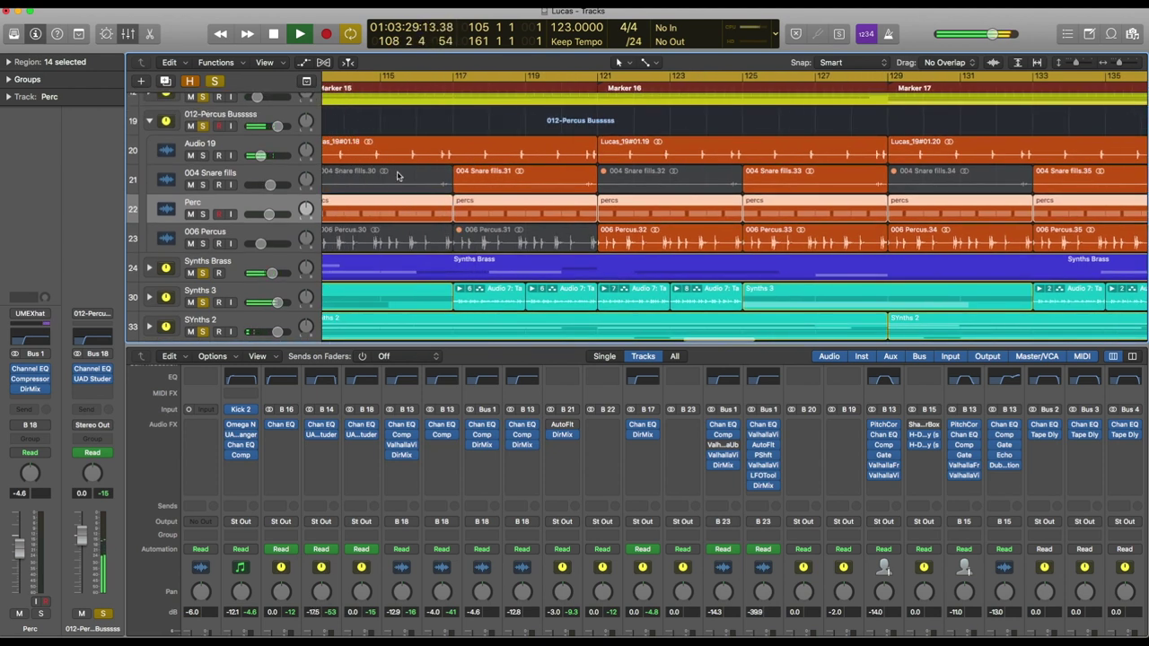
Display the track automation, set Audio 19's volume to -16.6 dB, and hide the automation
key("a")
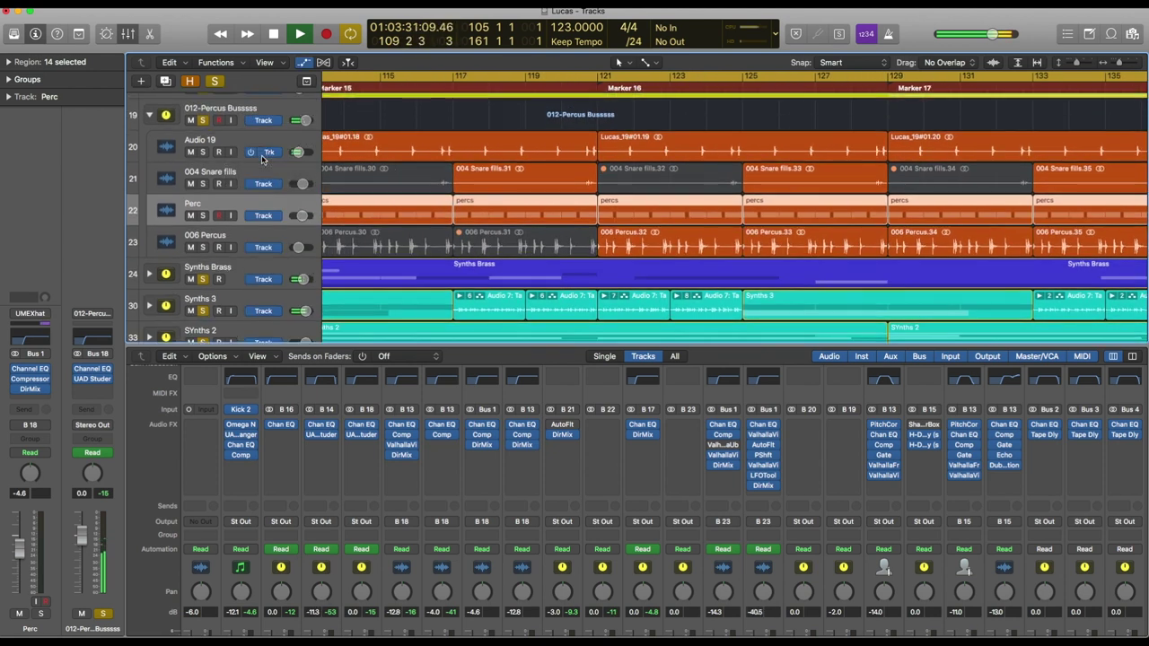
scroll(263, 160, "up", 2)
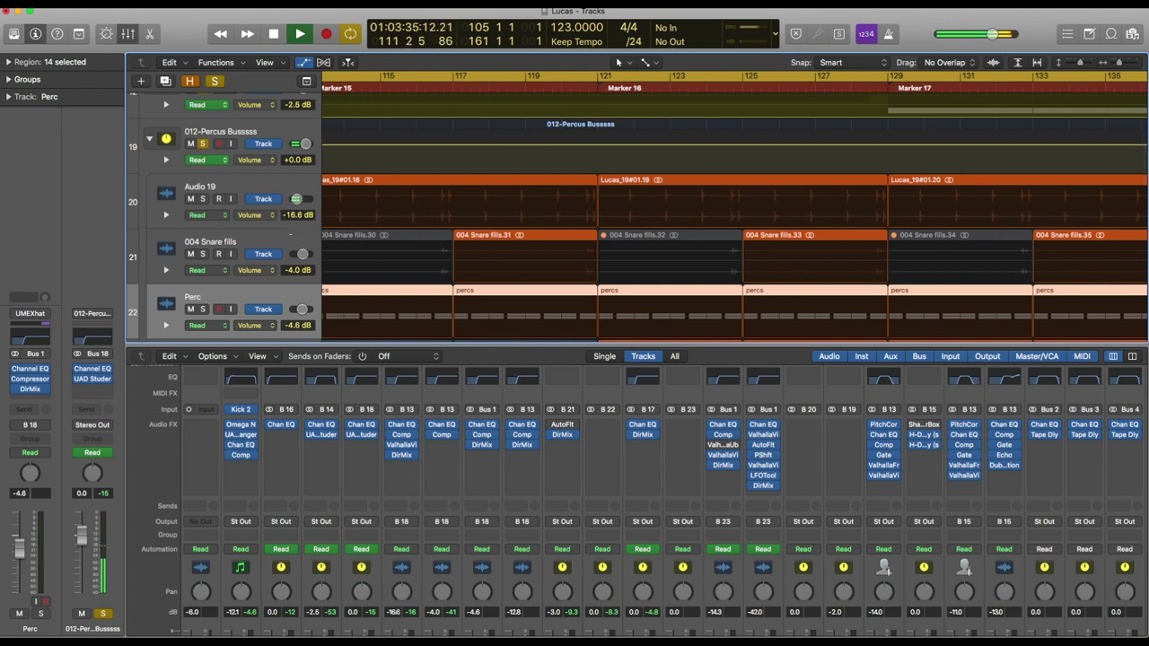
key("a")
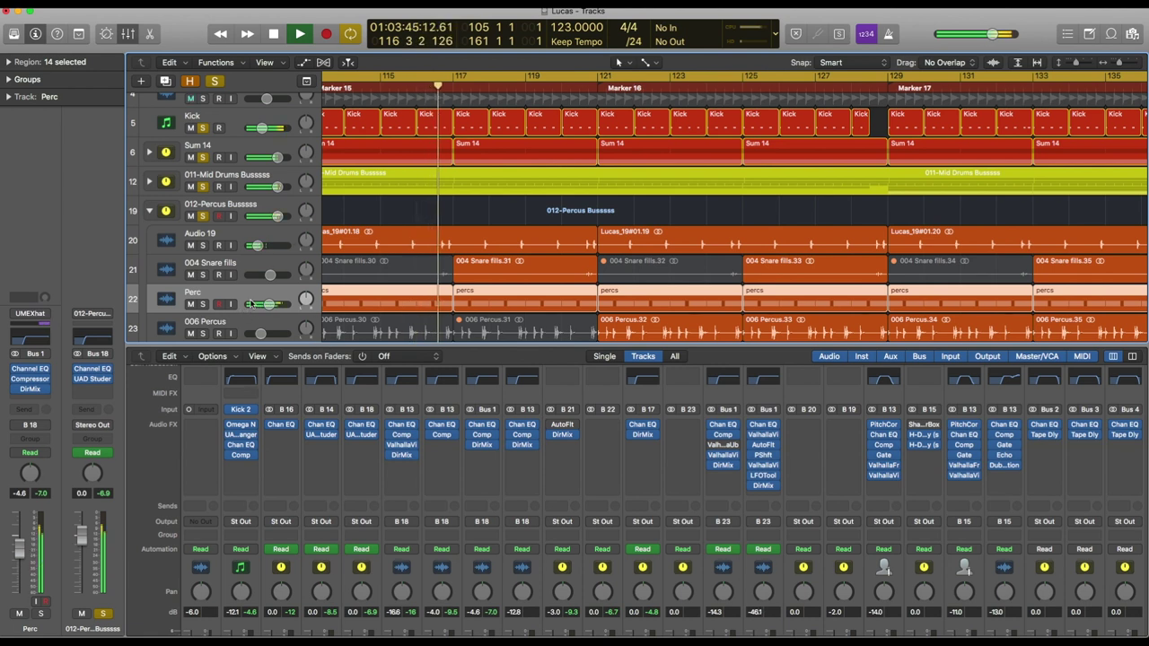
Show the track automation again and set the Perc track's volume to -6.6 dB during playback
key("a")
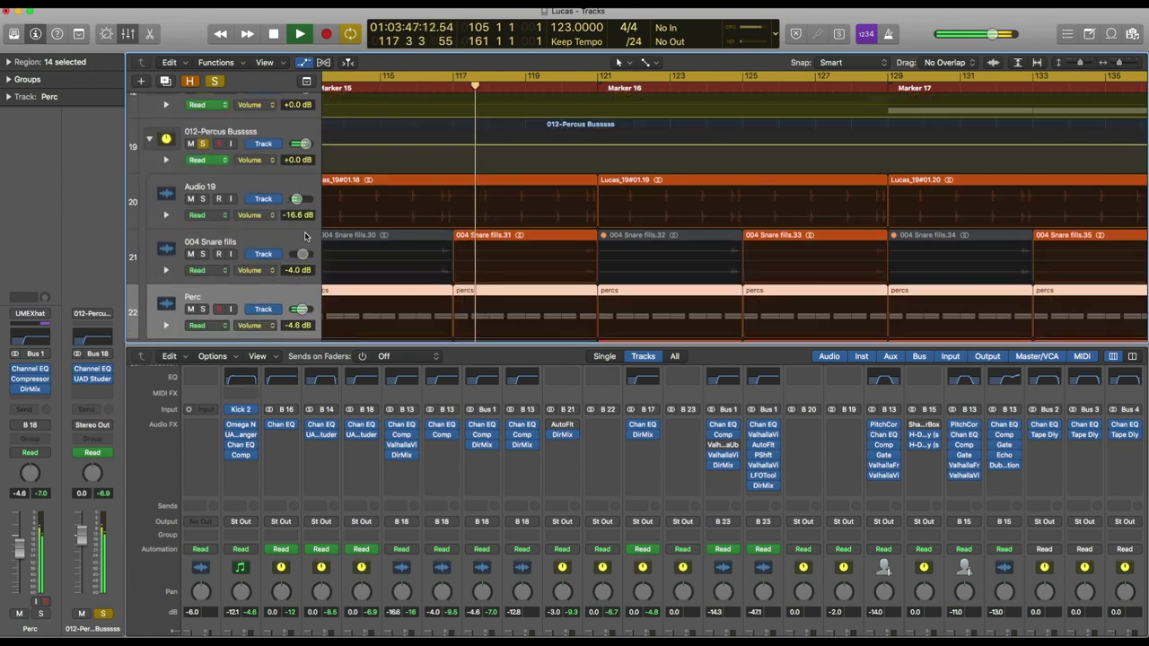
scroll(302, 251, "down", 3)
scroll(302, 252, "down", 1)
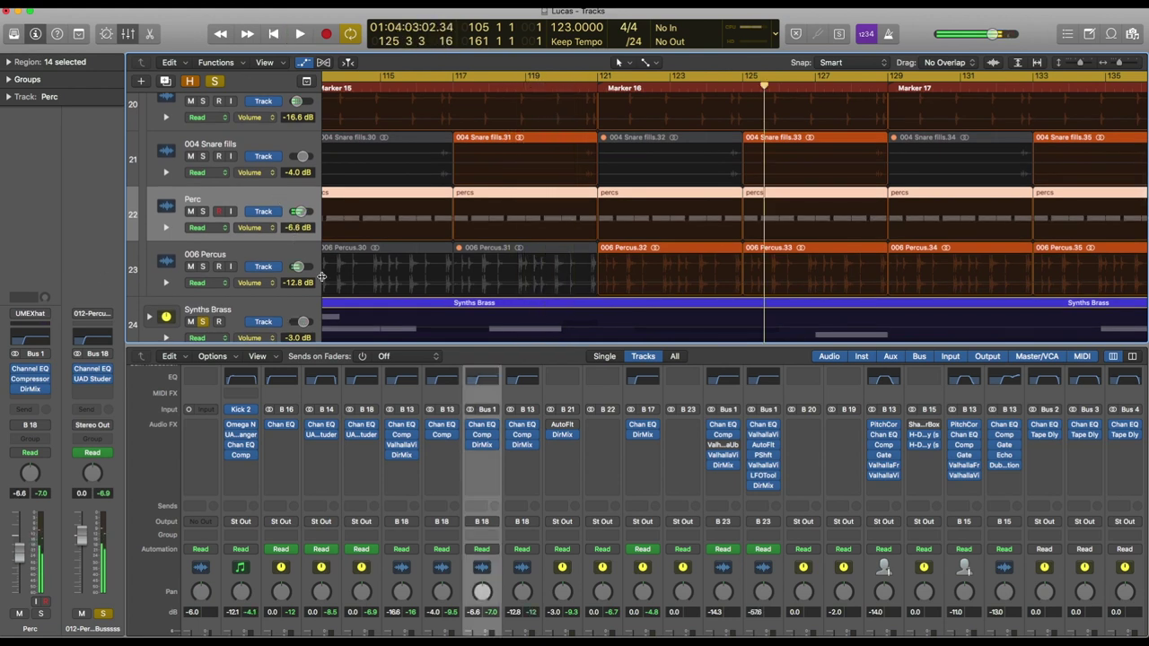
scroll(321, 277, "up", 3)
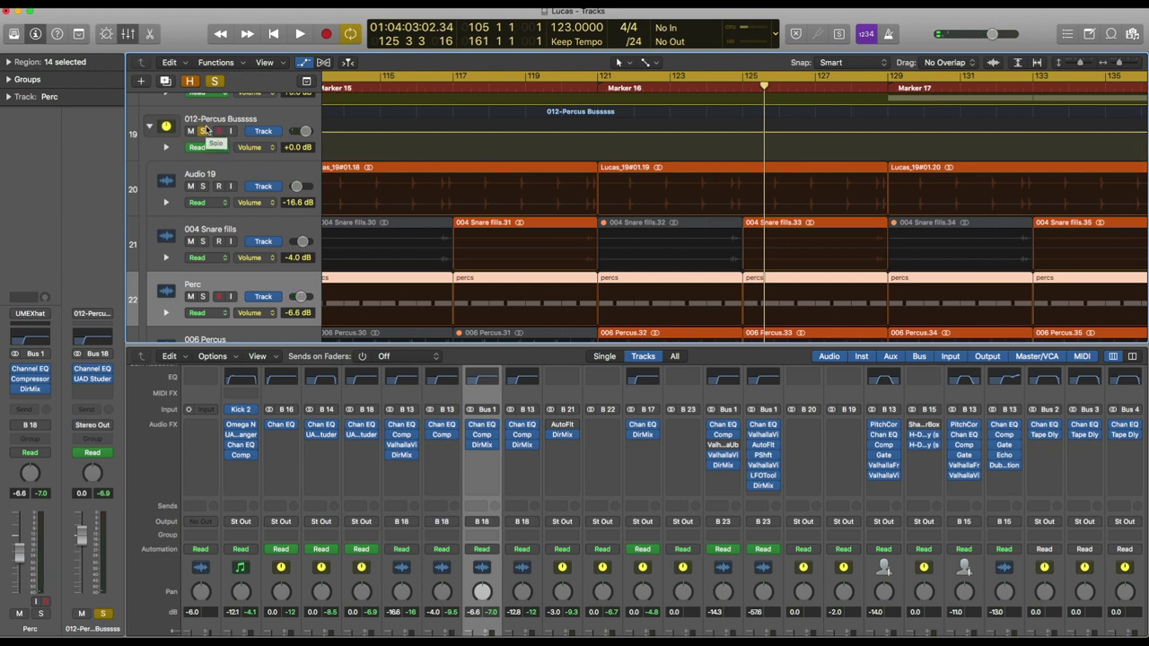
Solo only the Synth Atmos stack, play it from bar 105, and select its Audio 38 track
key("ctrl+Left")
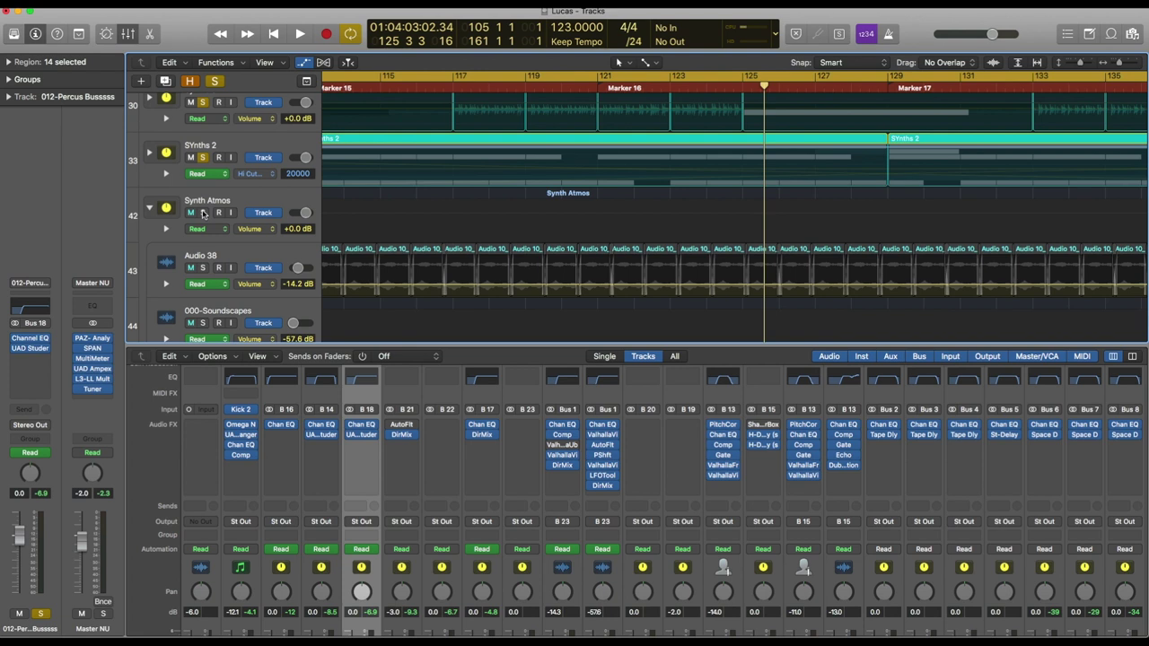
scroll(526, 252, "up", 5)
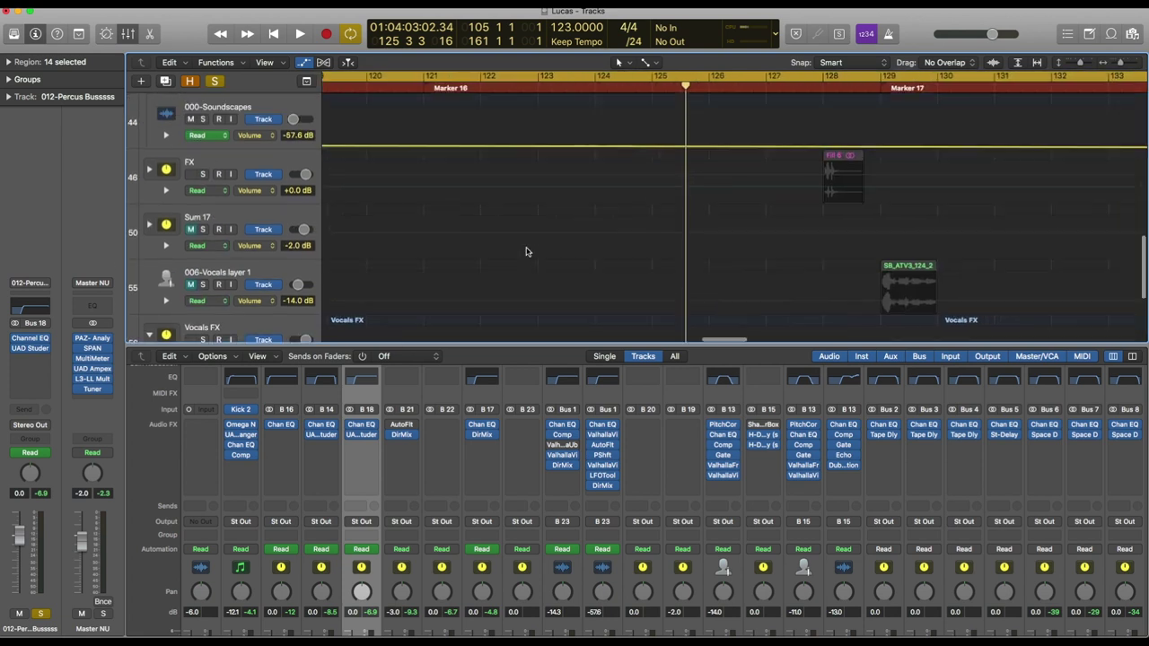
scroll(526, 251, "left", 15)
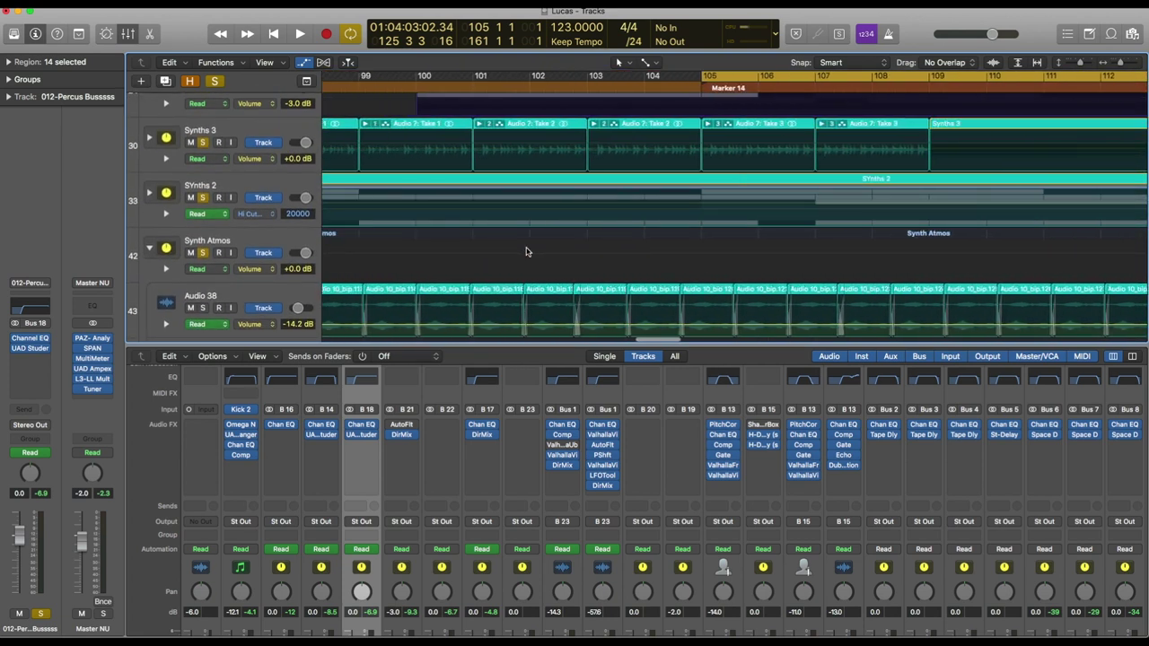
left_click(364, 231)
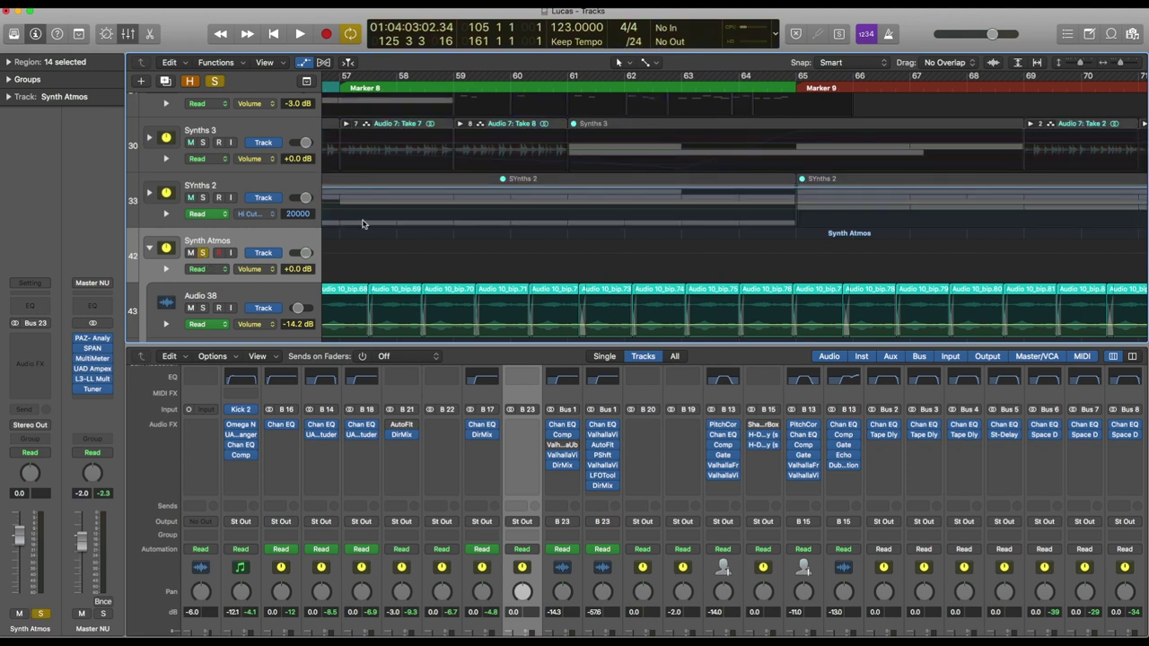
key("space")
scroll(364, 225, "down", 3)
scroll(364, 225, "up", 2)
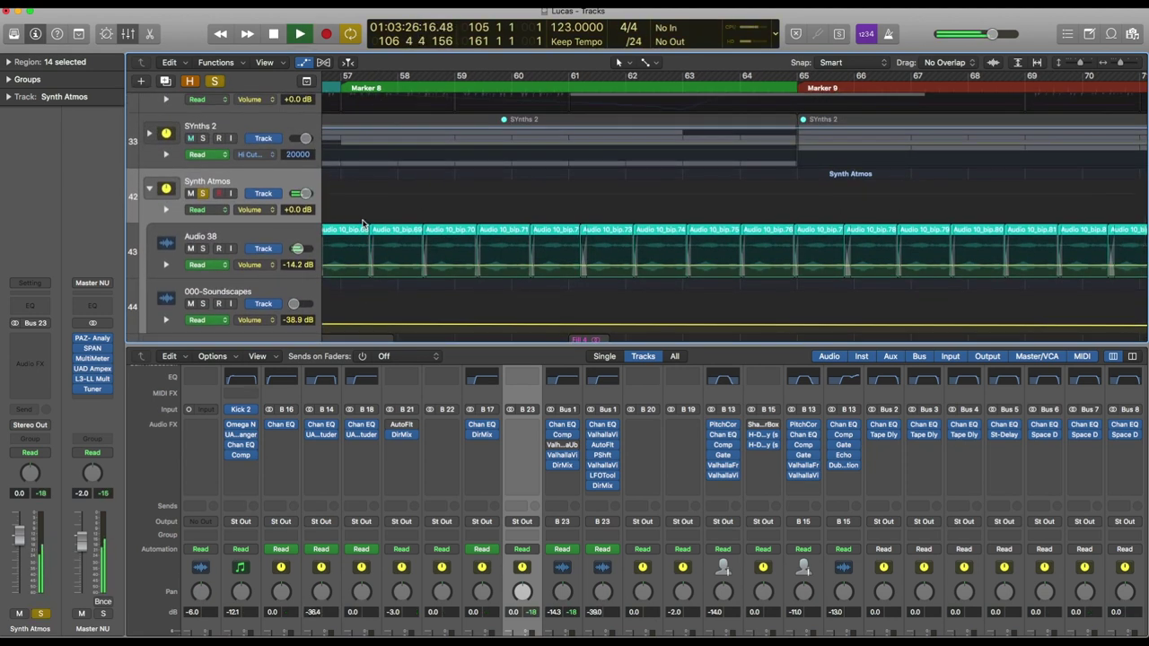
left_click(271, 234)
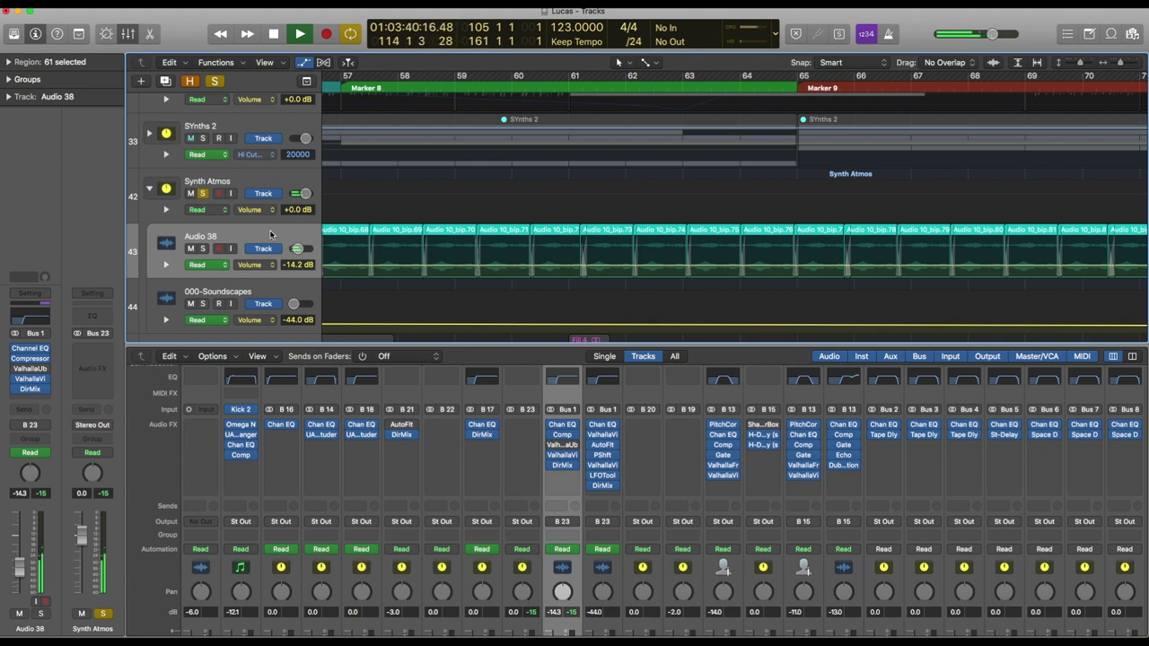
Set the cycle range to bars 161 to 193 and play the soloed Synth Atmos stack through it
left_click_drag(528, 75, 959, 70)
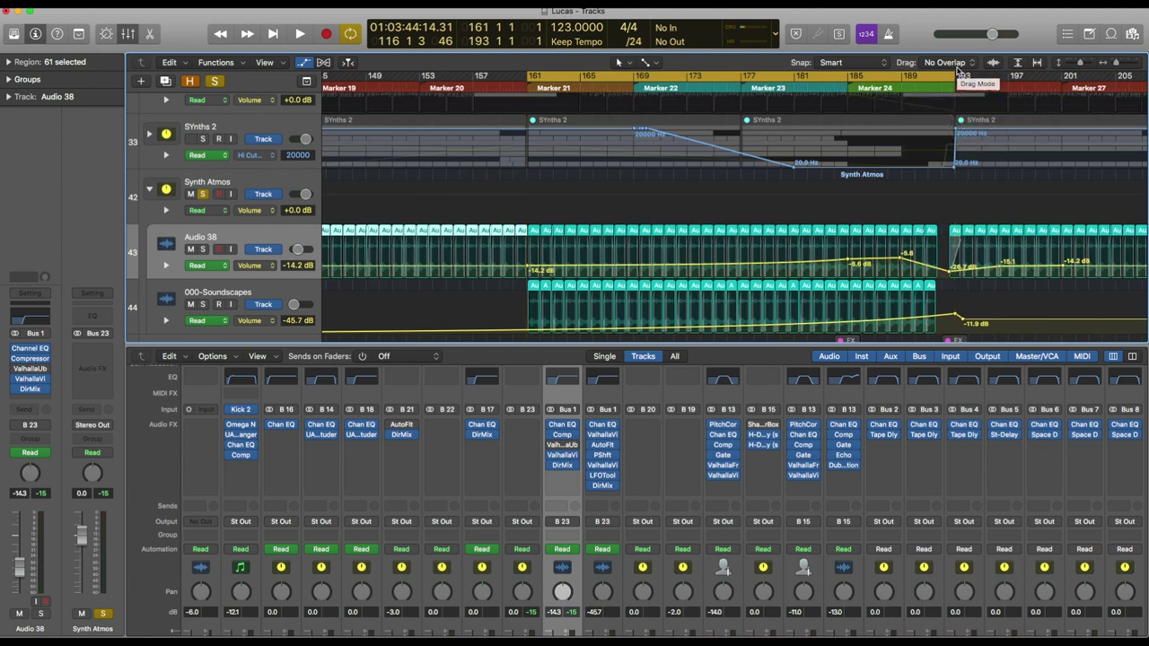
scroll(1018, 162, "left", 10)
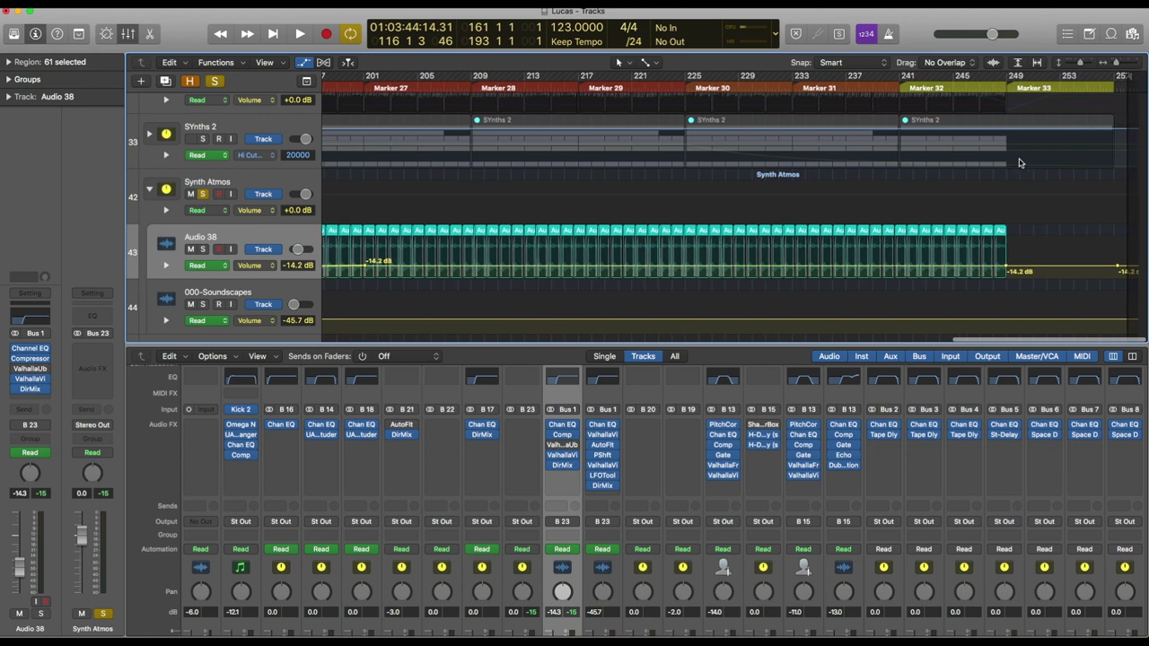
scroll(1019, 162, "right", 3)
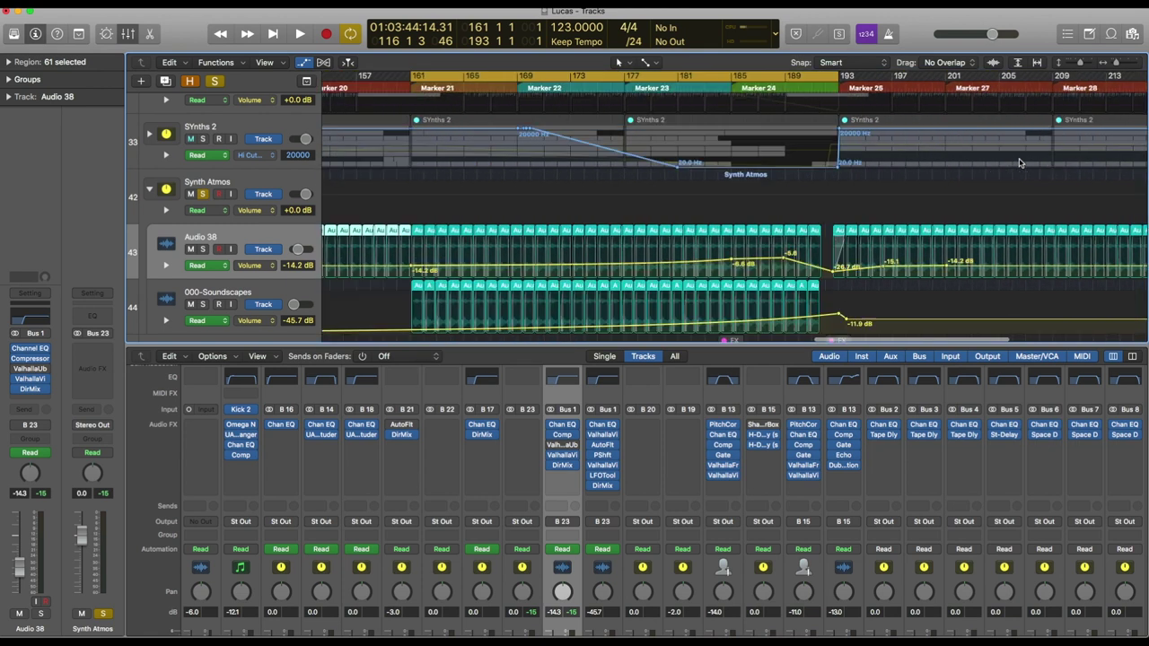
key("space")
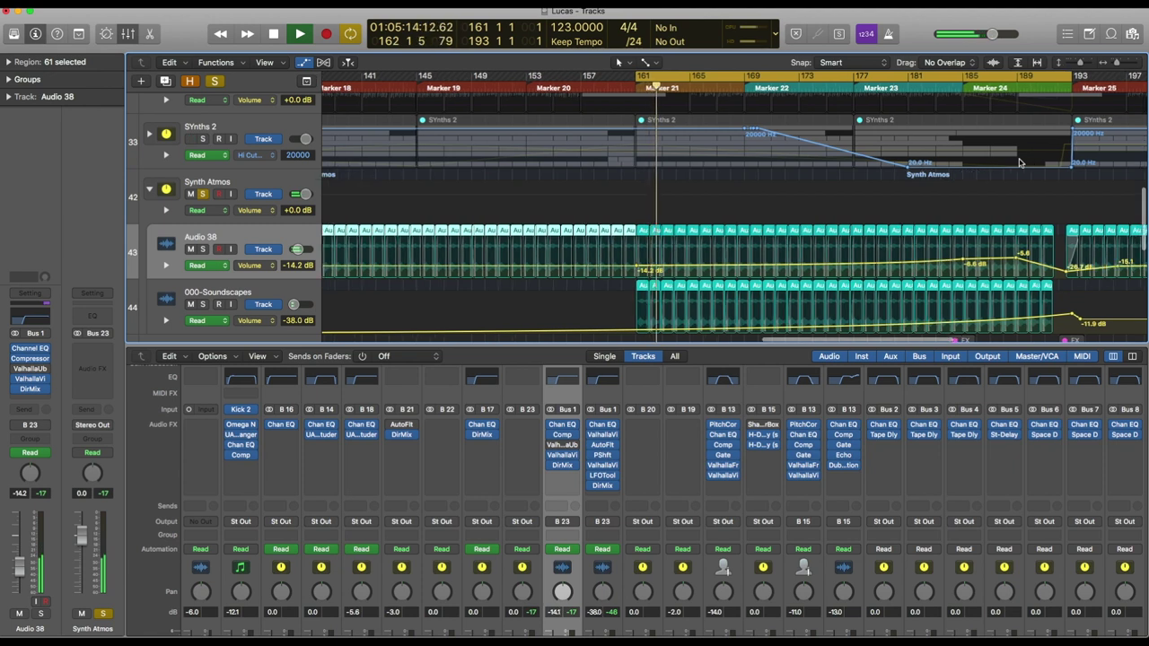
Examine the Audio 38 and 000-Soundscapes regions and their volume automation up close across Markers 21 to 24 during playback
key("super+Right")
key("super+Right")
key("super+Right")
scroll(1018, 162, "right", 10)
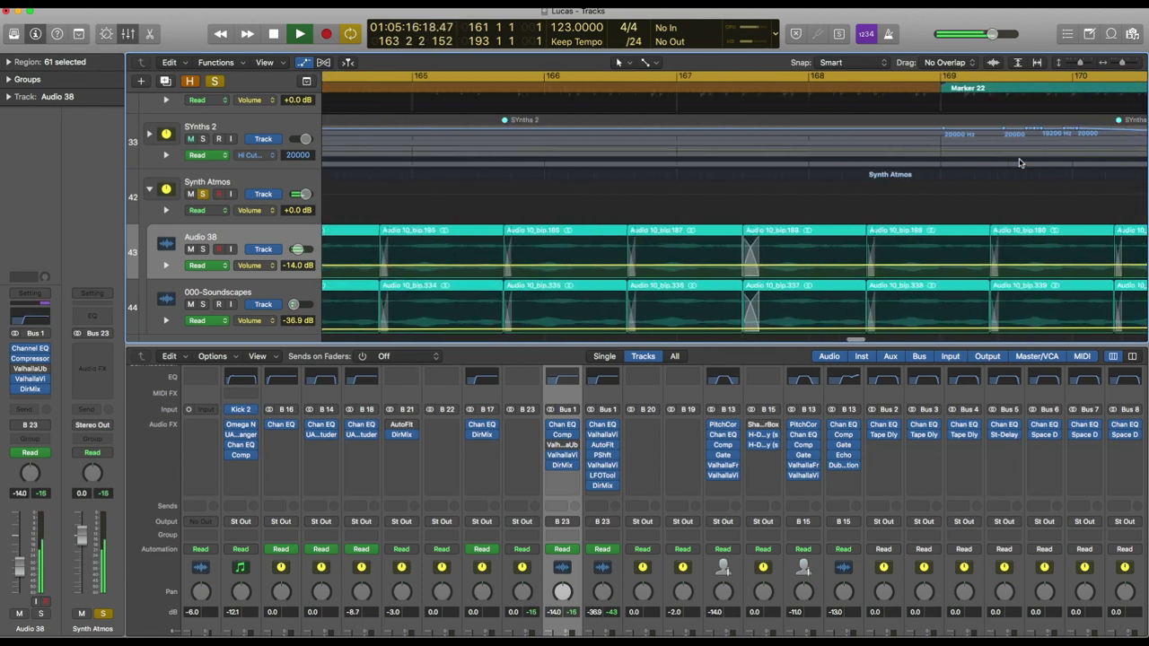
scroll(1018, 162, "right", 5)
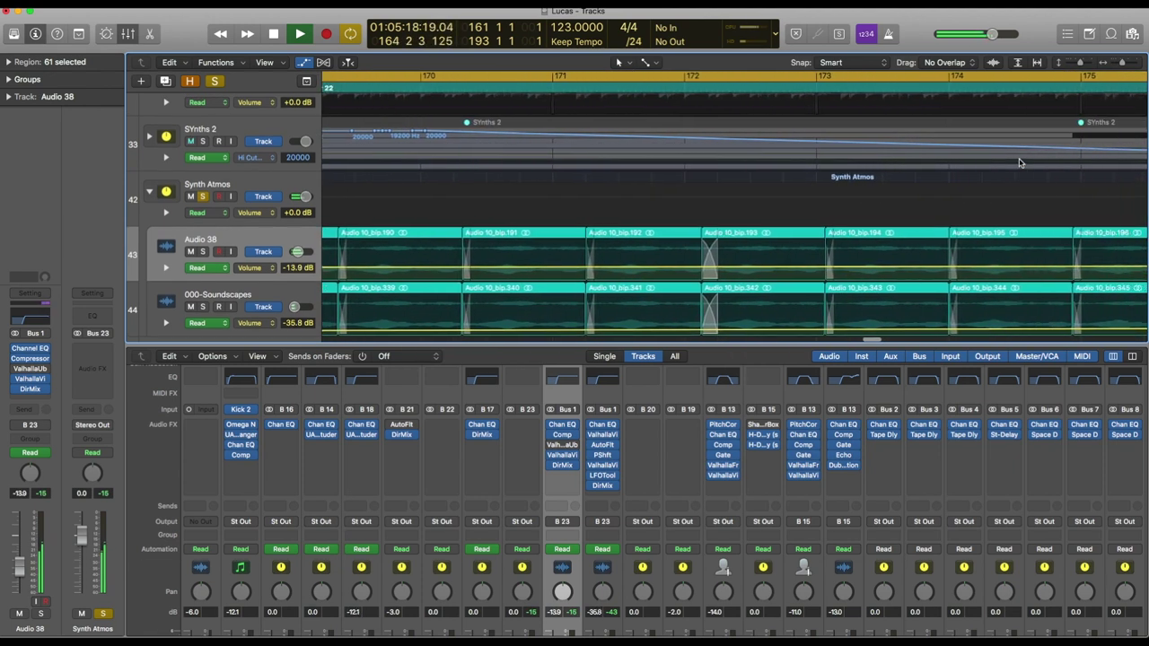
scroll(1018, 162, "right", 3)
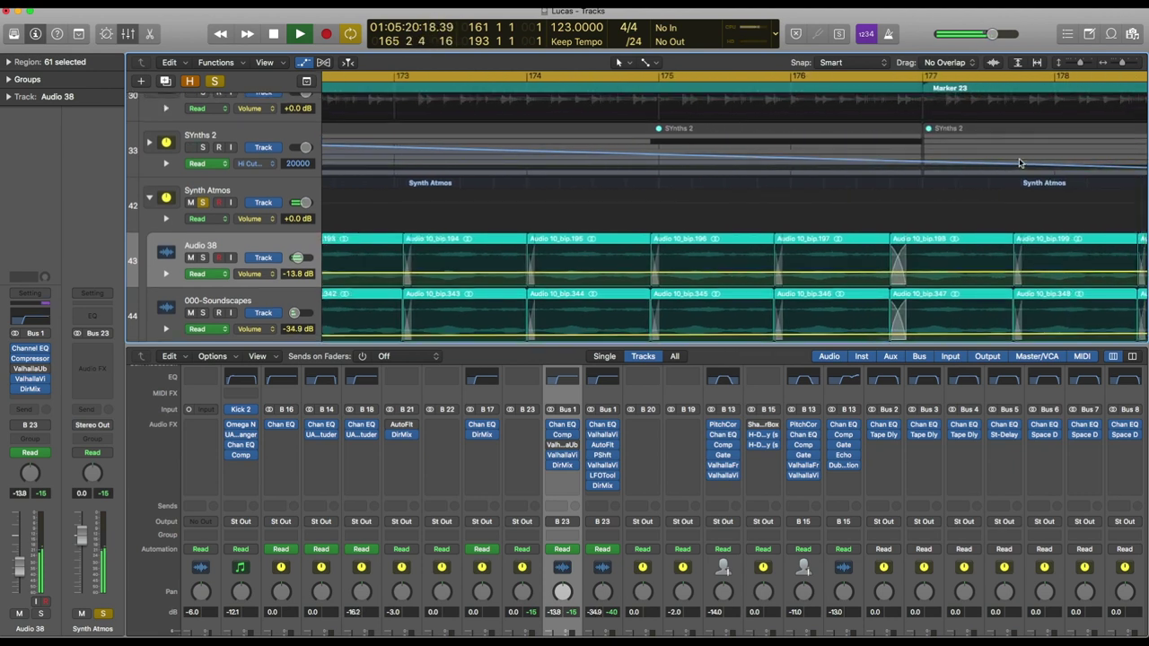
scroll(1019, 162, "right", 9)
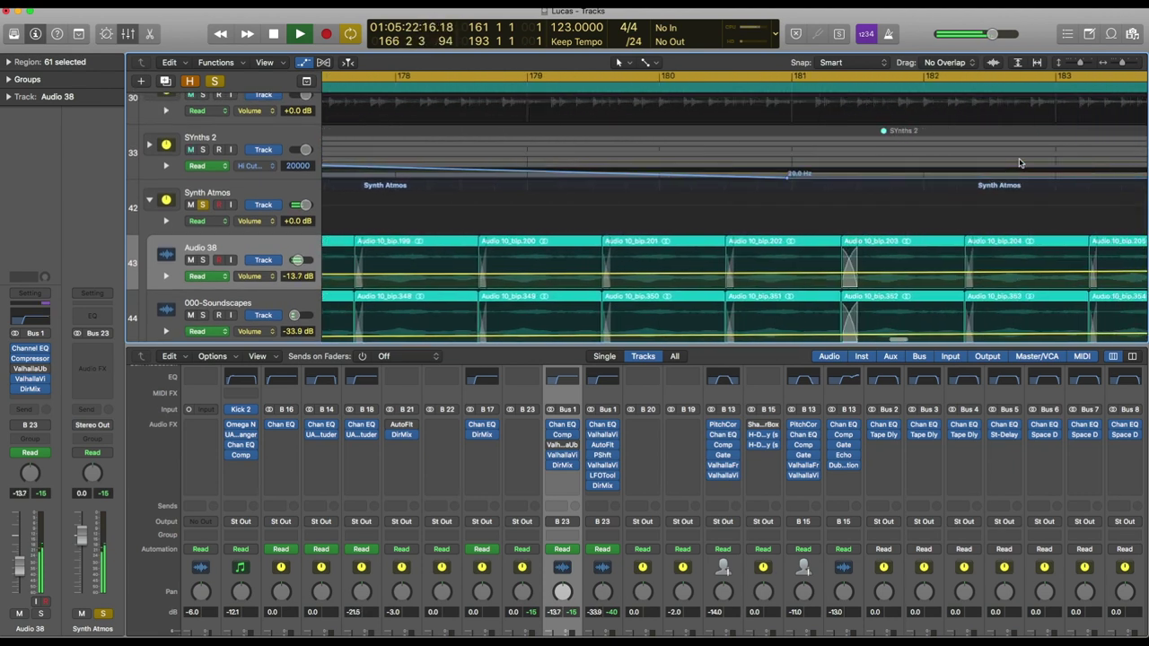
key("super+Left")
key("super+Left")
key("super+Left")
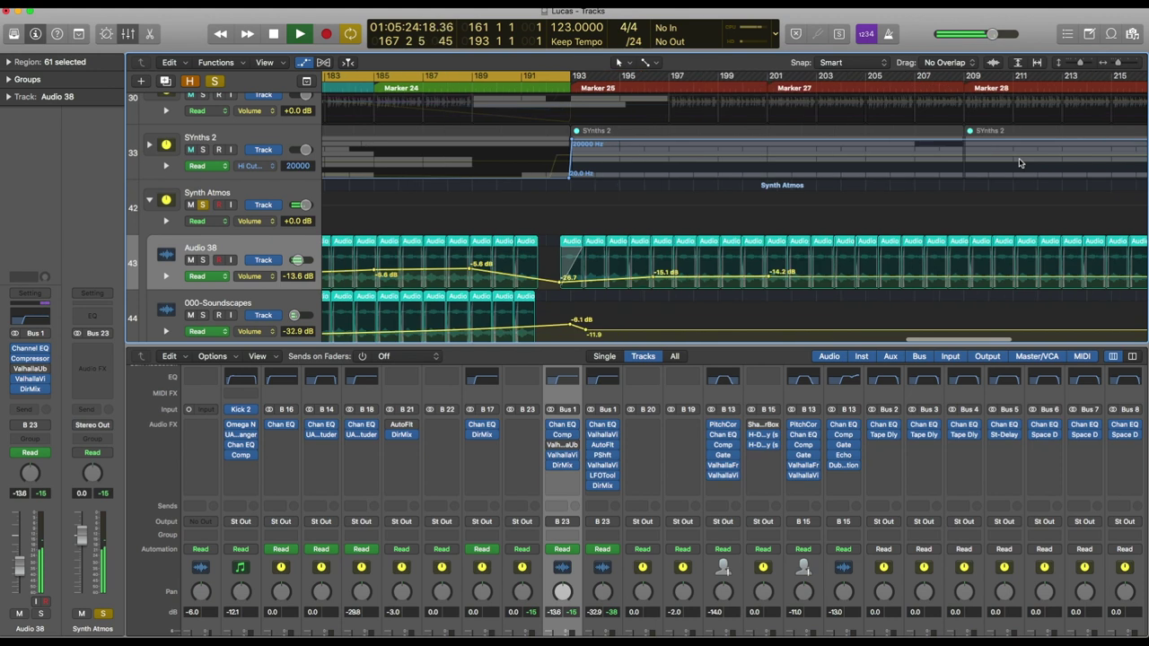
Play 000-Soundscapes and Audio 38 from late in Marker 24 into Marker 25, turn cycling off, and stop playback
left_click(464, 87)
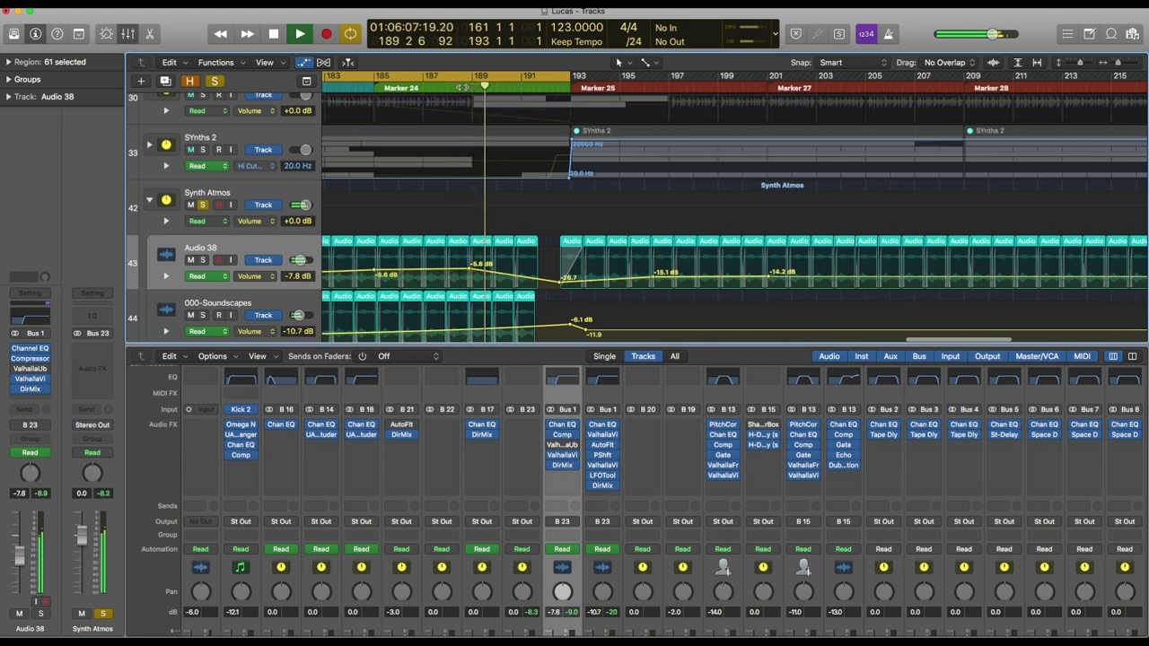
left_click(253, 296)
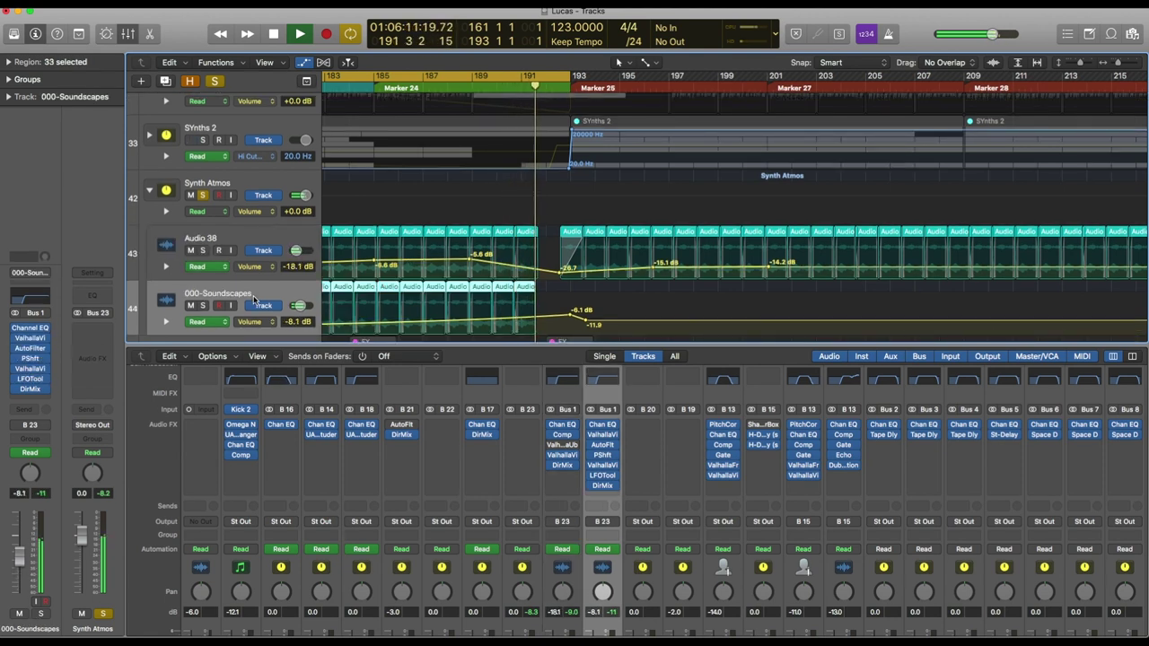
left_click(475, 79)
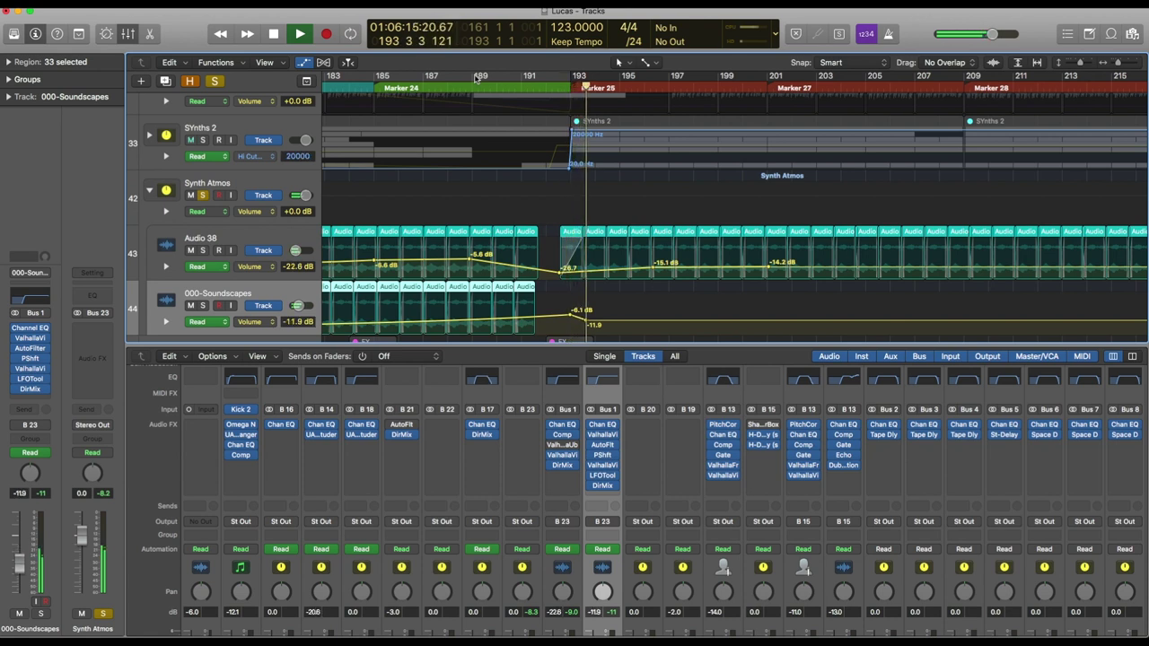
key("space")
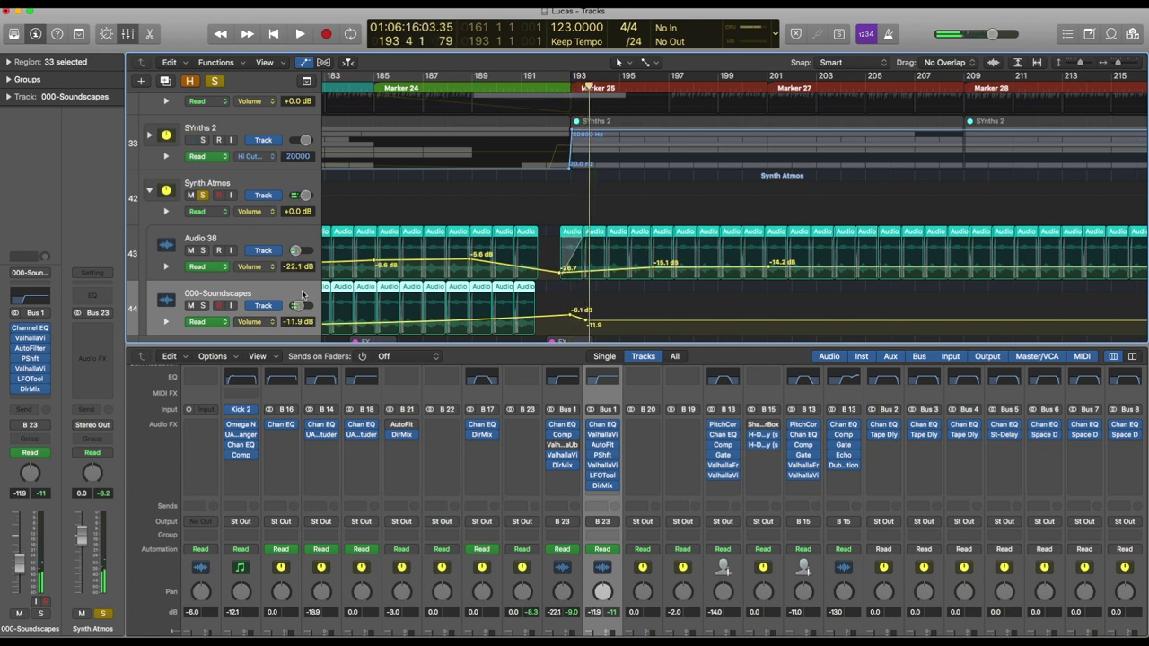
Select the 000-Soundscapes track and inspect the settings of its Channel EQ and first ValhallaVintageVerb
left_click(249, 237)
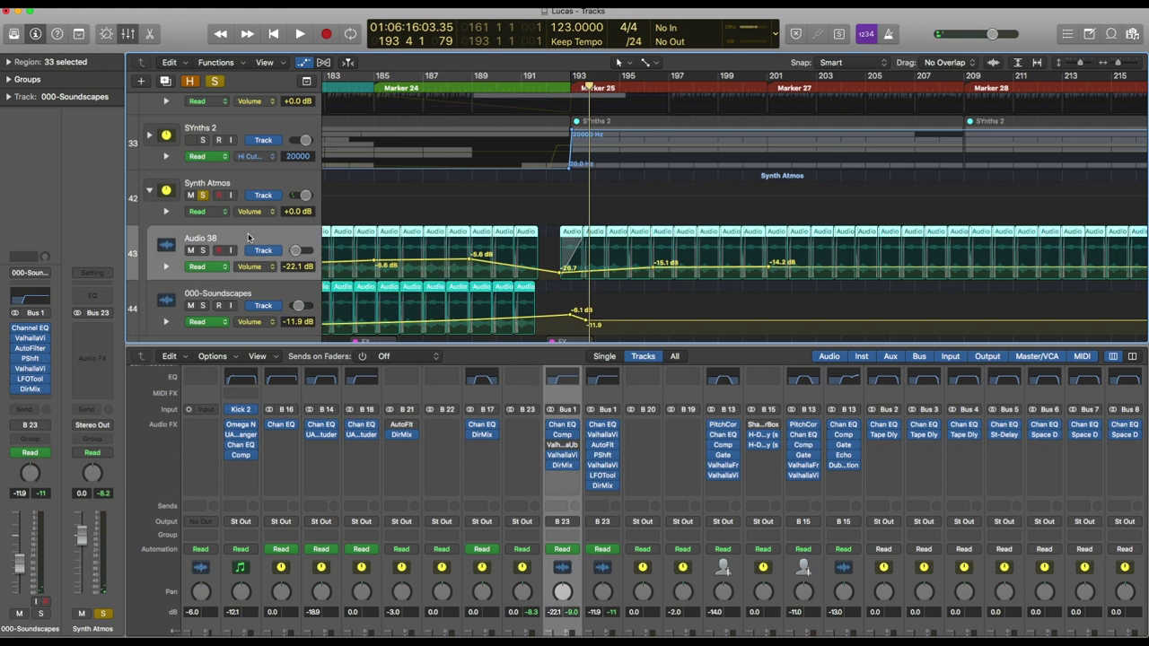
left_click(249, 293)
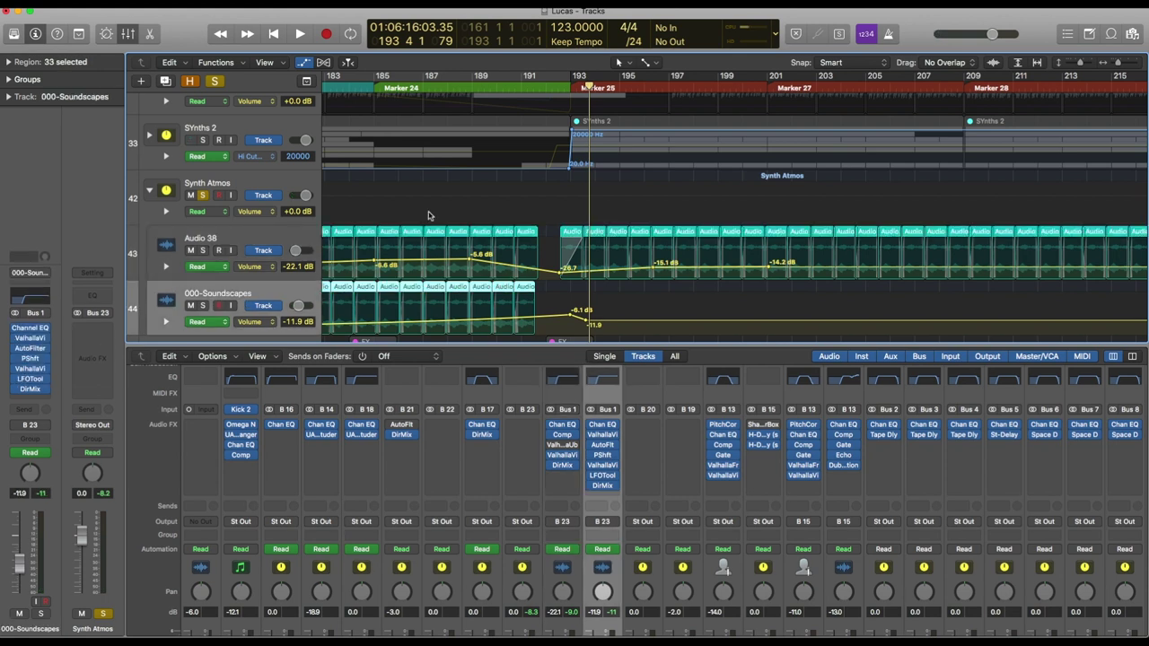
scroll(428, 215, "left", 5)
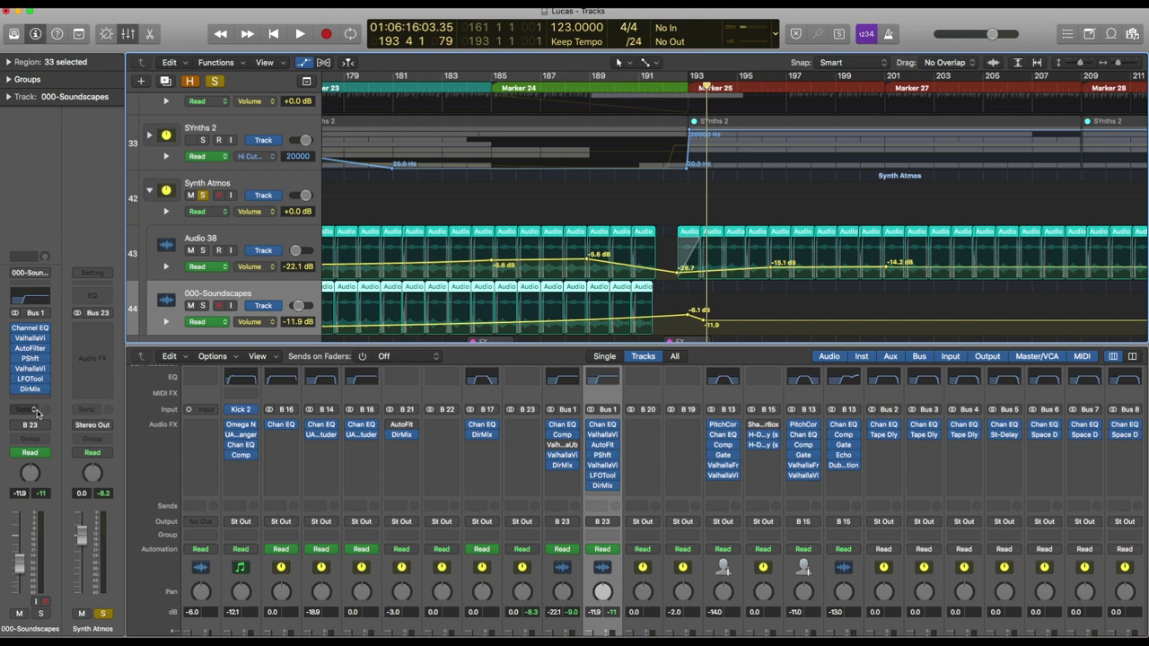
left_click(30, 328)
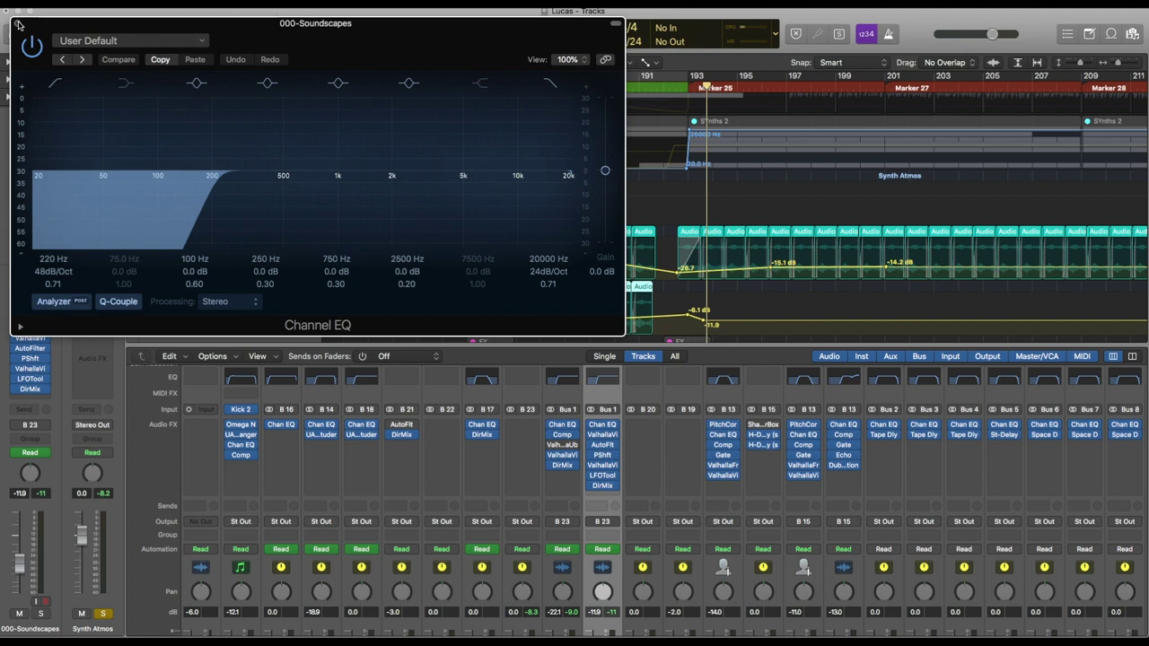
left_click(17, 24)
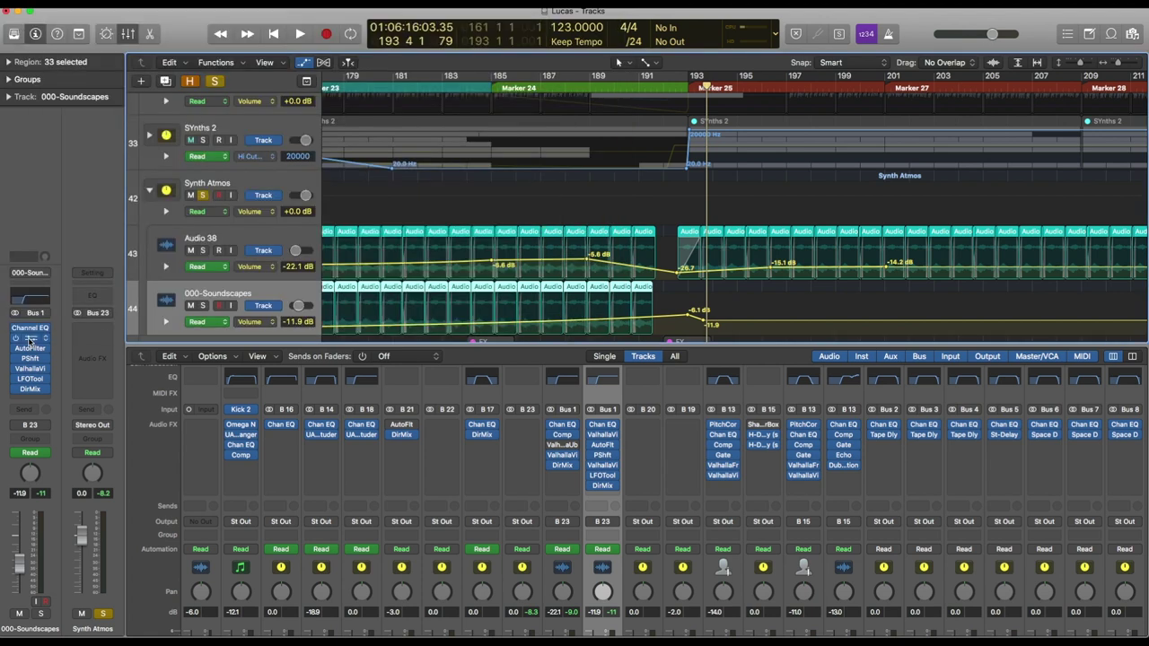
left_click(30, 339)
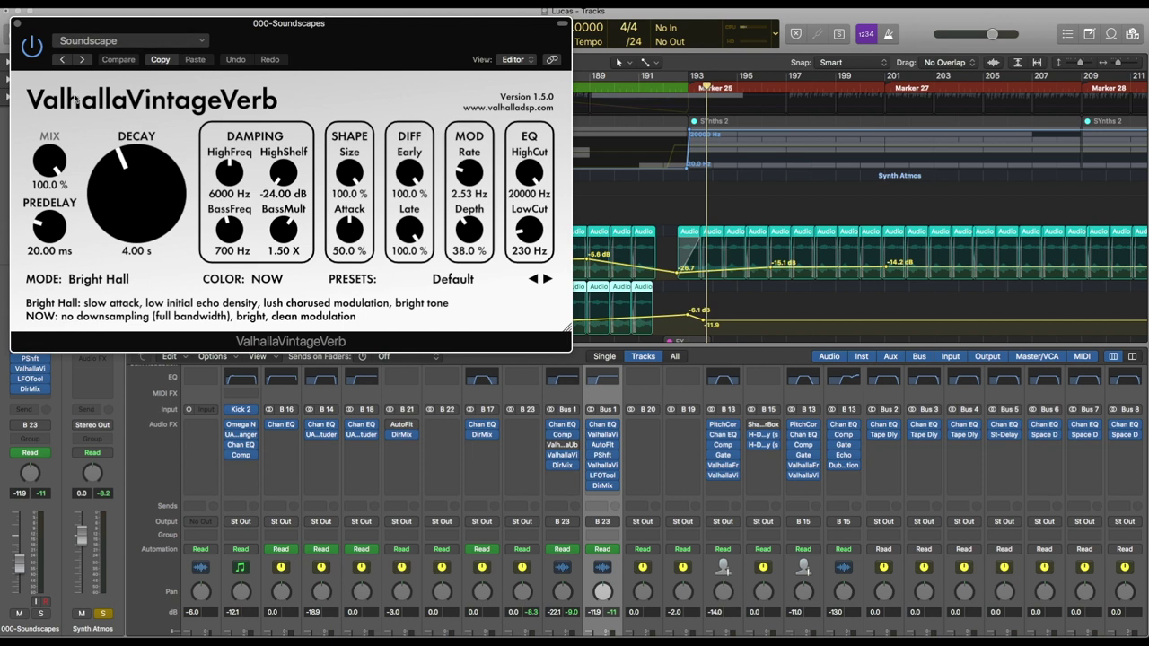
left_click(17, 24)
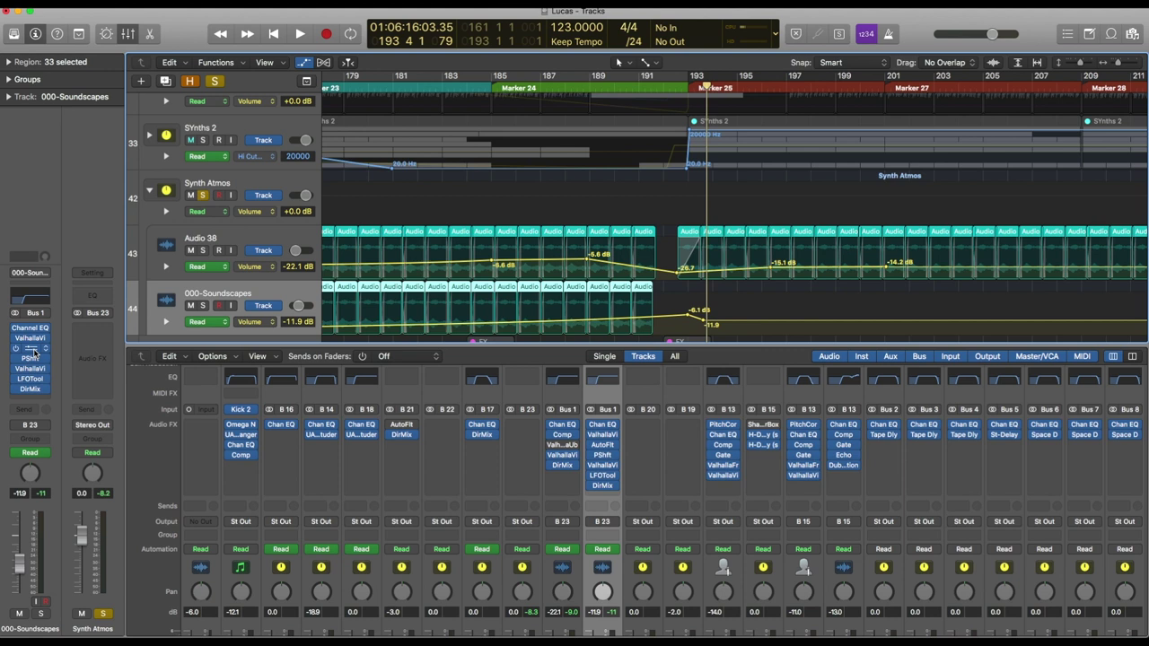
Inspect the AutoFilter and Pitch Shifter settings on the 000-Soundscapes track
left_click(32, 348)
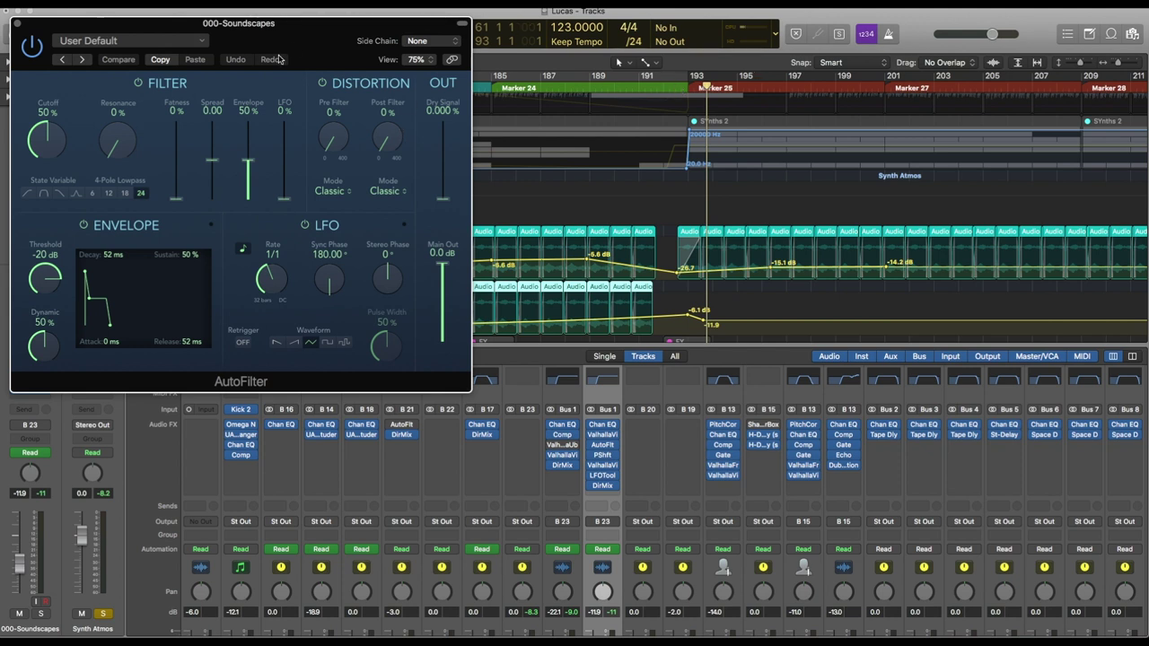
left_click(16, 25)
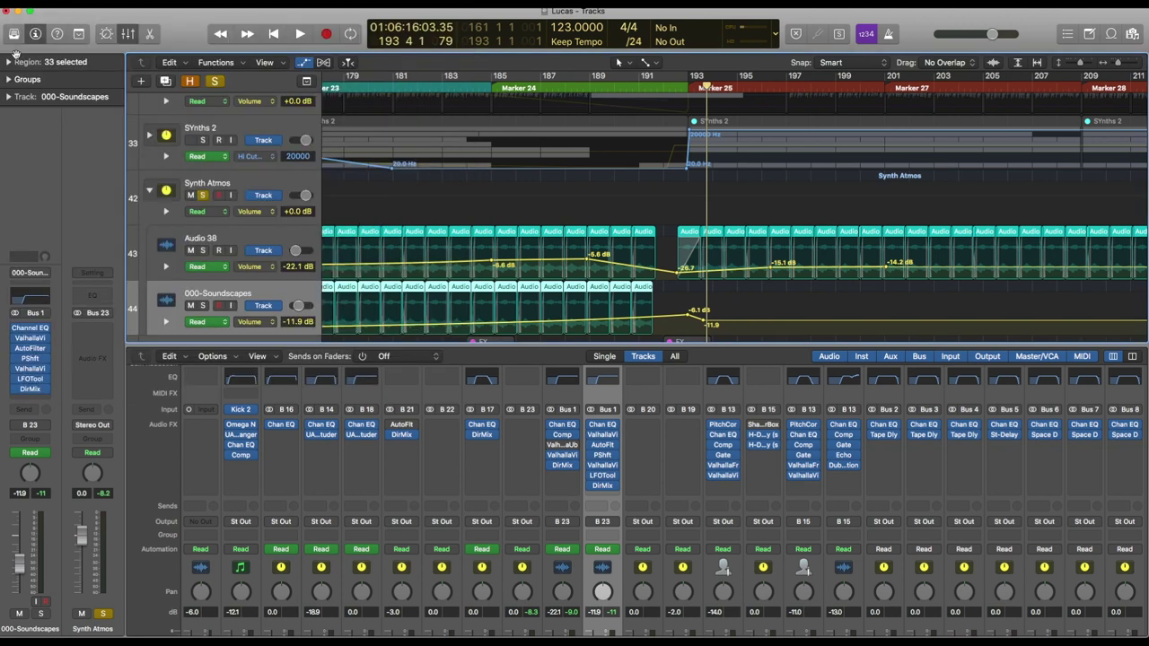
left_click(32, 358)
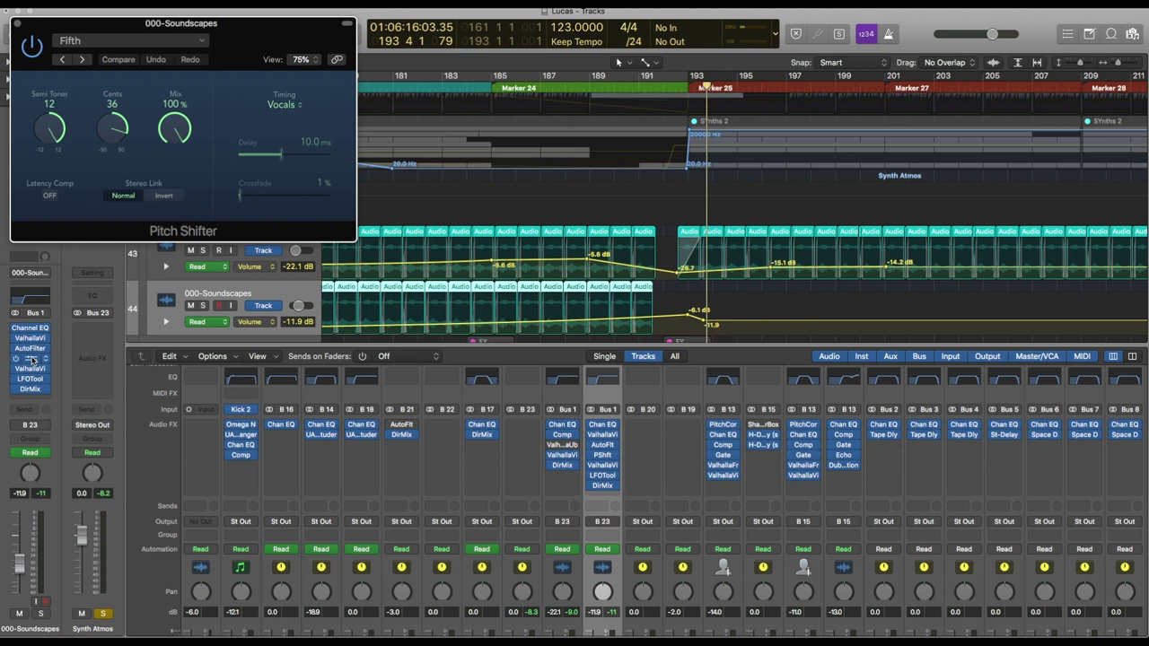
left_click(17, 24)
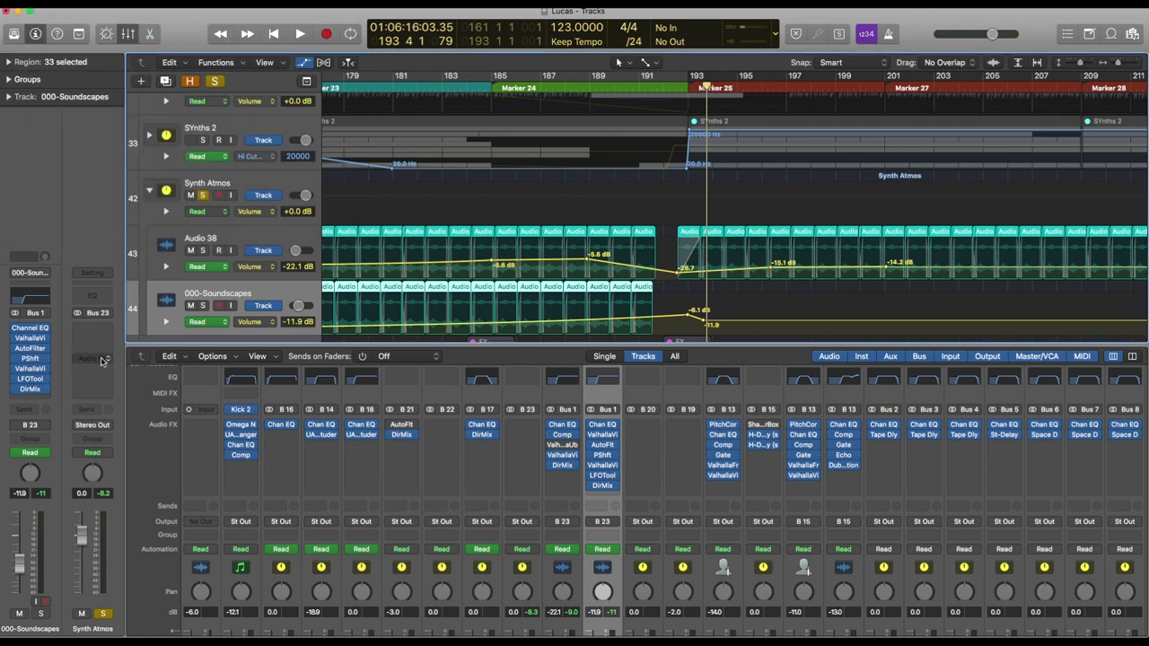
Inspect the second ValhallaVintageVerb, the LFOTool and the Direction Mixer on the 000-Soundscapes track
left_click(33, 369)
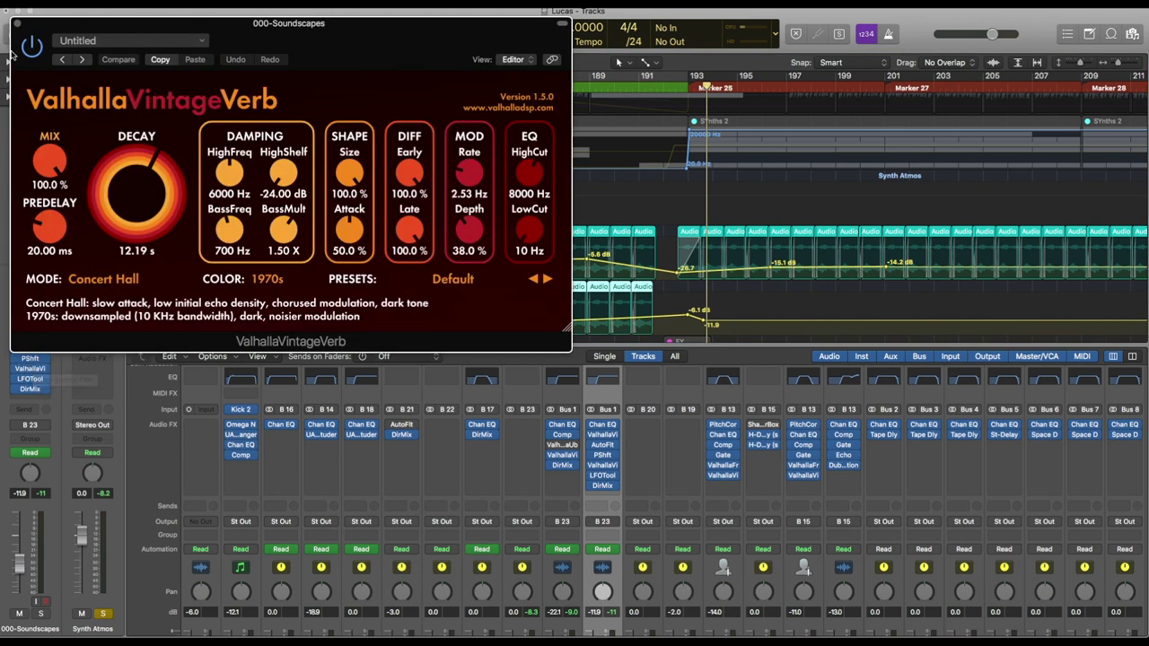
left_click(17, 24)
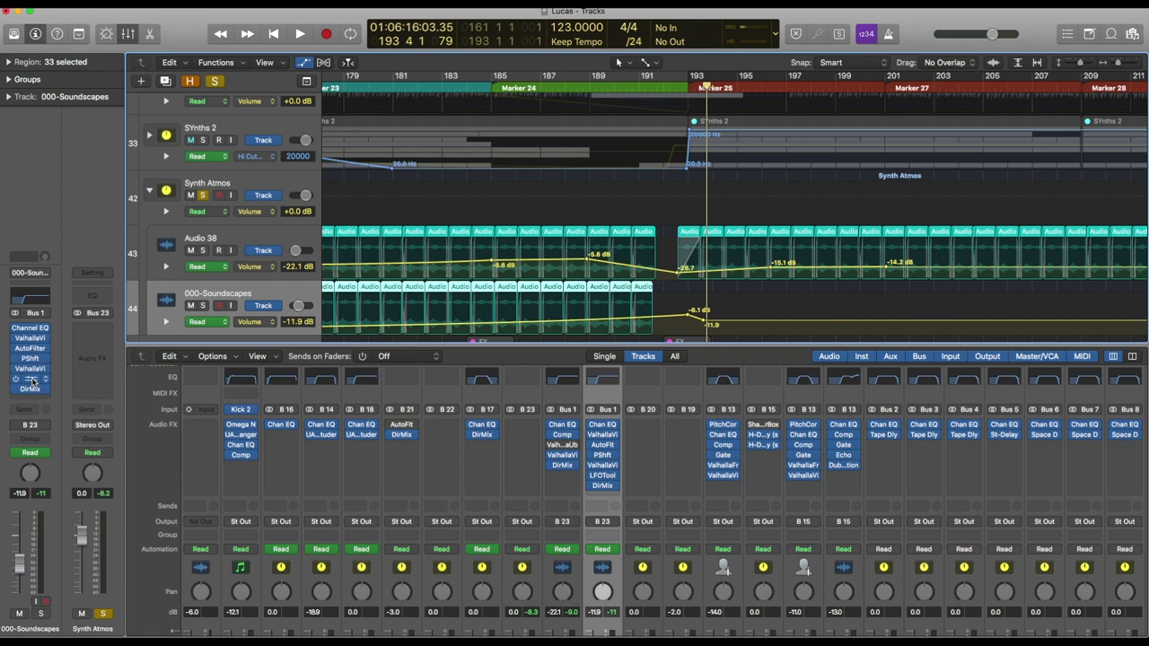
left_click(31, 378)
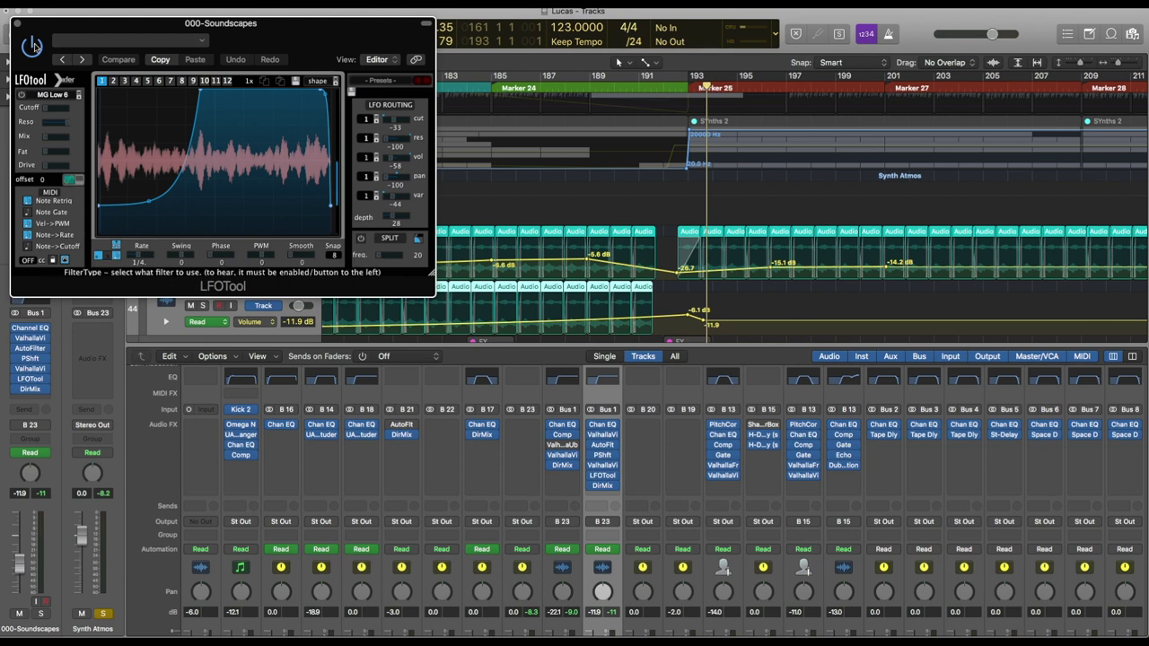
left_click(17, 24)
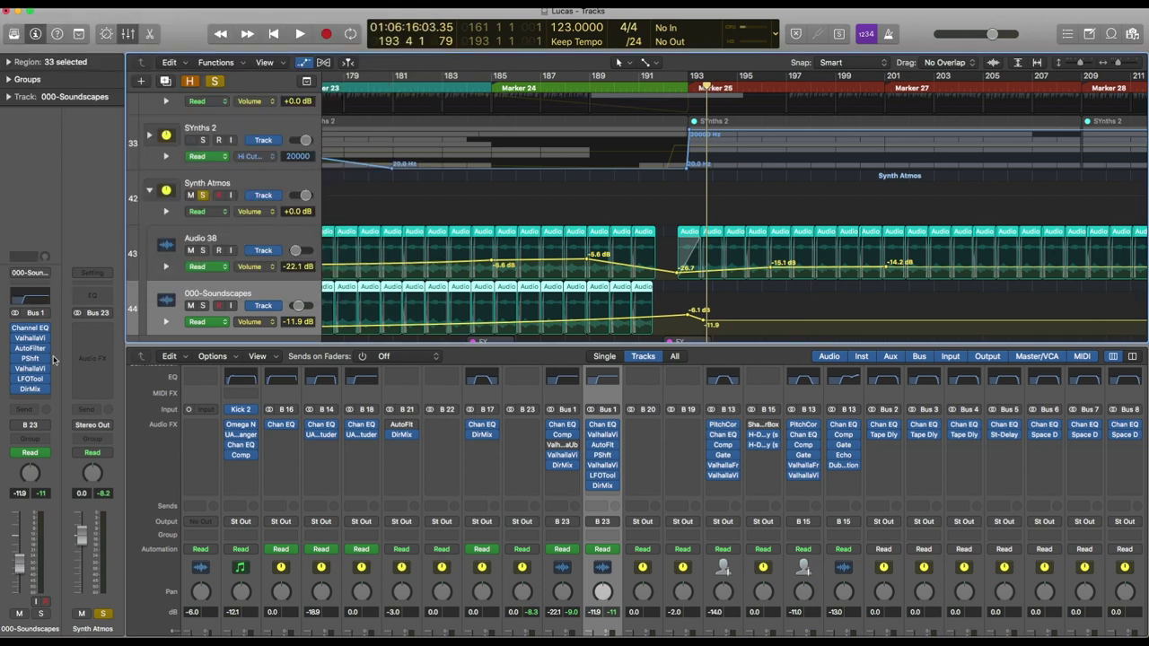
left_click(33, 389)
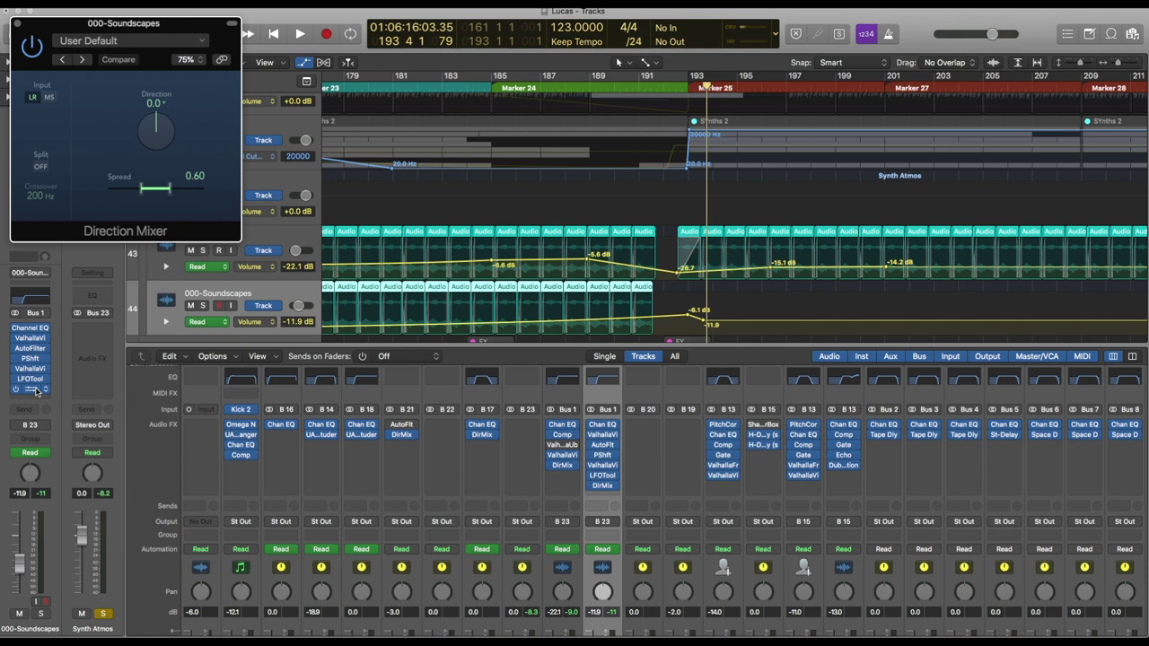
Solo the SYnths 2, Synths 3 and Synths Brass groups alongside Synth Atmos and play them together into Marker 25
left_click(16, 24)
scroll(645, 171, "up", 1)
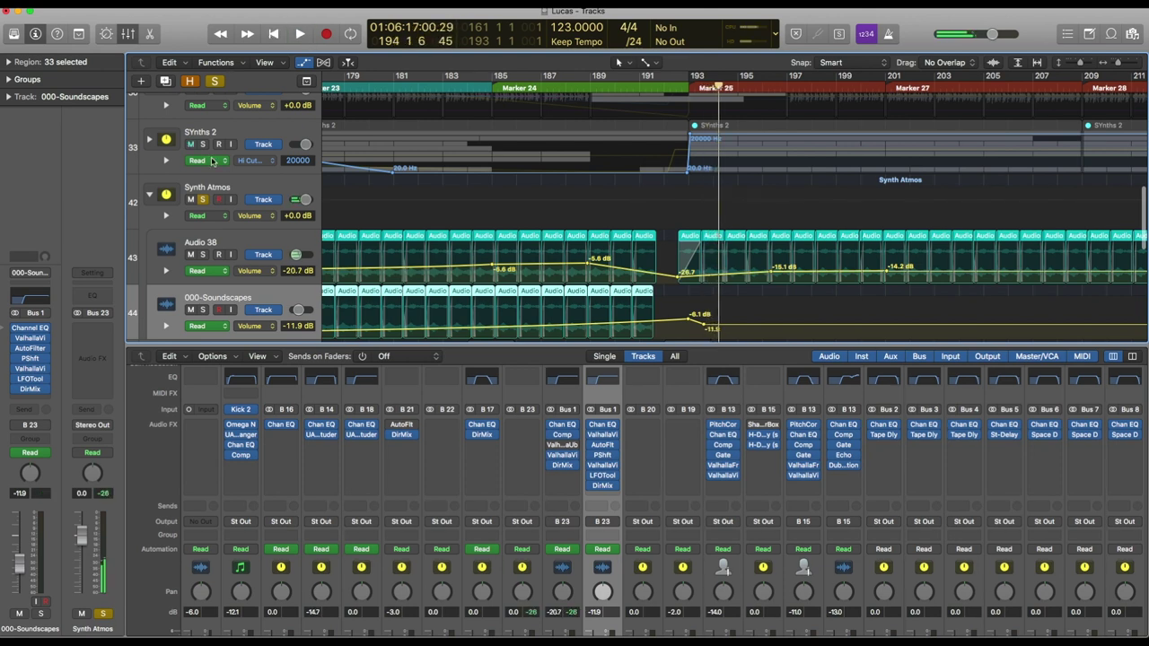
scroll(213, 162, "up", 2)
left_click(205, 196)
left_click(203, 140)
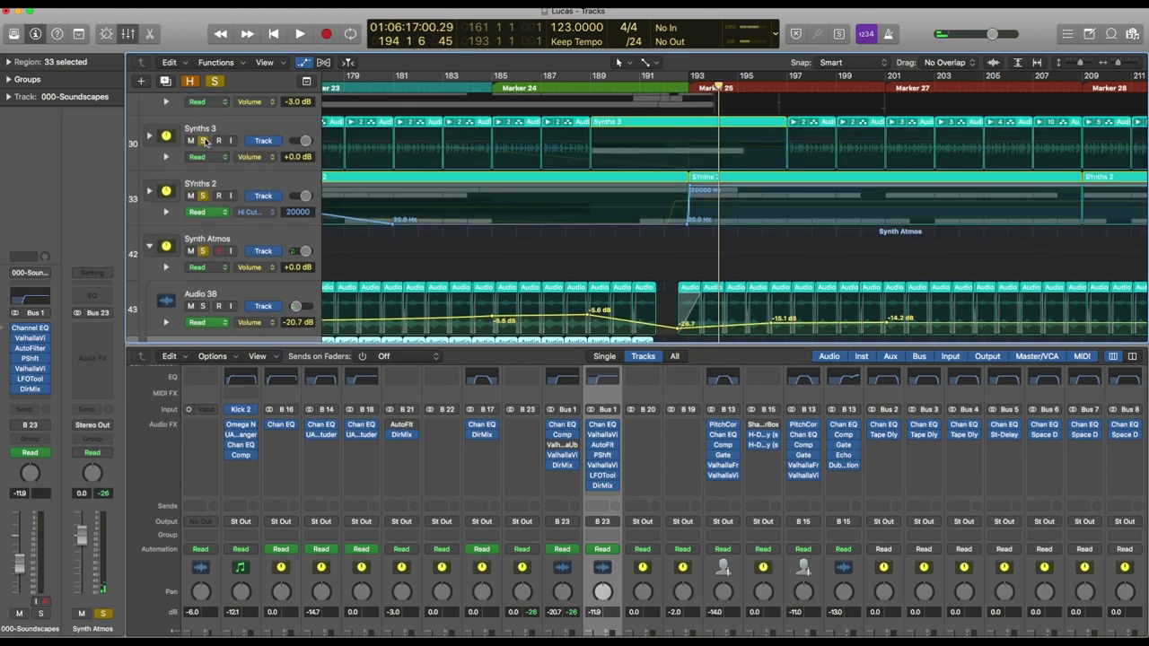
scroll(204, 167, "up", 3)
key("z")
key("space")
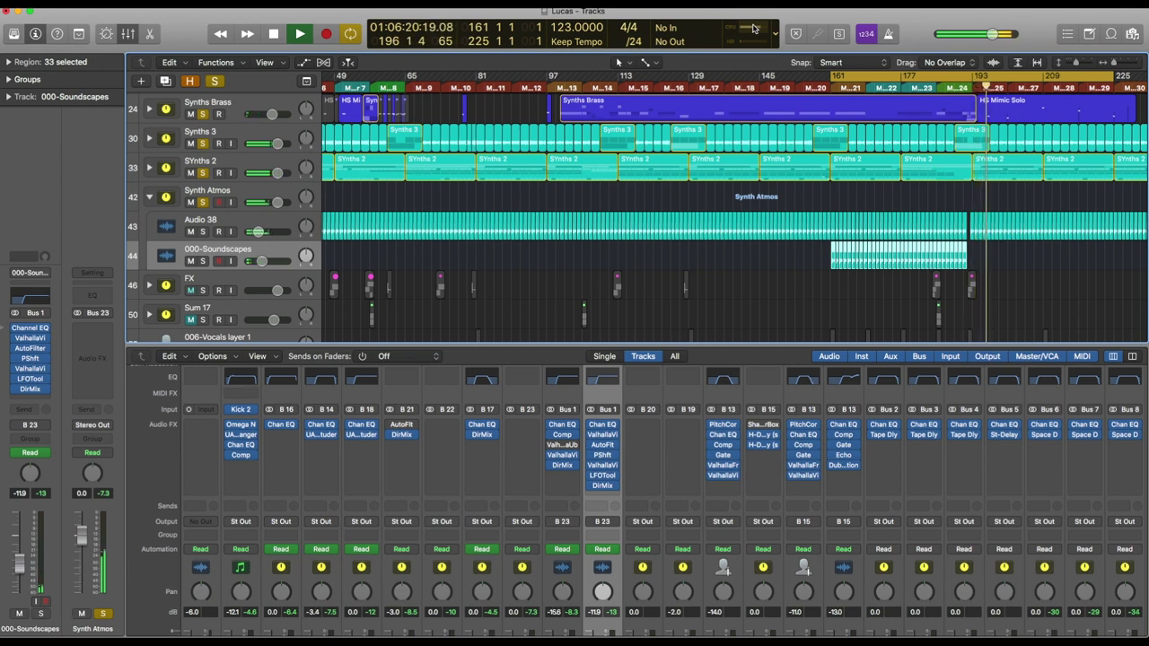
key("space")
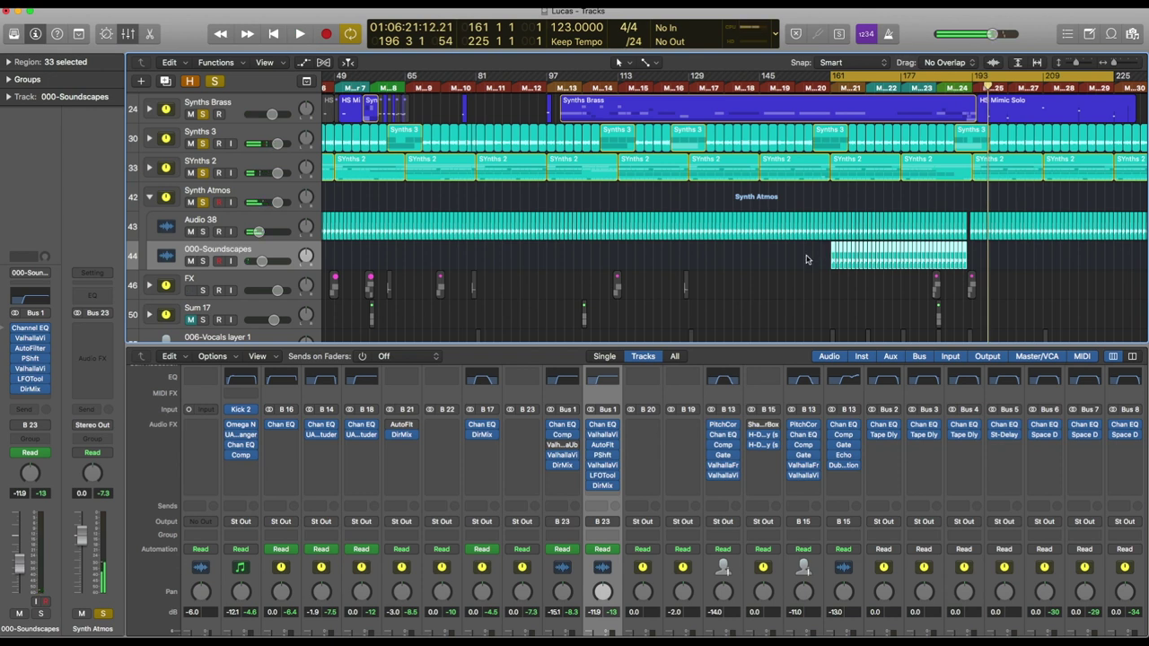
Expand the FX track stack, solo it in place of the synth groups, and collapse the Synth Atmos stack
left_click(254, 281)
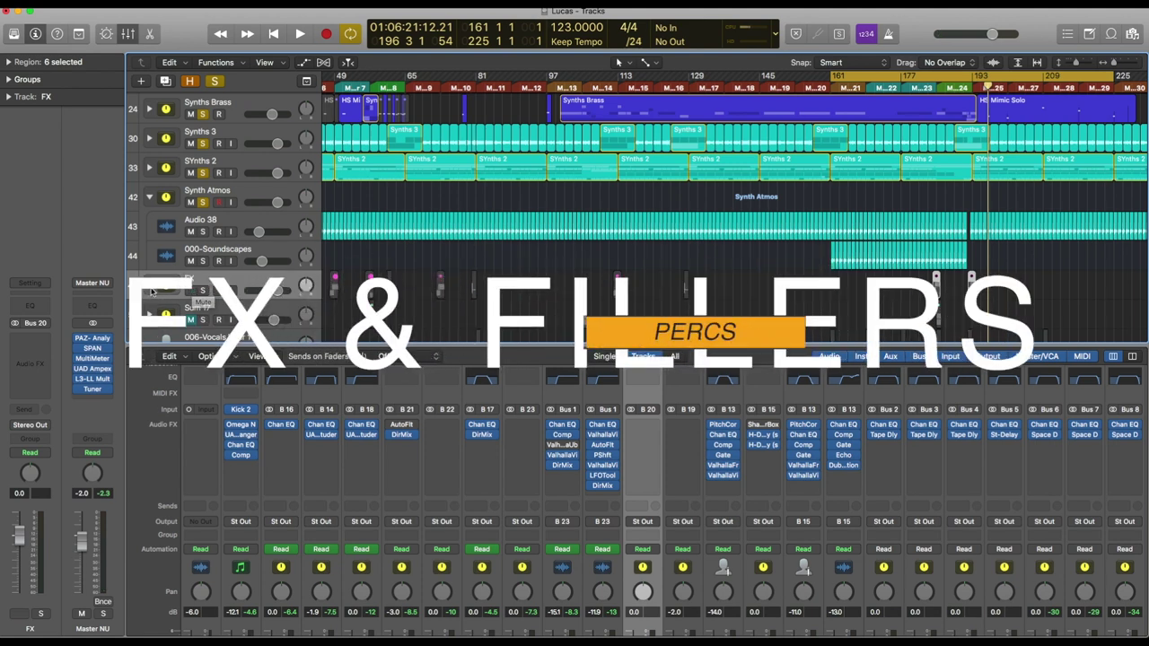
left_click(149, 285)
scroll(504, 237, "down", 3)
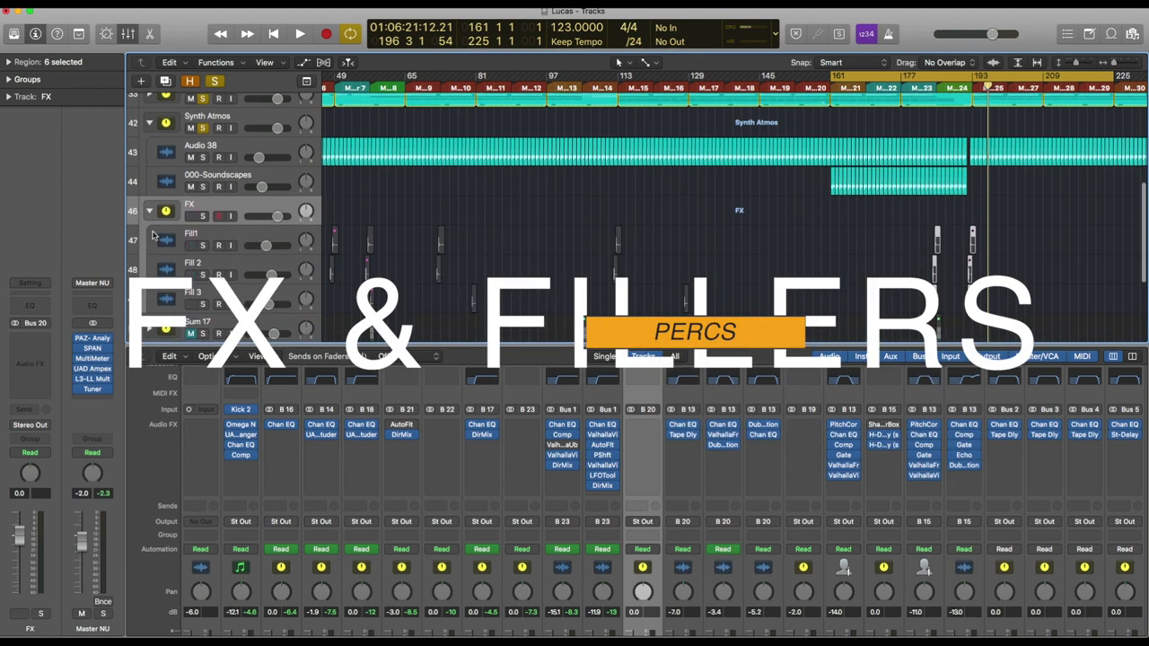
scroll(202, 260, "up", 3)
left_click(204, 300)
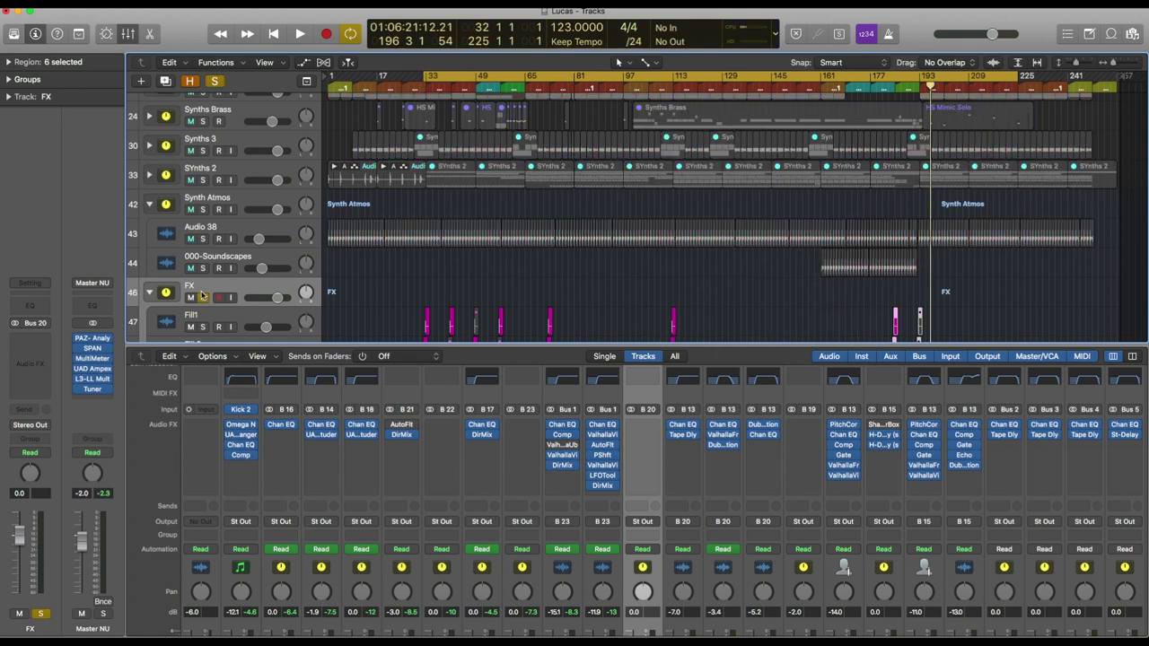
left_click(149, 204)
Play the soloed FX group's fills around bar 33 and again around bar 40
left_click(414, 95)
key("space")
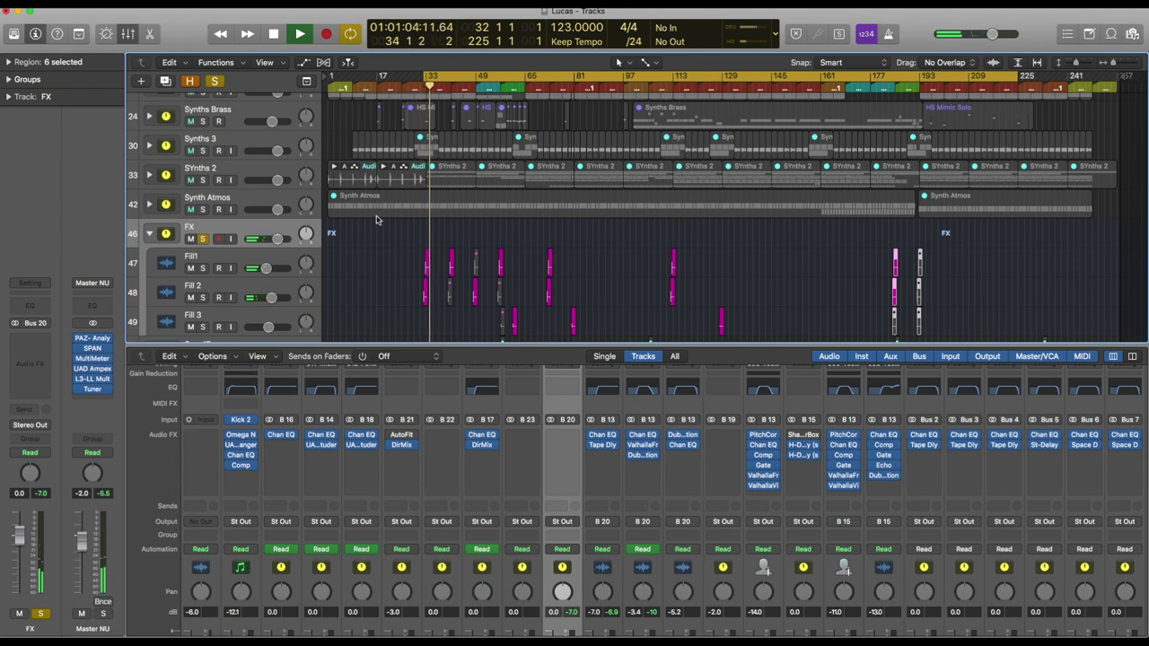
scroll(378, 220, "down", 4)
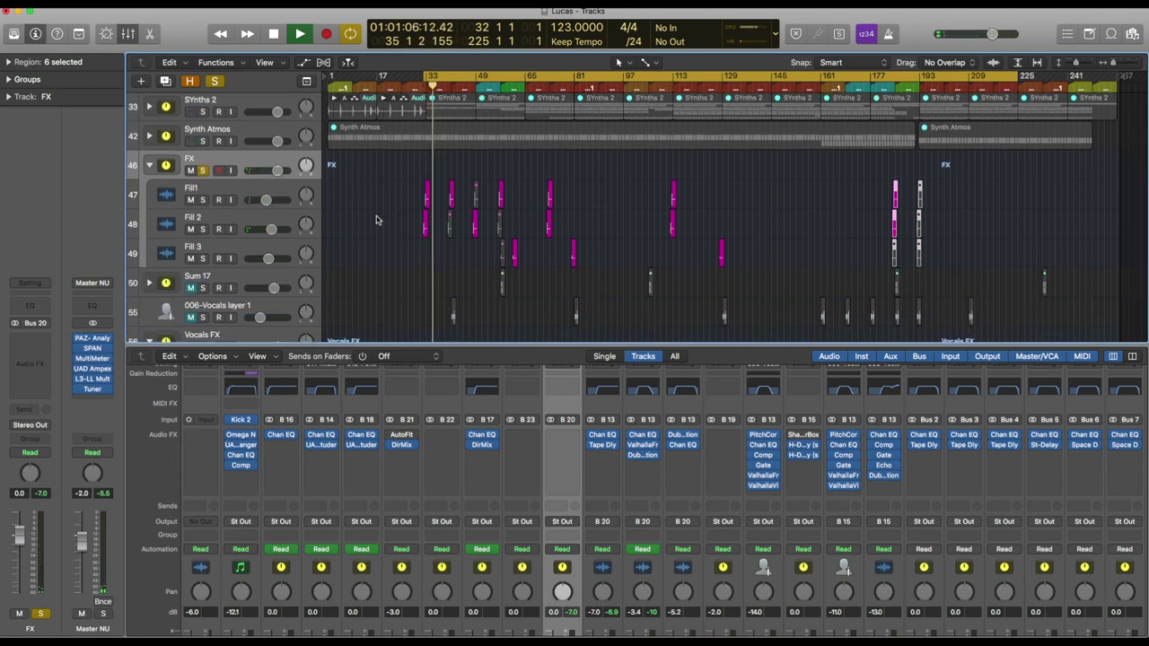
left_click(446, 85)
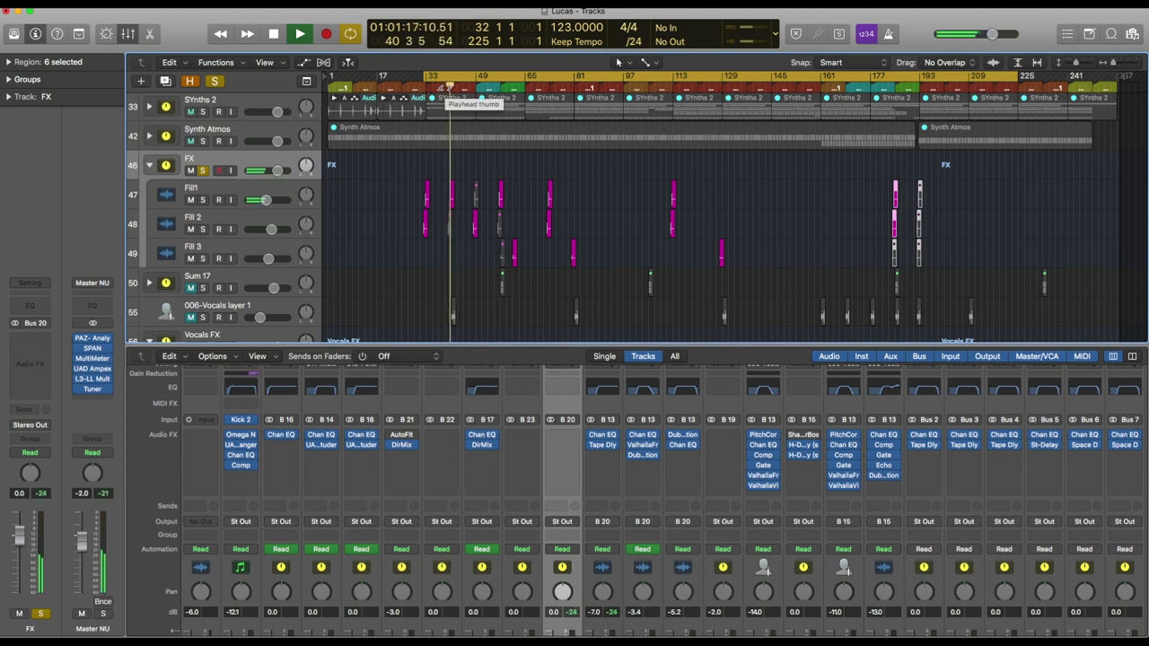
key("space")
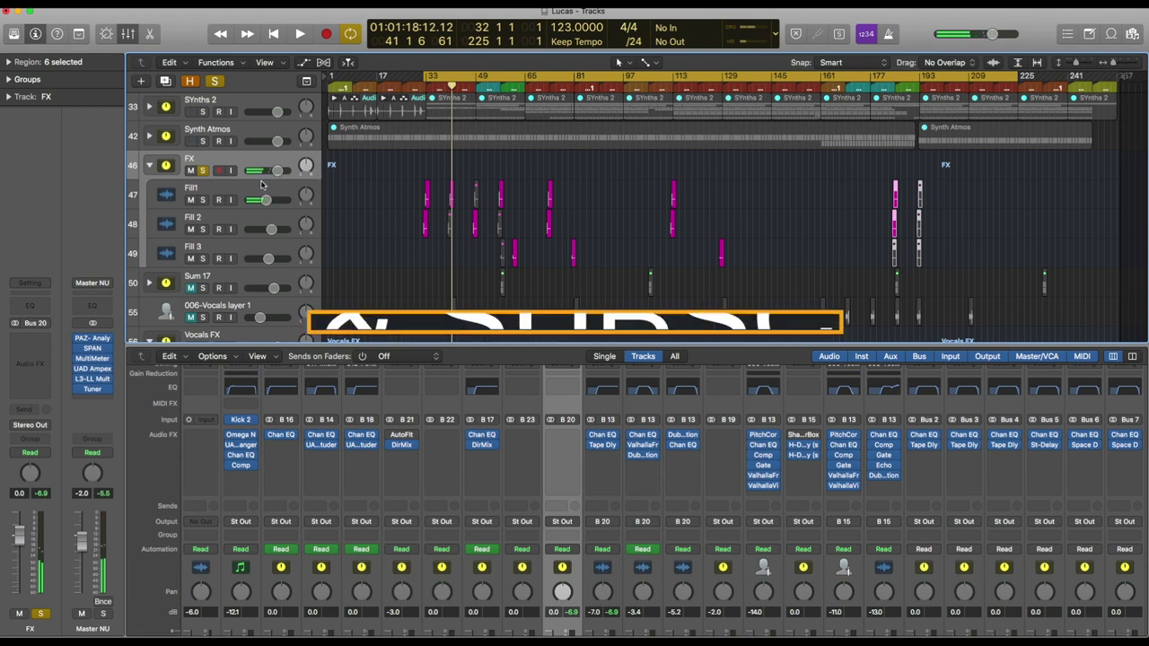
Select the Fill1 track and inspect its Tape Delay settings
key("Down")
left_click(30, 387)
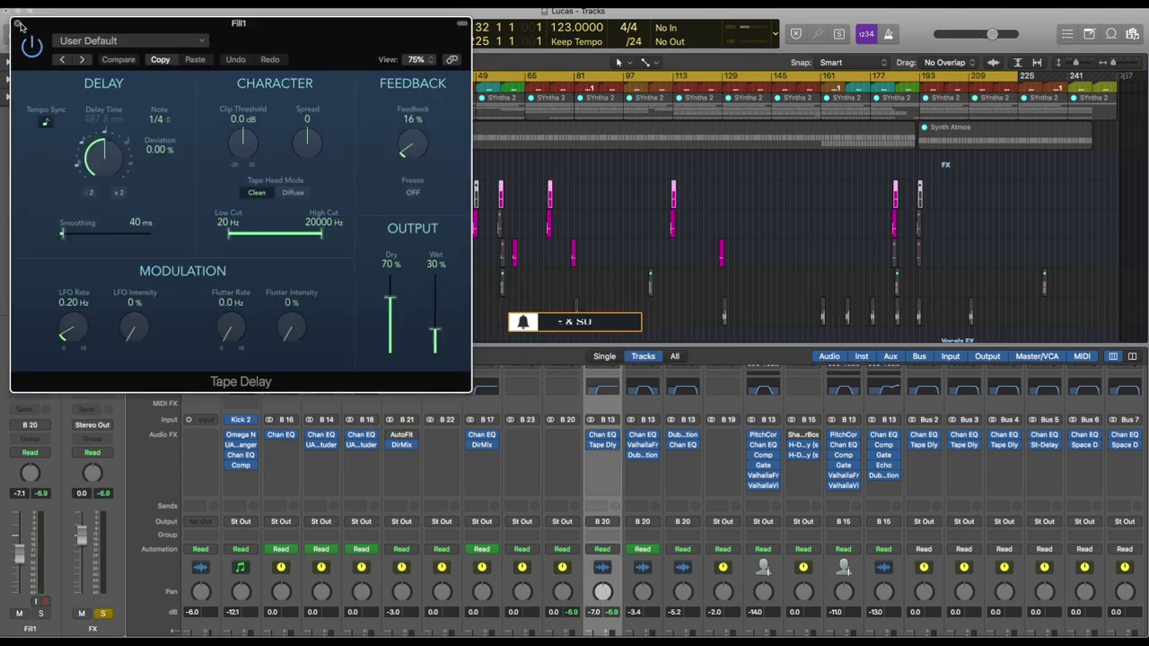
left_click(17, 23)
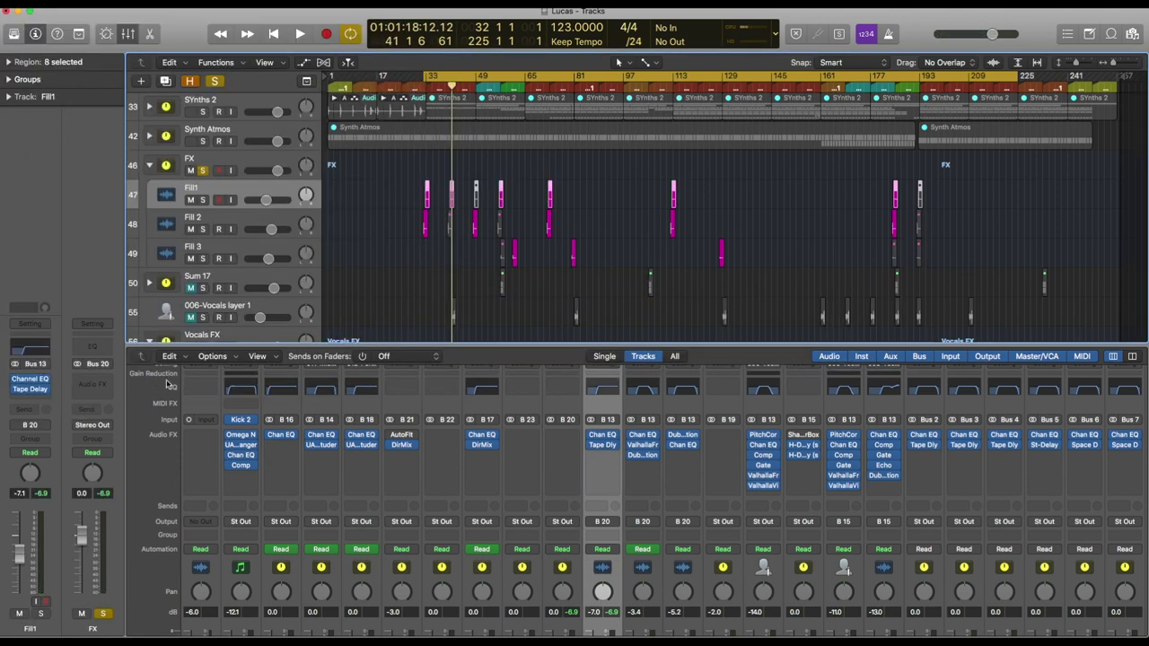
Select the Fill 2 track and inspect its ValhallaFreqEcho and Dubstation 2 settings
left_click(221, 216)
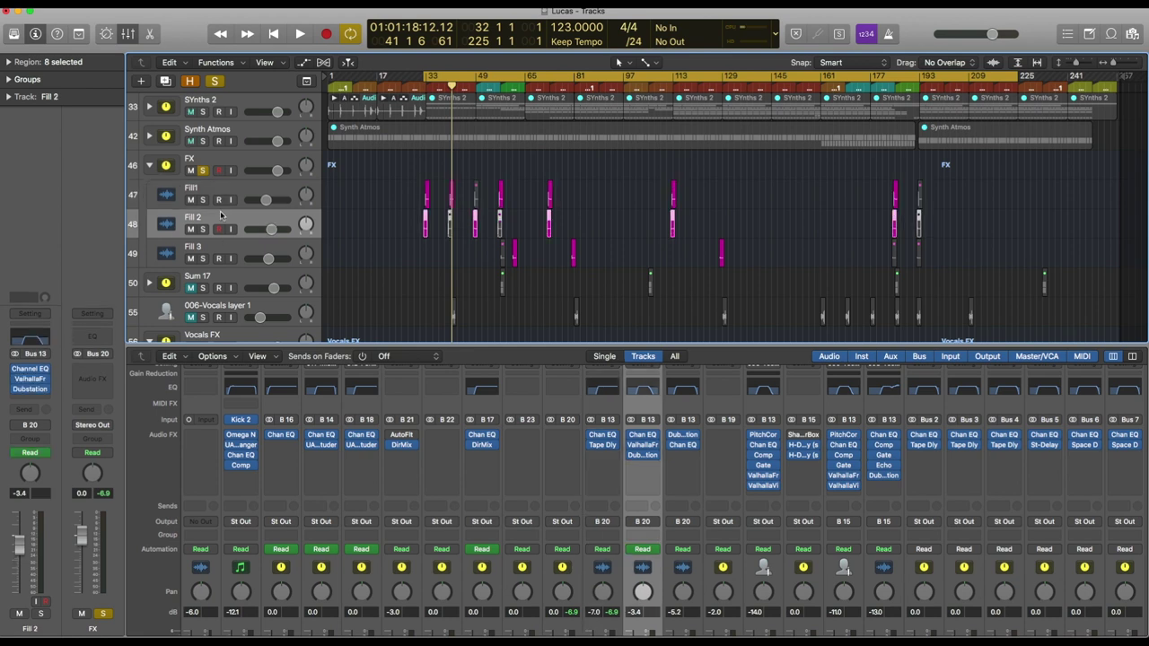
left_click(30, 379)
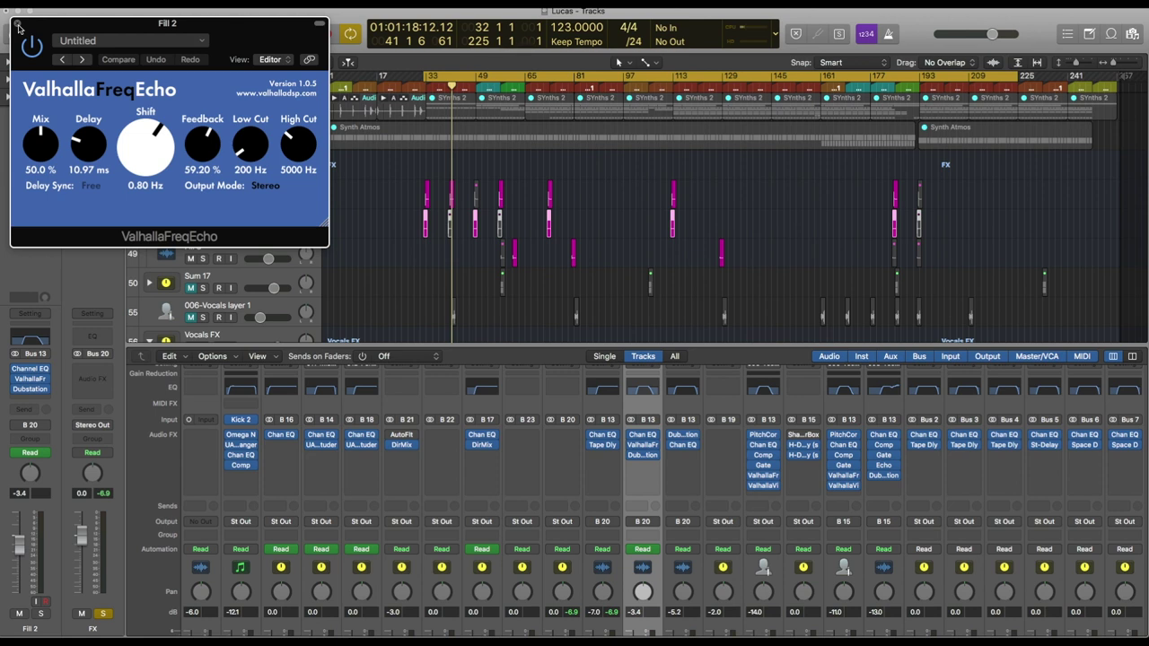
left_click(29, 388)
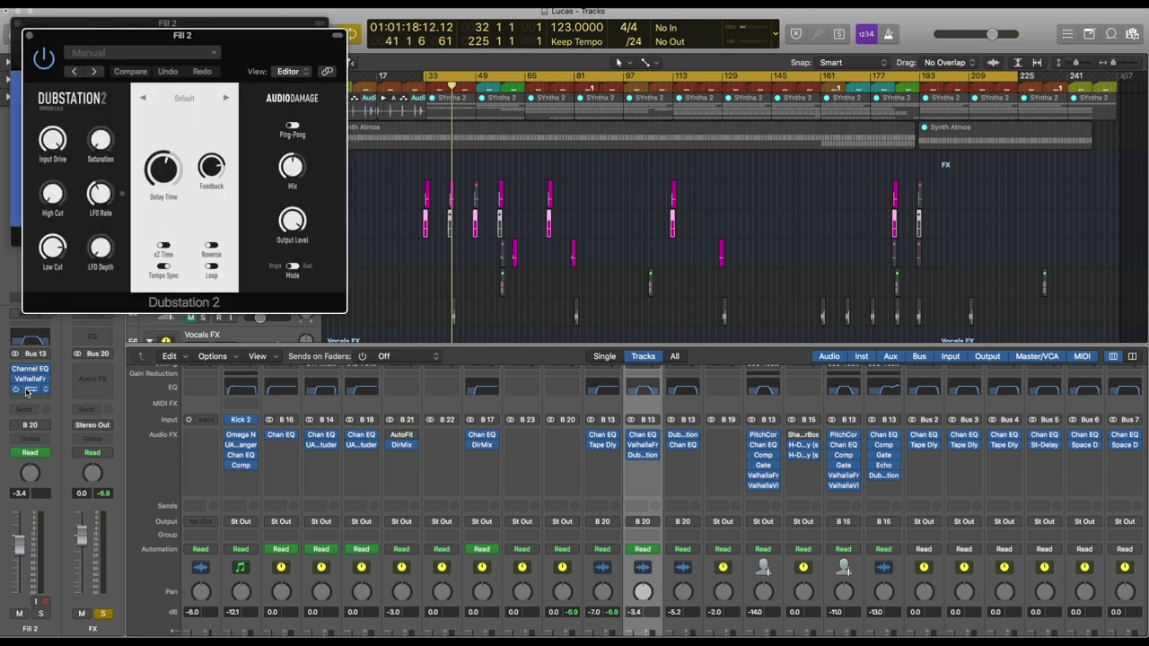
left_click(29, 37)
left_click(18, 24)
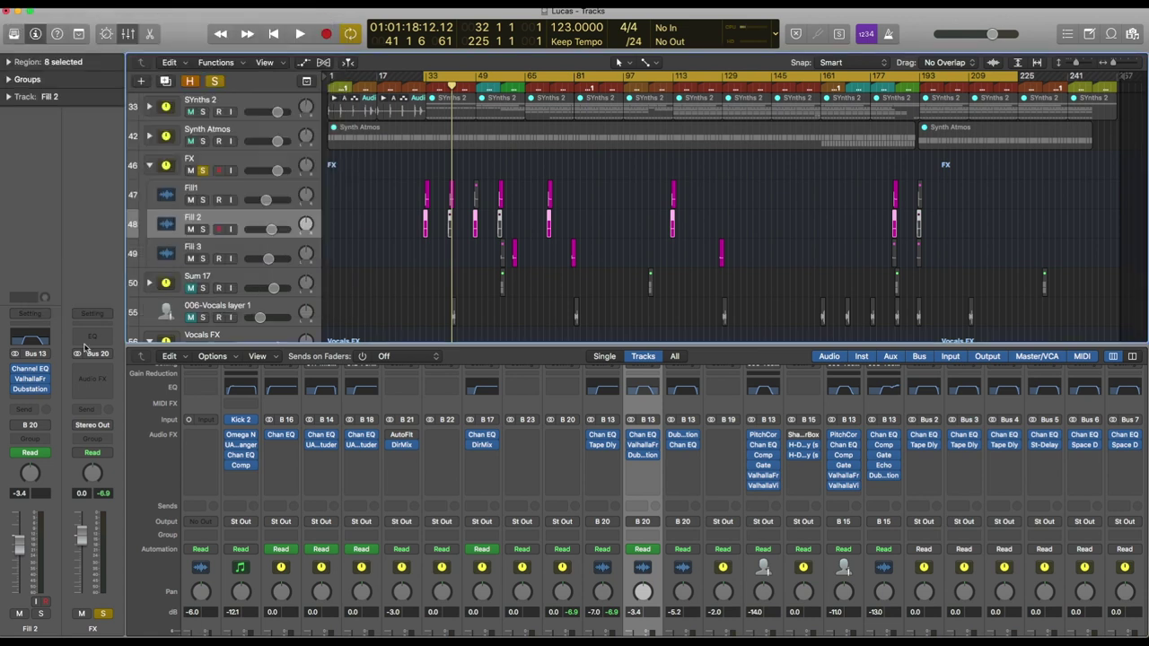
Bypass Channel EQ, ValhallaFreqEcho and Dubstation 2 on Fill 2, solo only that track, and play its dry fill near bar 32
scroll(425, 133, "up", 5)
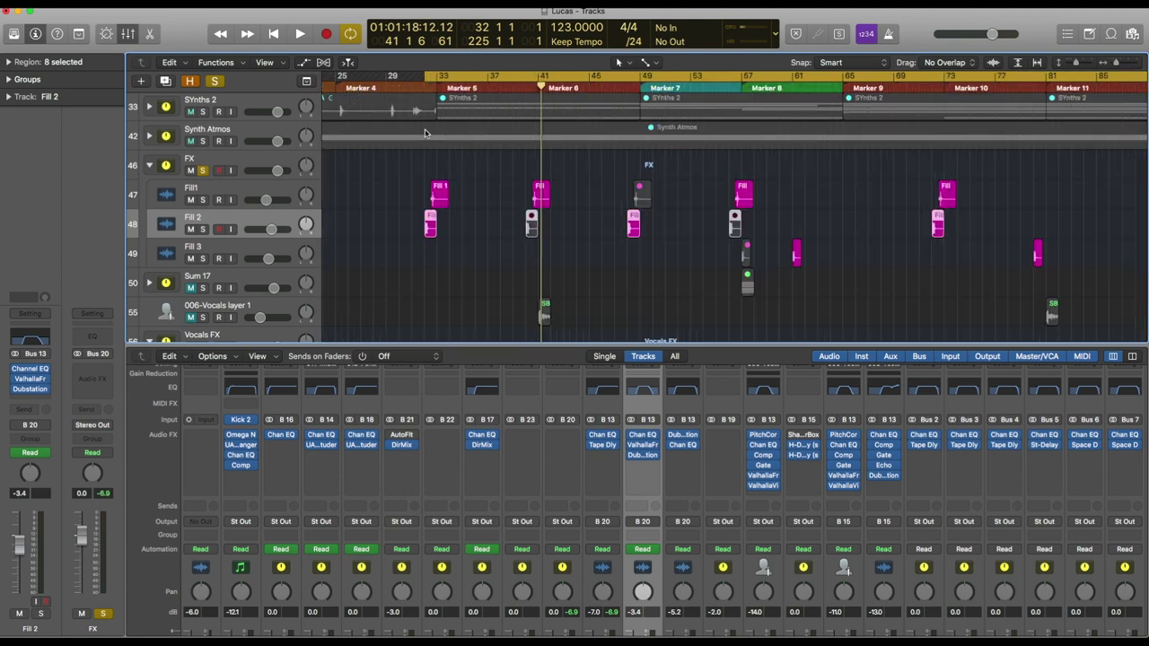
left_click(15, 388)
left_click(14, 381)
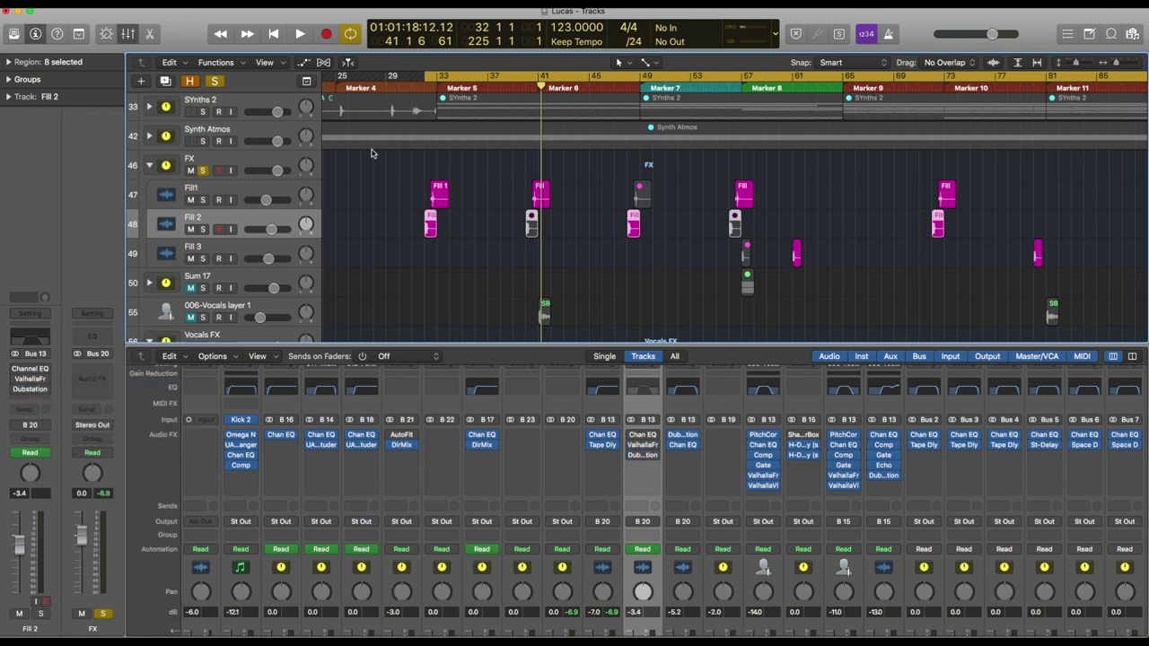
left_click(203, 170)
left_click(203, 229)
key("shift+Return")
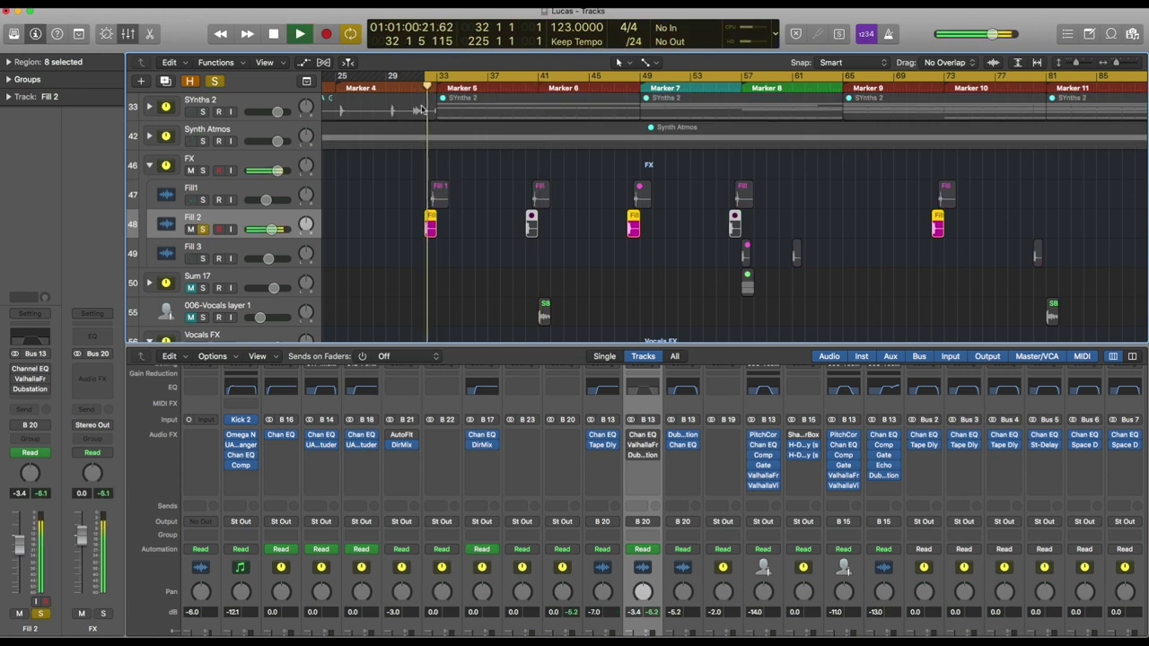
key("space")
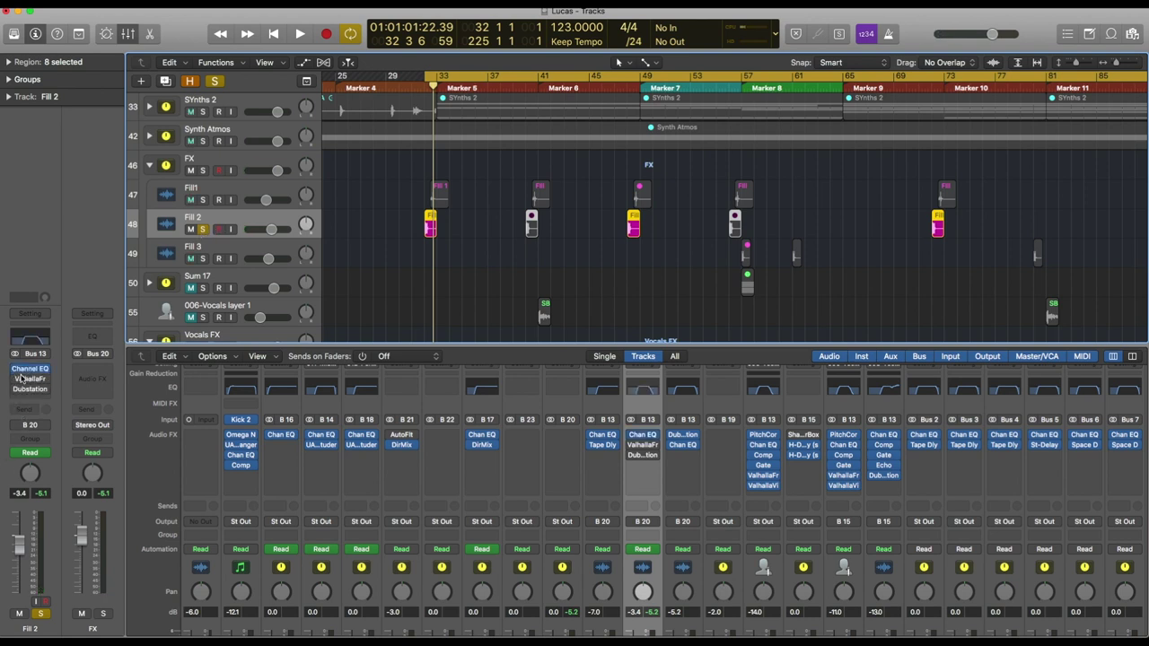
Audition the Fill 2 fill while re-enabling Channel EQ, ValhallaFreqEcho and Dubstation 2 one after another
key("space")
key("space")
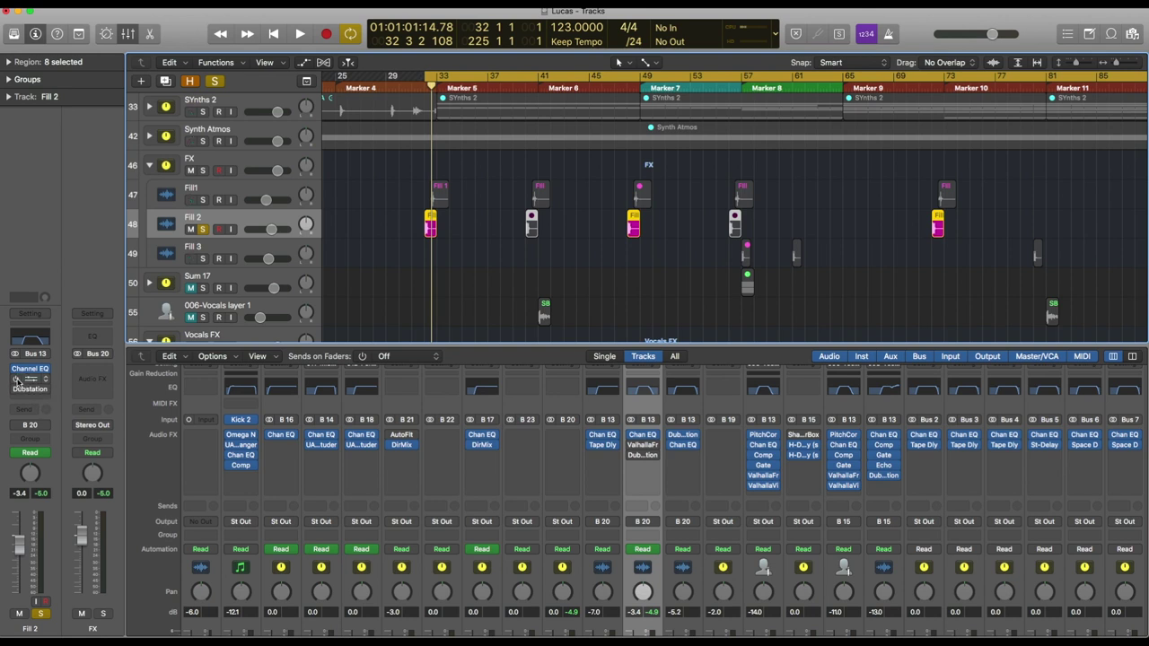
key("space")
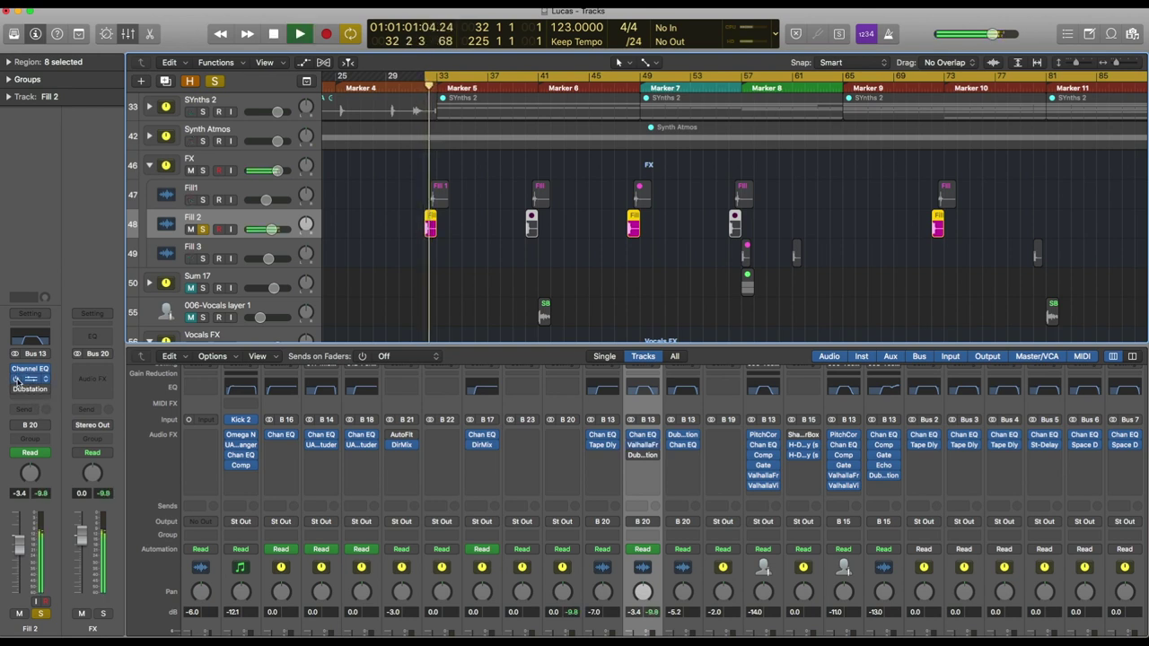
key("space")
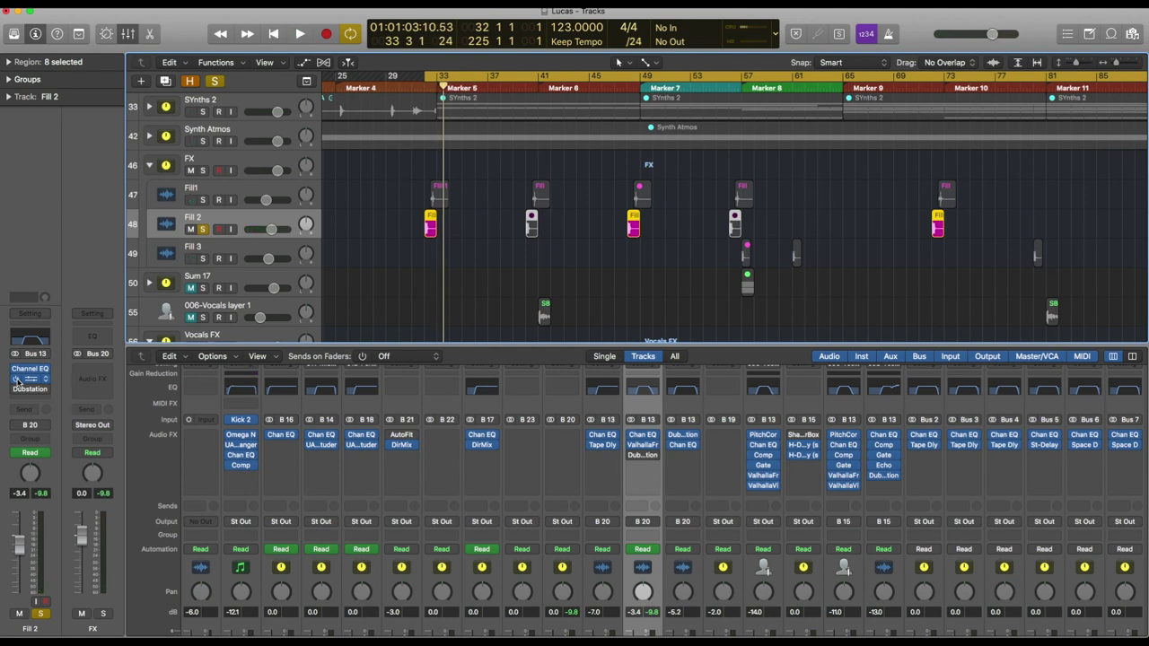
key("space")
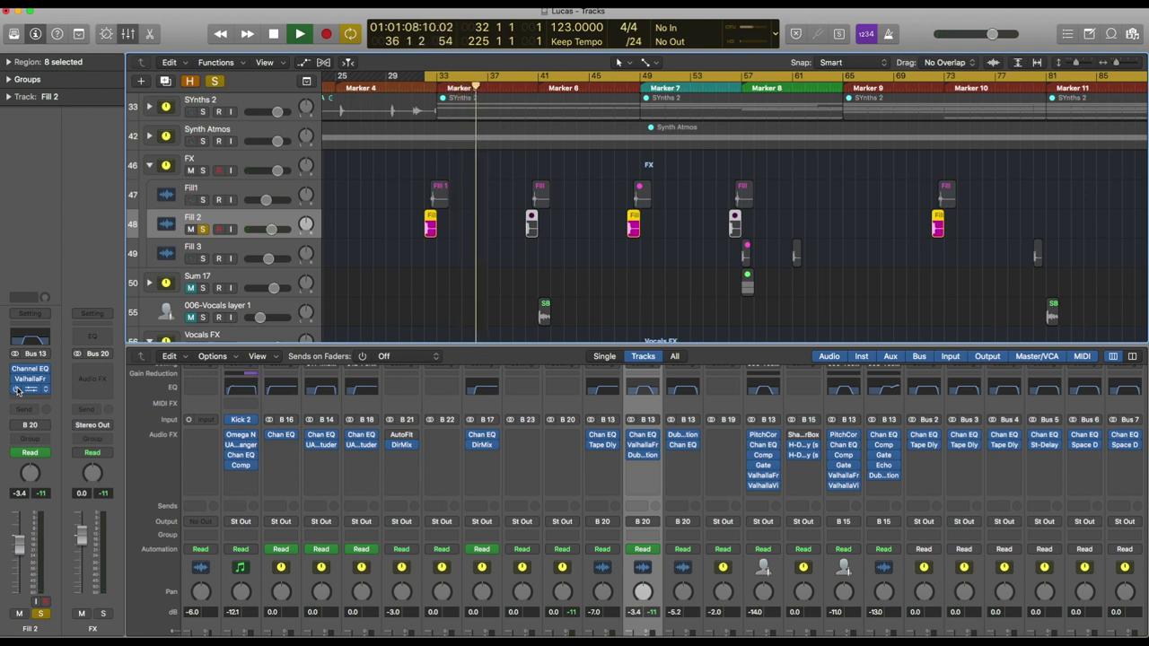
Clear the individual fill solos, solo the whole FX group, and play Fill1 and Fill 2 together around bar 33
left_click(203, 200)
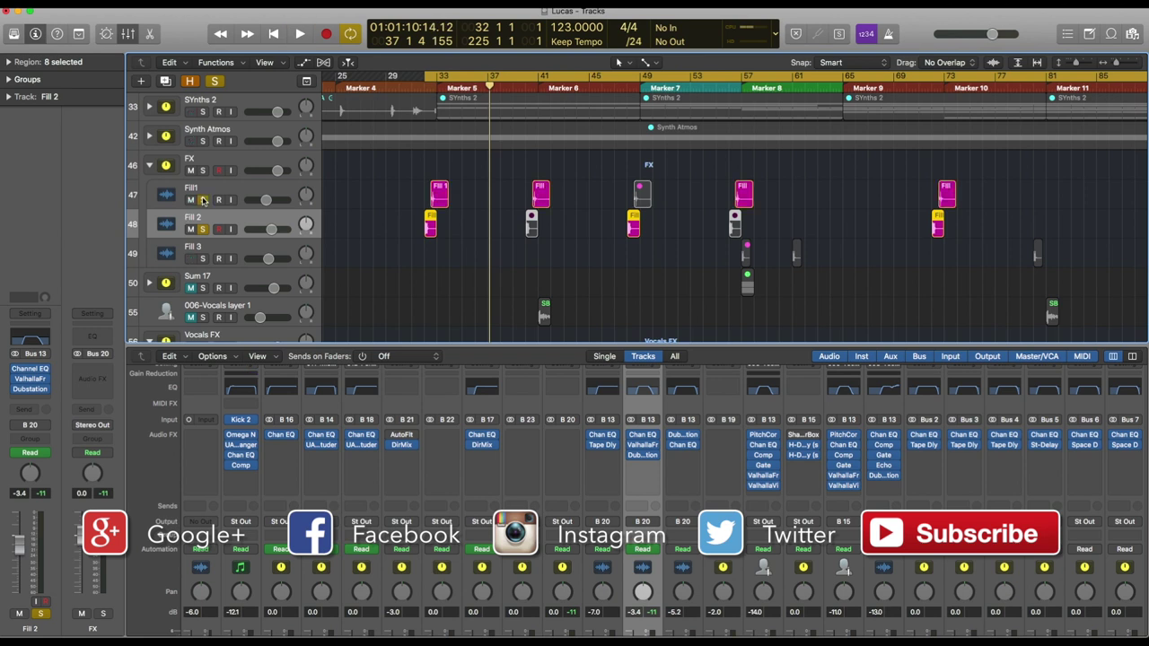
left_click(204, 200)
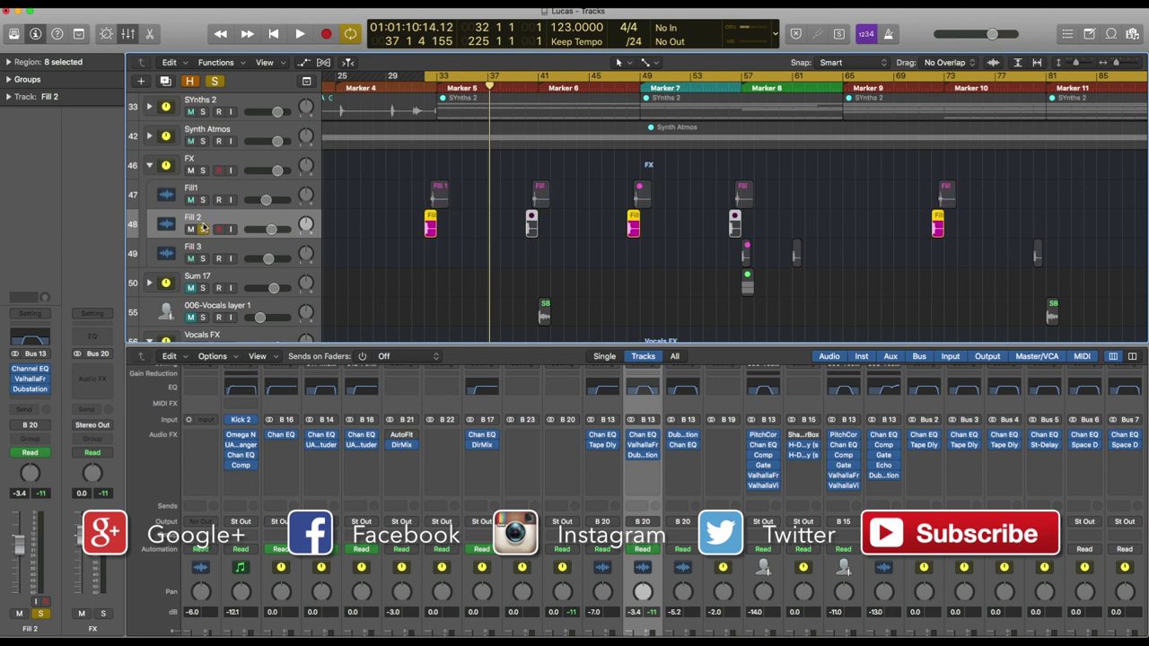
left_click(204, 230)
left_click(204, 170)
key("space")
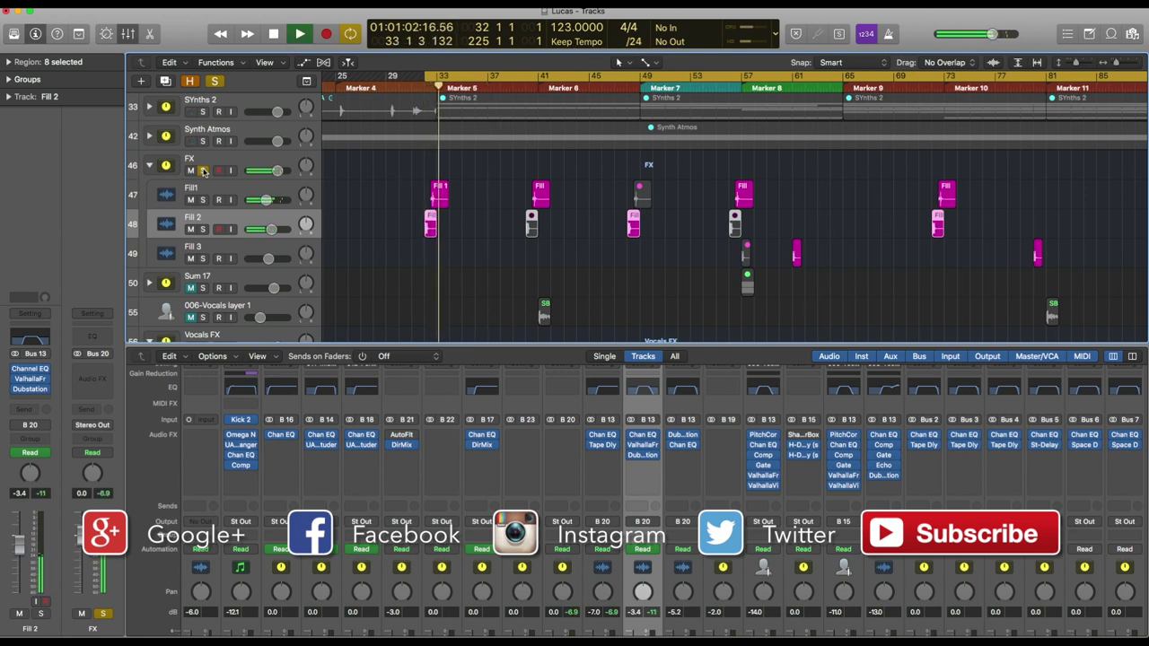
key("space")
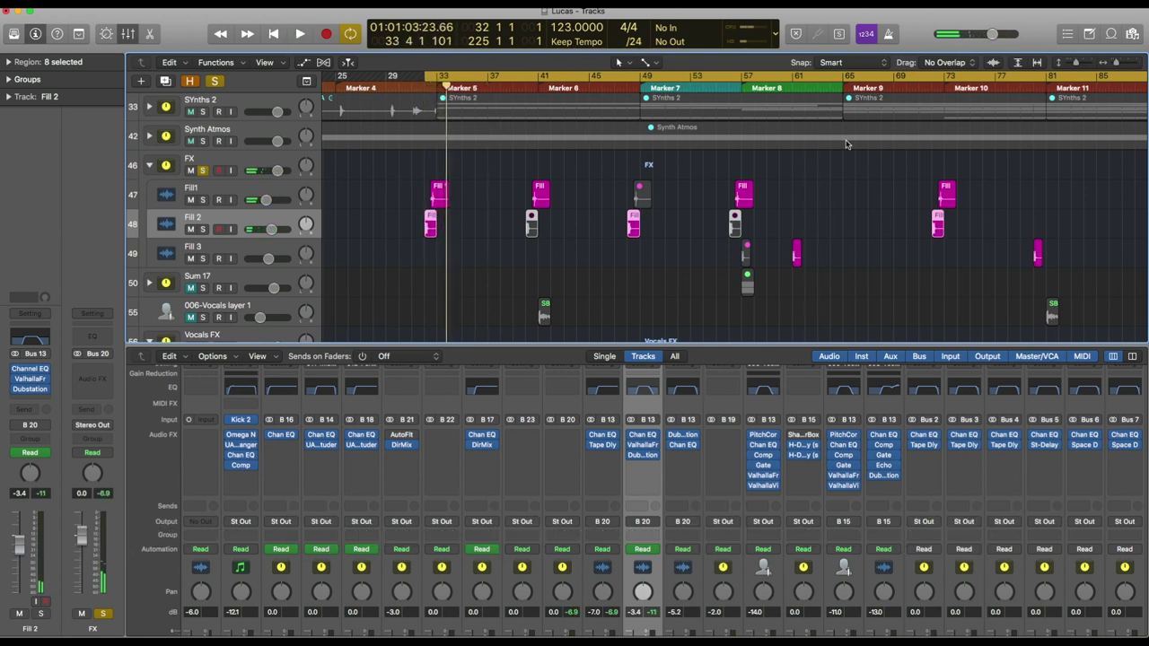
Play from within Marker 8 and solo Fill 3 to audition its fill at bar 61
scroll(846, 144, "right", 3)
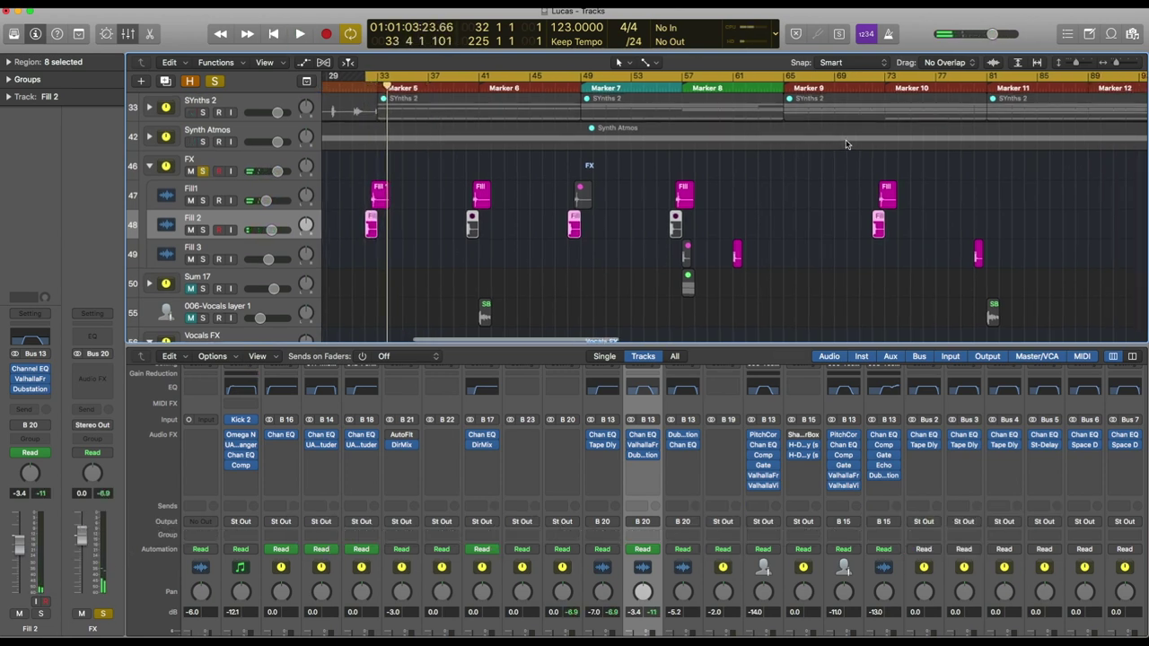
double_click(704, 87)
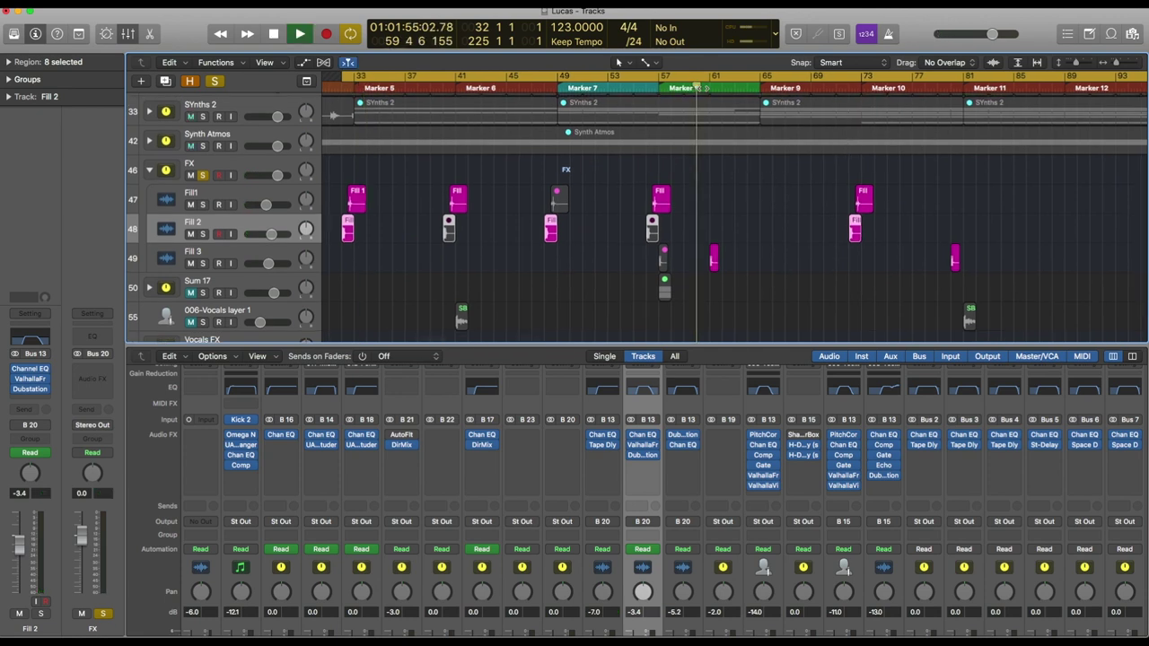
left_click(203, 263)
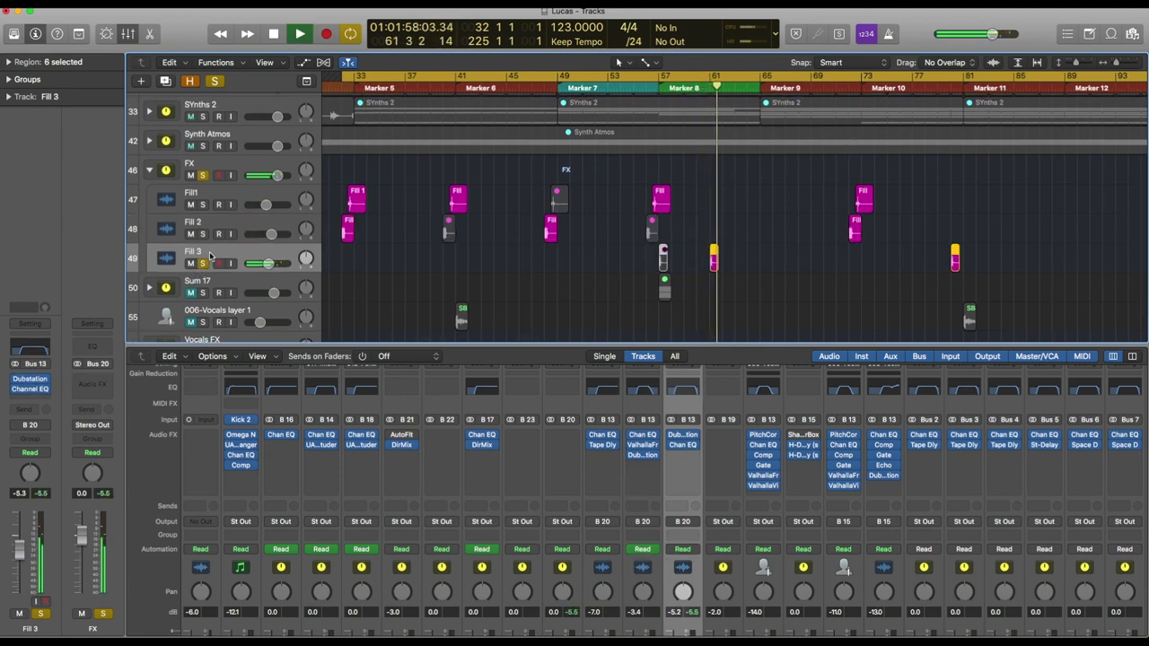
Inspect the Dubstation 2 settings on Fill 3, stop playback, and clear that track's solo while keeping the FX group soloed
left_click(33, 381)
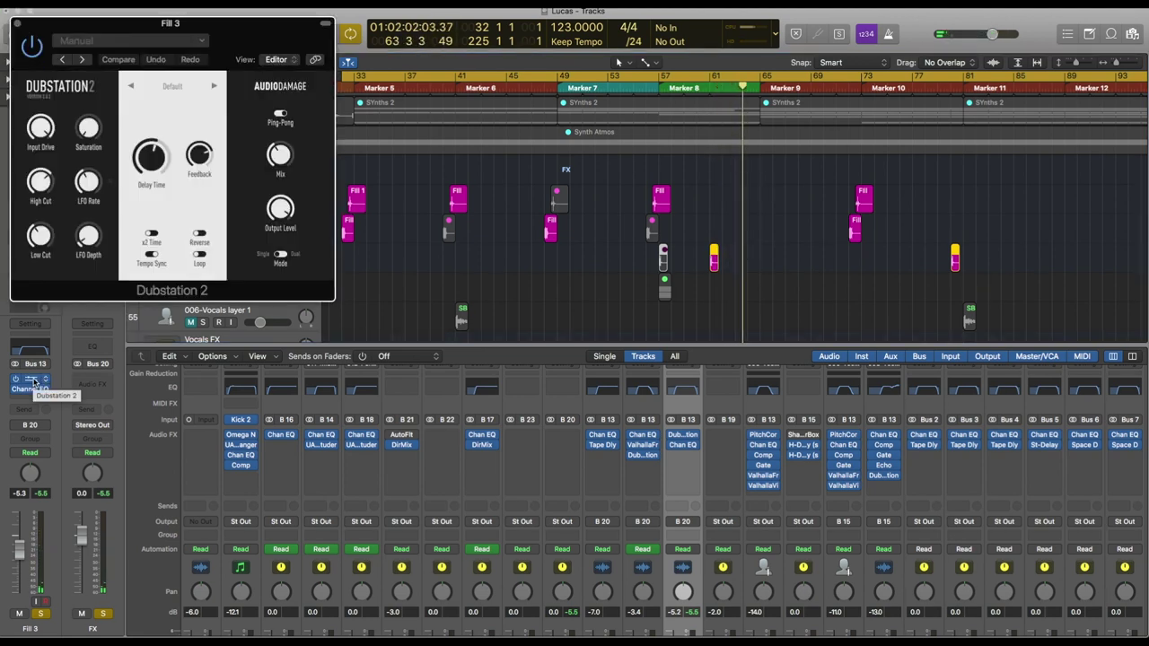
left_click(15, 23)
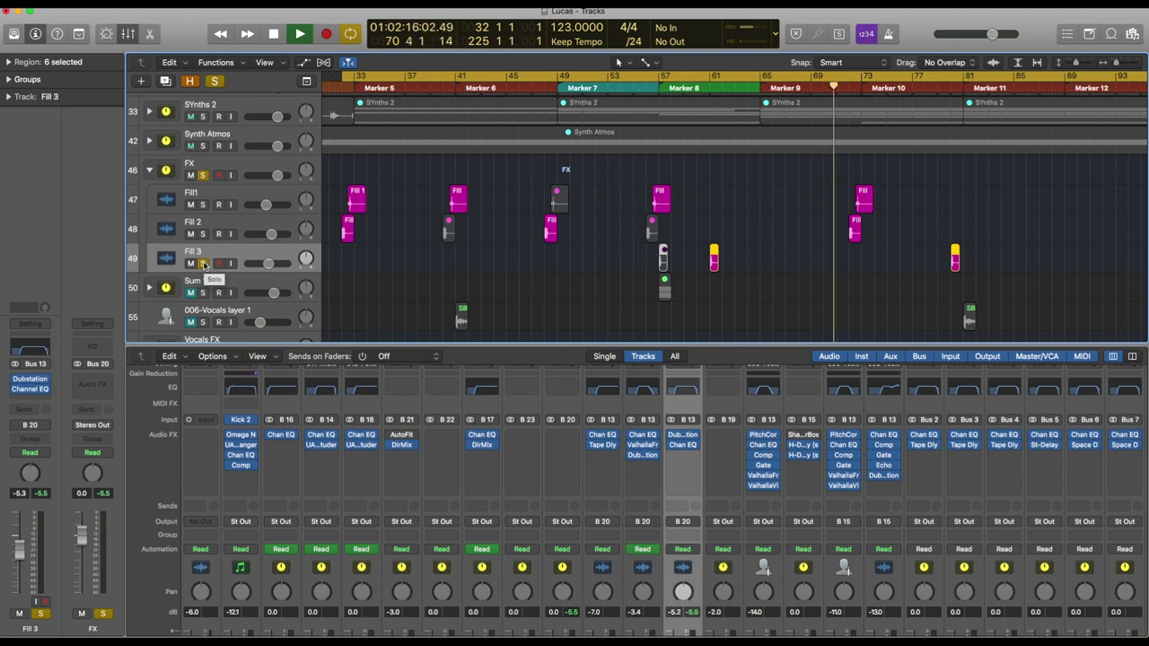
key("space")
left_click(203, 176)
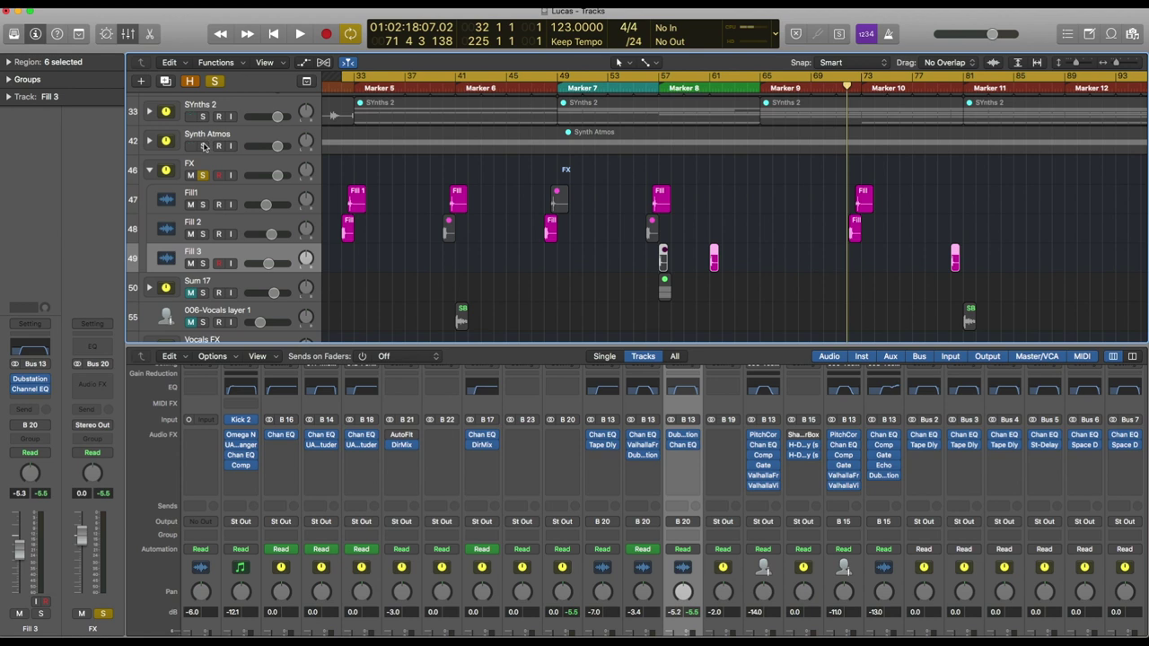
Solo Synth Atmos, SYnths 2 and the remaining synth, percussion and drum groups with FX, and play the mix from bar 32
left_click(204, 146)
left_click(203, 117)
scroll(204, 125, "up", 6)
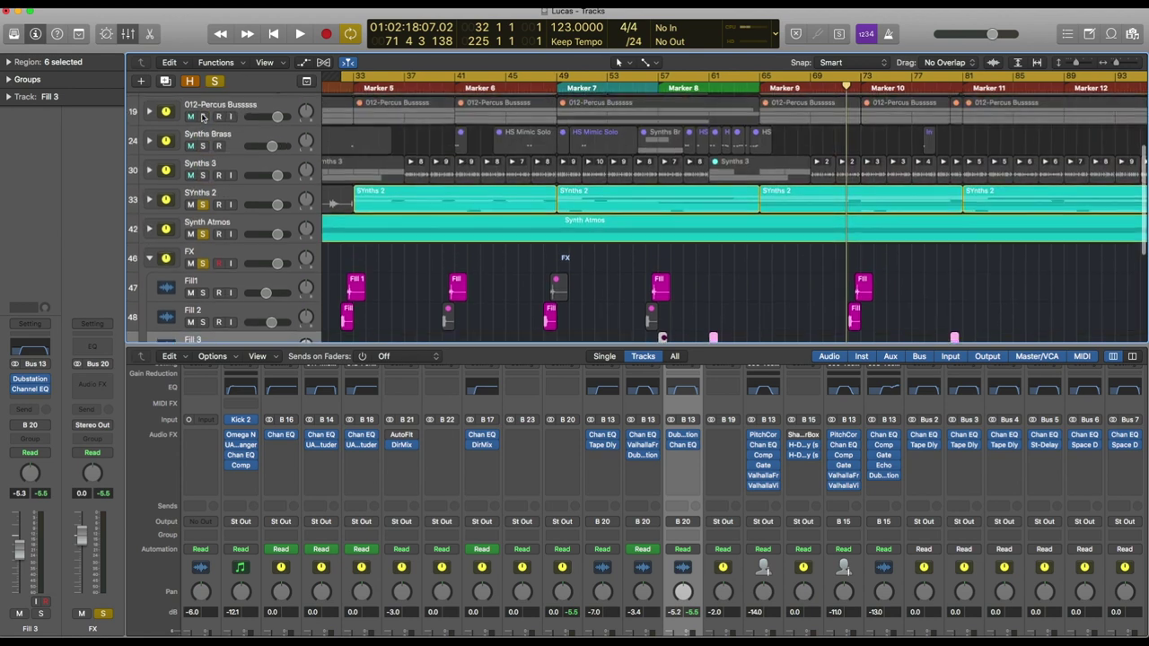
key("space")
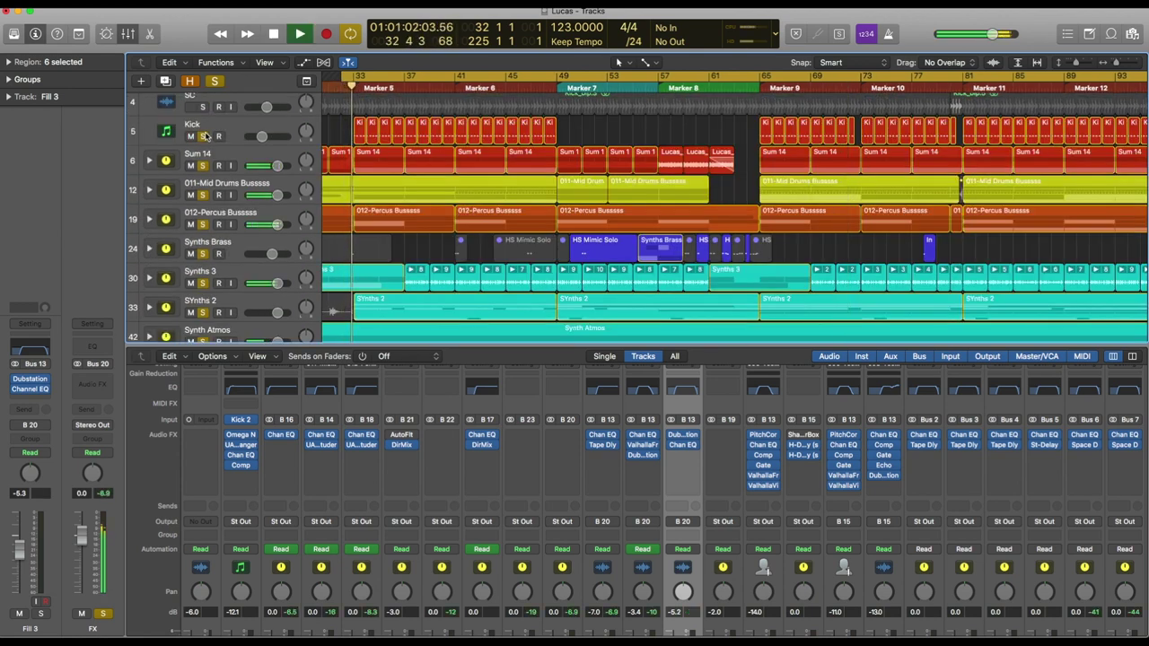
scroll(205, 135, "down", 15)
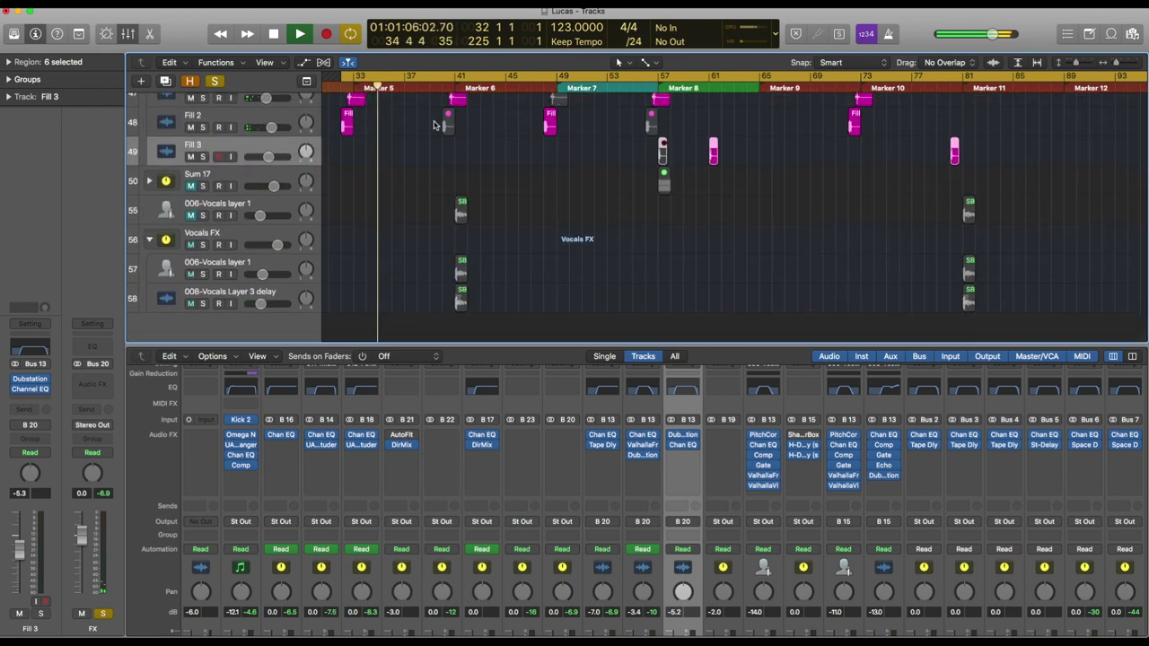
scroll(433, 125, "up", 4)
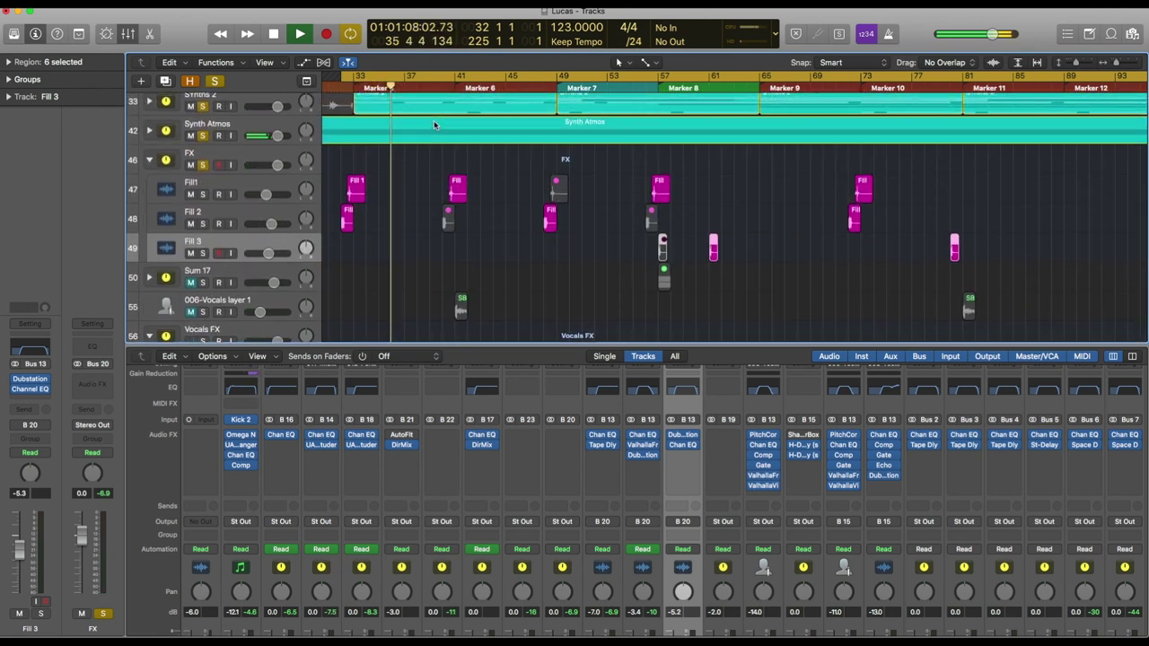
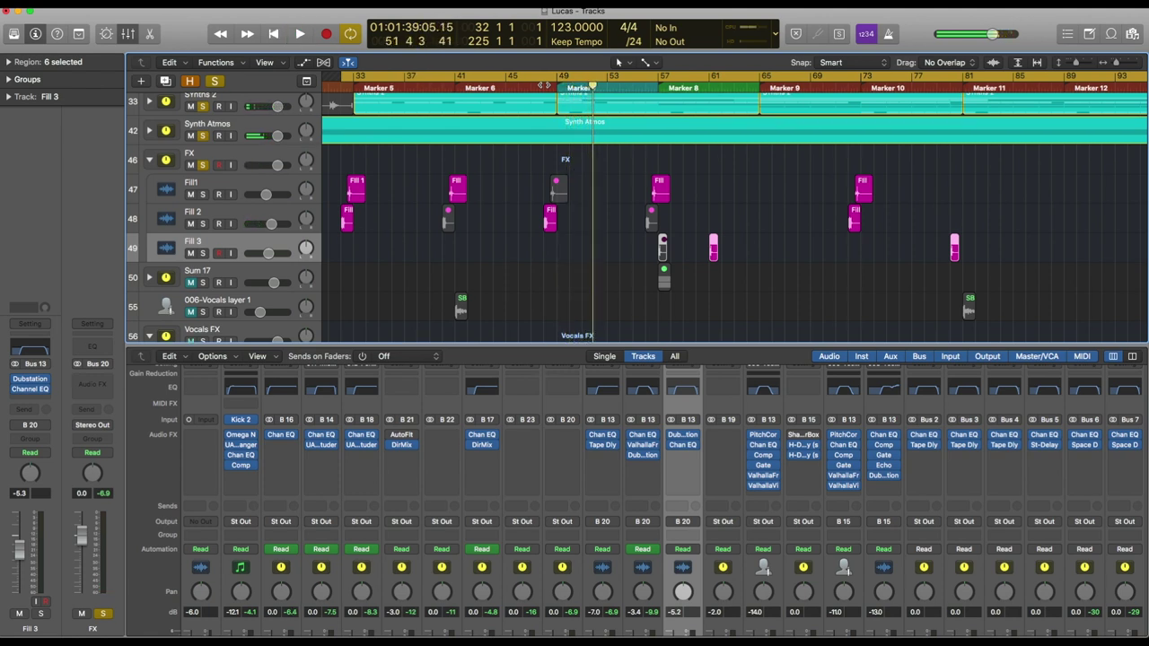
Expand the Sum 17 vocal group, clear the existing solos, solo that group, and play it from bar 56 into Marker 8
left_click(221, 286)
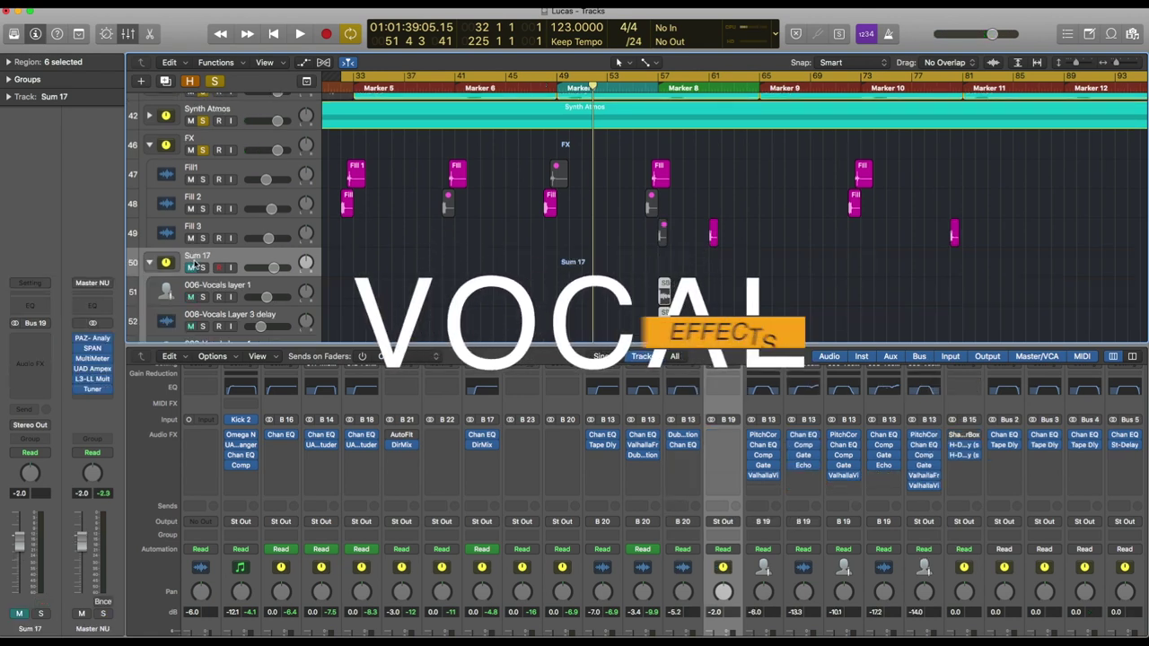
scroll(220, 274, "down", 5)
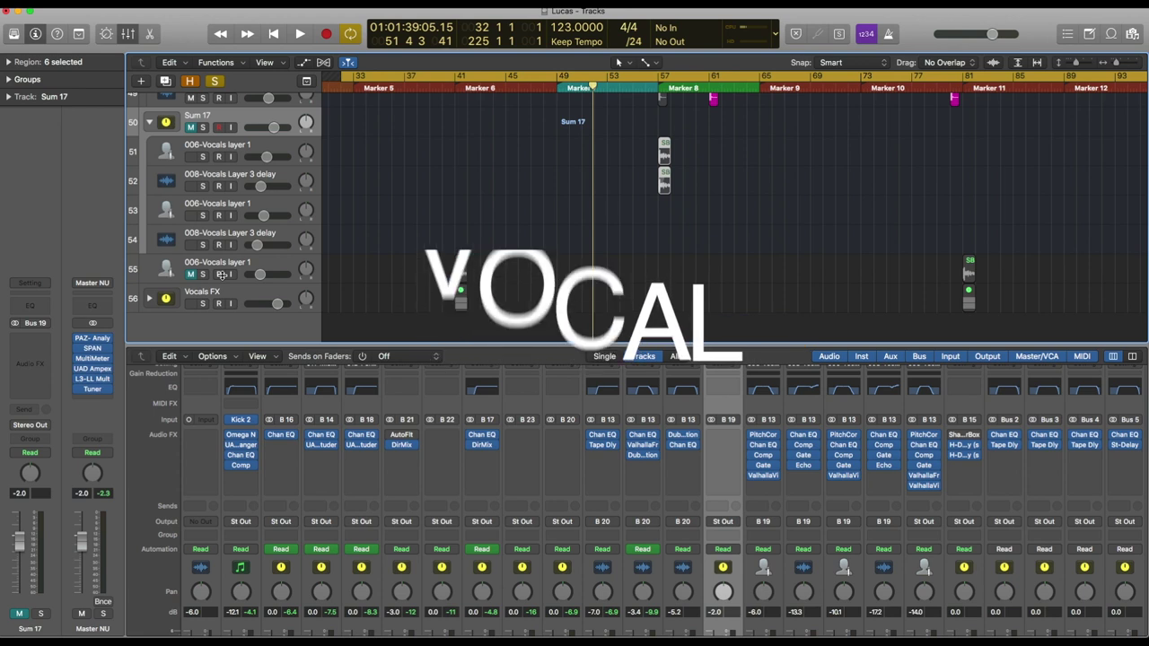
scroll(221, 274, "up", 2)
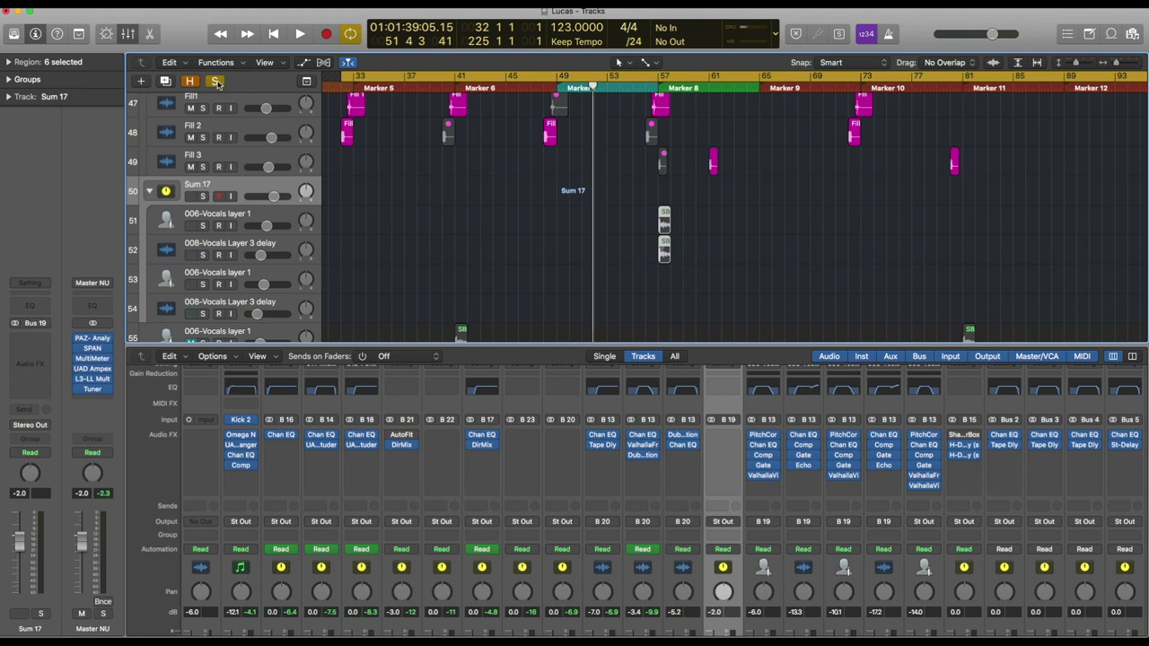
left_click(215, 81)
left_click(645, 85)
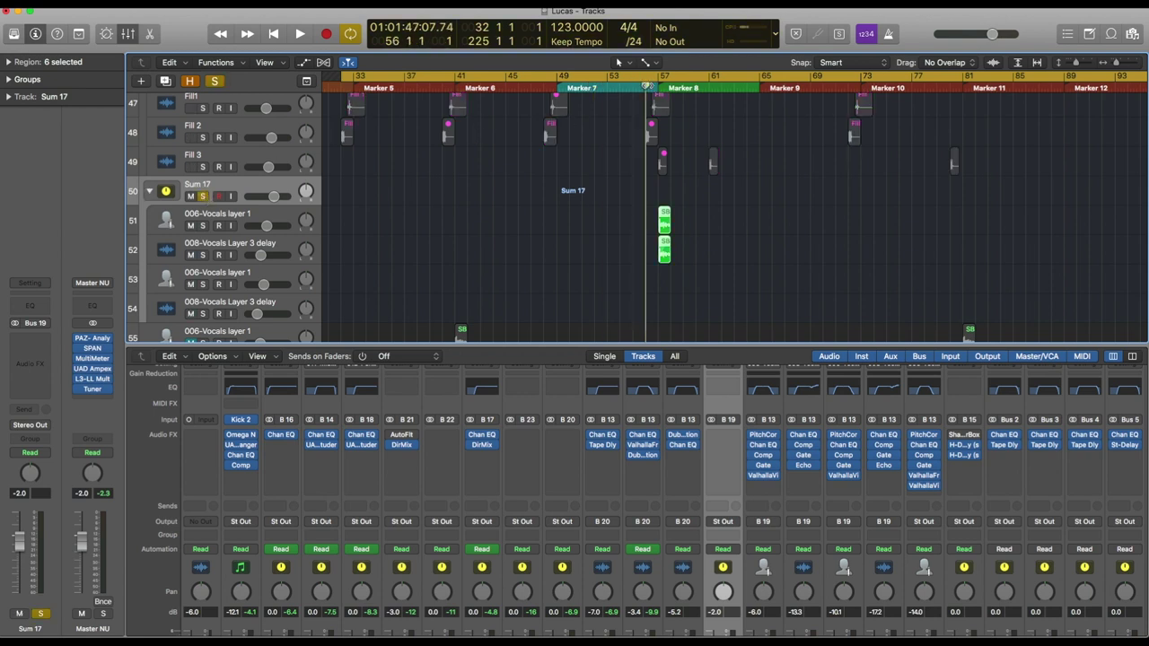
key("space")
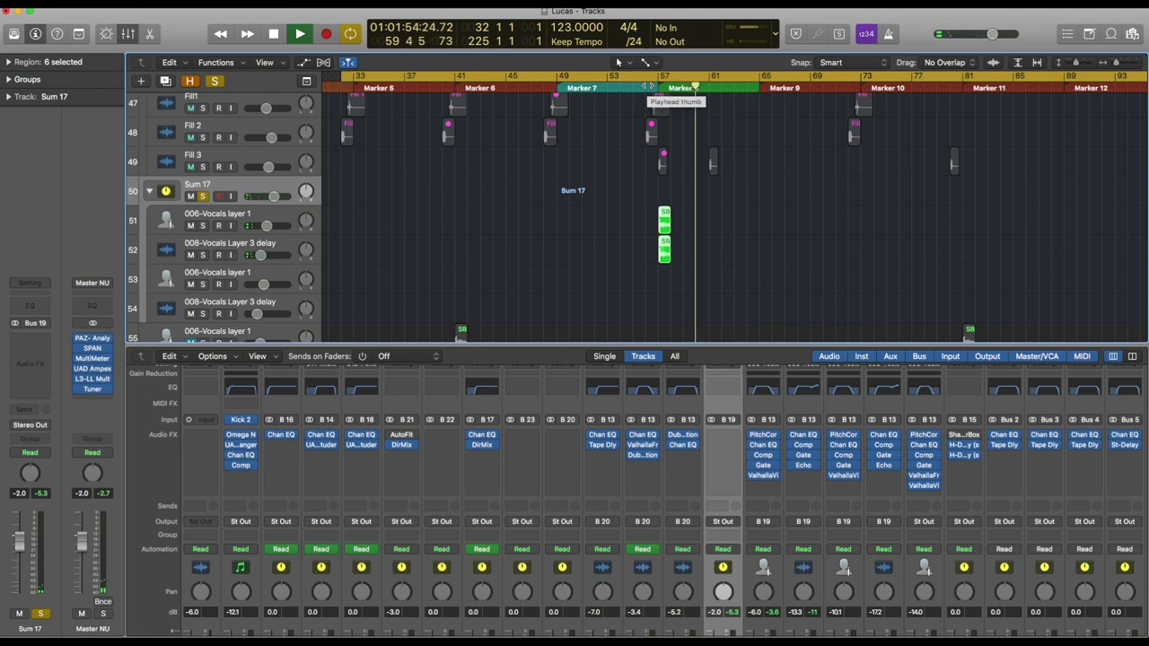
key("space")
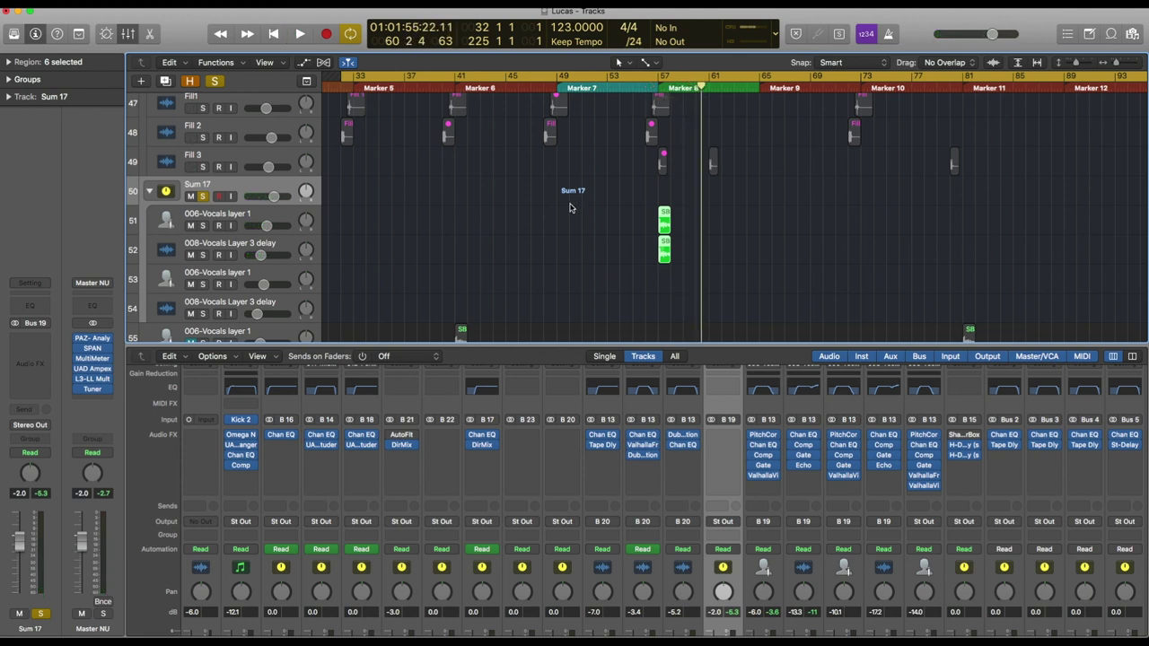
Examine the Sum 17 vocal regions around bar 57 and inspect the Pitch Correction settings on its first 006-Vocals layer 1 track
key("super+Right")
key("super+Right")
key("super+Right")
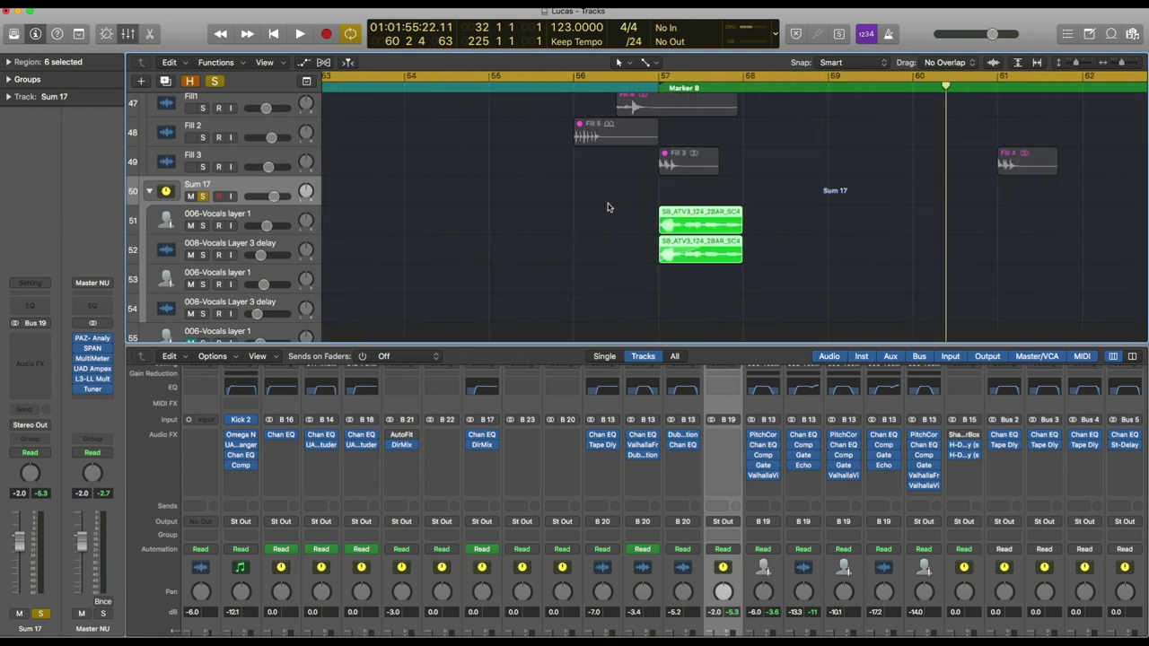
key("super+Left")
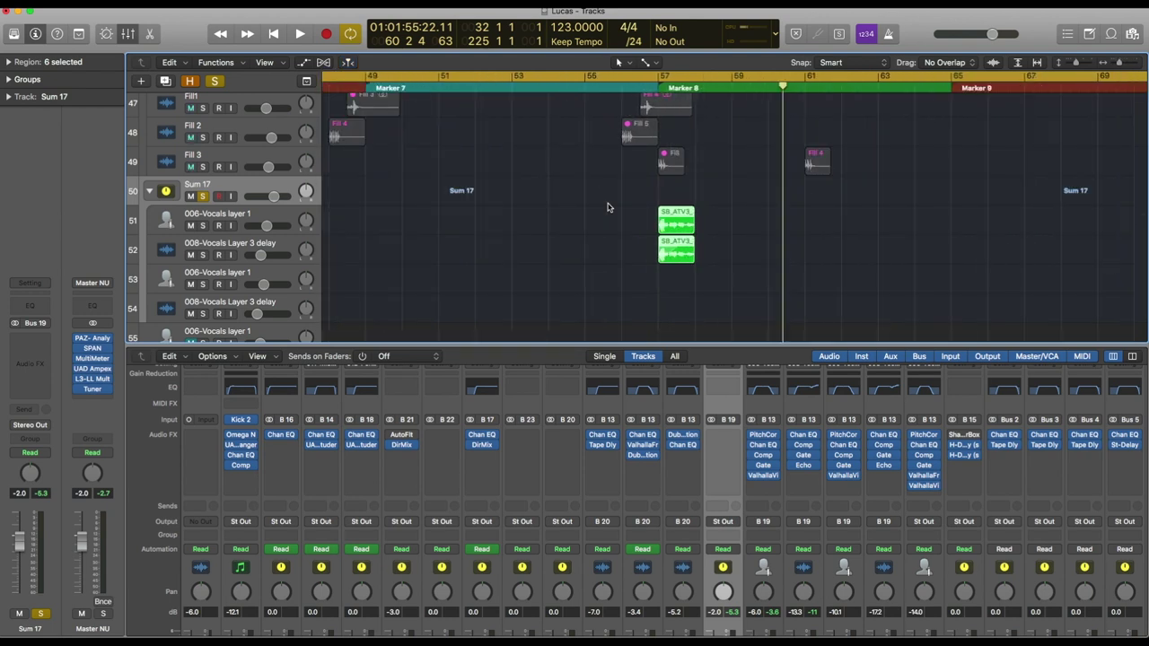
key("super+Left")
key("super+Left")
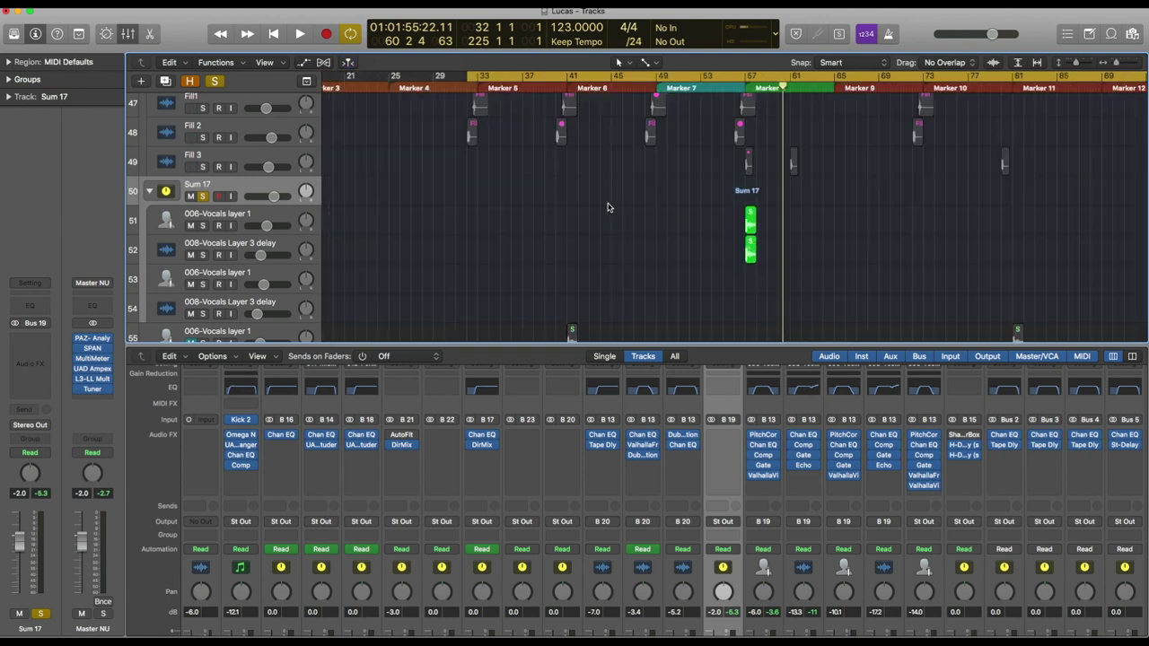
left_click(229, 216)
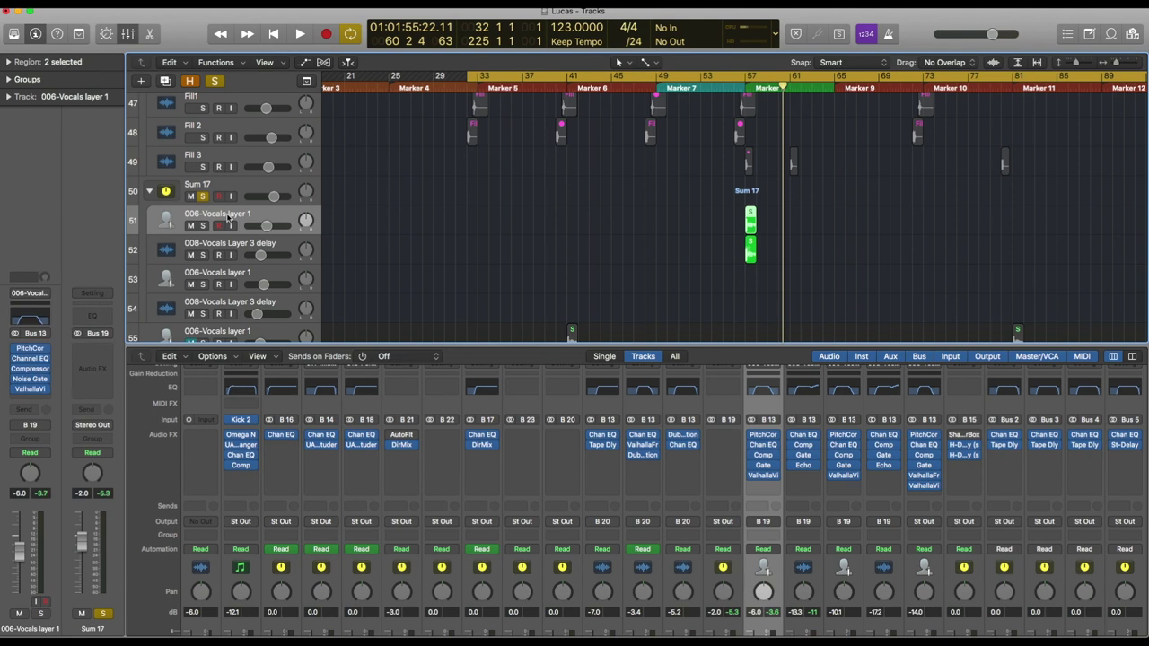
left_click(32, 350)
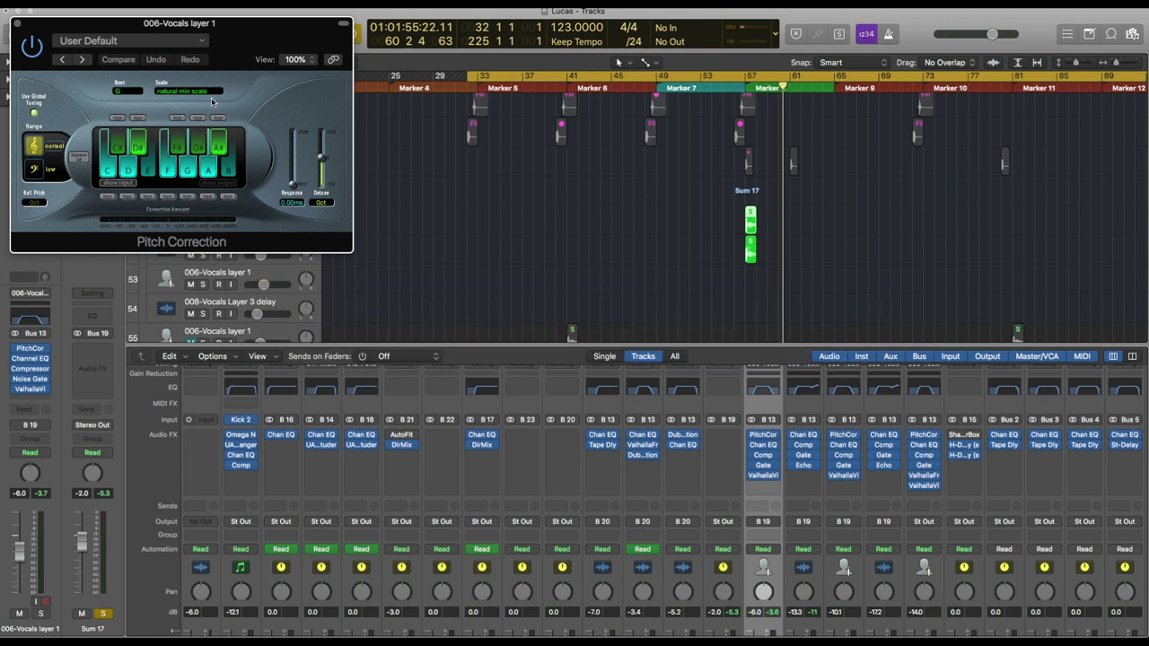
left_click(17, 24)
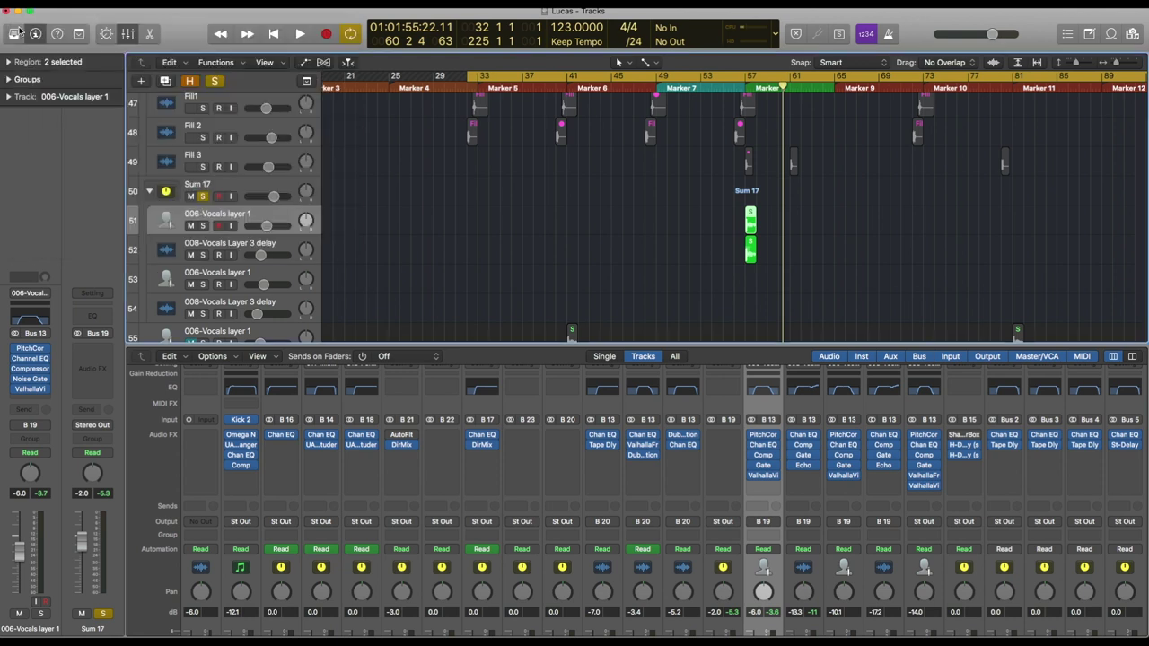
Inspect the Noise Gate and ValhallaVintageVerb settings on the first vocal layer of Sum 17
left_click(33, 381)
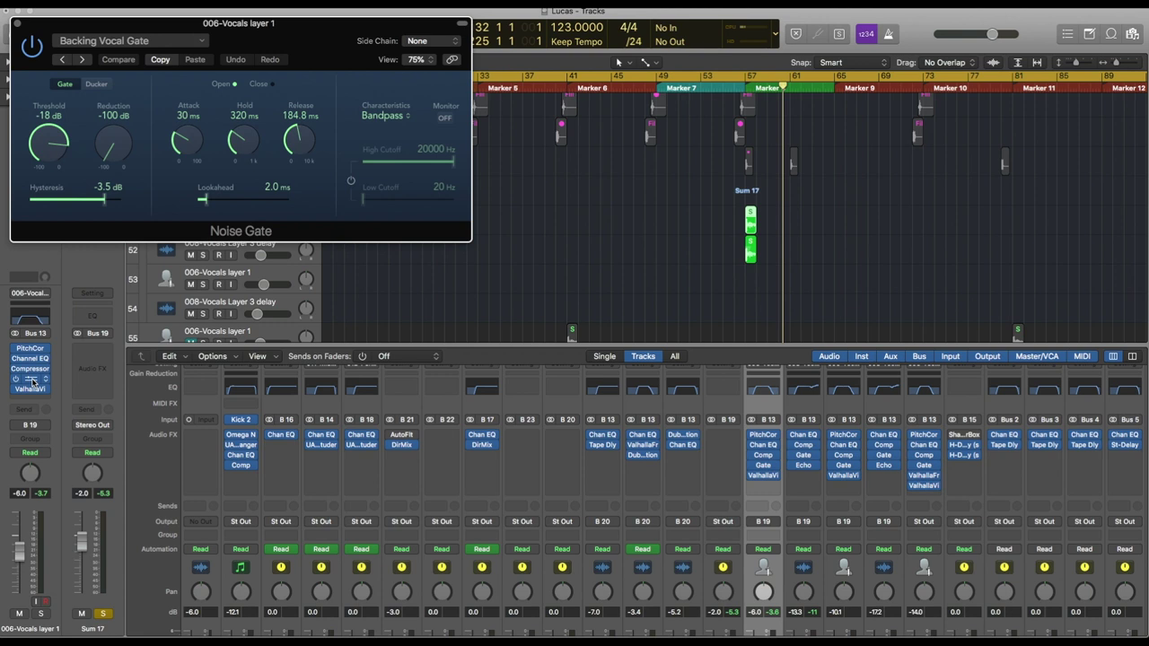
left_click(18, 24)
left_click(31, 389)
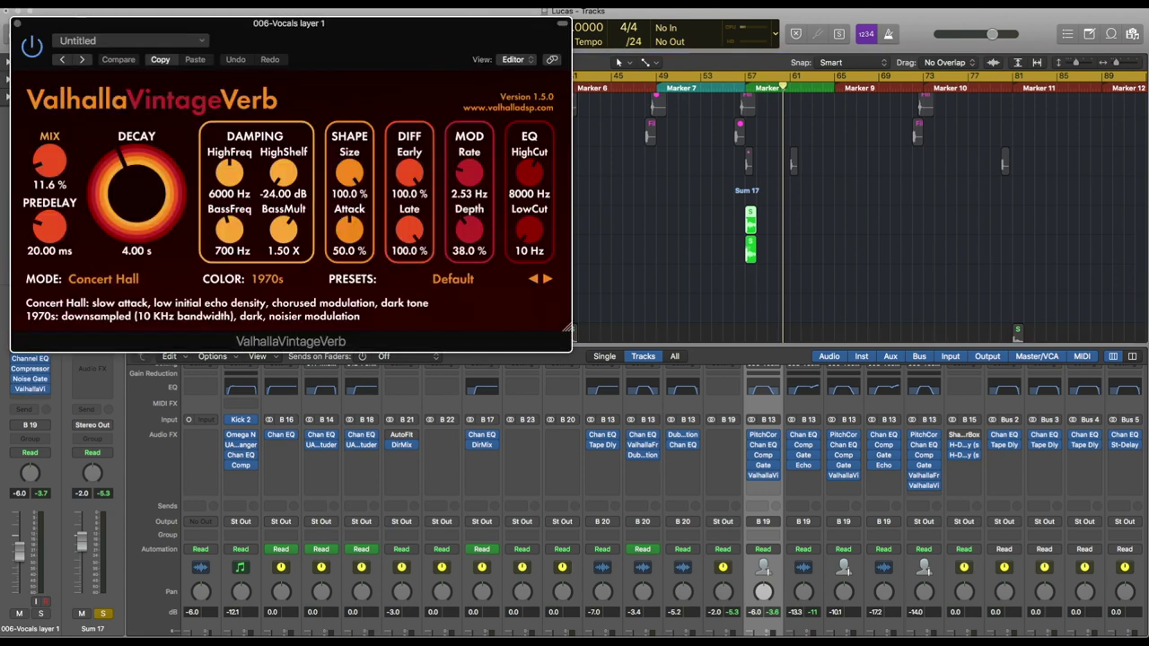
left_click(16, 24)
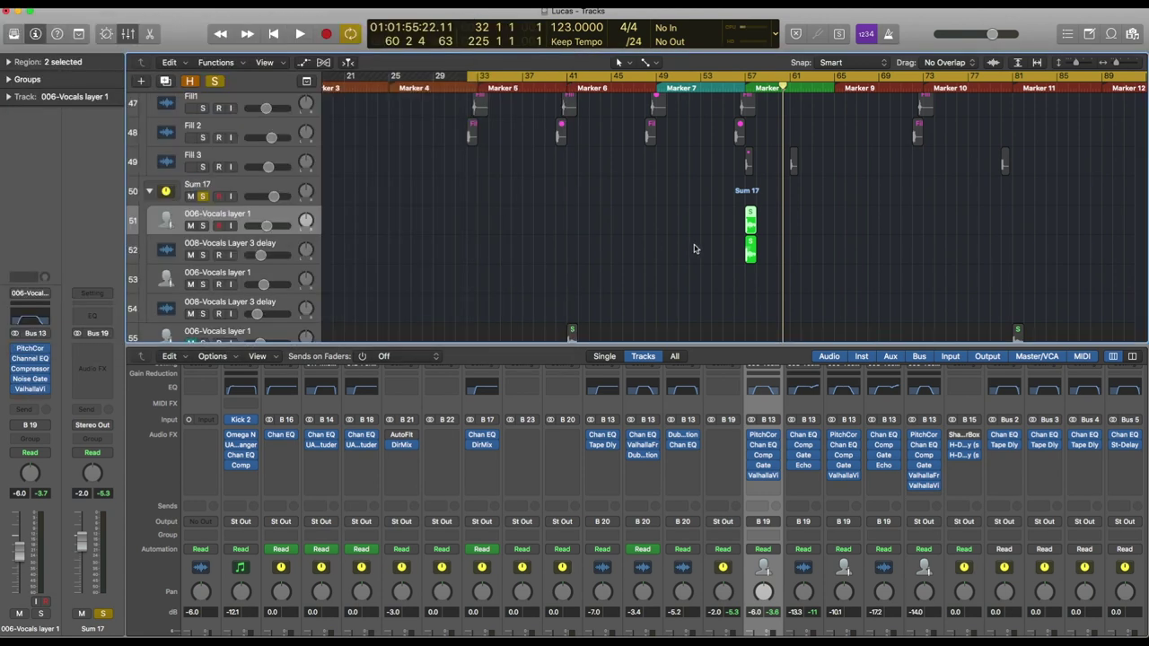
Compare the effect chains of the first two Sum 17 vocal tracks and inspect the Channel EQ curve on 006-Vocals layer 1
left_click(252, 247)
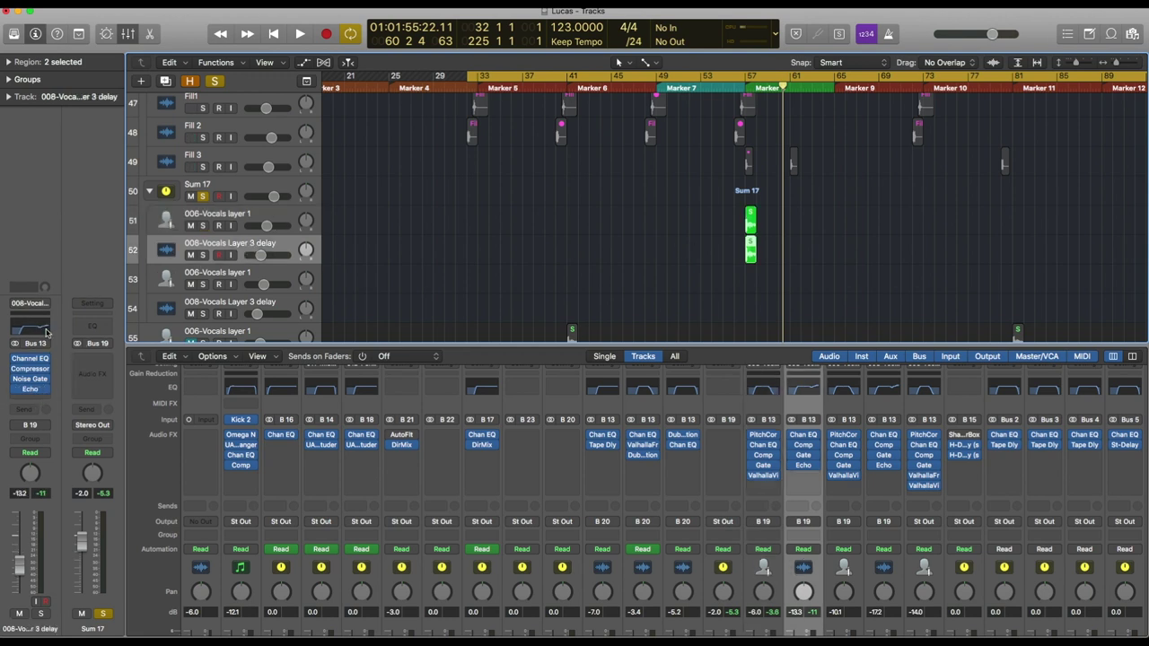
left_click(233, 219)
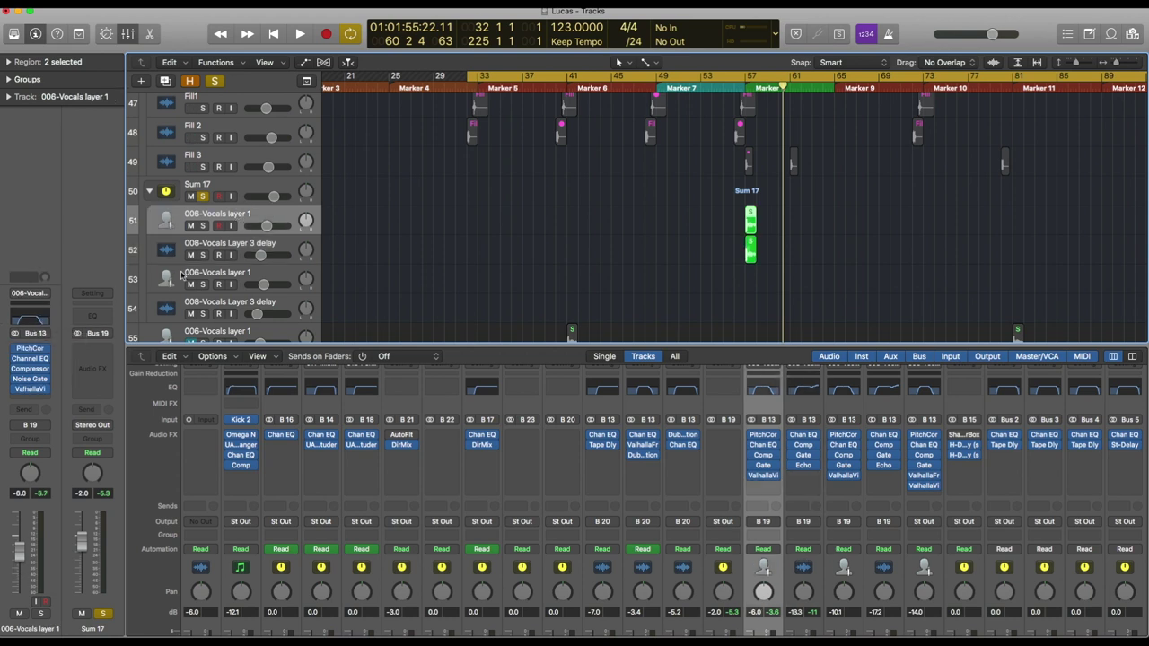
left_click(34, 323)
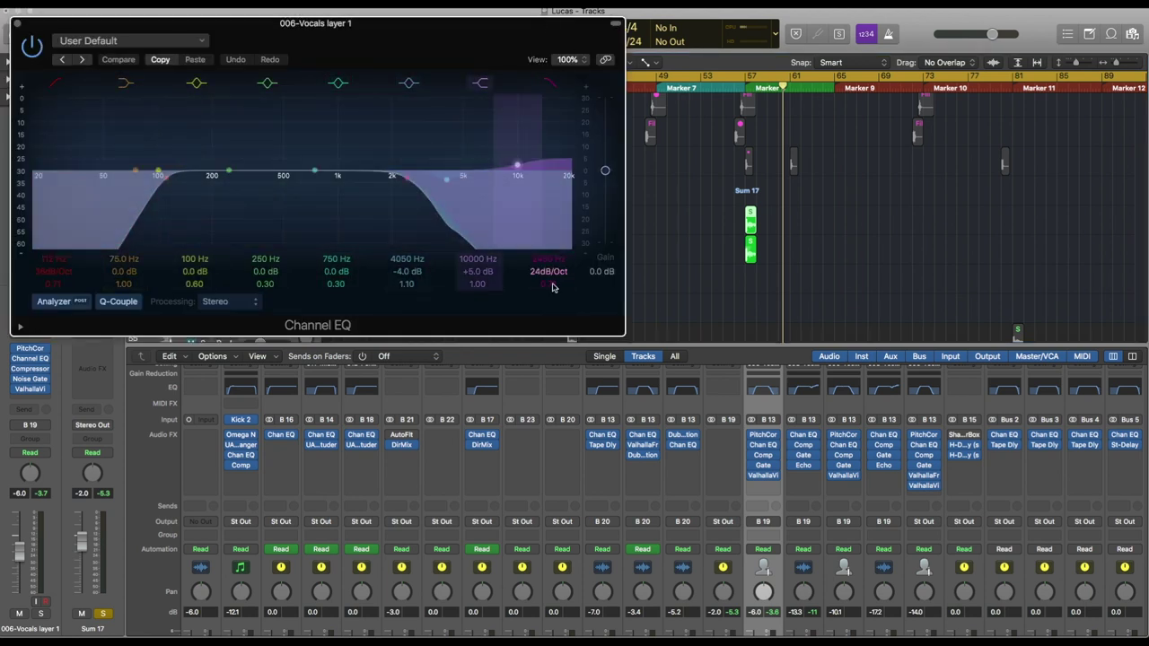
left_click(16, 26)
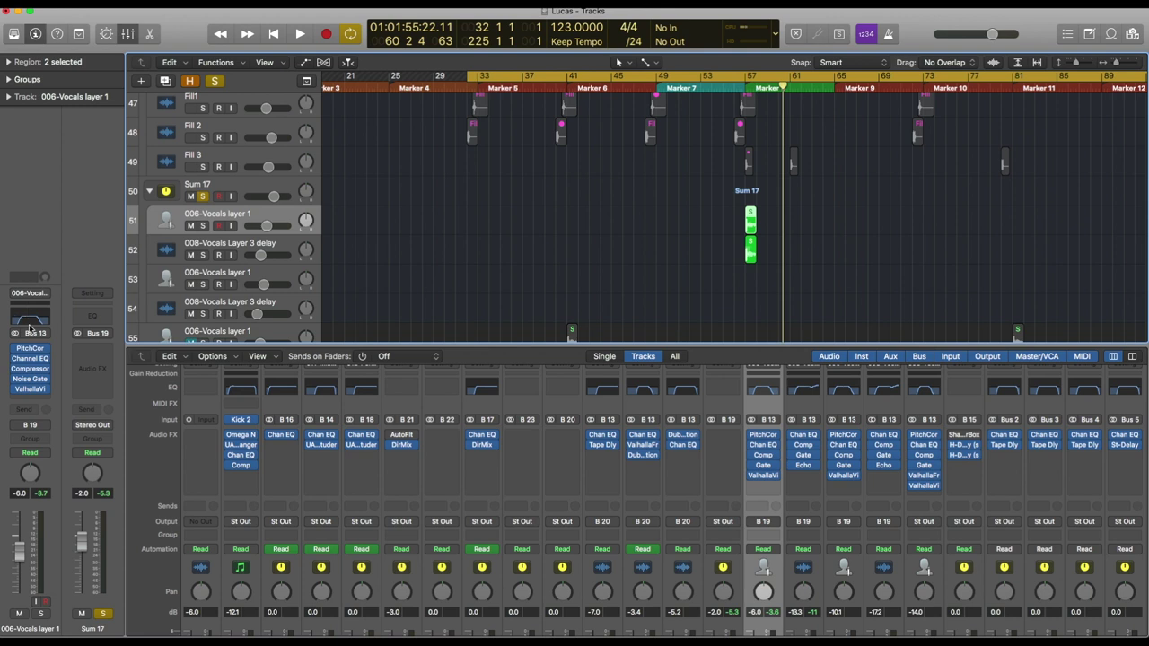
Inspect the Channel EQ curve on the first 008-Vocals Layer 3 delay track
left_click(235, 247)
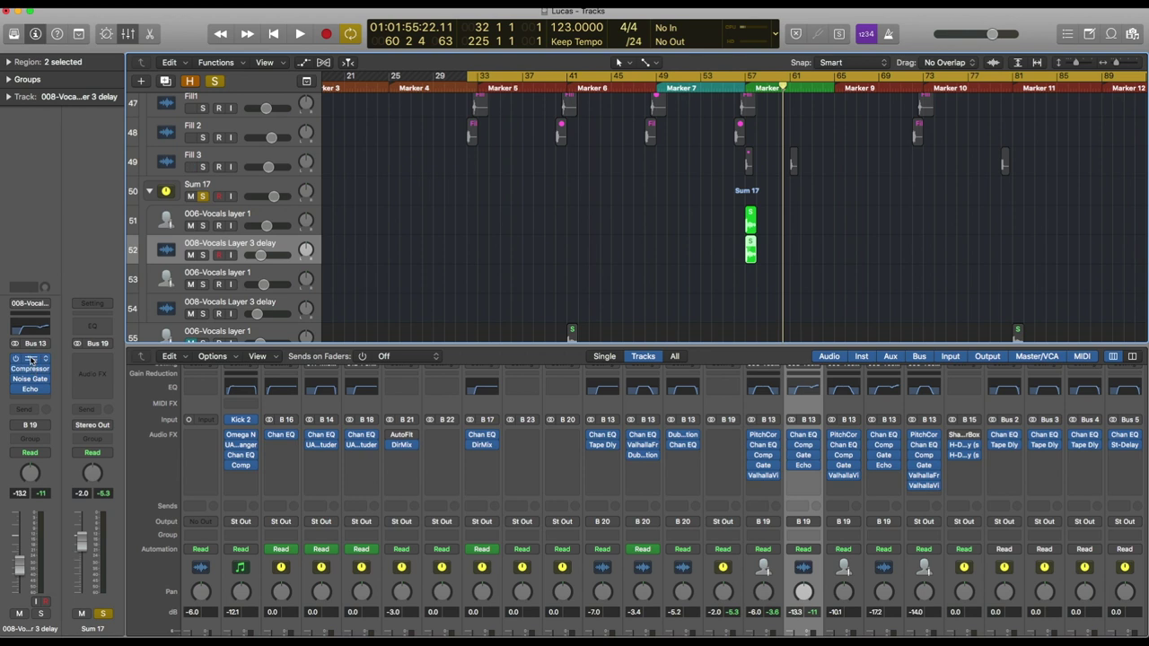
left_click(31, 361)
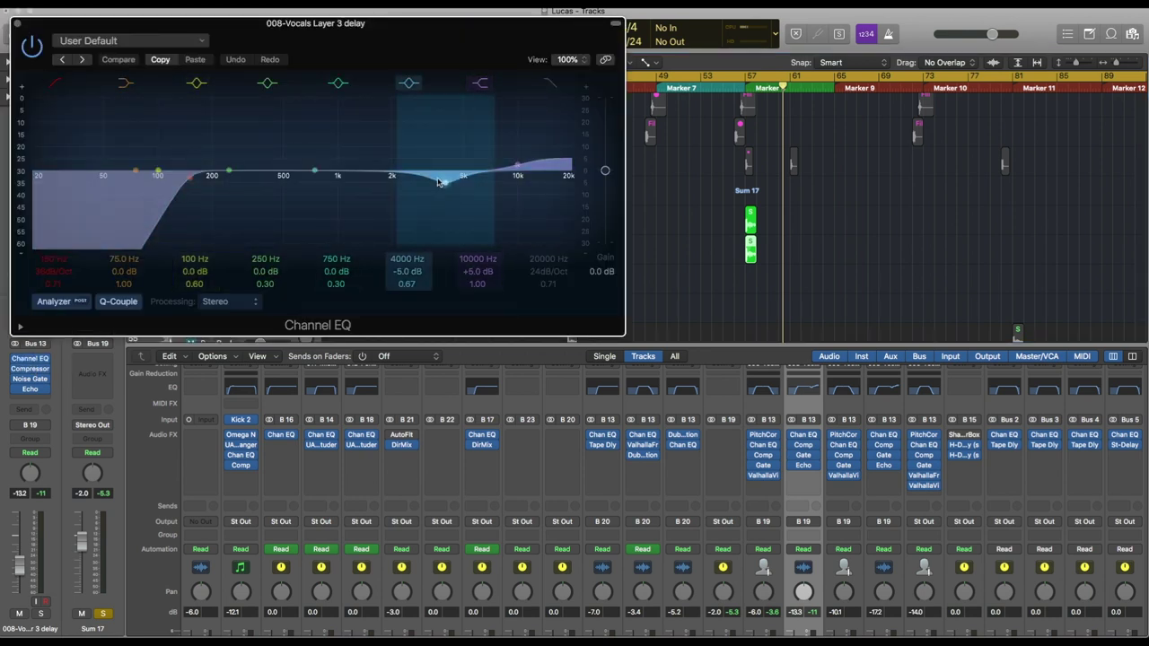
left_click(17, 23)
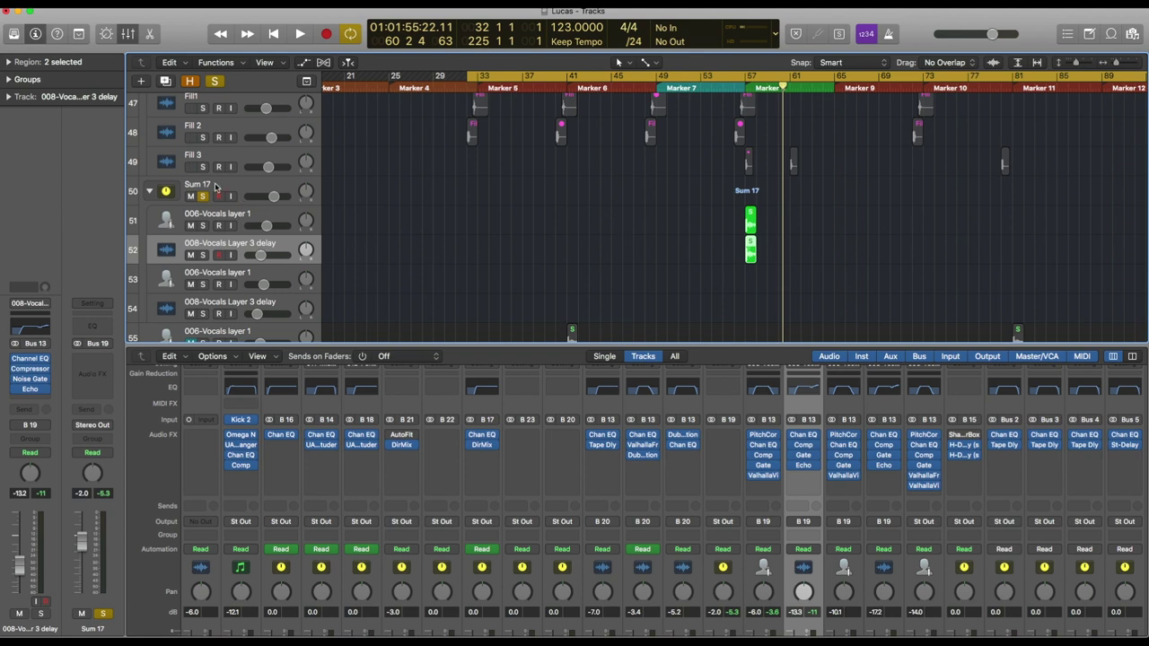
Review where the vocal layer and delay regions on tracks 53 to 55 fall across the whole arrangement
scroll(215, 186, "down", 3)
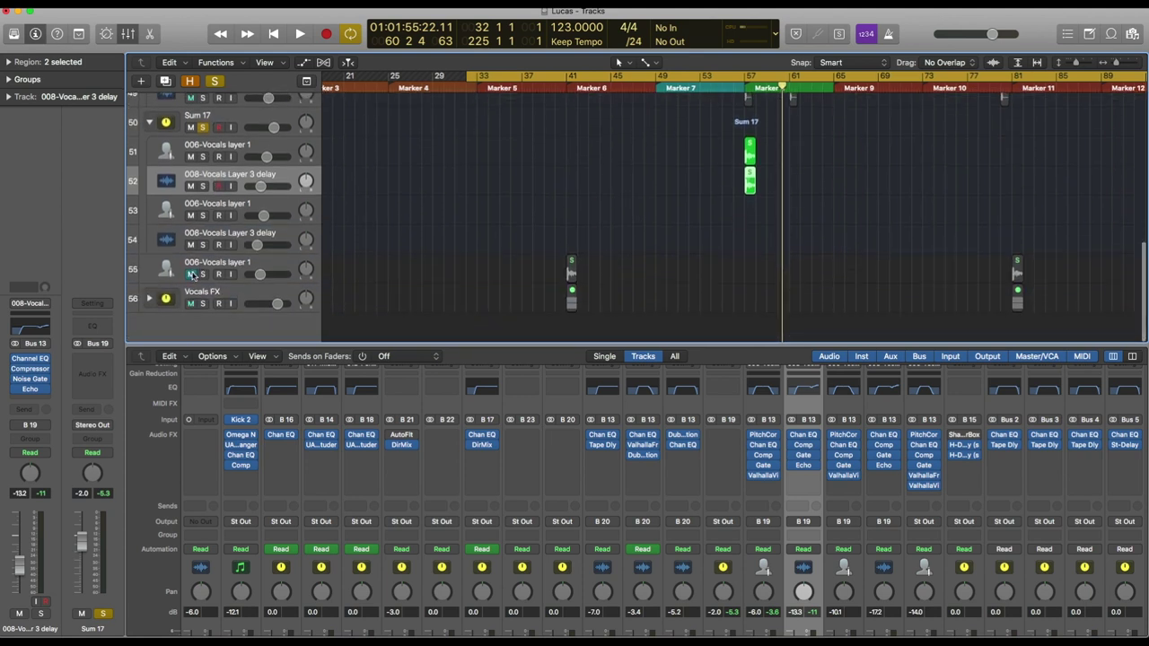
left_click(210, 262)
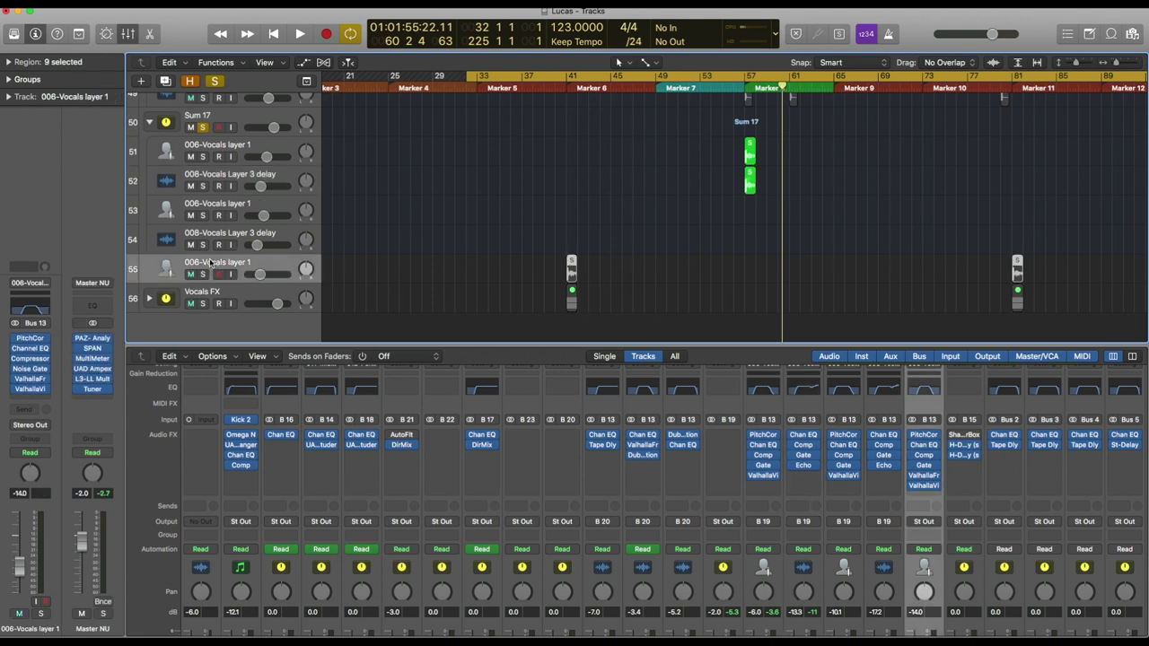
scroll(587, 145, "down", 5)
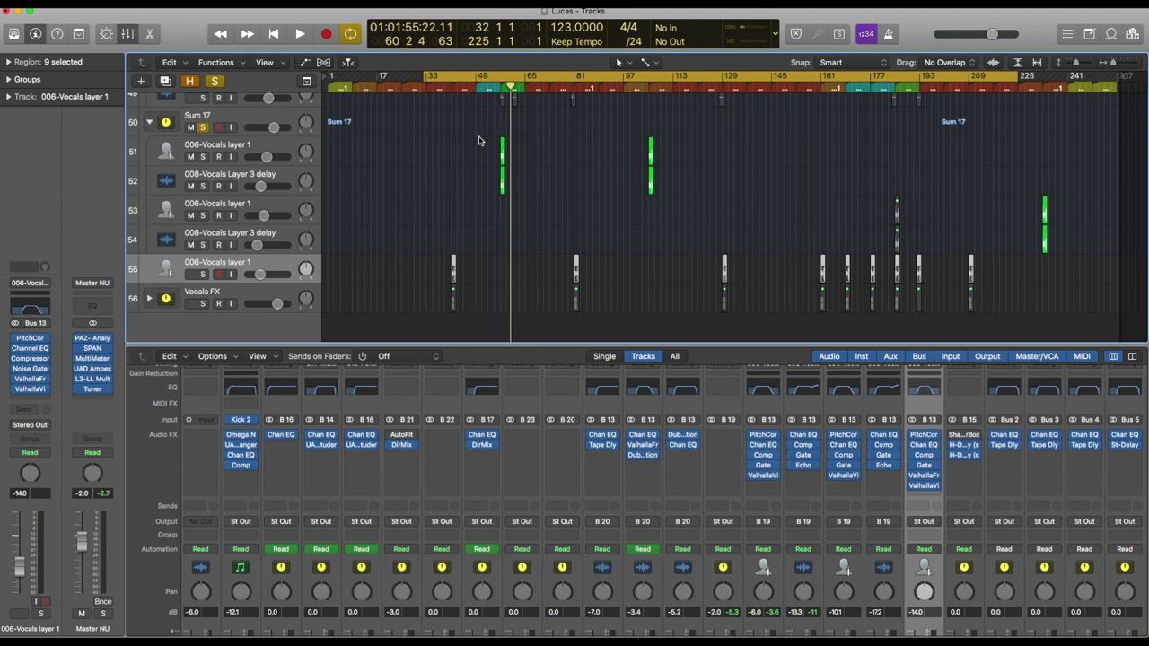
left_click(266, 233)
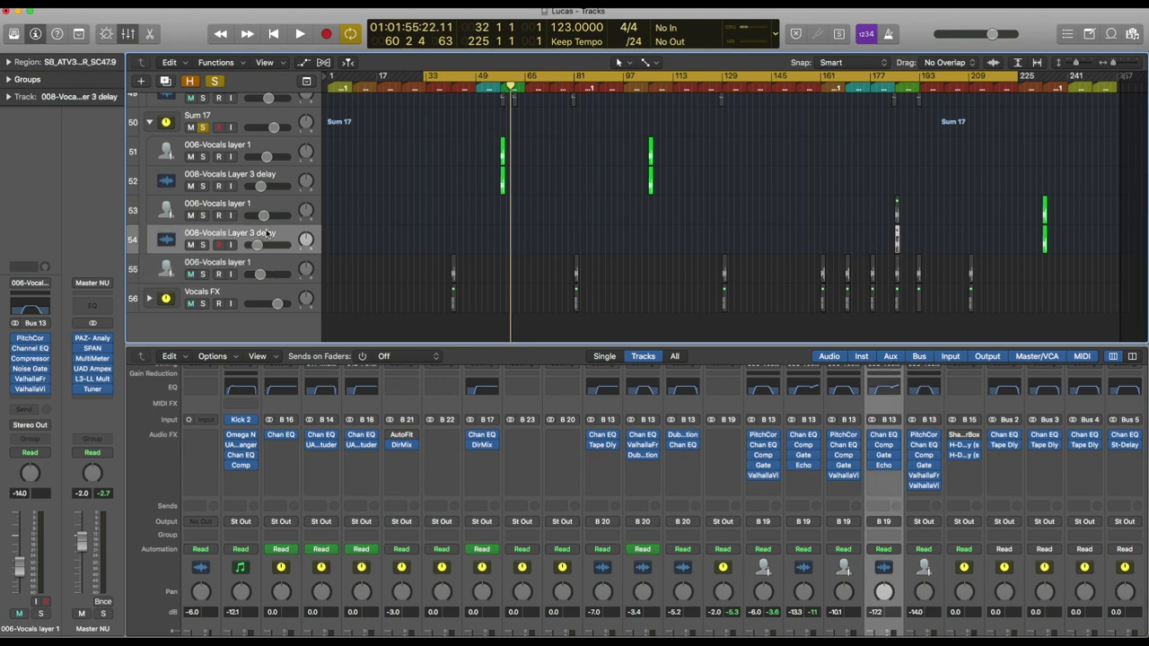
left_click(265, 201)
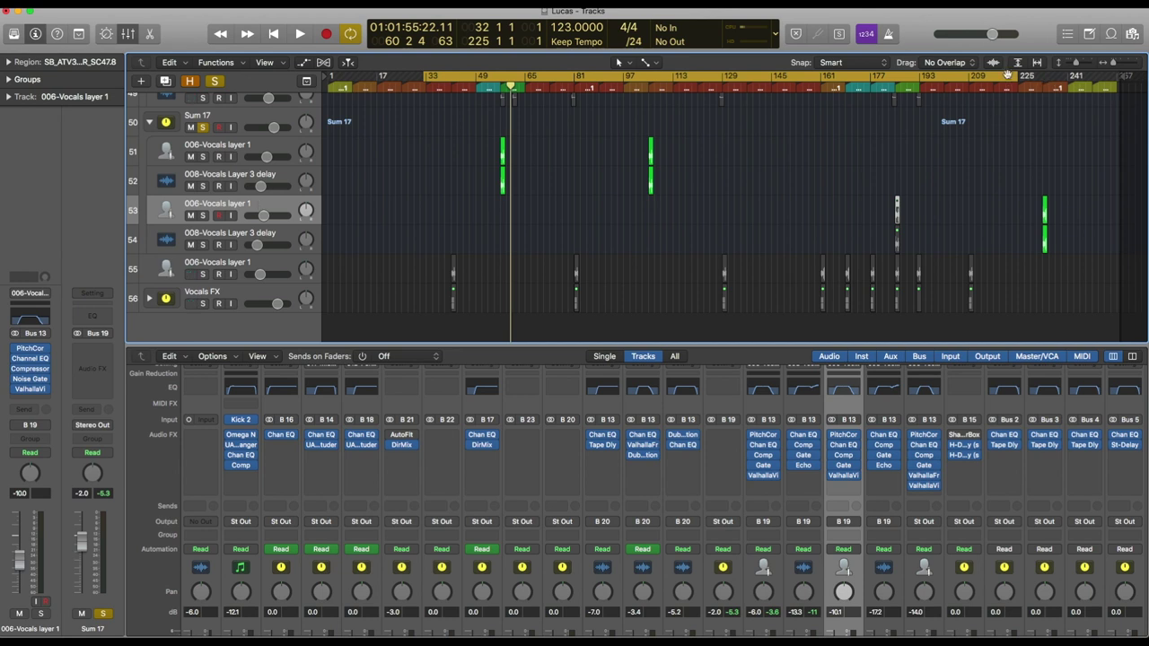
Solo the 006-Vocals layer 1 track below Sum 17, focus on its bar 41 region, and clear the Sum 17 solo
left_click(218, 268)
left_click(202, 274)
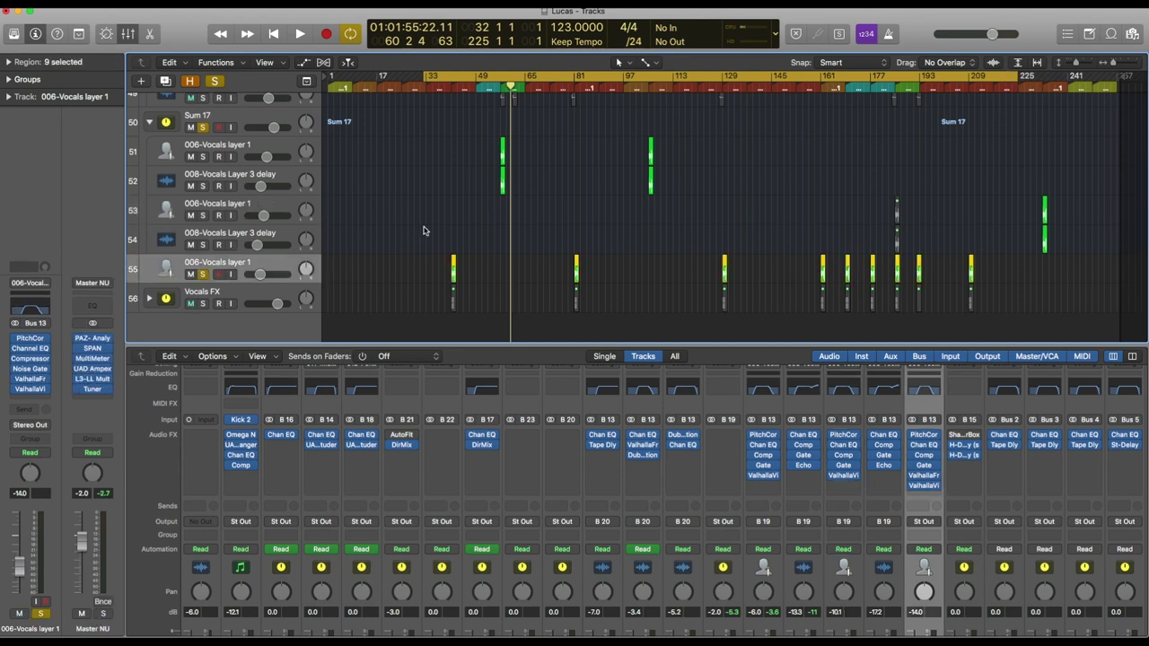
scroll(440, 207, "up", 10)
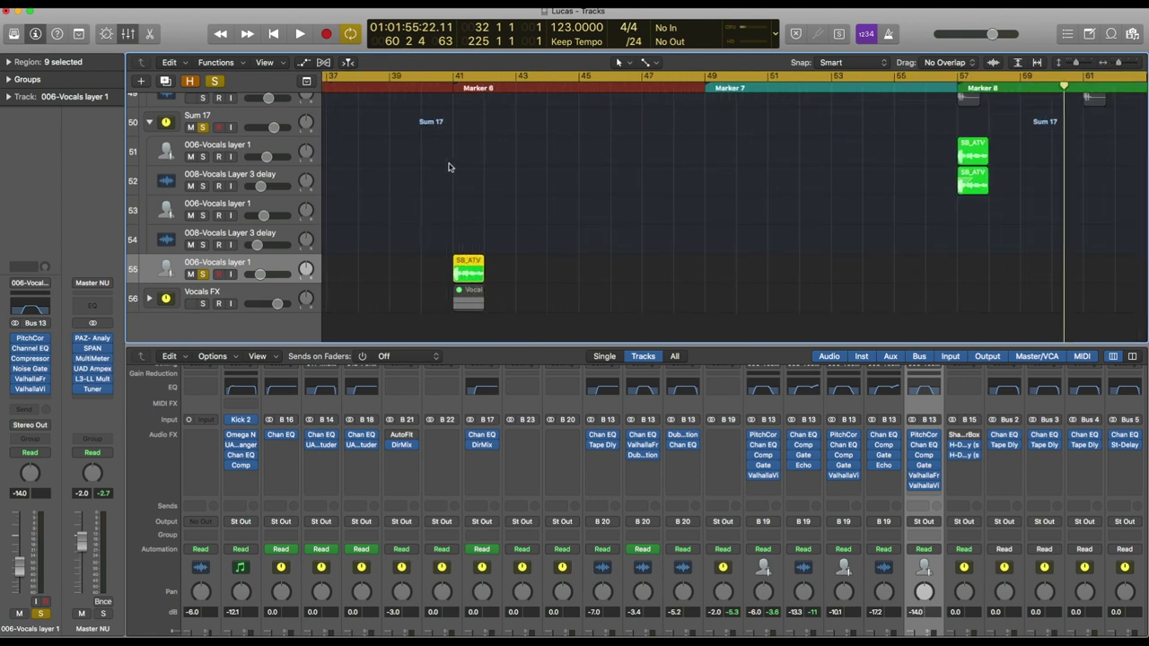
left_click(202, 127)
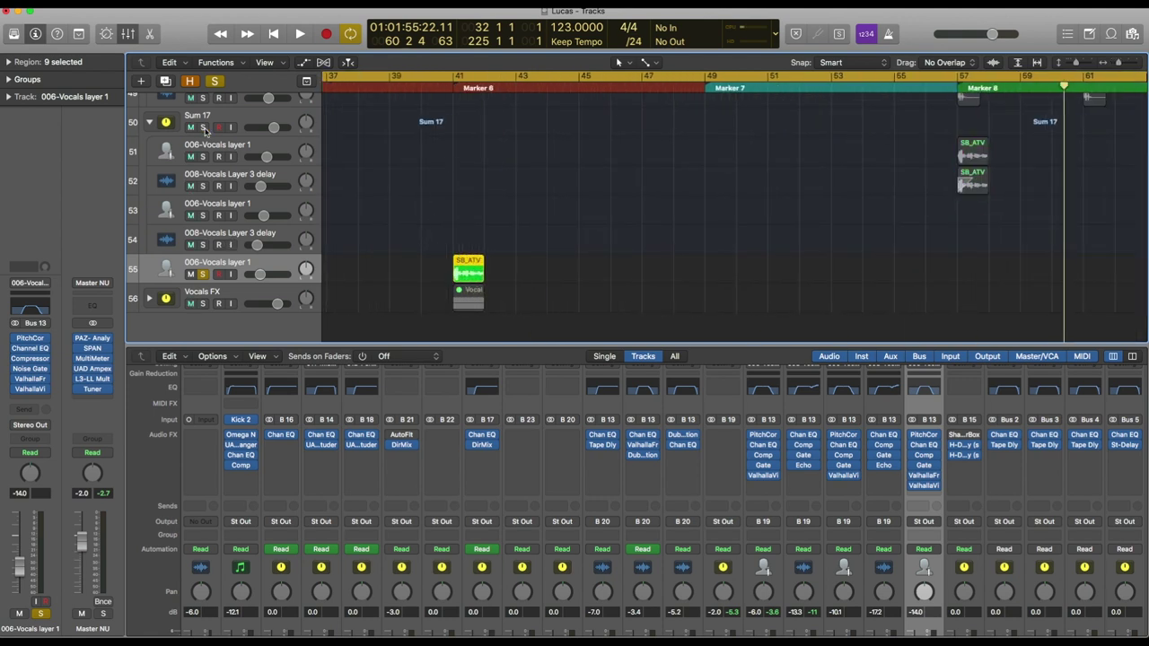
Audition the soloed 006-Vocals layer 1 track from about bar 40 and clear its solo
left_click(437, 90)
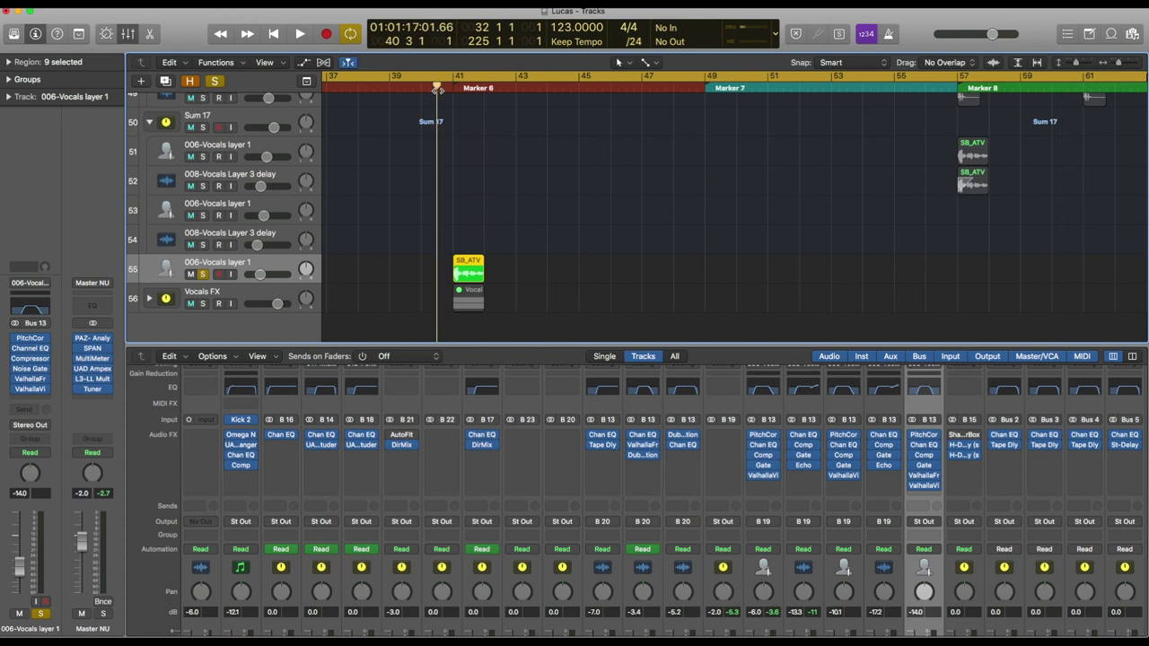
key("space")
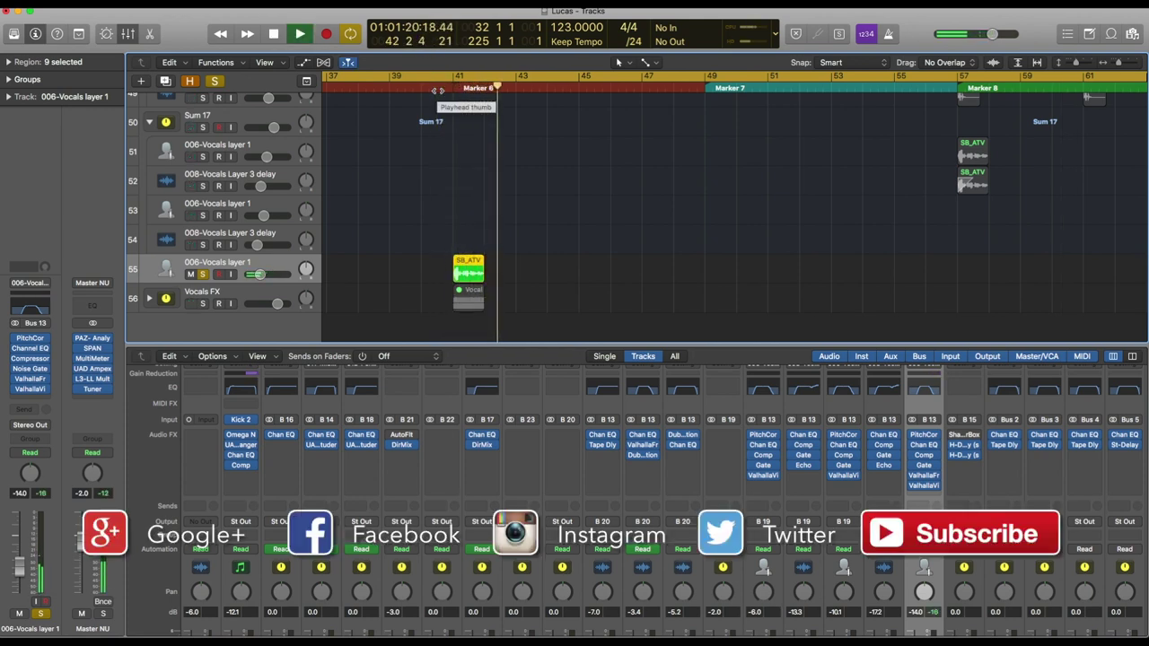
key("space")
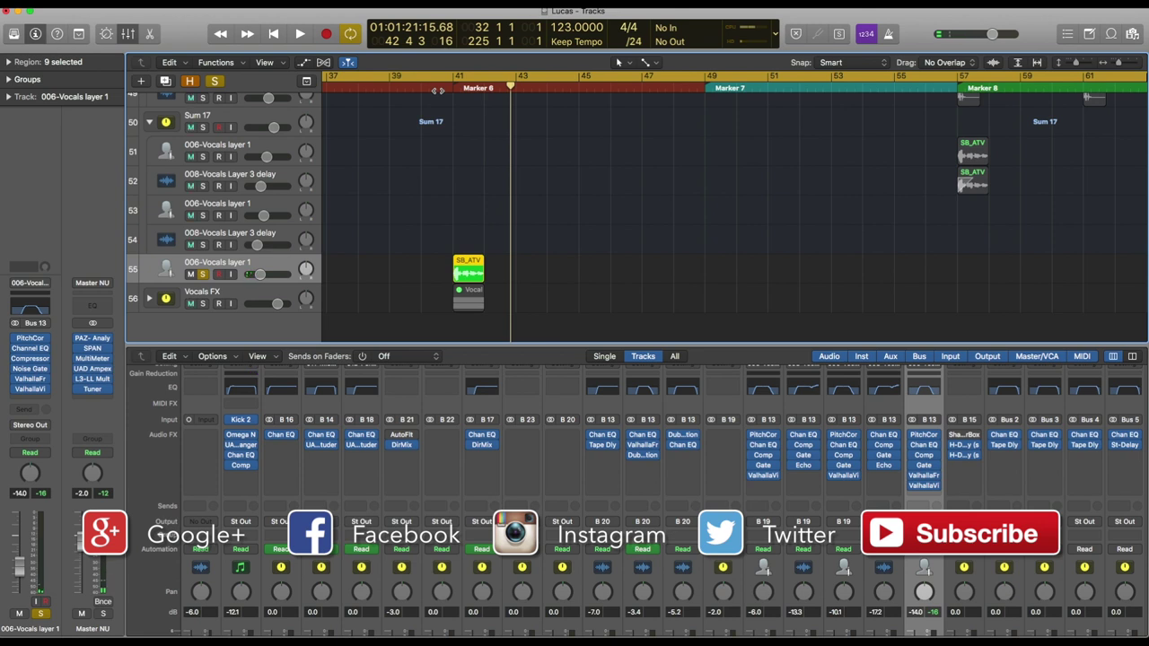
left_click(202, 274)
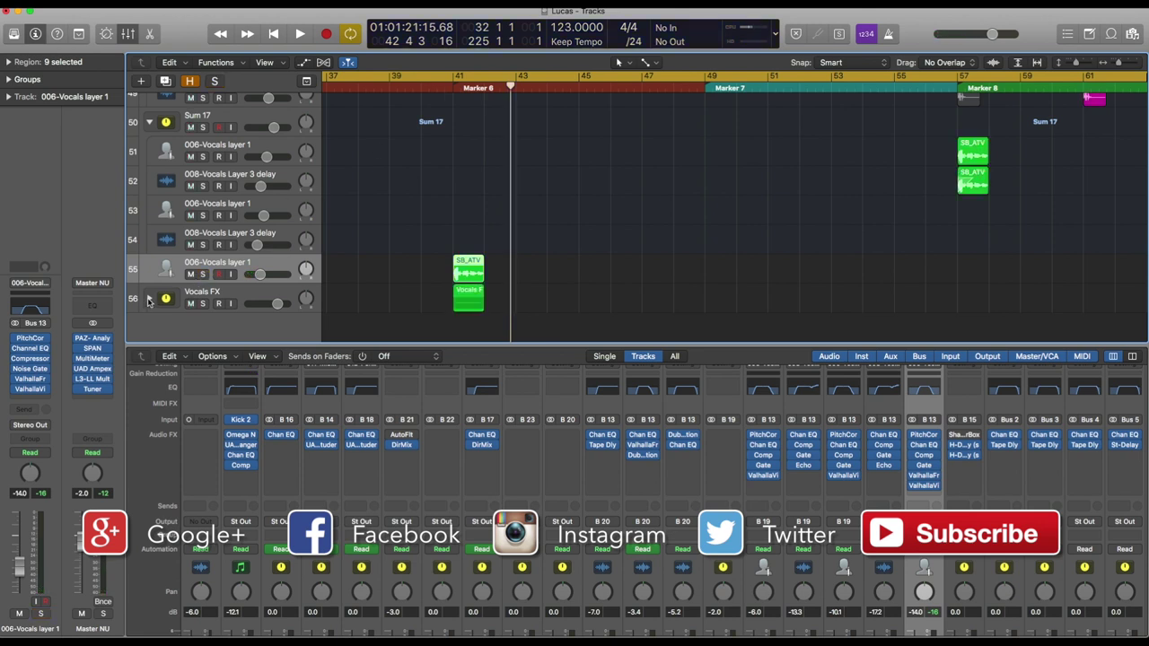
Expand the Vocals FX group, audition it soloed with 006-Vocals layer 1 from just before bar 41, and clear all solos
left_click(149, 301)
scroll(261, 269, "down", 2)
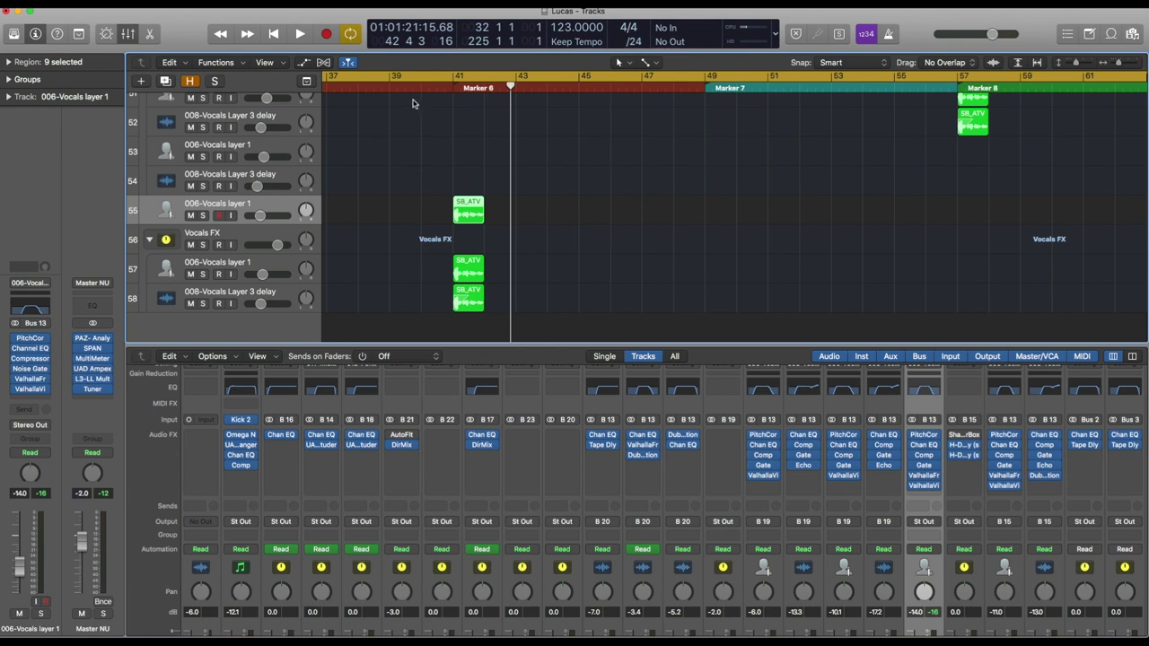
left_click(203, 217)
left_click(203, 245)
left_click(417, 87)
key("space")
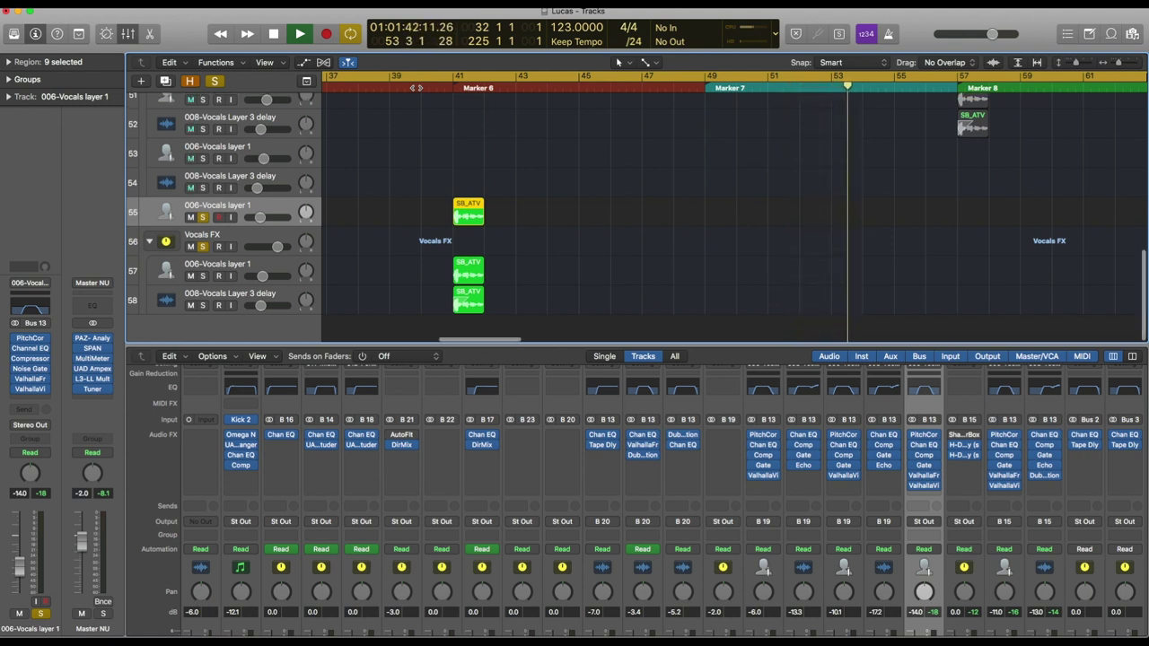
scroll(224, 215, "up", 3)
left_click(216, 80)
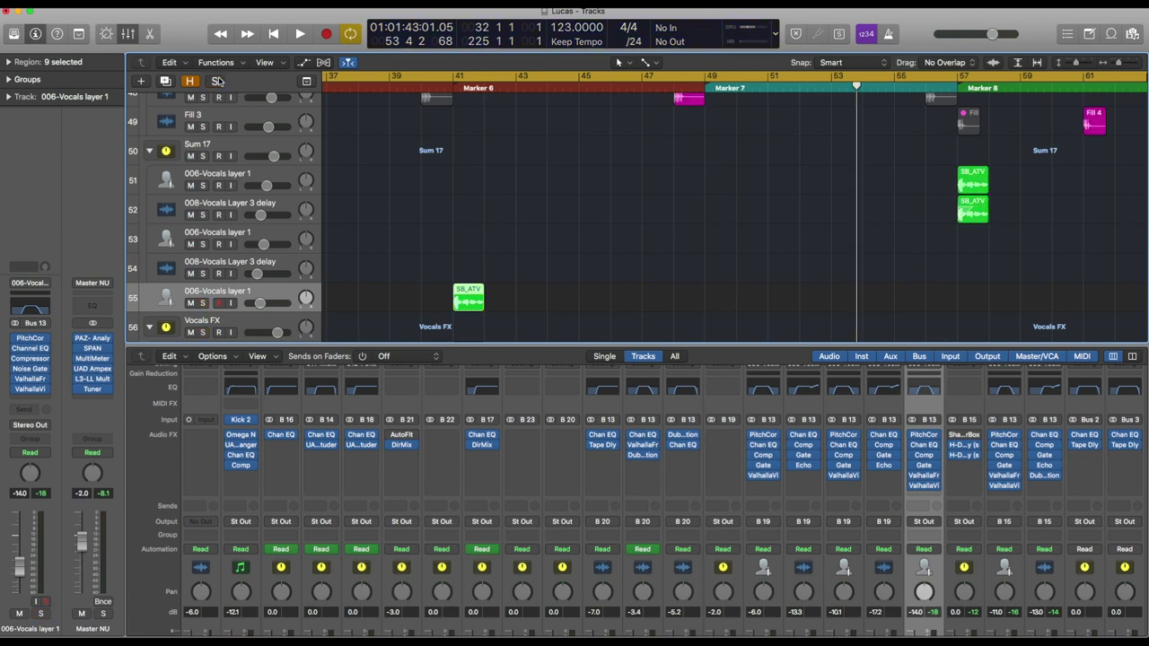
Review where the Vocals FX layer and delay regions fall across the whole arrangement
key("z")
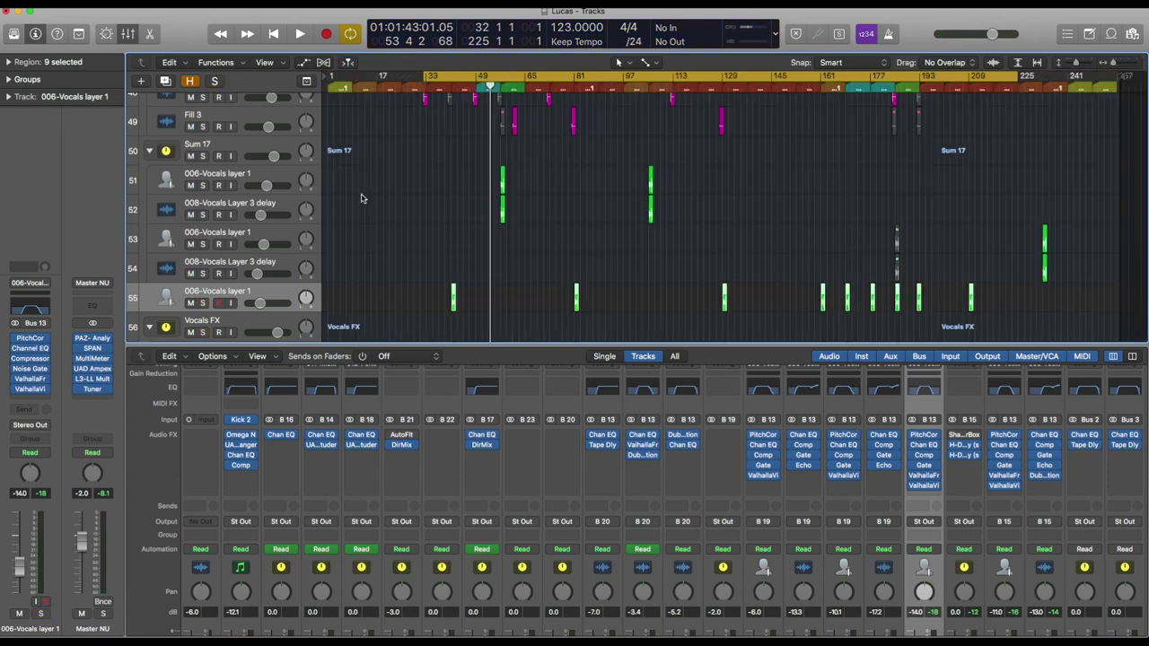
scroll(362, 198, "down", 2)
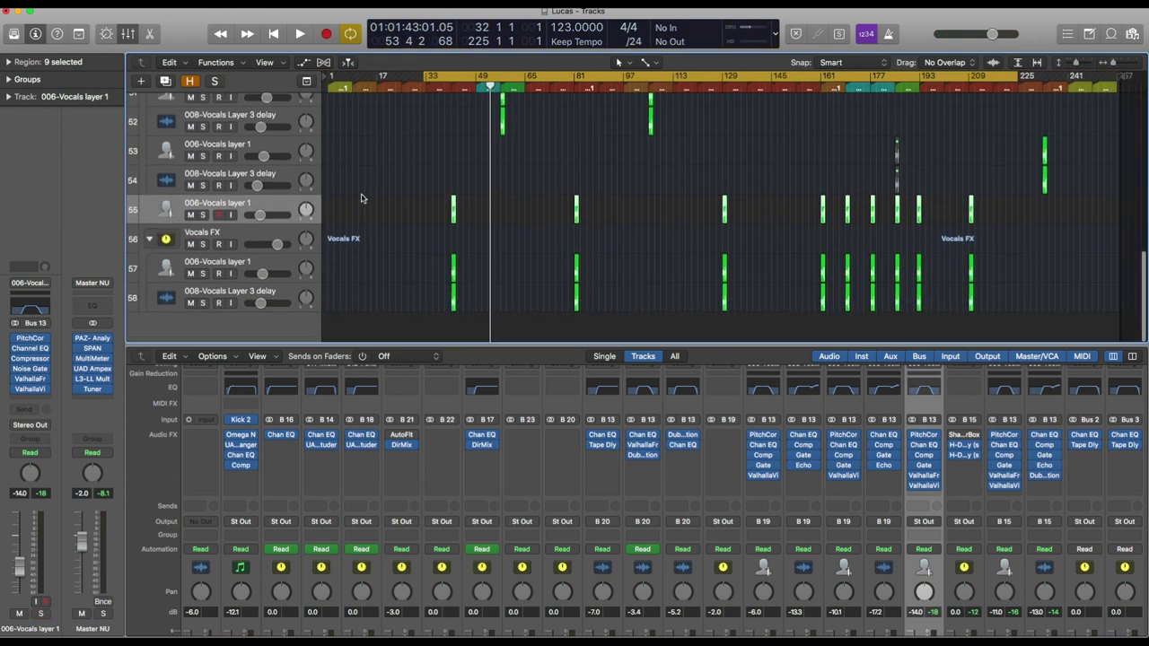
scroll(362, 199, "down", 2)
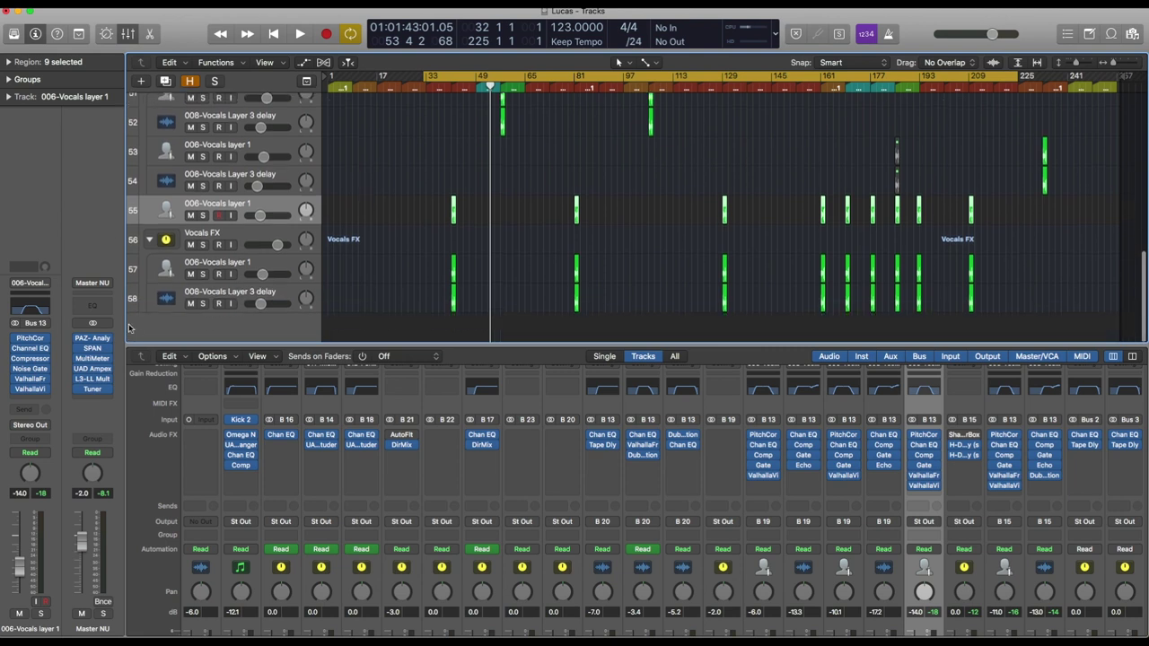
Extend the cycle range to cover the whole arrangement from bar 1 to bar 257
scroll(371, 192, "up", 15)
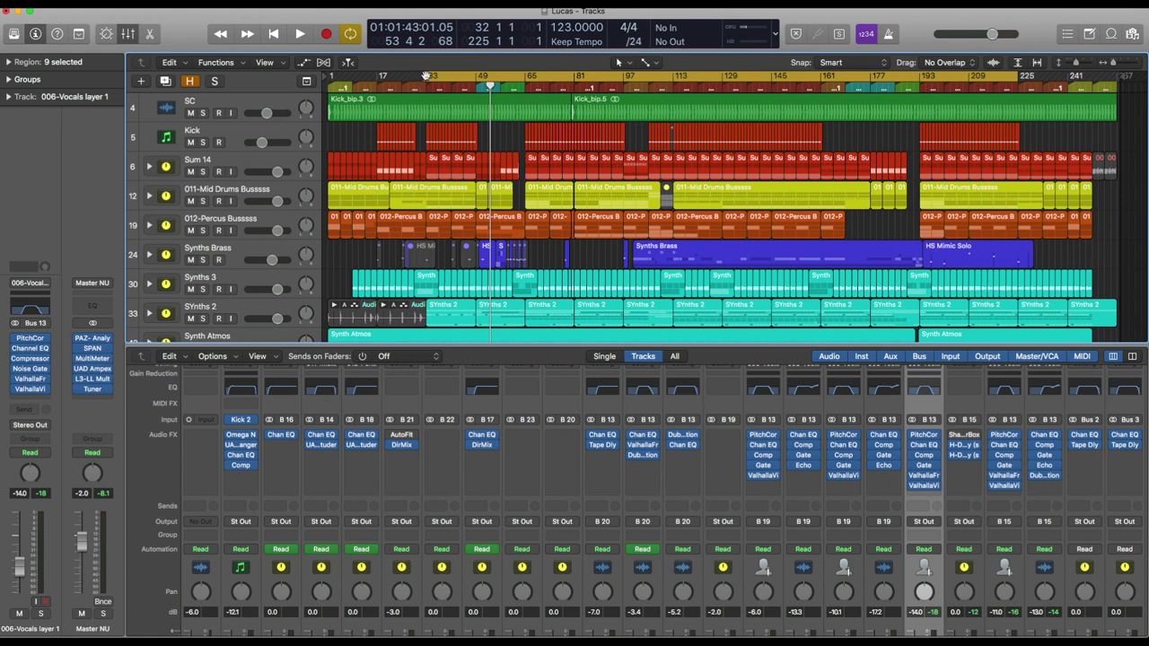
left_click_drag(423, 75, 248, 99)
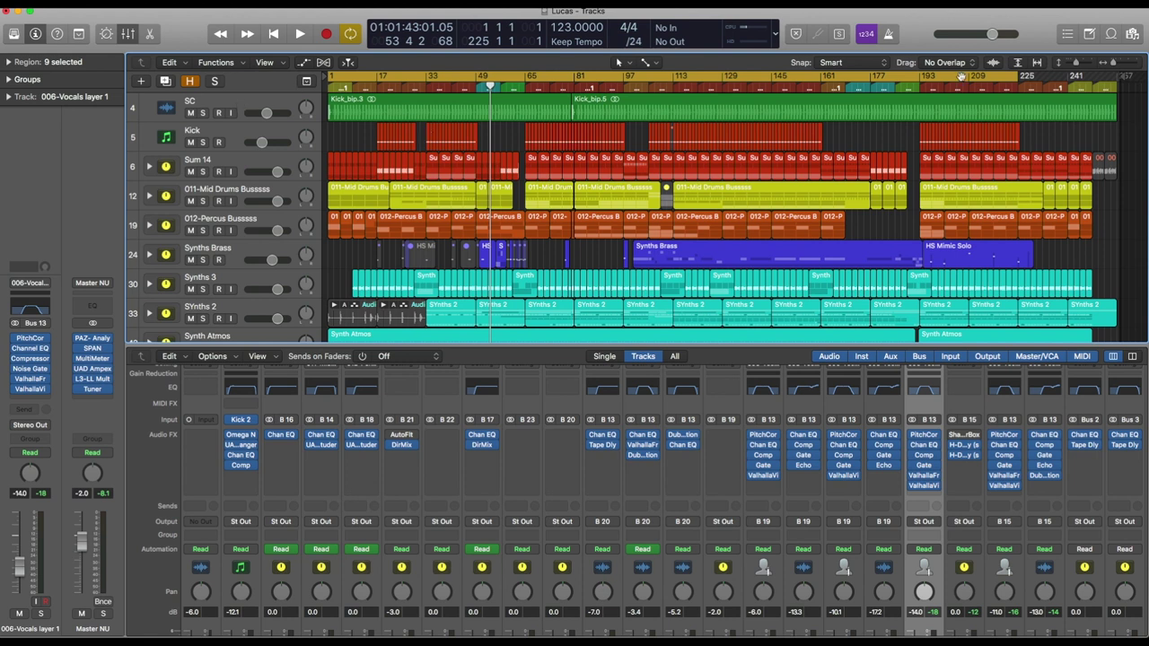
left_click_drag(1025, 79, 1120, 79)
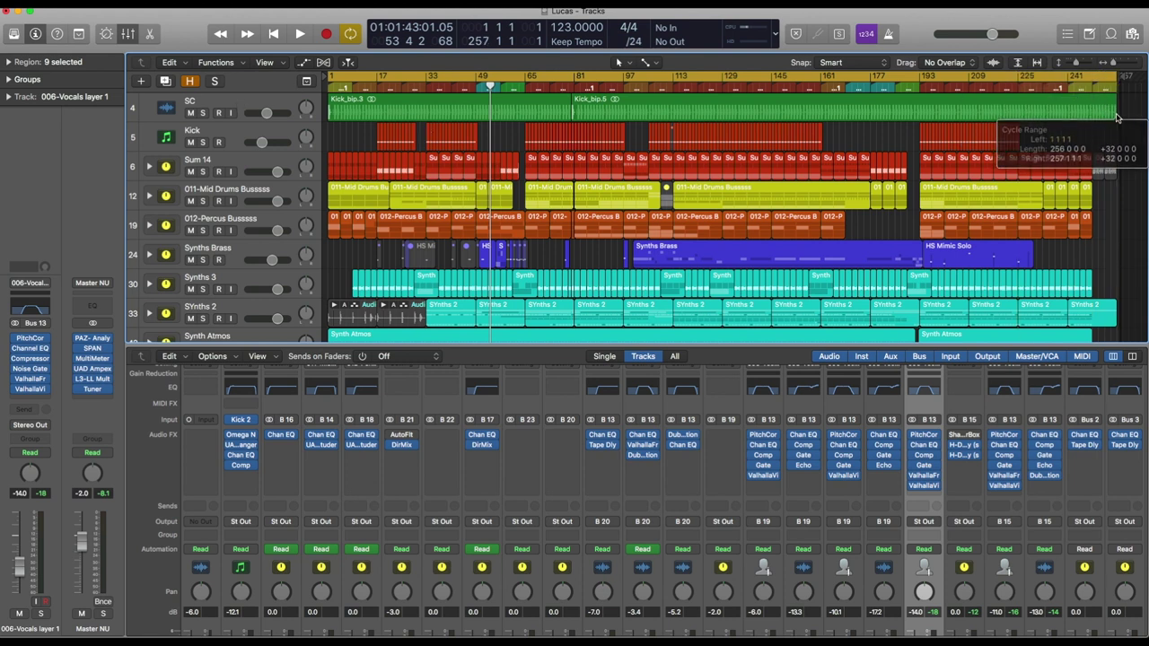
Collapse the FX, Sum 17 and Vocals FX groups in the track list
key("super+Right")
key("super+Right")
key("super+Right")
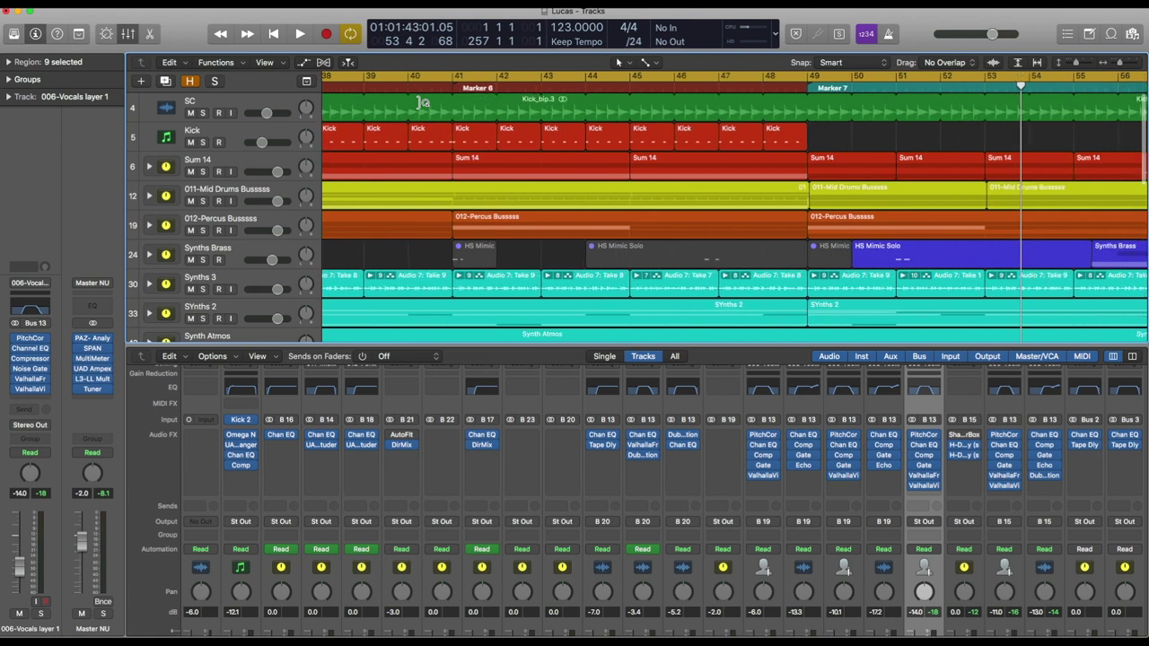
key("super+Left")
key("super+Left")
key("super+Left")
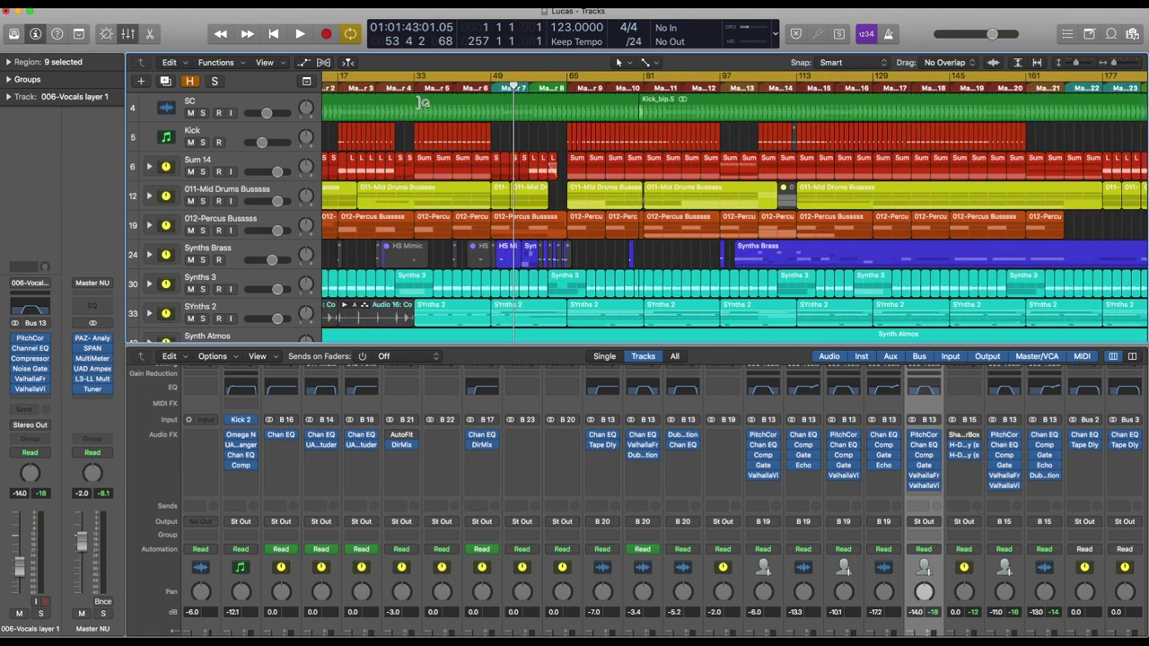
scroll(421, 101, "down", 1)
scroll(359, 179, "down", 6)
scroll(225, 216, "up", 3)
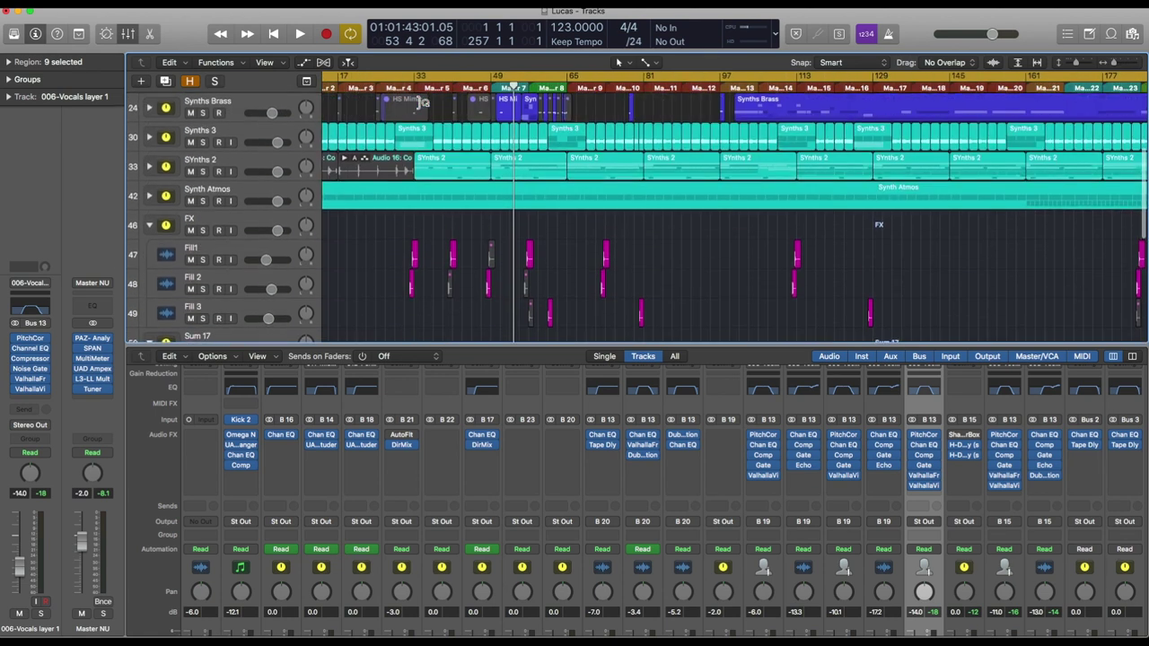
left_click(149, 228)
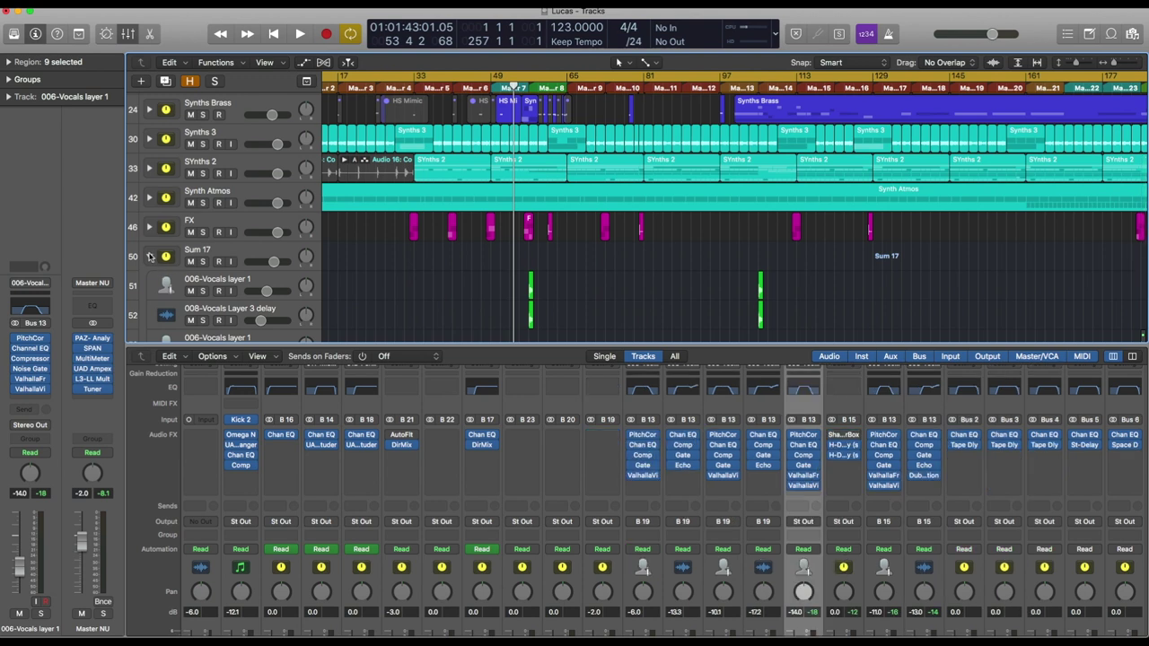
left_click(149, 315)
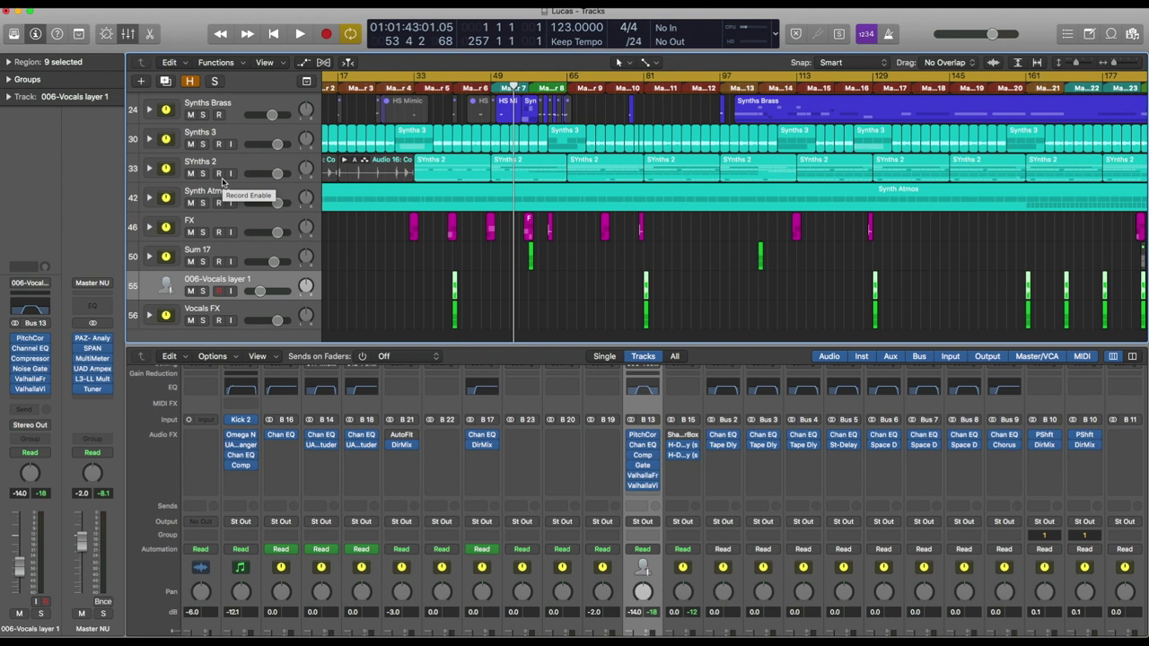
Play the full arrangement from bar 1 with all the main groups unsoloed
scroll(222, 182, "up", 3)
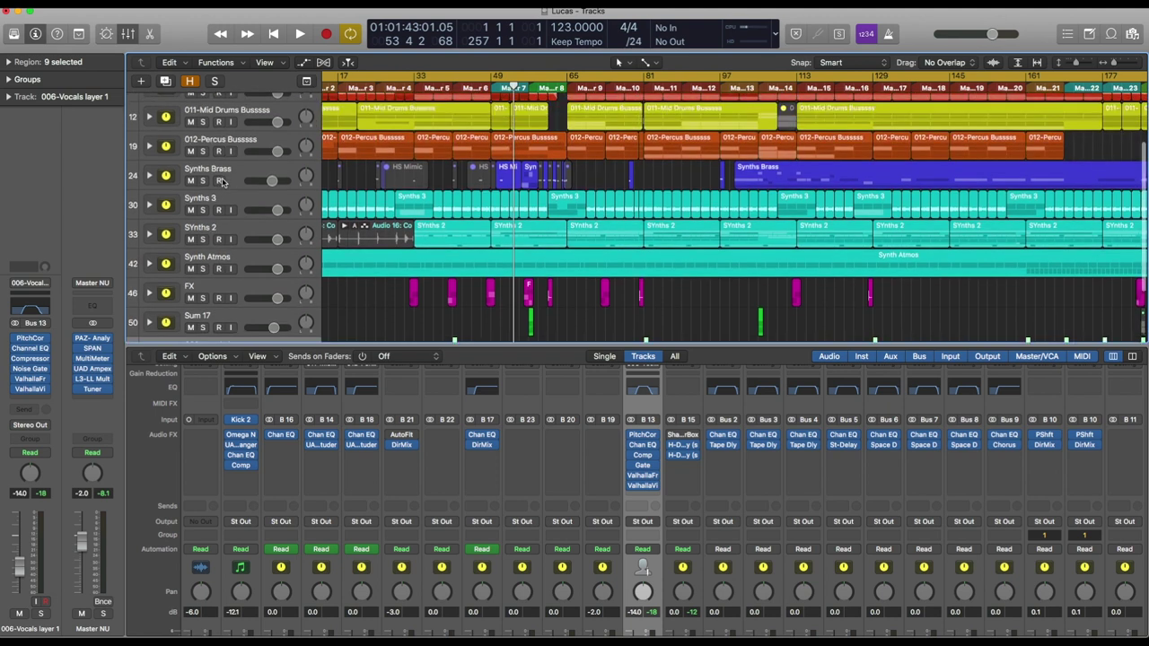
scroll(229, 141, "up", 1)
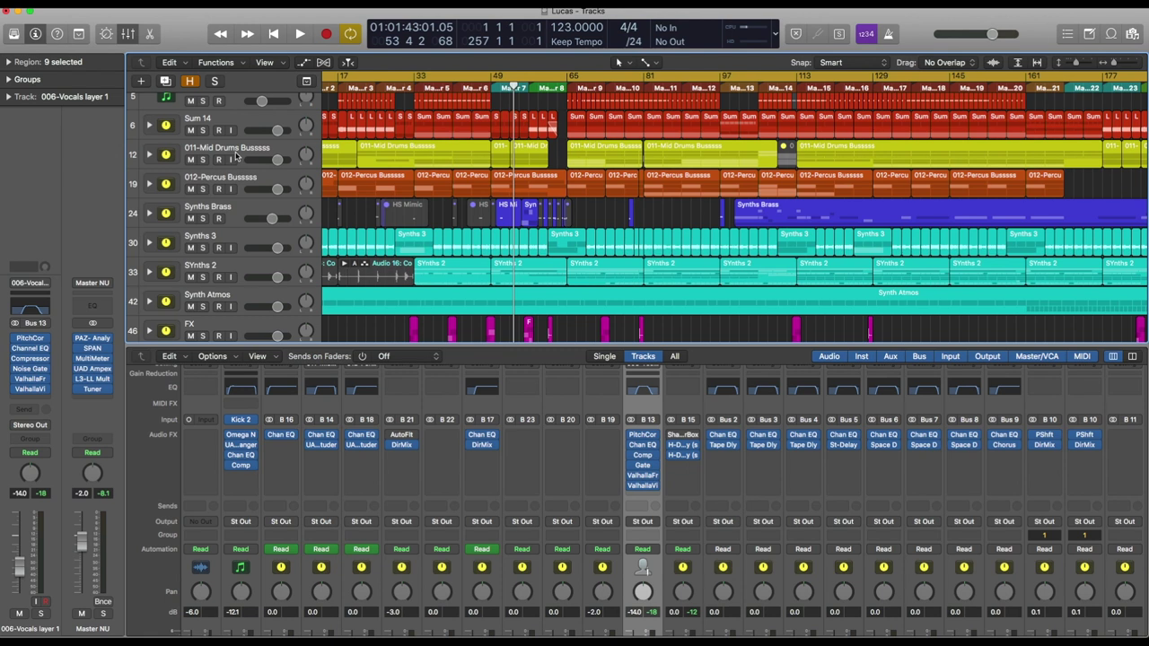
scroll(236, 157, "up", 2)
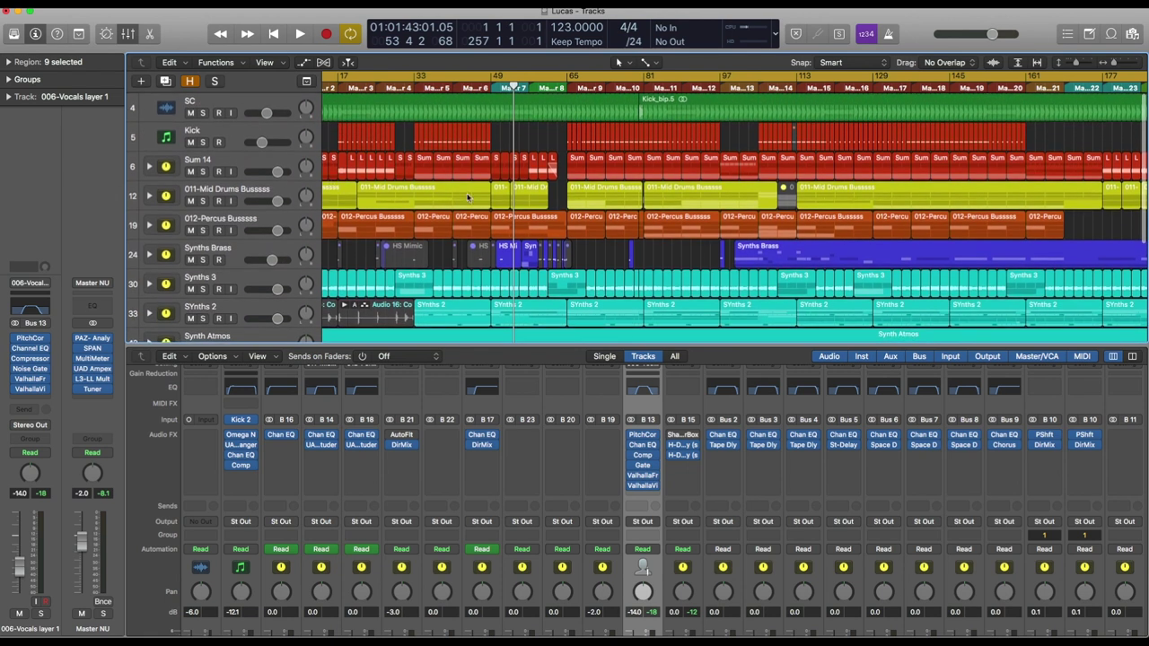
key("super+Left")
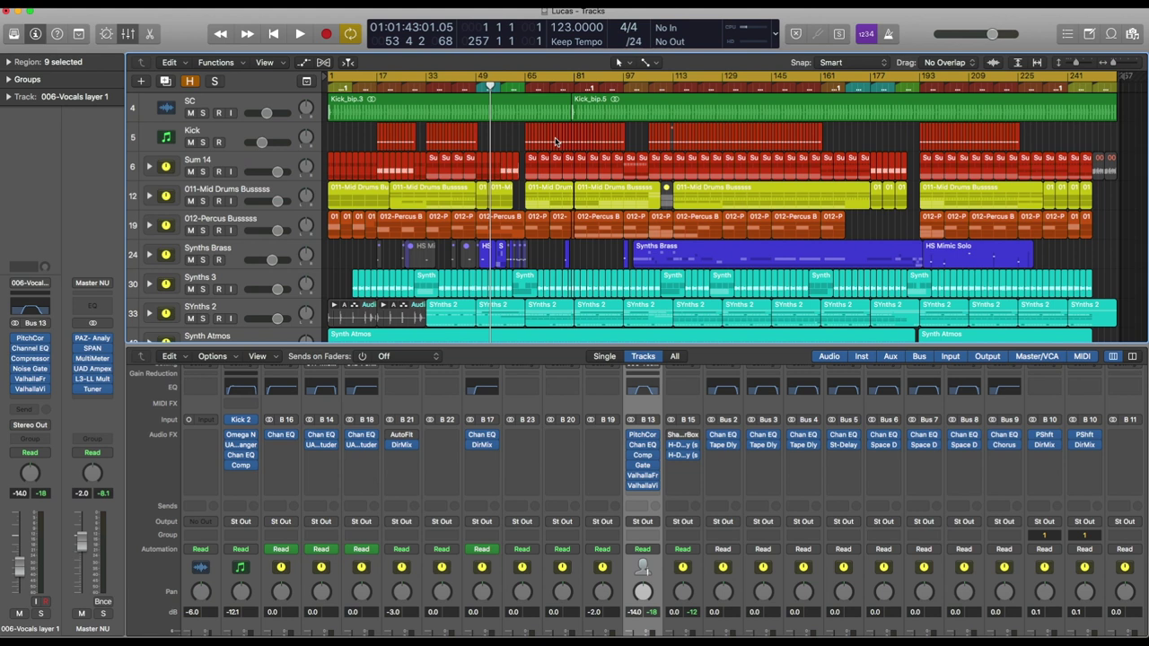
key("space")
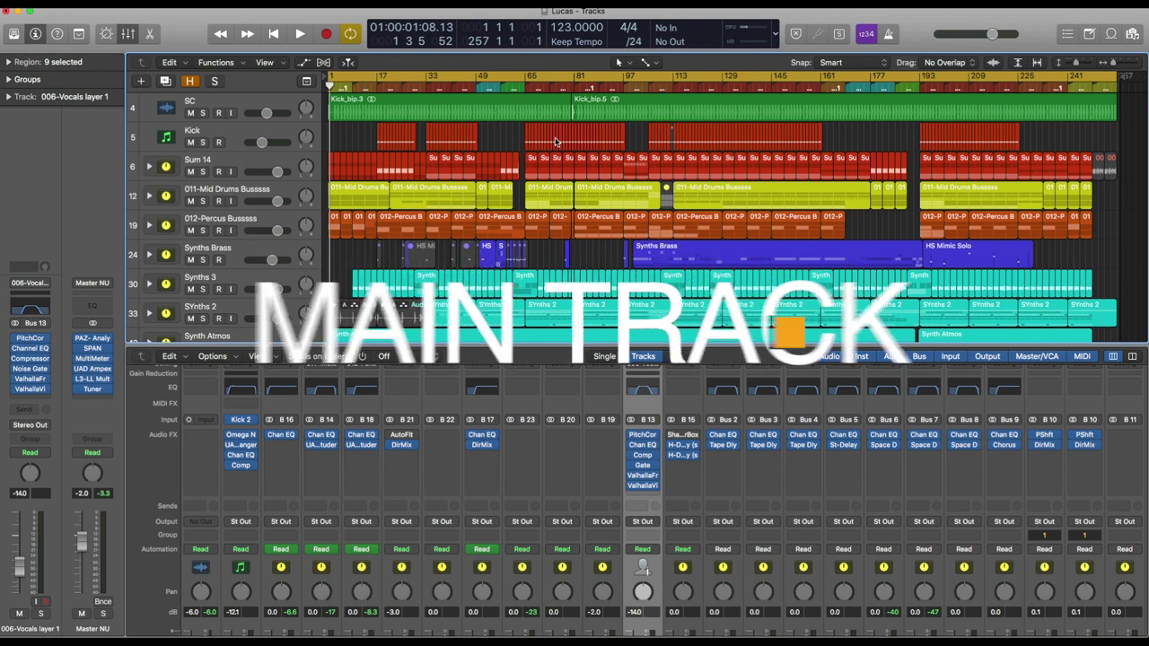
key("space")
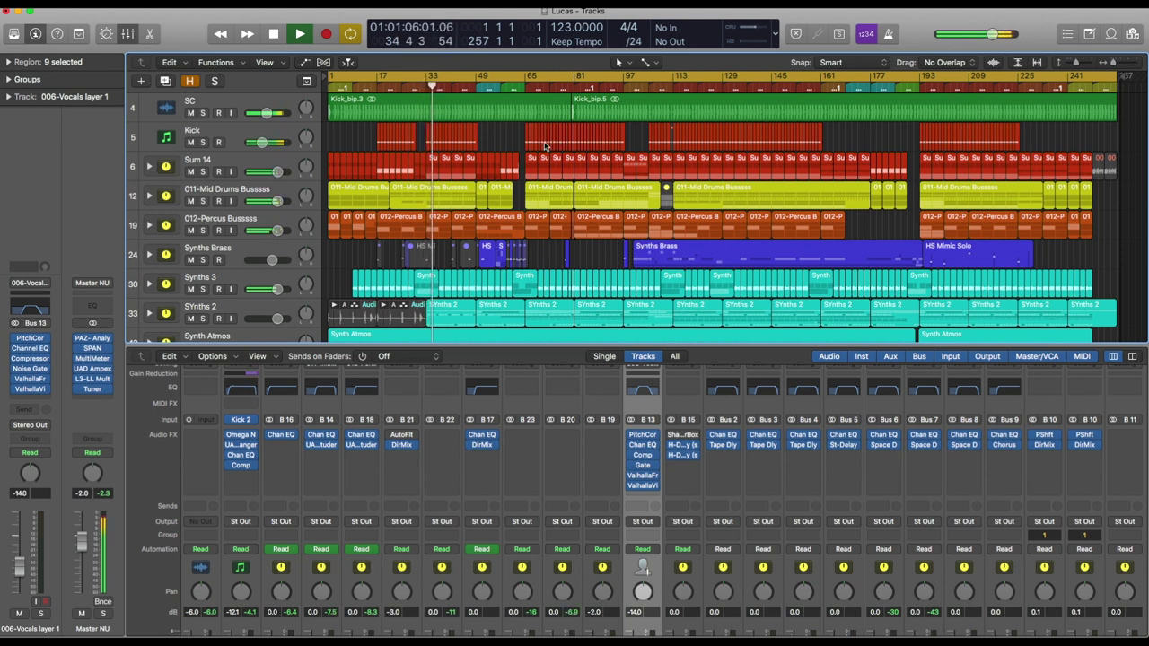
Expand the 011-Mid Drums group, show track automation, and lower the JUMEXhat track's volume to -13.1 dB during playback
left_click(153, 195)
scroll(244, 181, "down", 5)
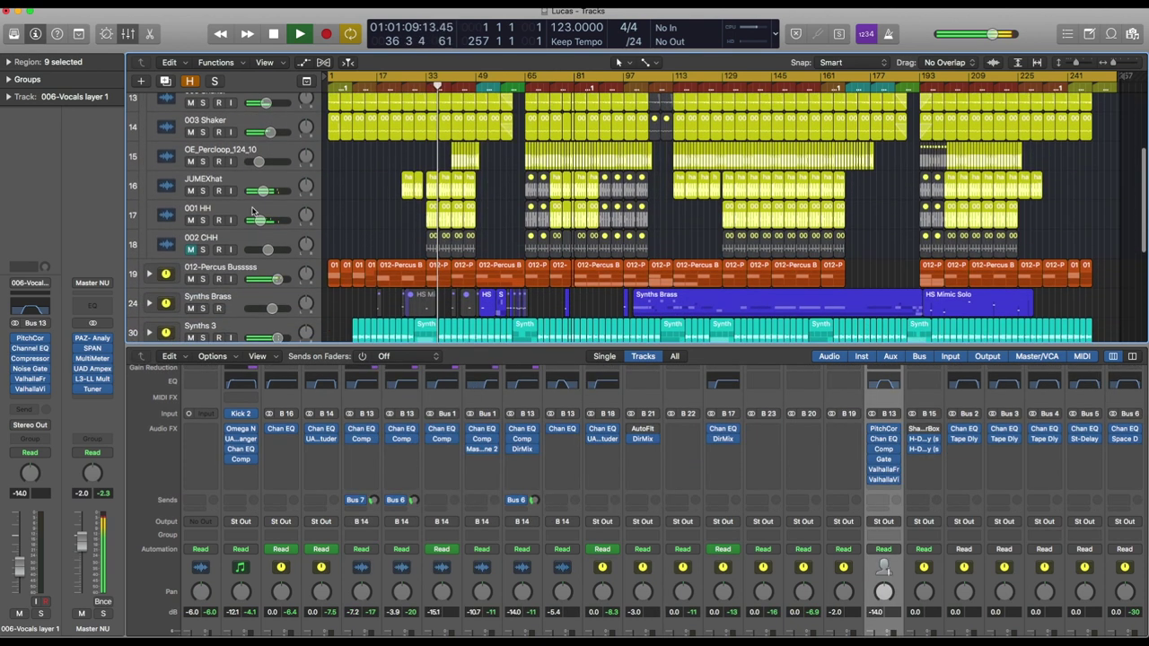
left_click(244, 181)
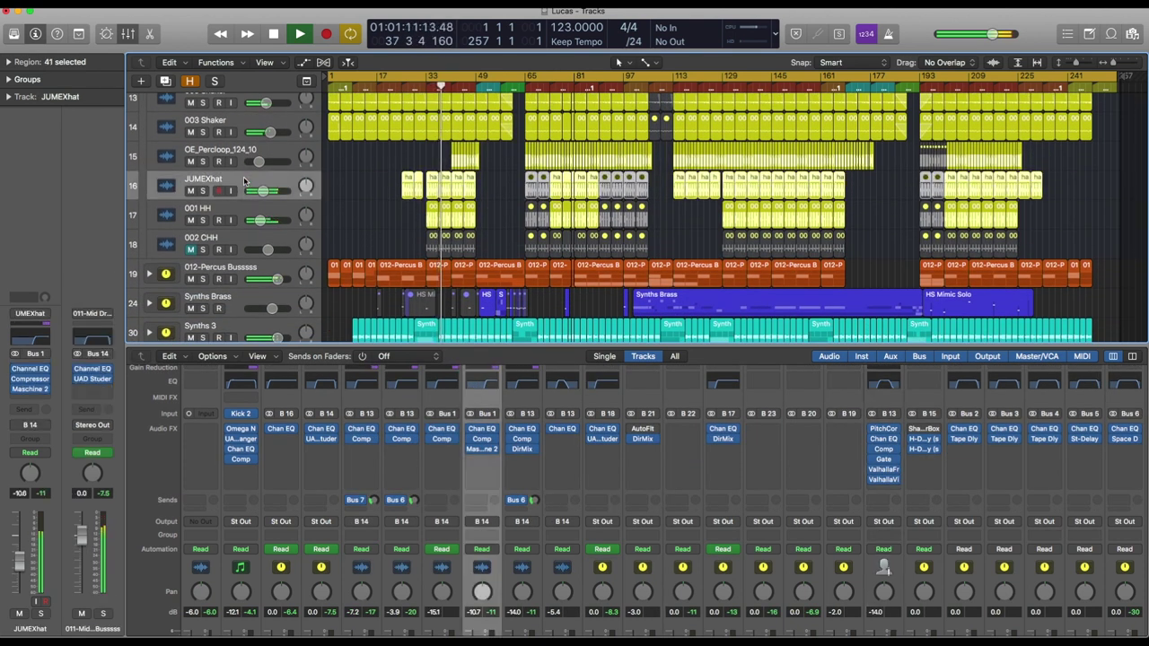
key("a")
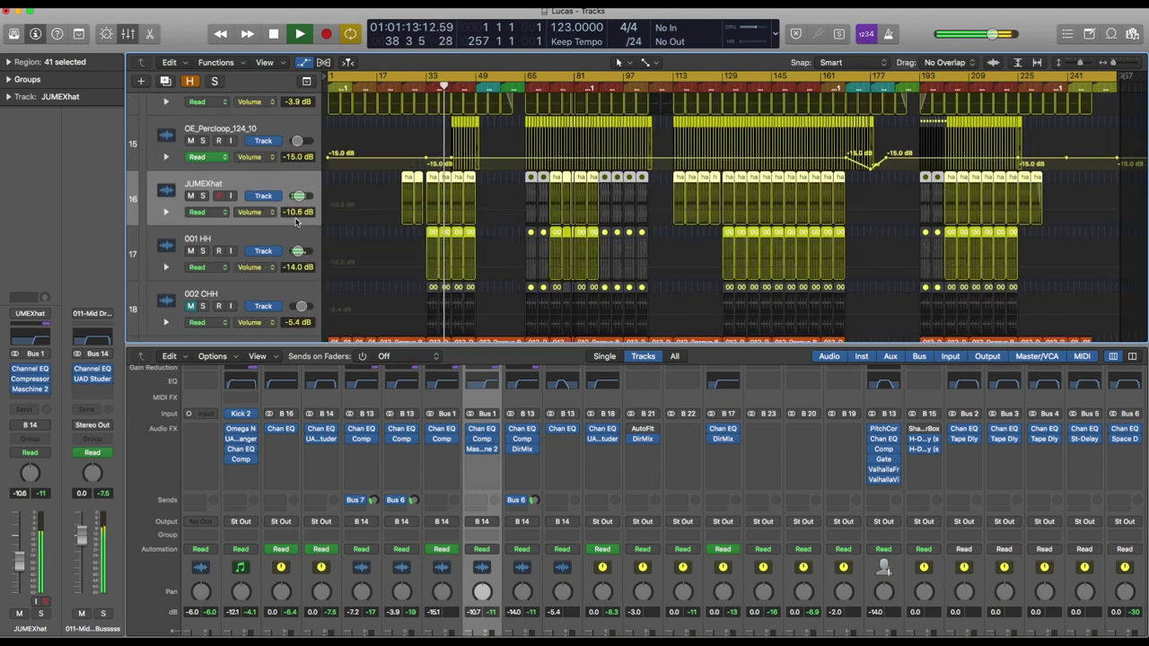
left_click_drag(296, 215, 291, 228)
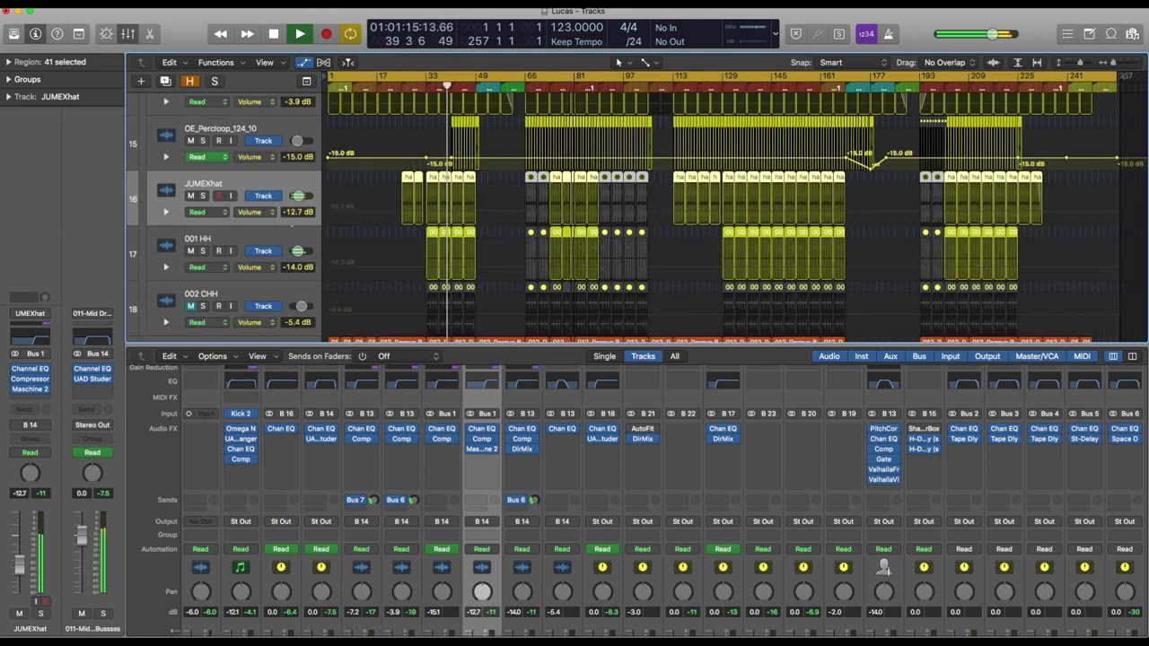
Audition the sections from about bars 65 and 97, selecting the 001 HH track, and hide the track automation
left_click(526, 84)
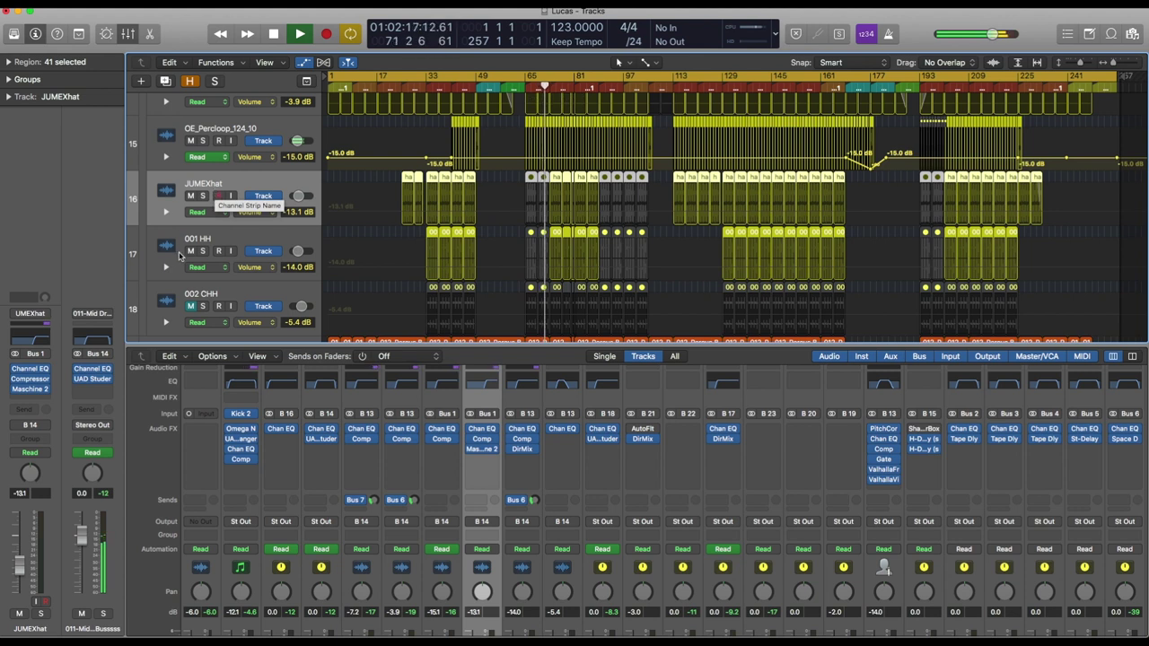
left_click(290, 236)
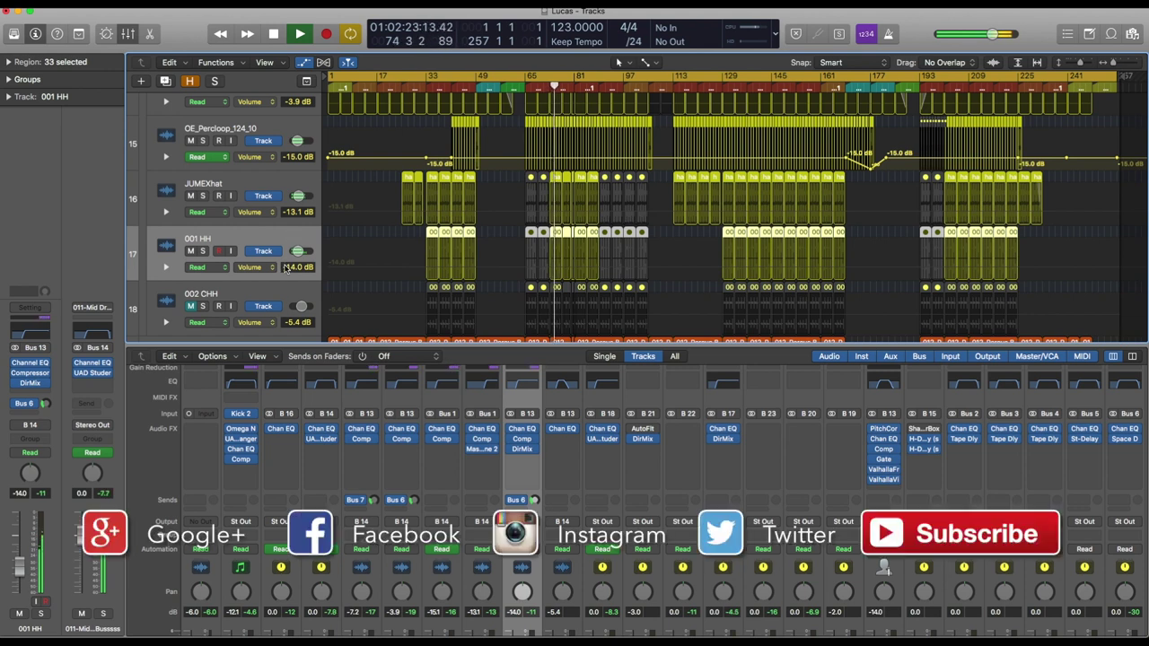
left_click(626, 87)
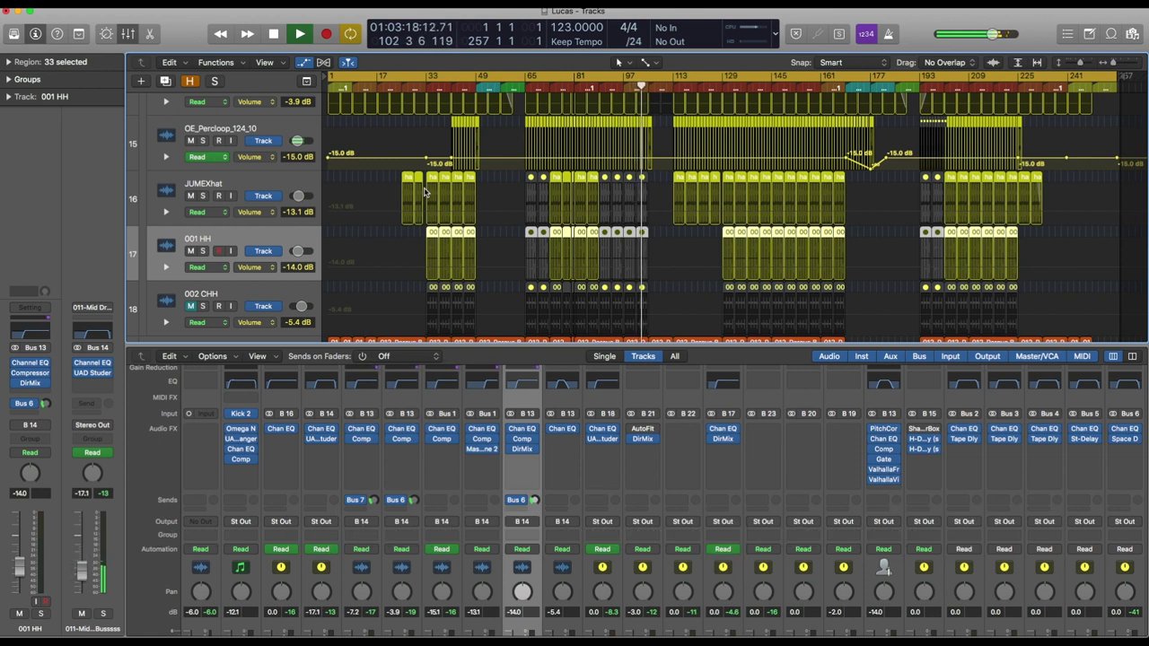
key("super+Up")
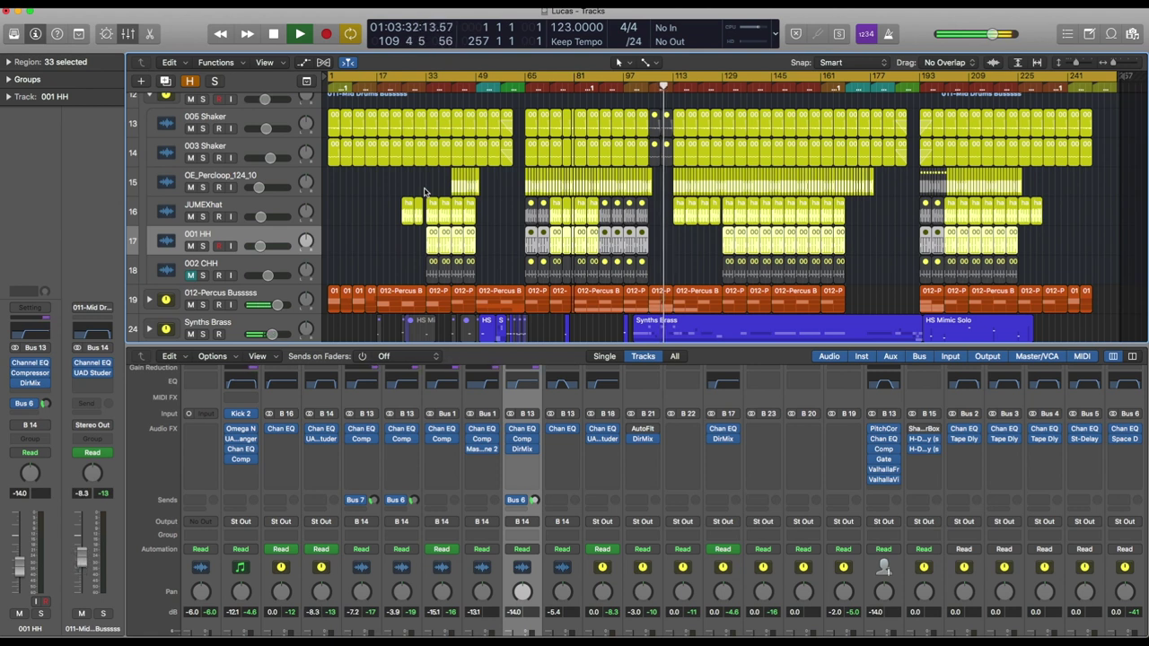
Audition the later sections from about bar 151, following the synth, FX and vocal tracks at a closer horizontal view
scroll(425, 192, "down", 10)
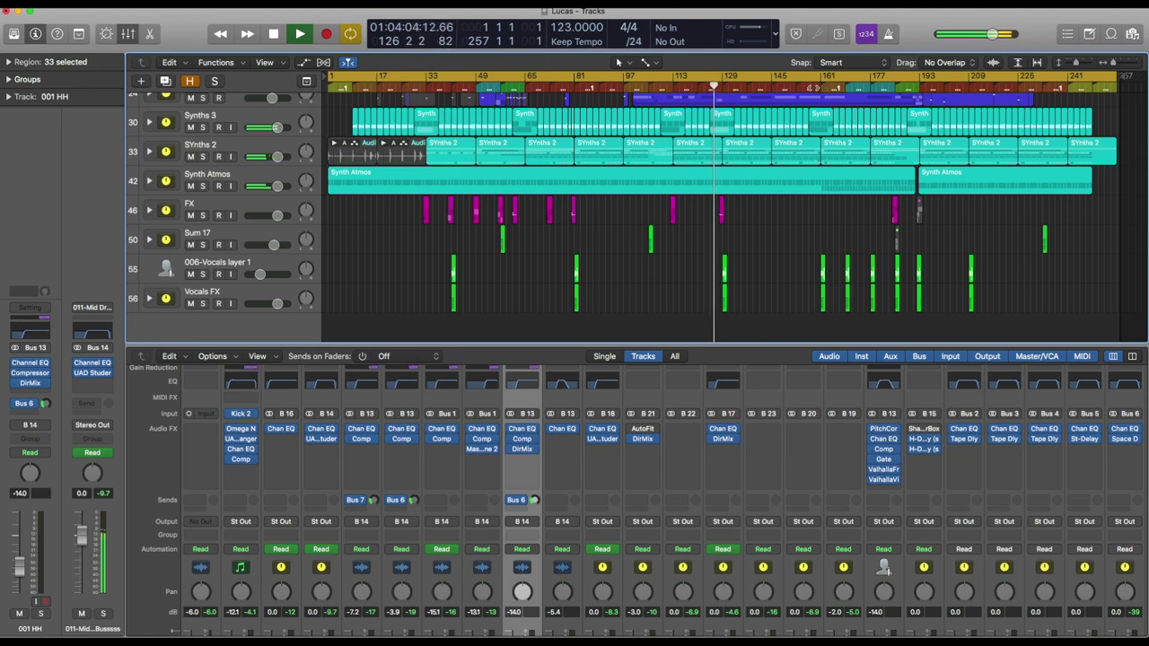
key("space")
left_click(796, 86)
key("space")
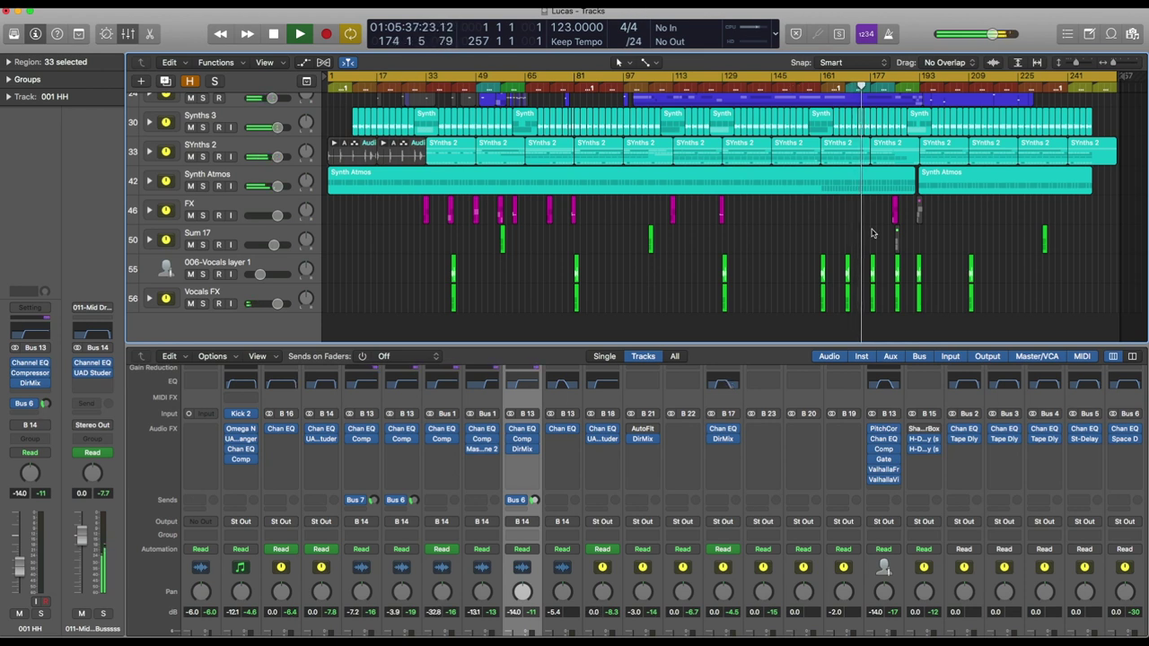
key("super+Right")
key("super+Right")
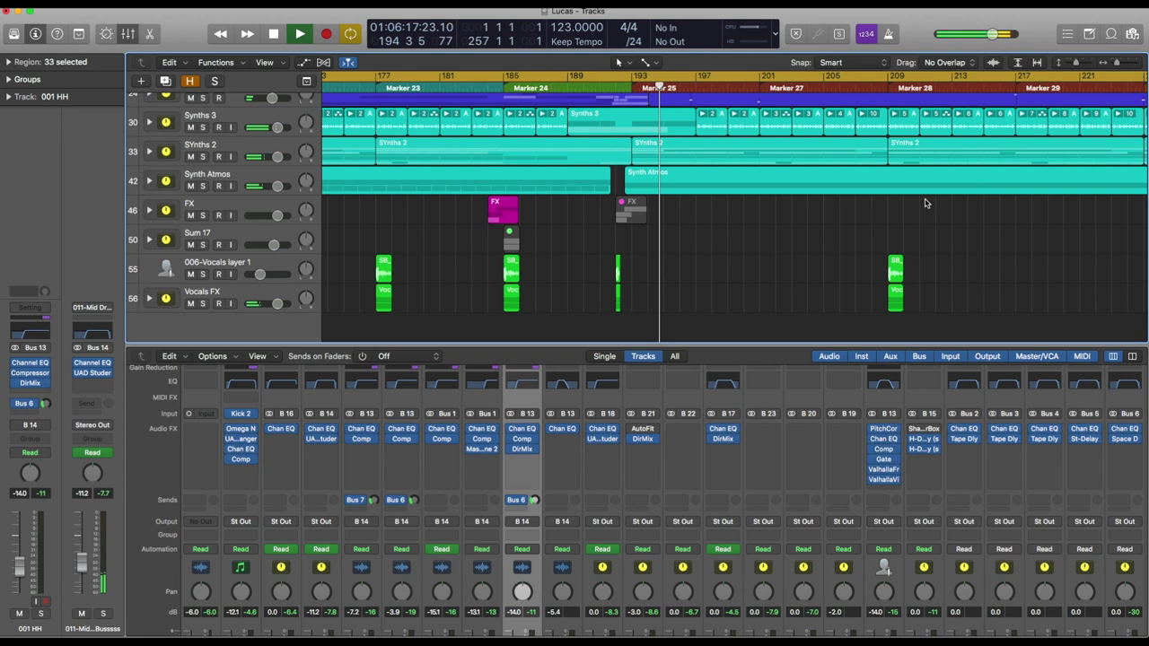
Stop playback and audition the arrangement from bar 225, at the start of Marker 30
scroll(793, 242, "right", 10)
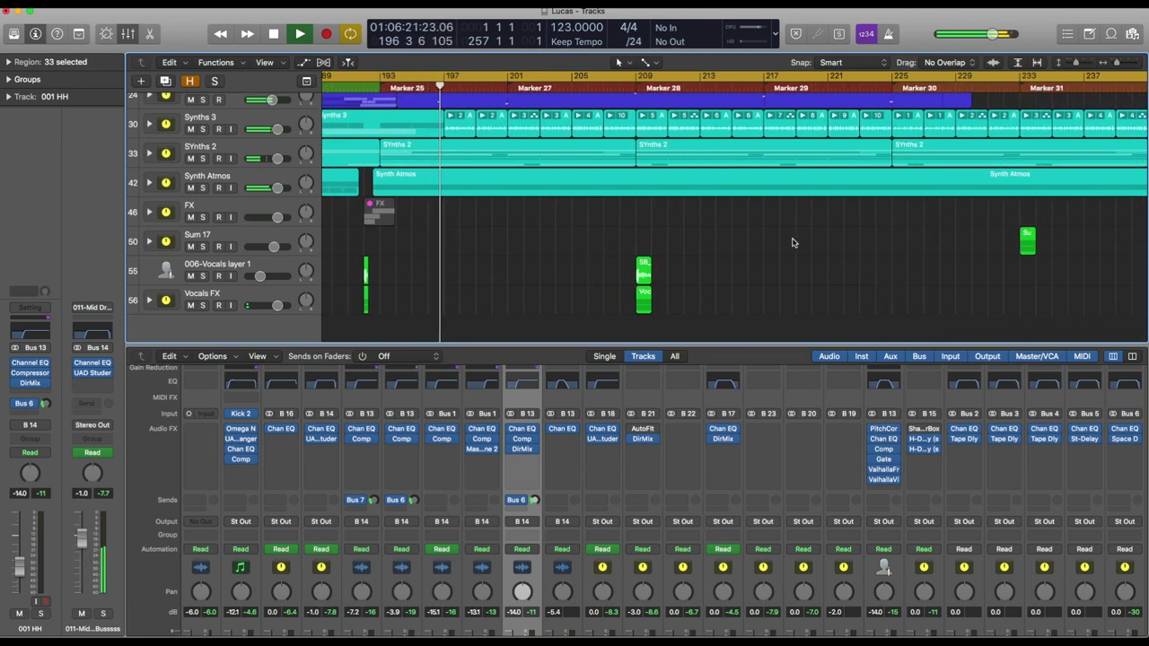
key("space")
scroll(792, 242, "right", 8)
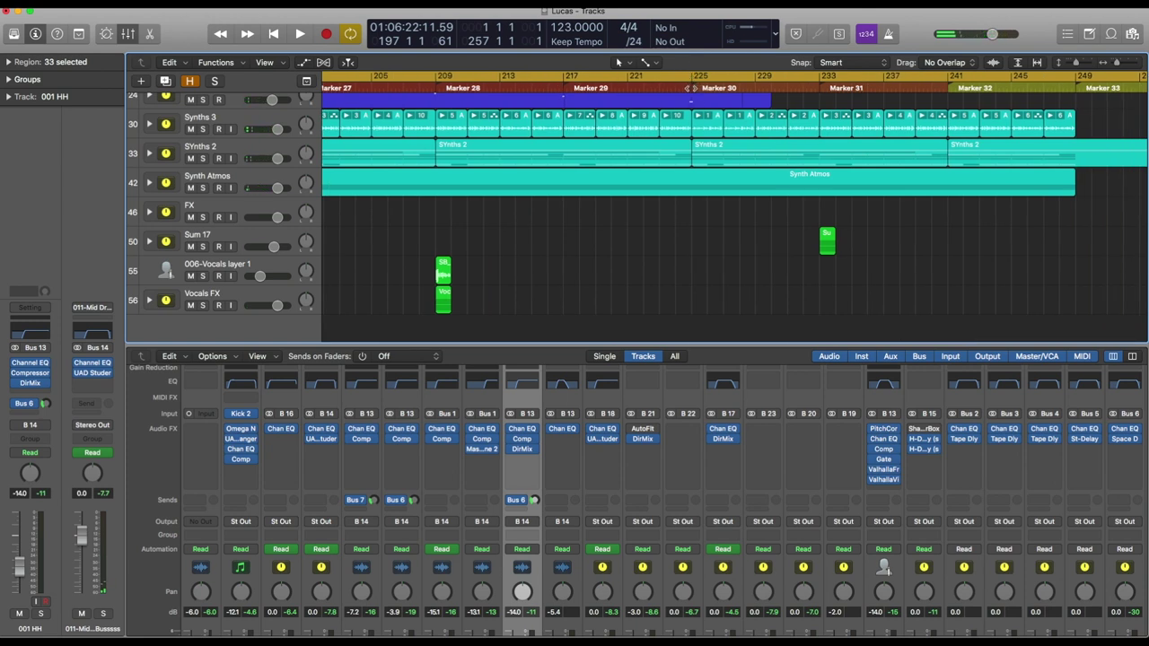
left_click(691, 88)
key("space")
Fit the whole arrangement in view and follow the drum, percussion, synth, FX and vocal tracks while the closing section plays
scroll(767, 224, "up", 2)
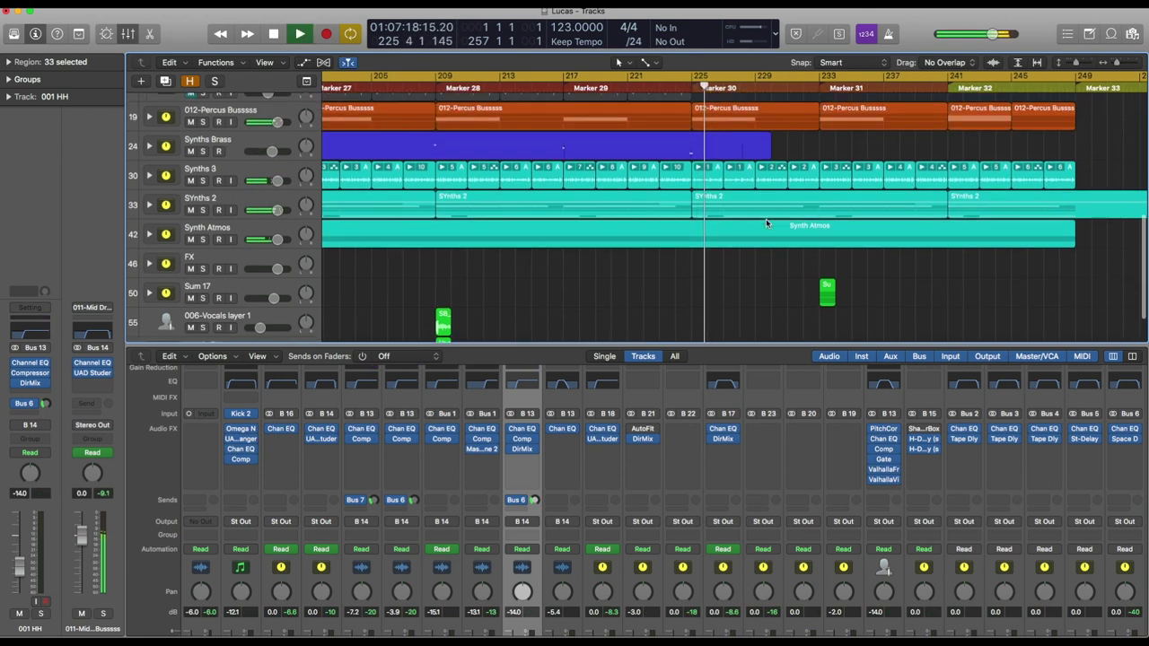
scroll(767, 223, "up", 2)
key("z")
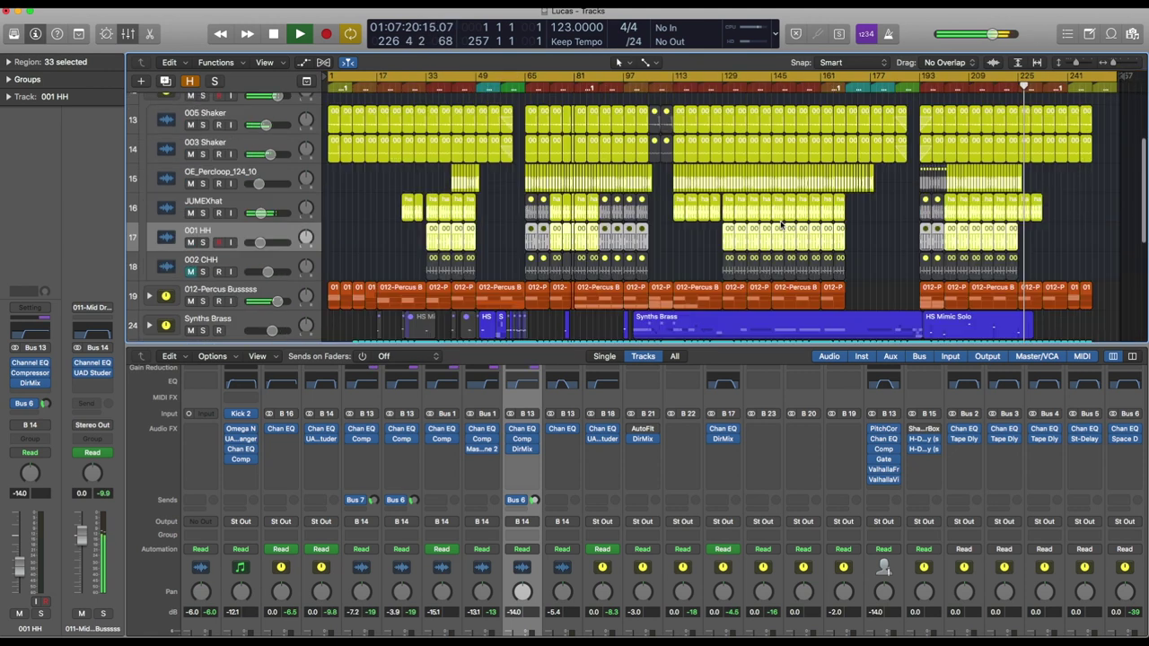
scroll(780, 224, "up", 3)
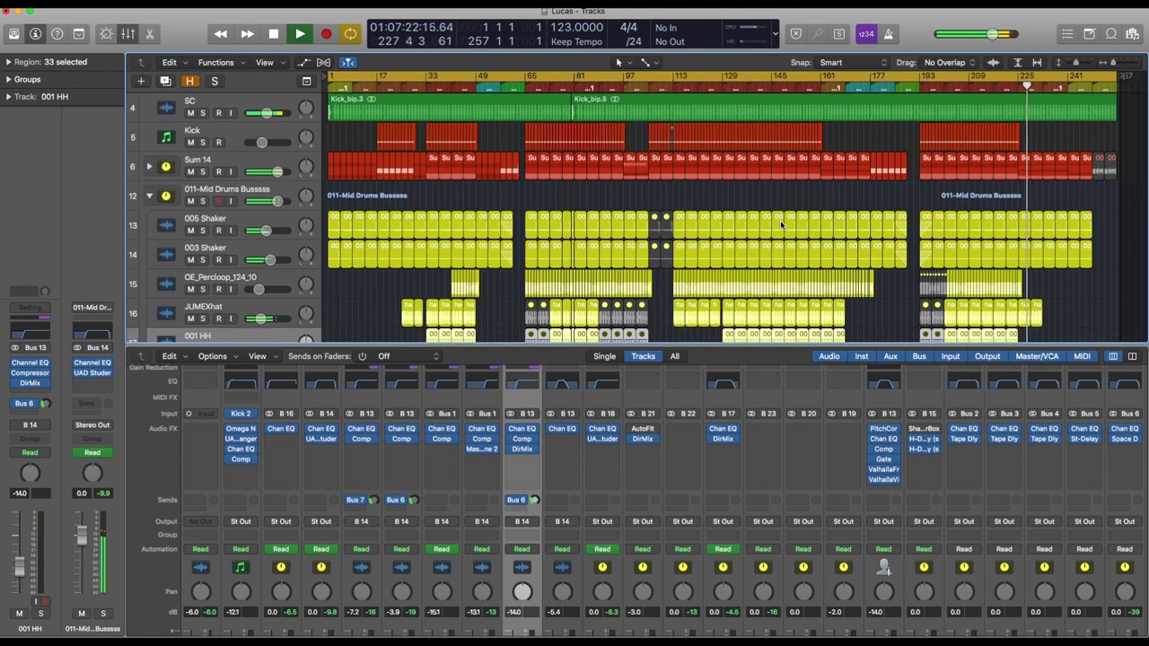
scroll(780, 224, "down", 5)
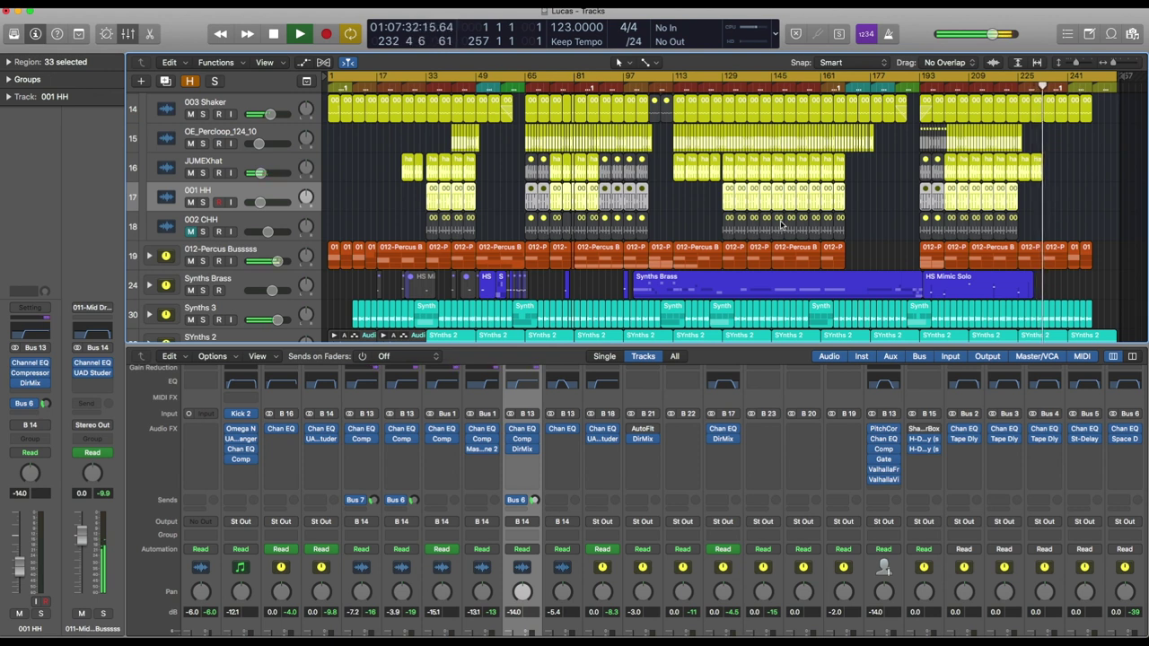
scroll(780, 224, "down", 5)
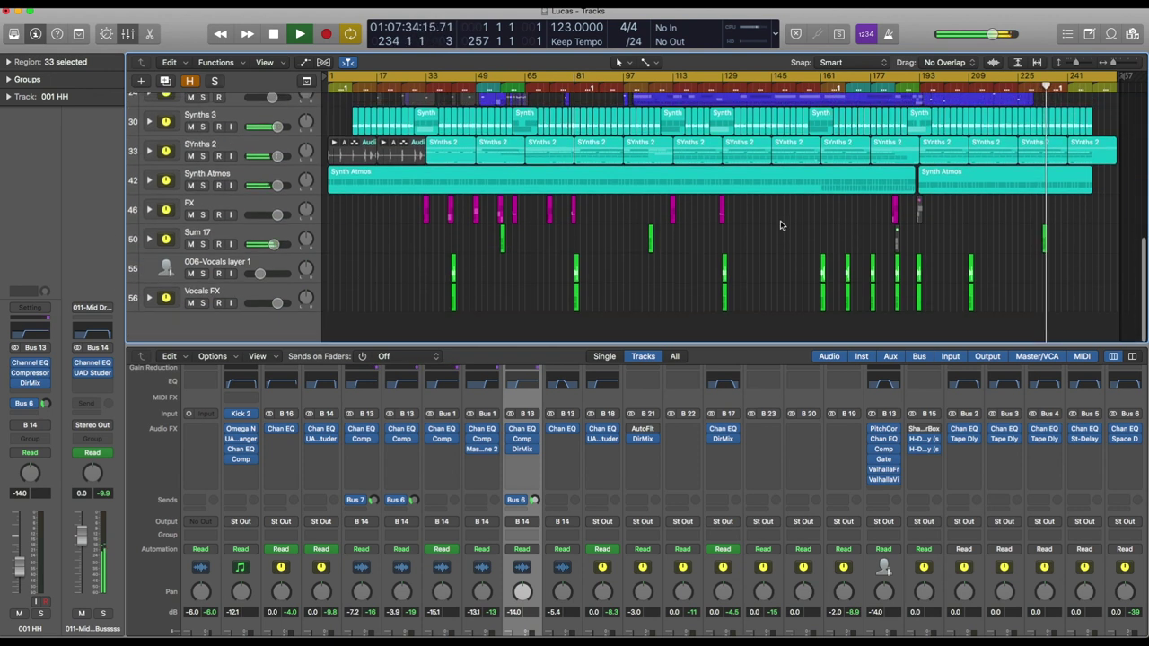